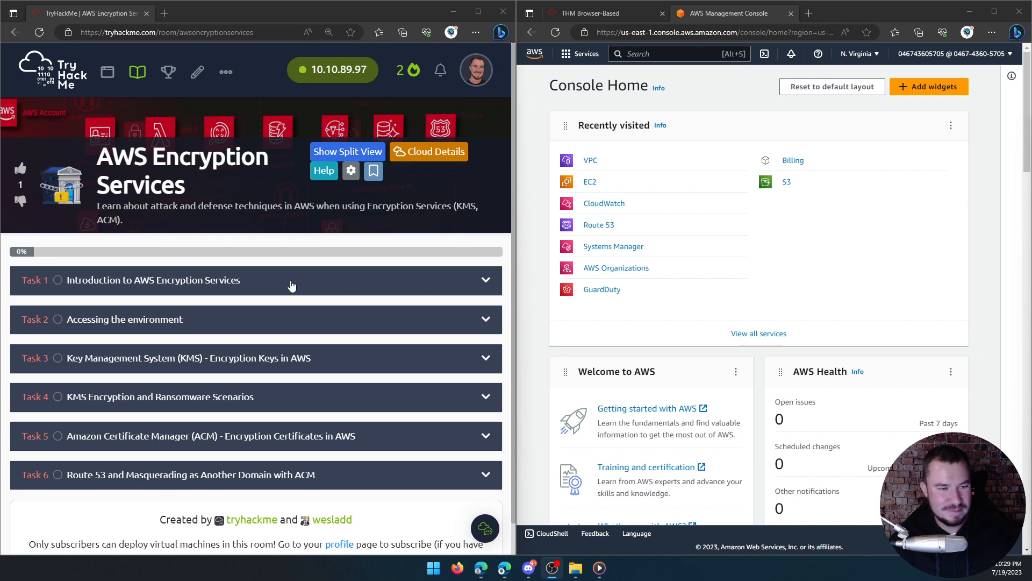
click(235, 277)
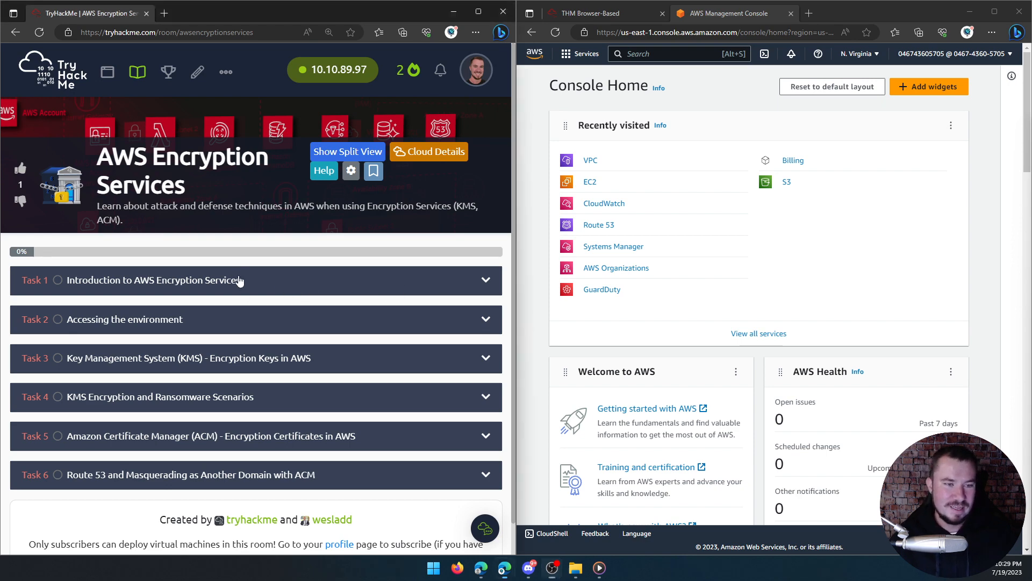
click(224, 279)
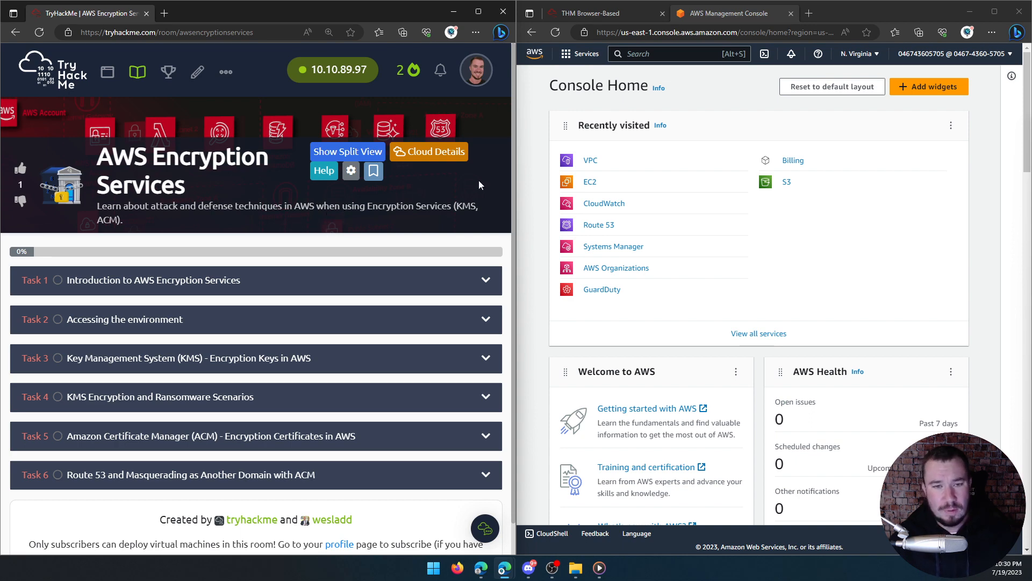
drag(476, 205, 456, 209)
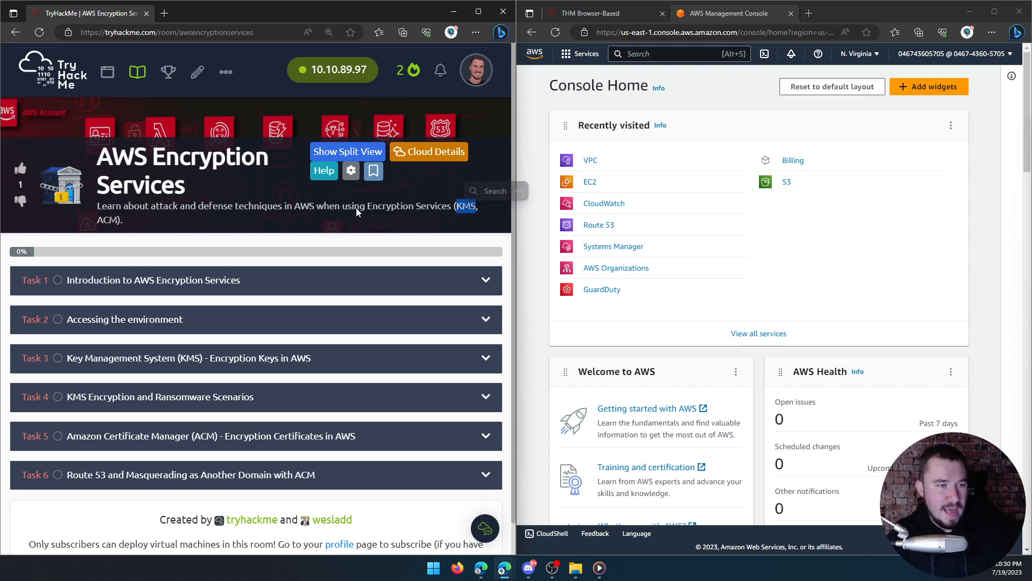
click(374, 207)
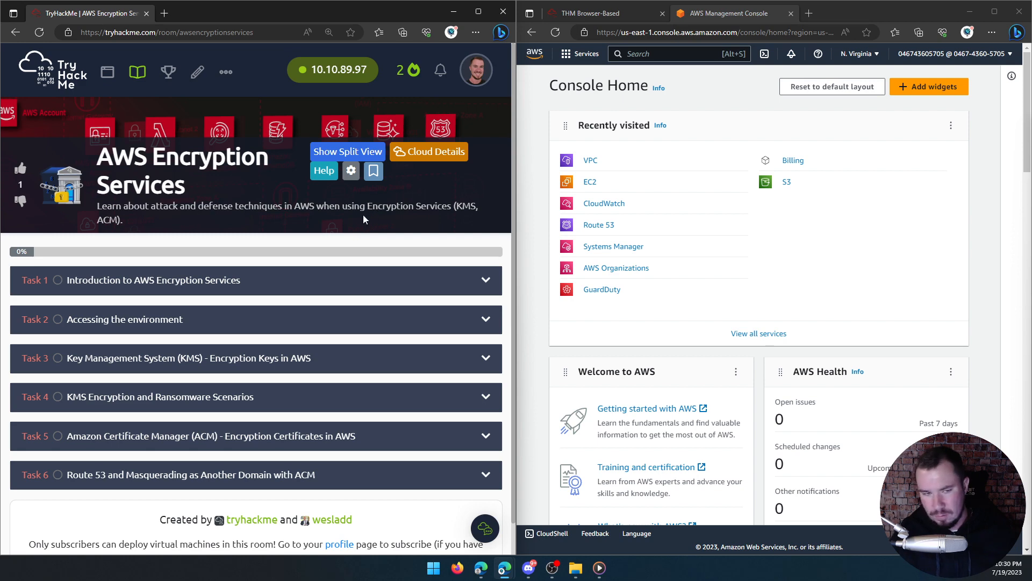
Step: Open Task 1, Introduction to AWS Encryption Services, and read its Learning Objectives section
click(243, 285)
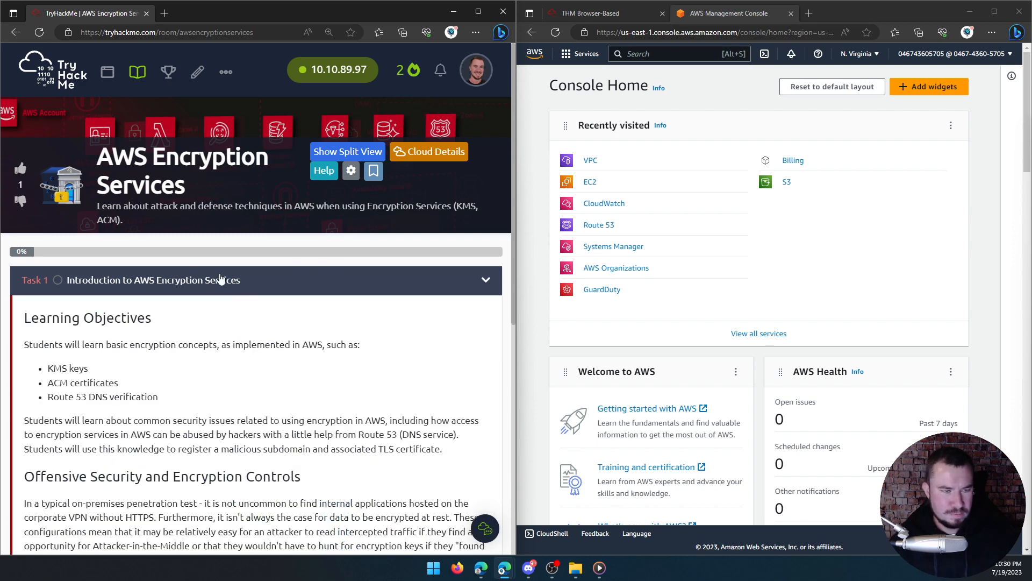
scroll(178, 290, down, 1)
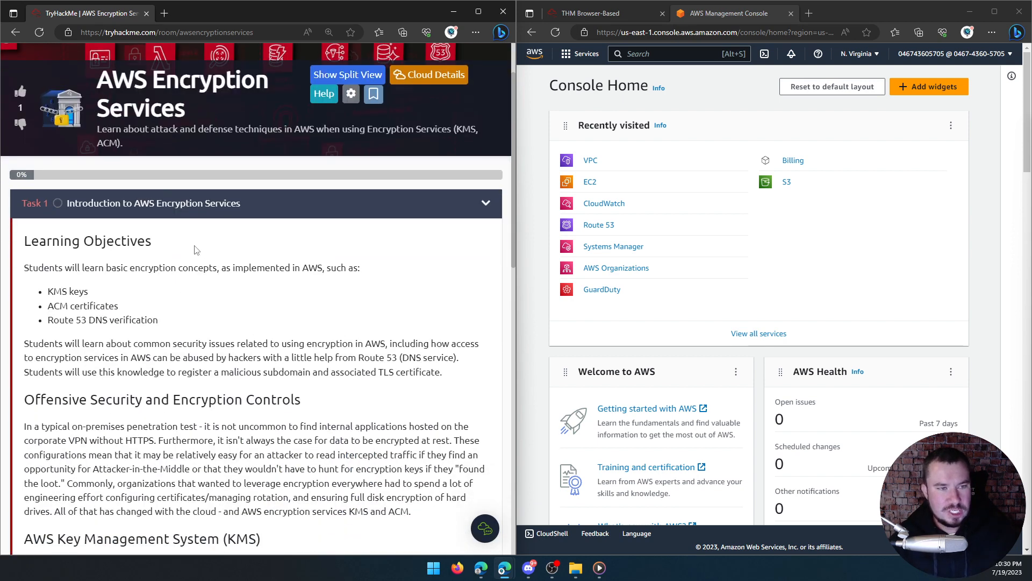
scroll(206, 264, down, 1)
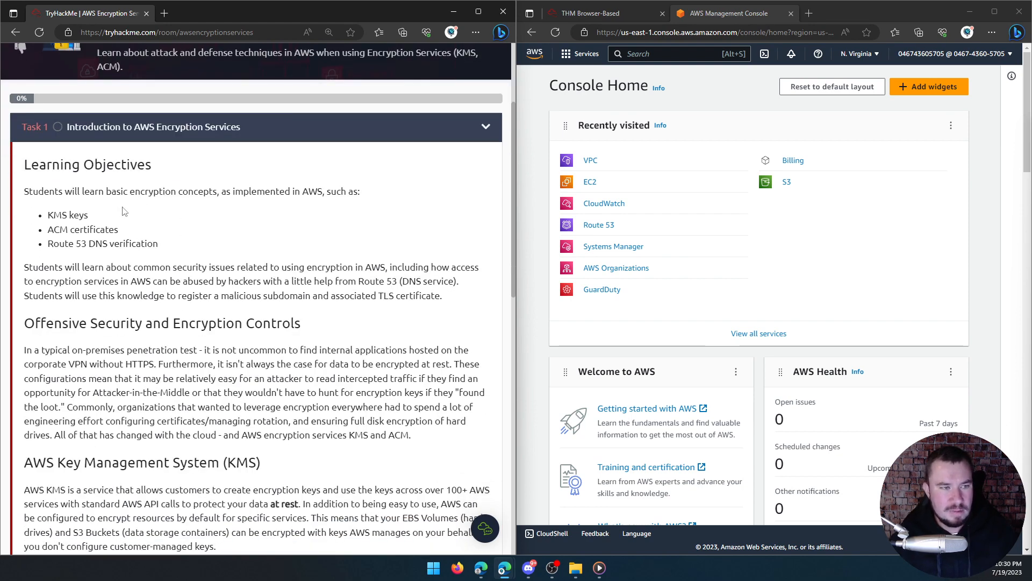
drag(90, 216, 48, 216)
click(72, 226)
drag(117, 229, 71, 230)
click(79, 246)
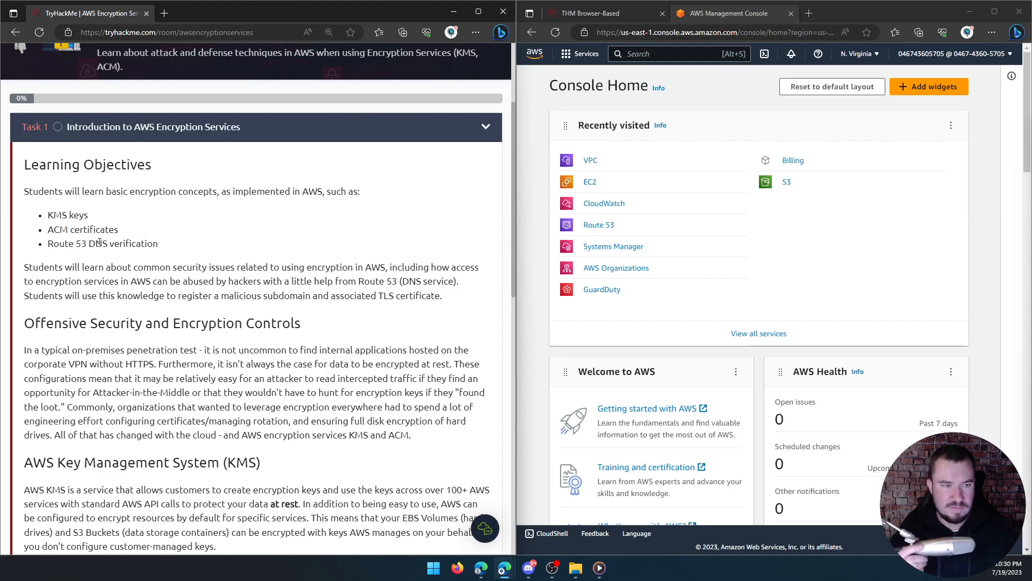
scroll(137, 237, down, 1)
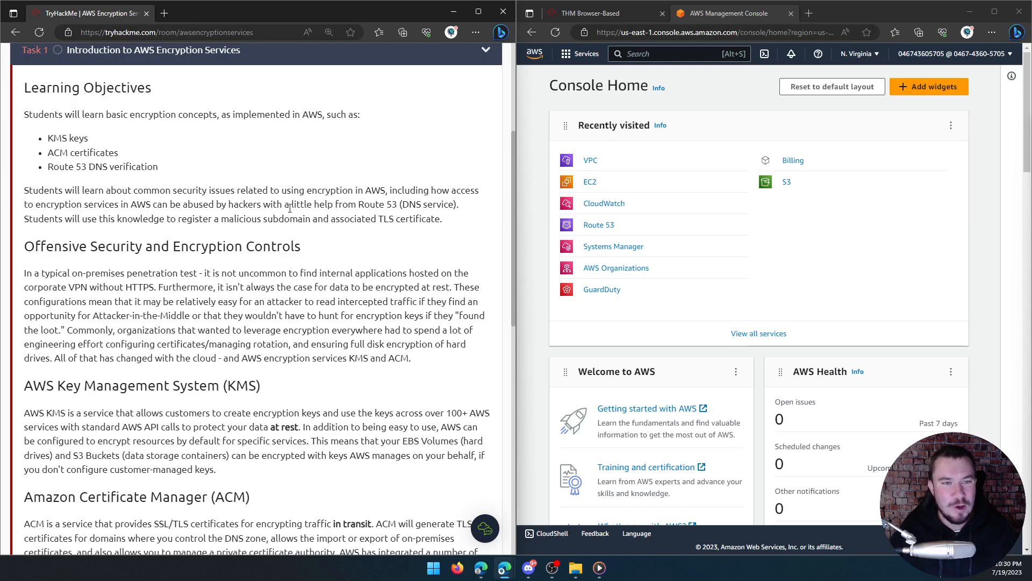
drag(358, 206, 457, 205)
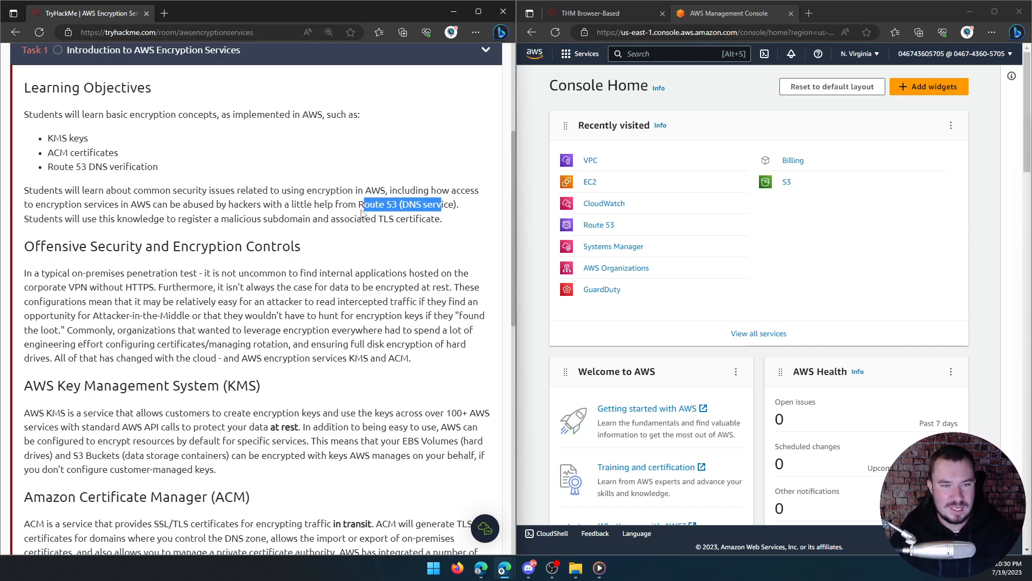
click(365, 218)
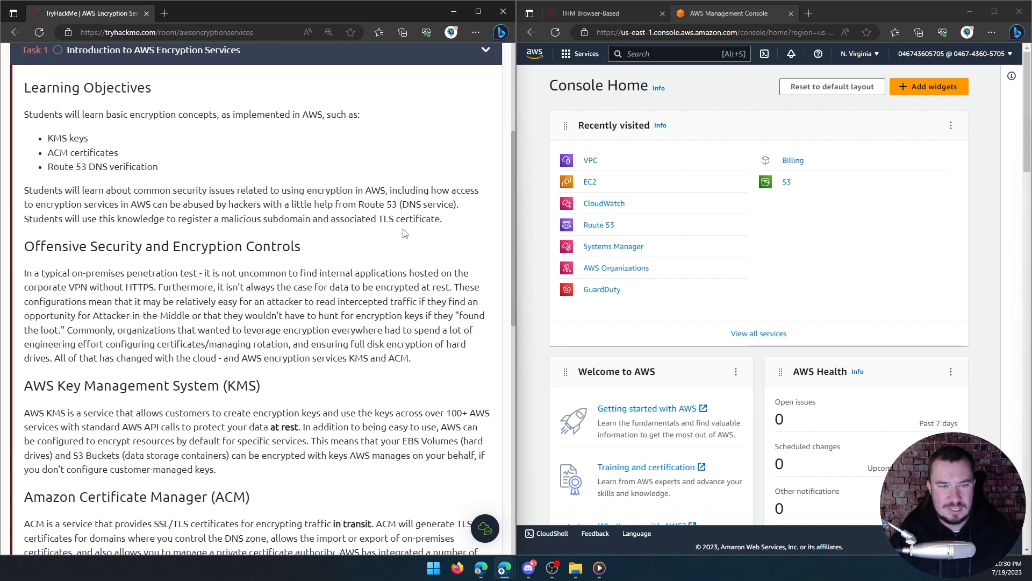
Step: Read the Offensive Security and Encryption Controls and AWS Key Management System (KMS) sections of Task 1
scroll(234, 229, down, 1)
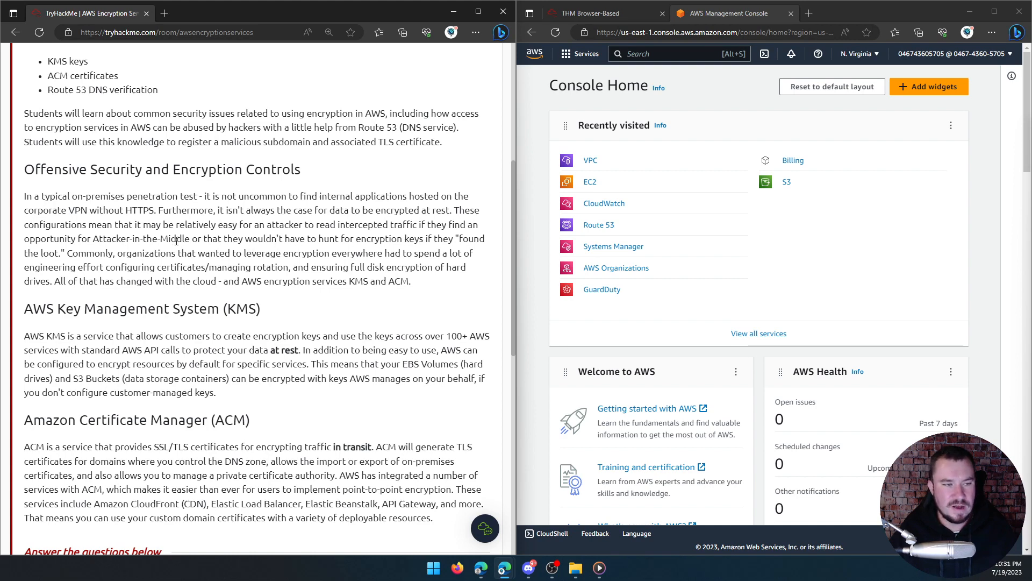
scroll(177, 240, down, 1)
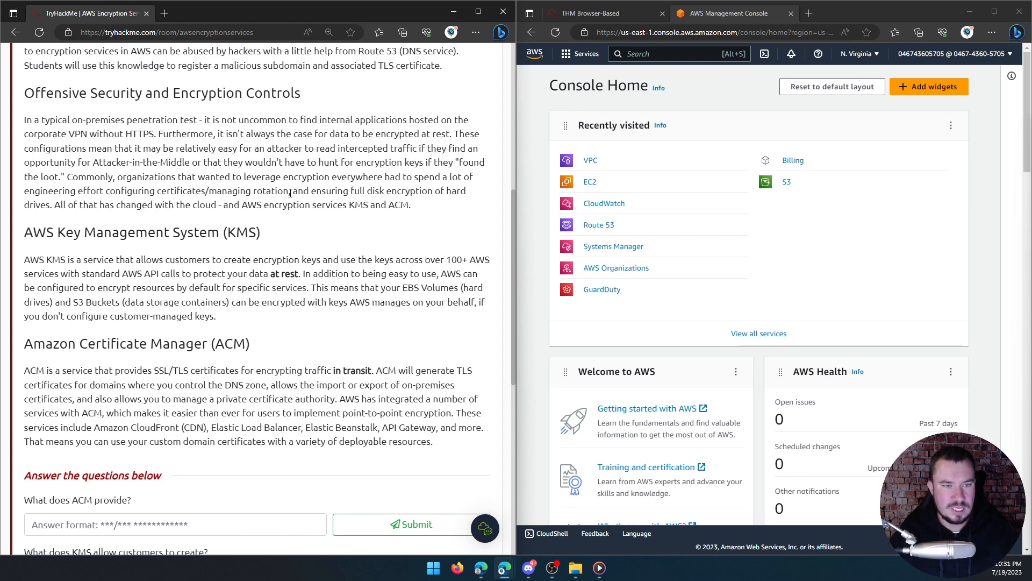
drag(289, 191, 109, 202)
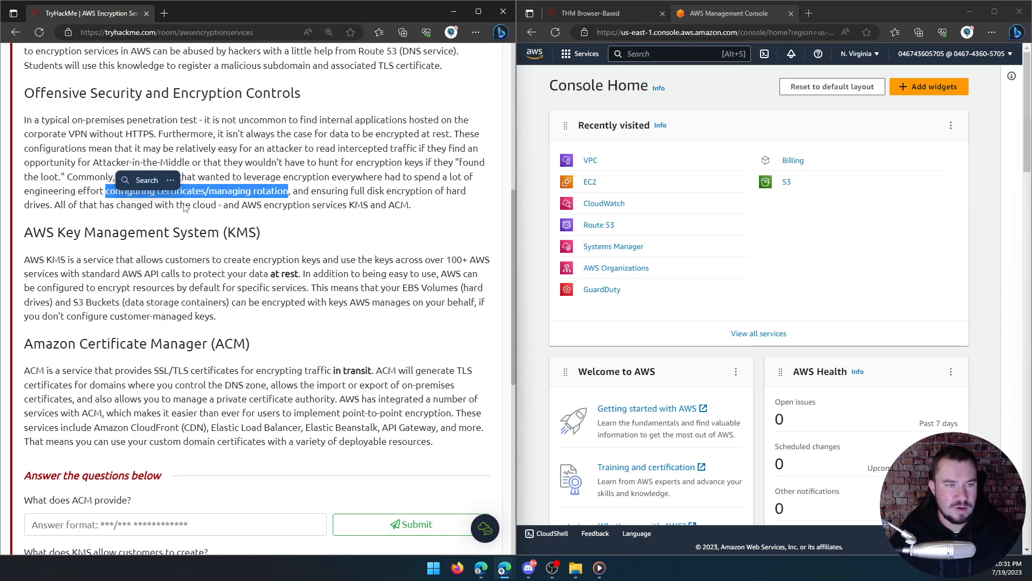
click(278, 220)
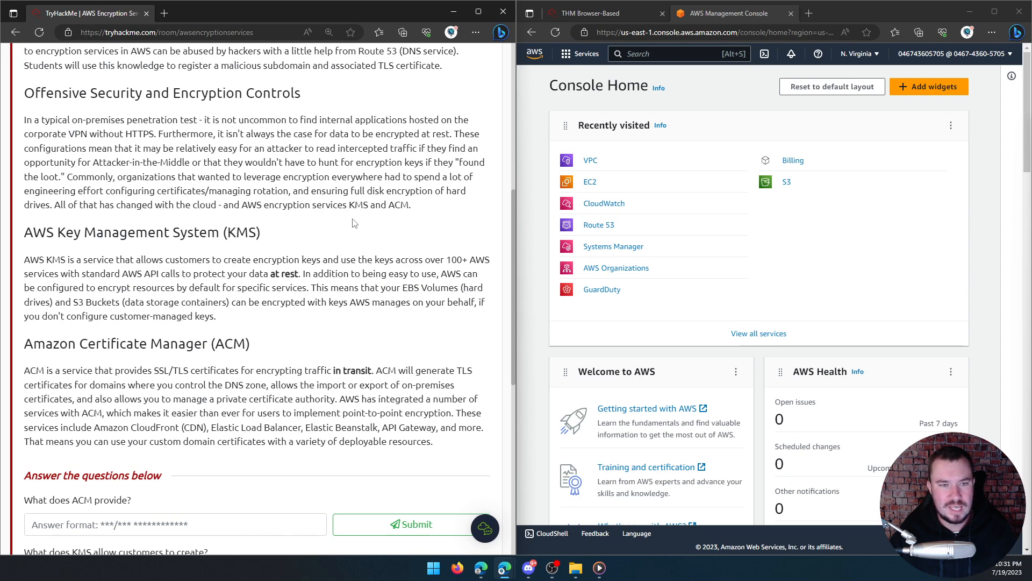
scroll(302, 223, down, 1)
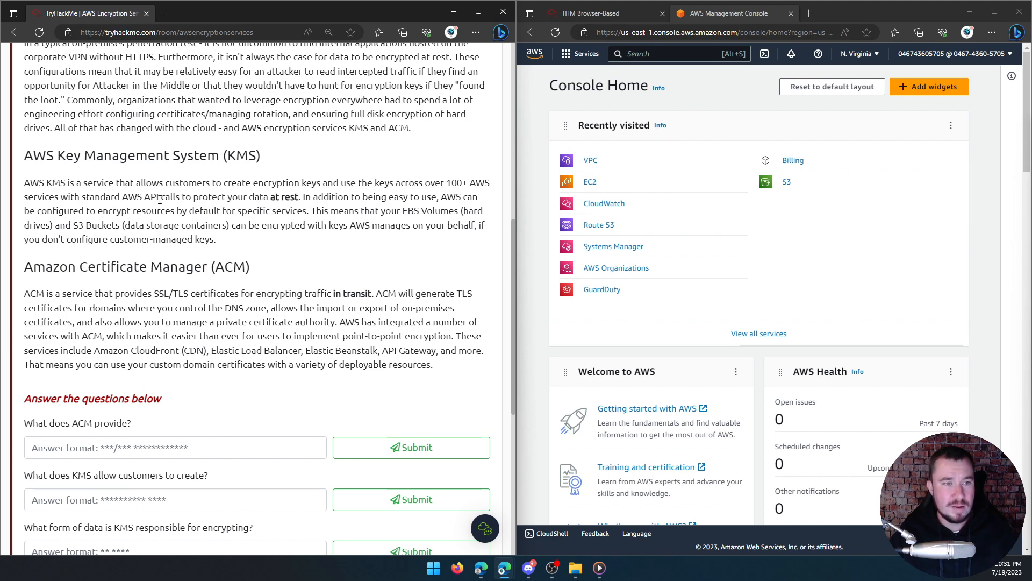
drag(297, 196, 249, 197)
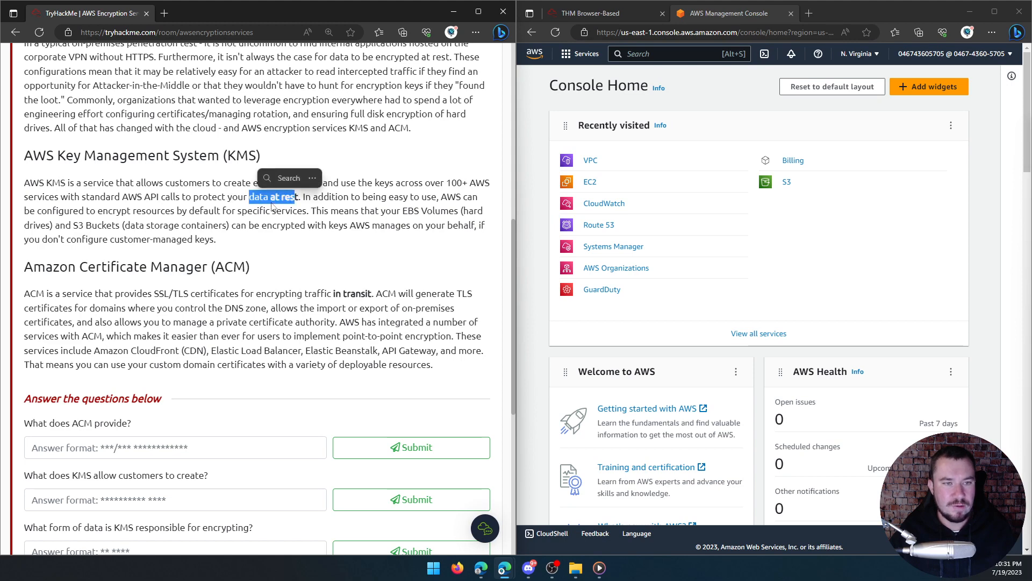
click(411, 198)
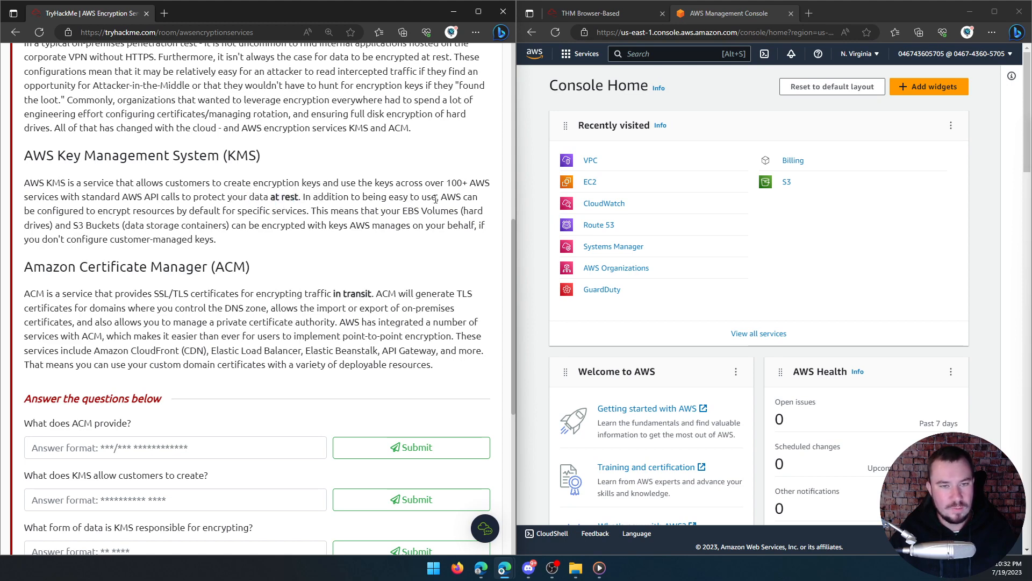
drag(436, 198, 388, 202)
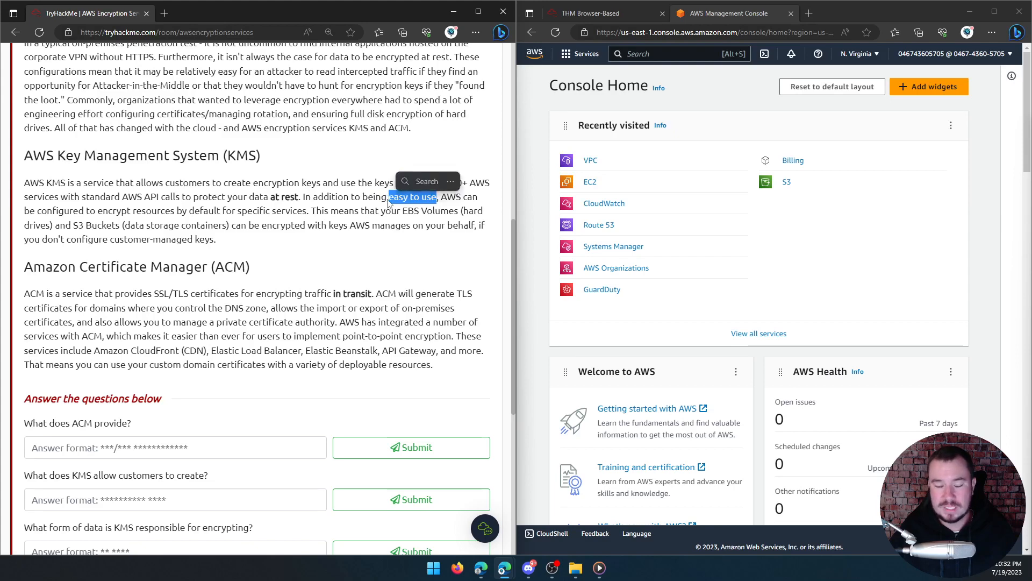
click(358, 211)
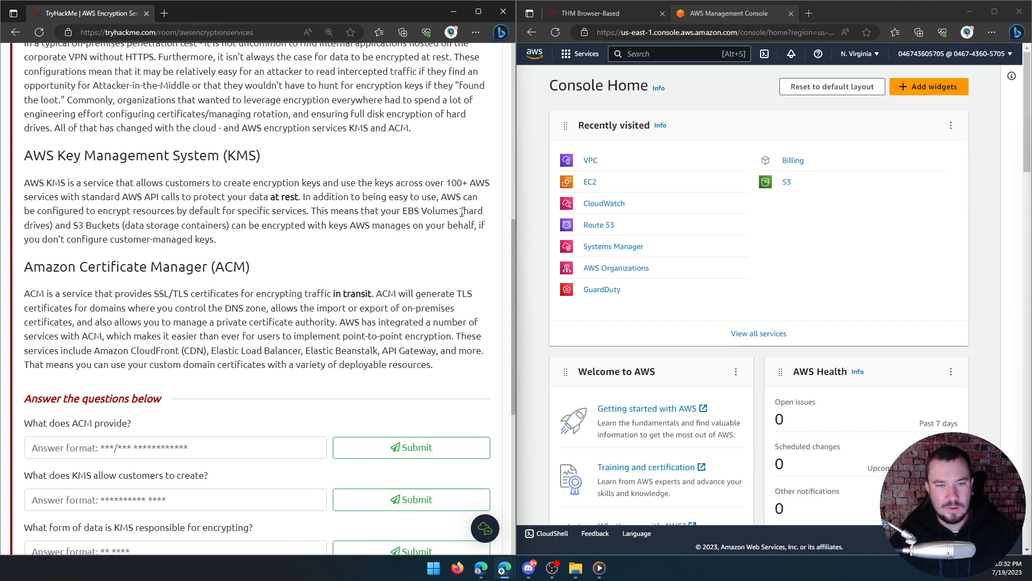
drag(461, 212, 403, 218)
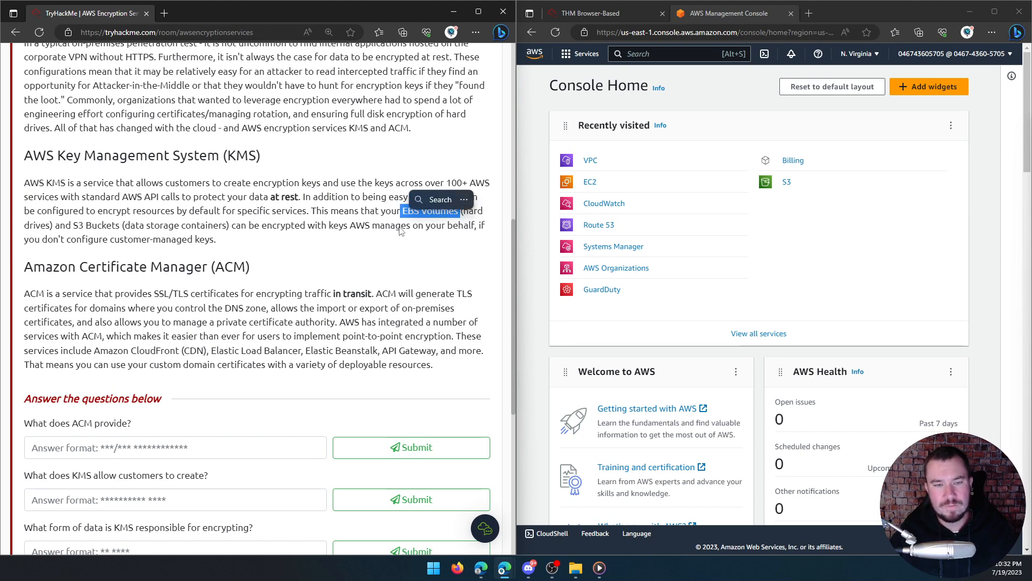
click(399, 230)
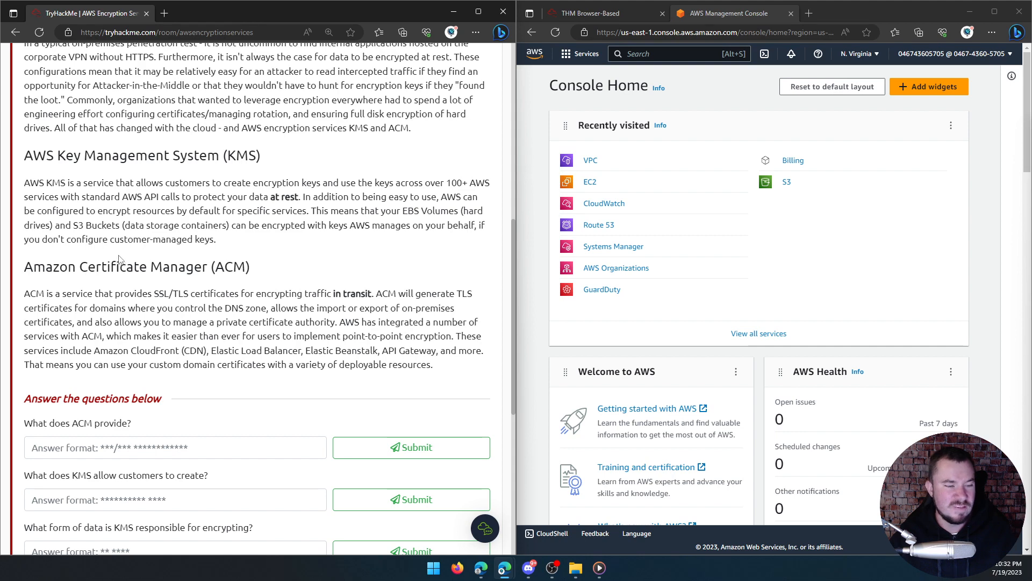
Step: Copy "SSL/TLS certificates" from the Amazon Certificate Manager section and submit it as the answer to what ACM provides
scroll(158, 242, down, 1)
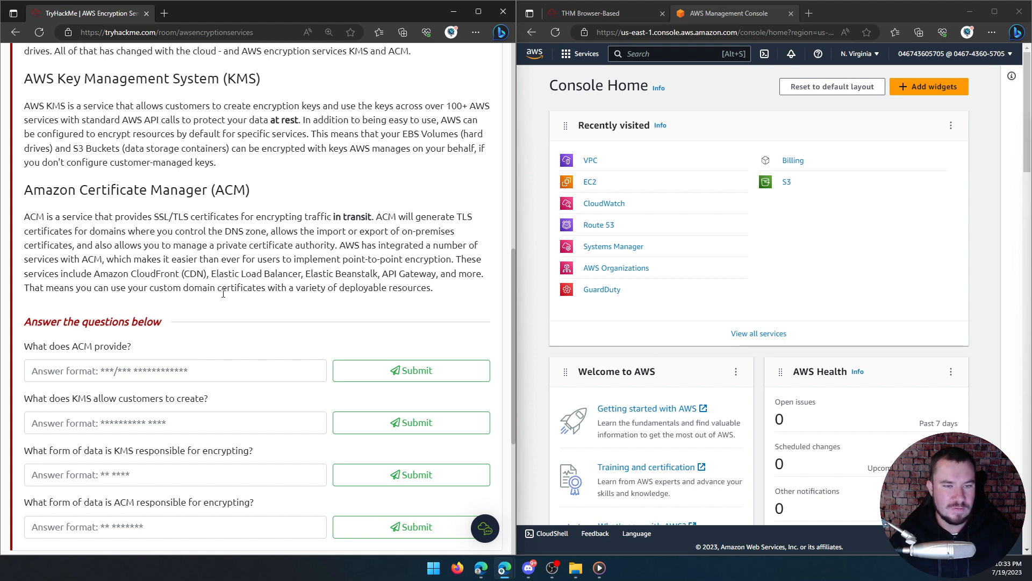
scroll(154, 314, down, 2)
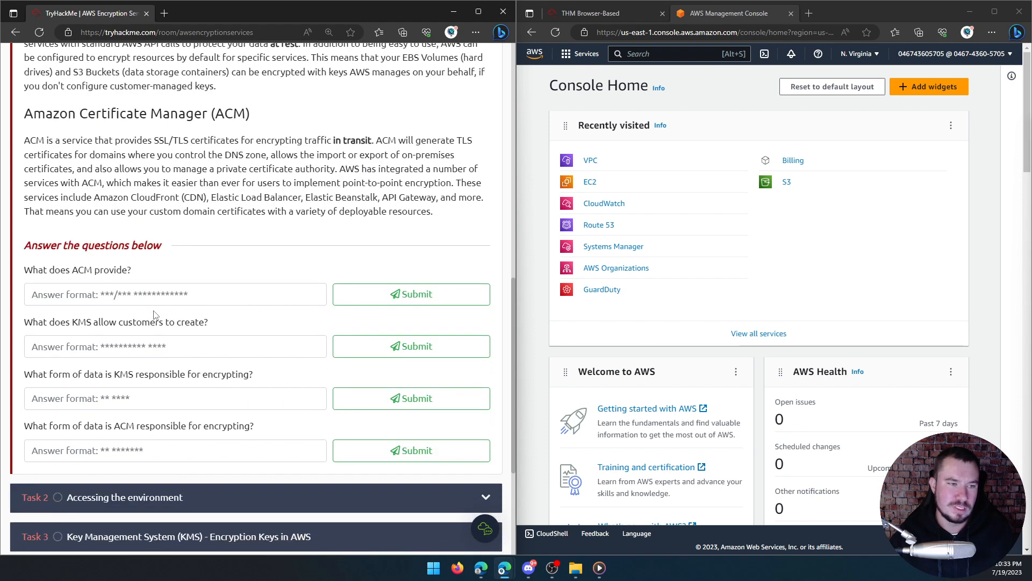
scroll(154, 315, up, 2)
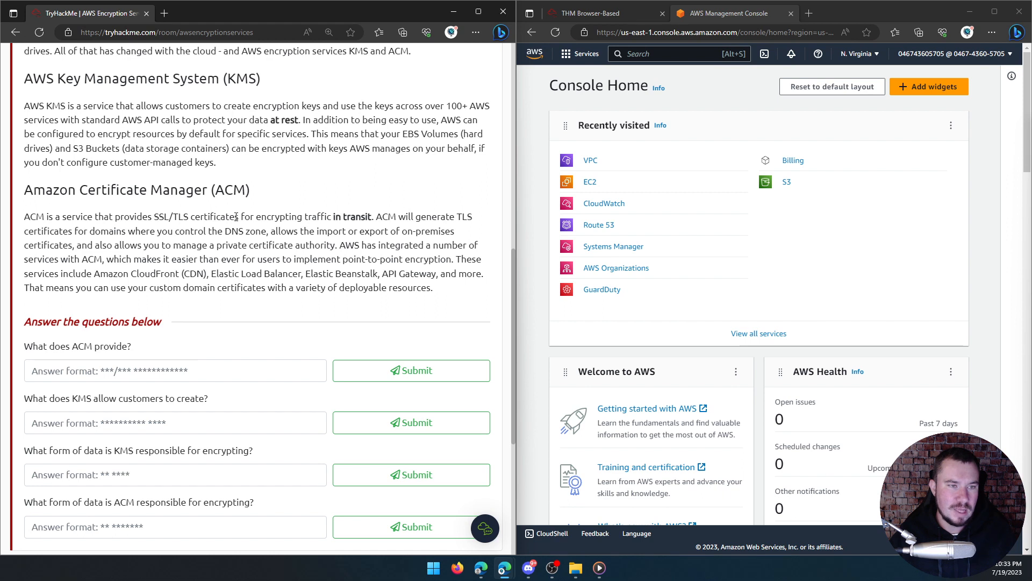
drag(239, 217, 153, 218)
key(ctrl+c)
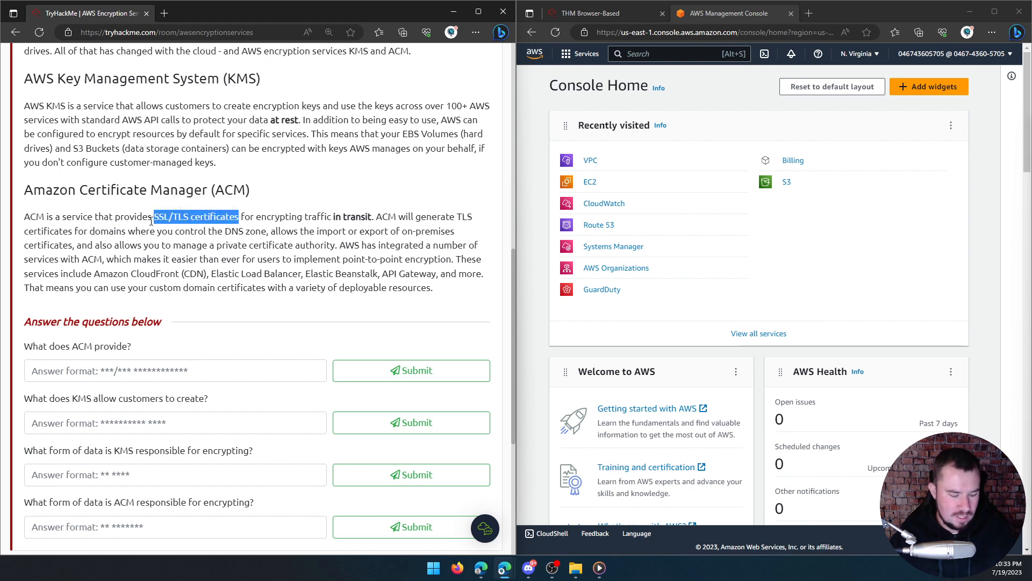
click(225, 370)
key(ctrl+v)
click(372, 371)
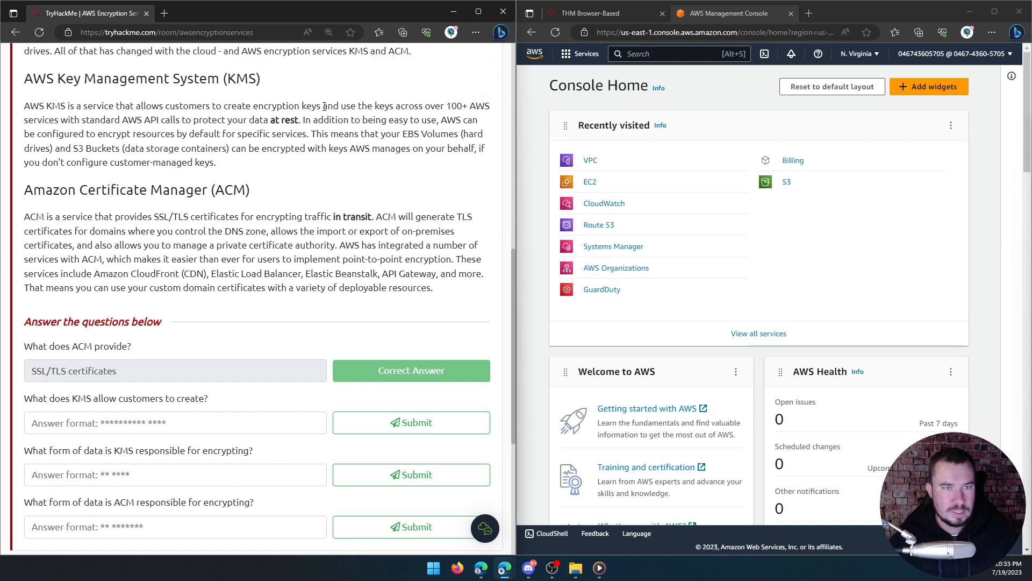
Step: Copy "encryption keys" from the KMS section and submit it as the answer to what KMS allows customers to create
drag(323, 106, 254, 110)
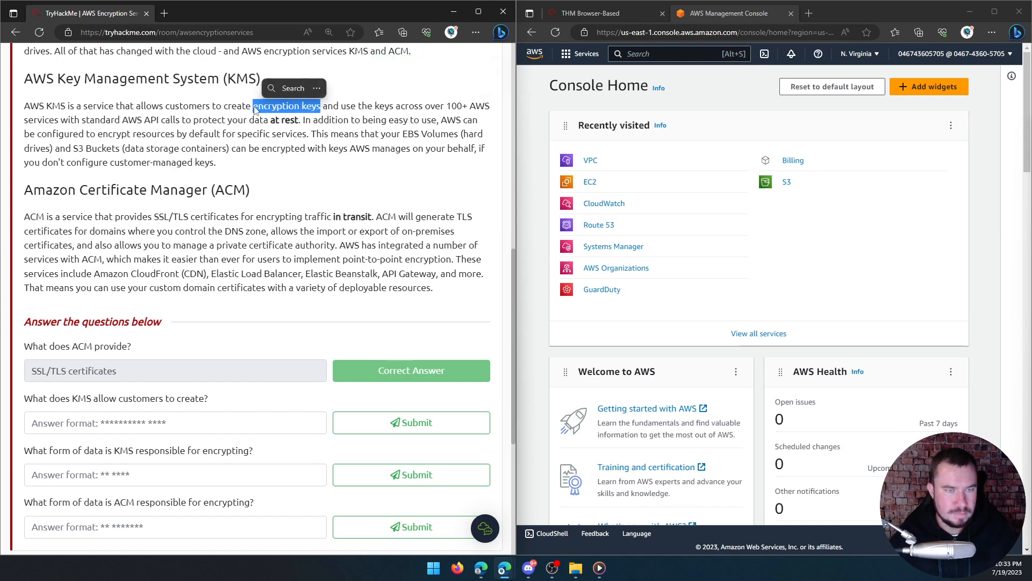
key(ctrl+c)
click(186, 416)
key(ctrl+v)
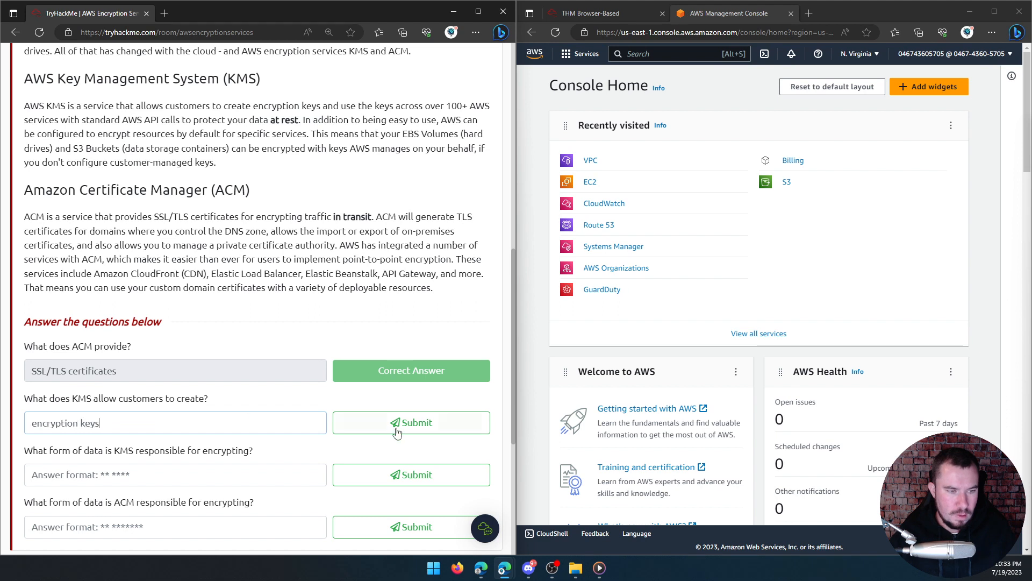
click(396, 430)
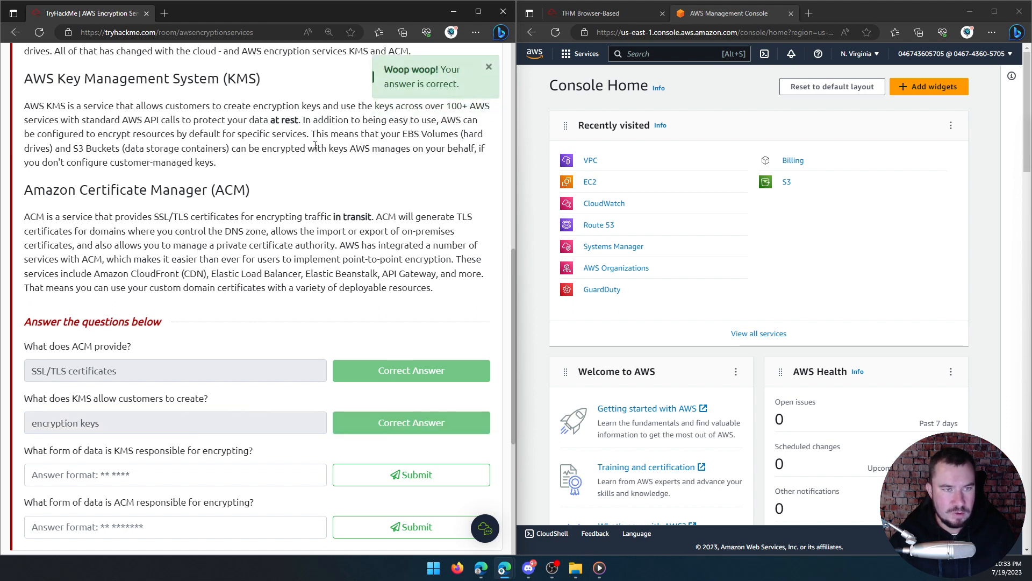
Step: Copy "at rest" from the KMS section and submit it as the form of data KMS is responsible for encrypting
drag(299, 118, 273, 125)
click(196, 472)
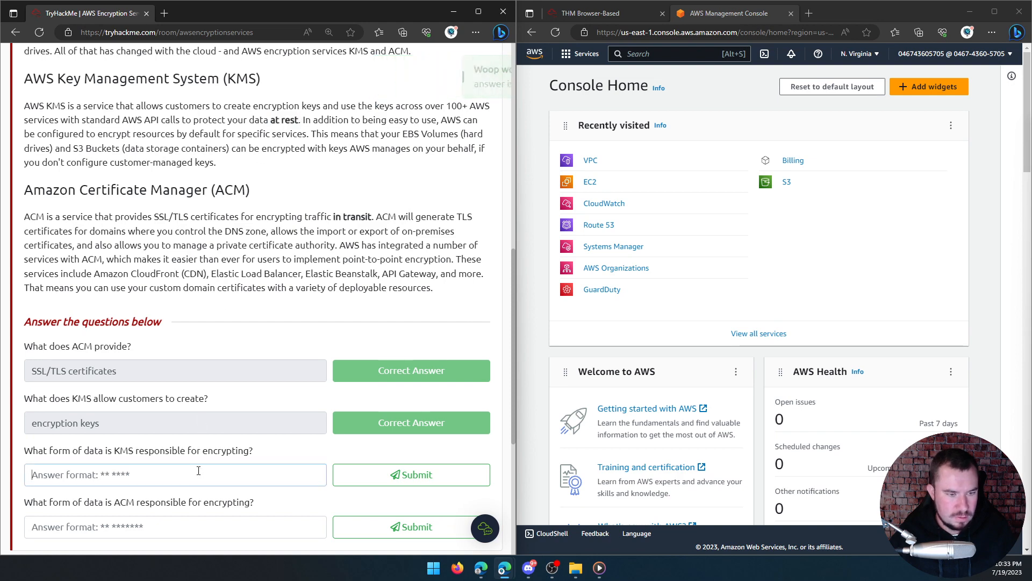
key(ctrl+v)
key(Return)
Step: Submit "in transit" as the answer to which form of data ACM is responsible for encrypting
scroll(193, 412, down, 1)
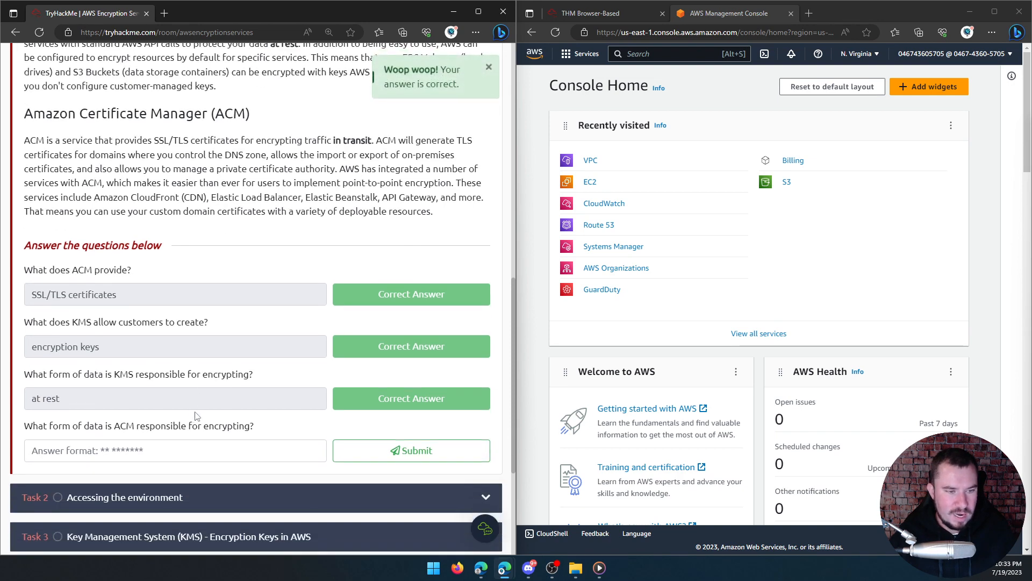
click(202, 453)
text(in transit)
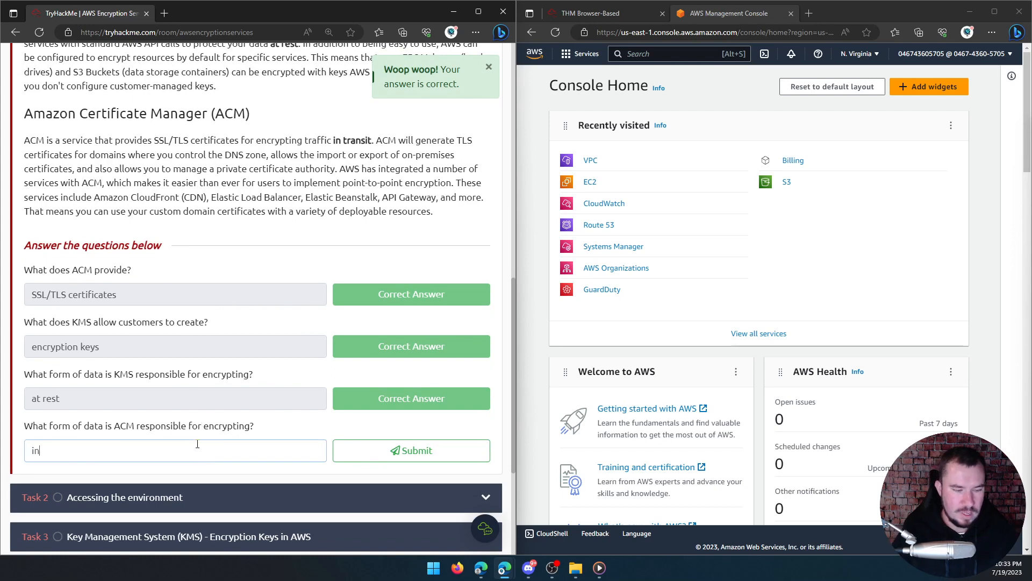
key(Return)
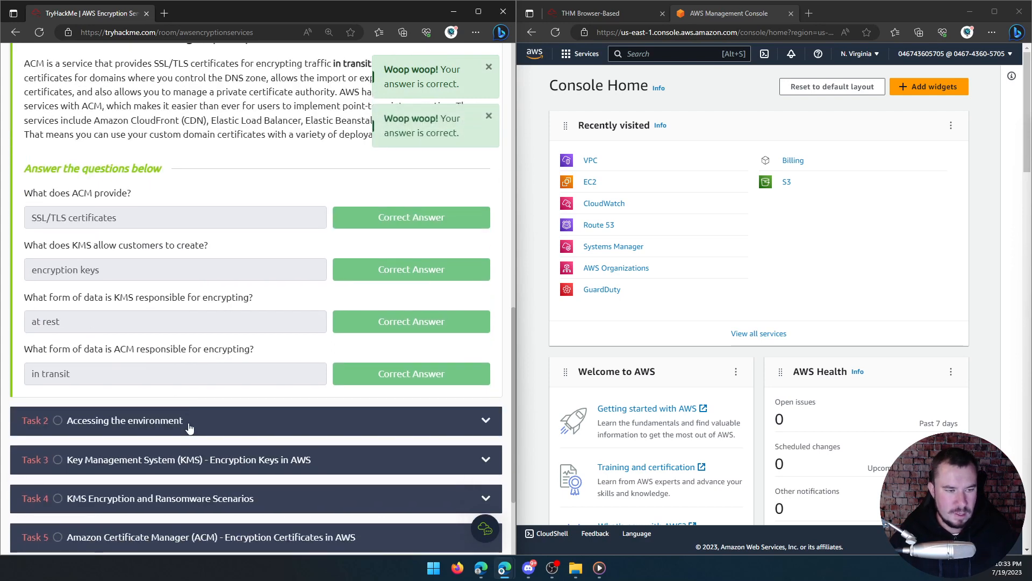
Step: Complete the no-answer-needed question about generating the environment in Task 2, Accessing the environment
click(334, 360)
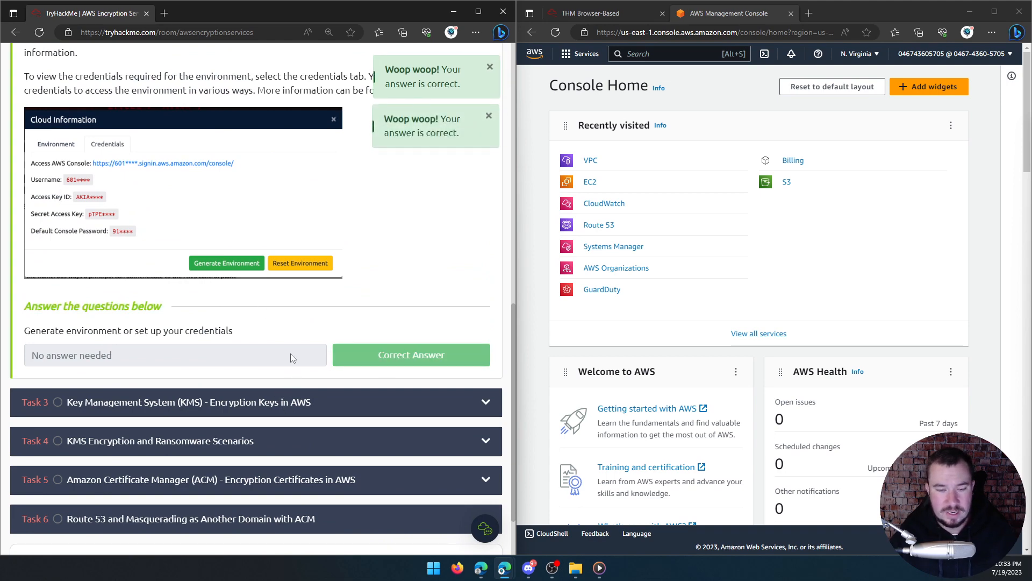
click(605, 18)
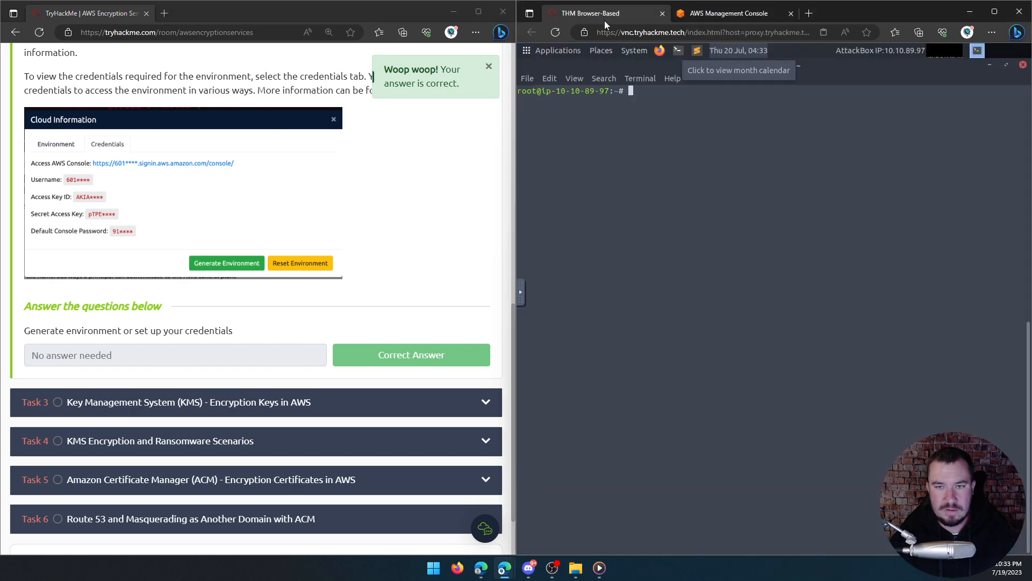
click(713, 14)
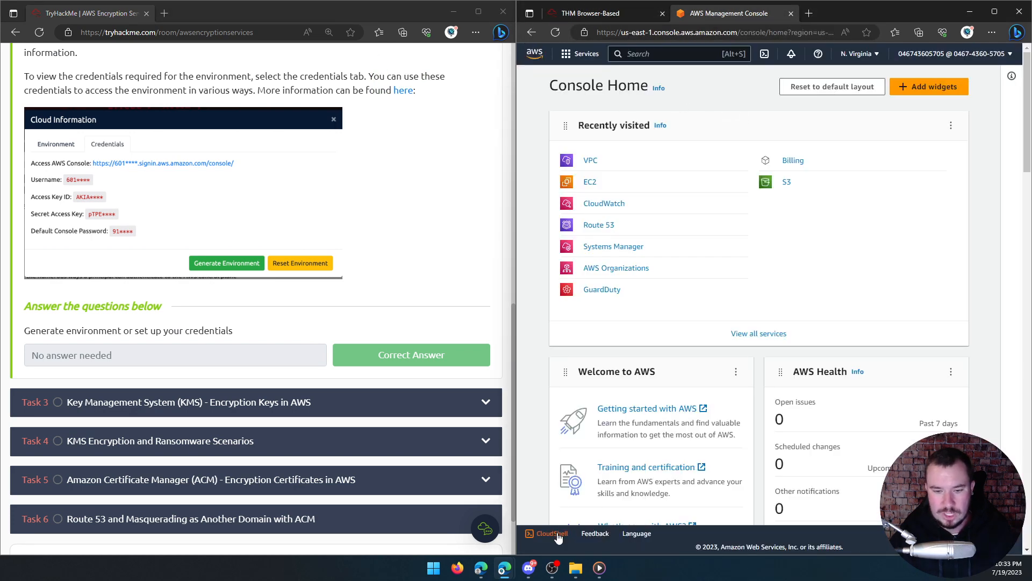
Step: Expand Task 3, Key Management System (KMS) - Encryption Keys in AWS, and go to the start of its text
scroll(197, 310, down, 2)
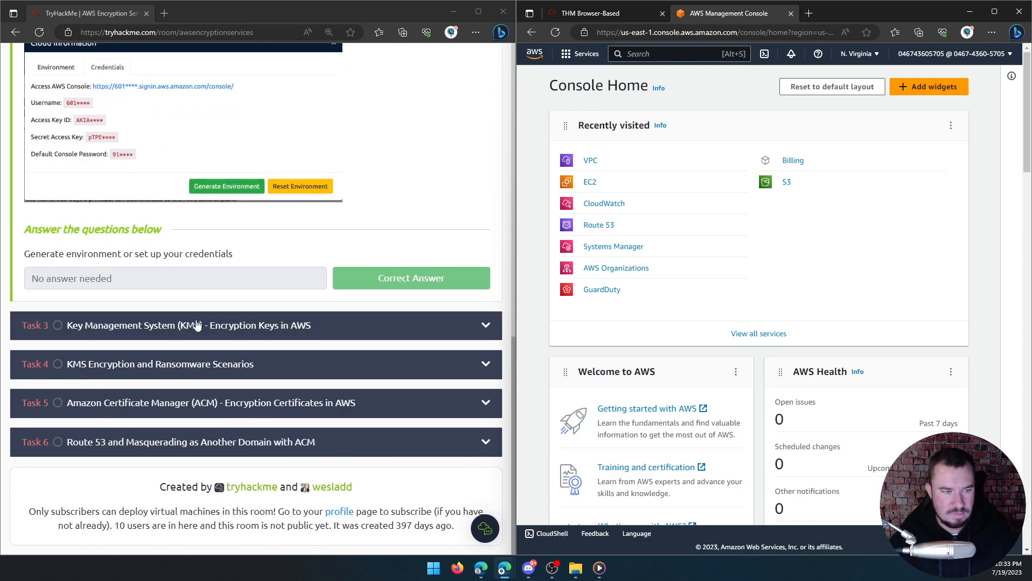
click(197, 324)
scroll(167, 298, up, 3)
scroll(167, 298, up, 4)
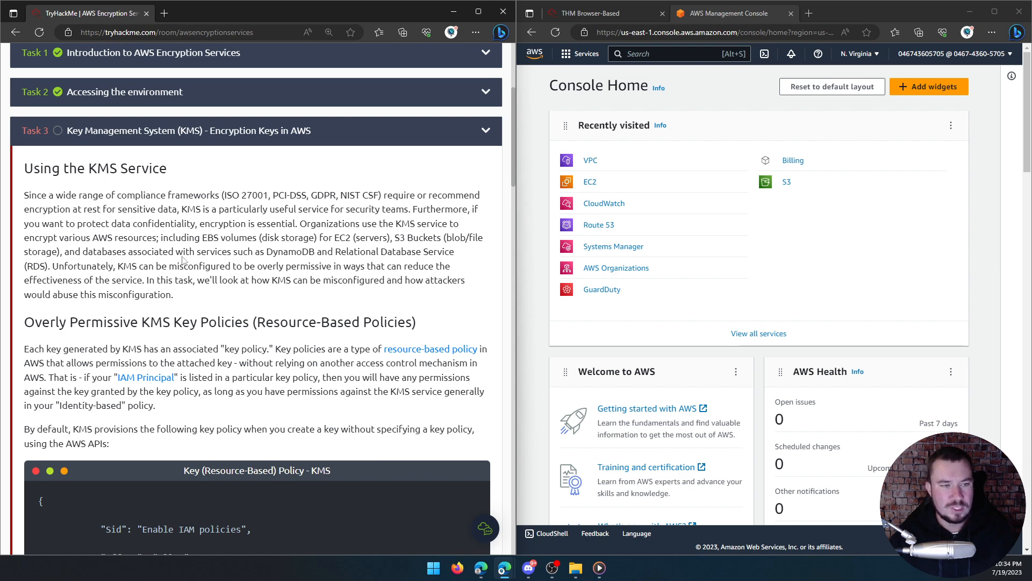
Step: Read the introduction to the KMS service and the explanation of overly permissive resource-based key policies
scroll(192, 264, down, 2)
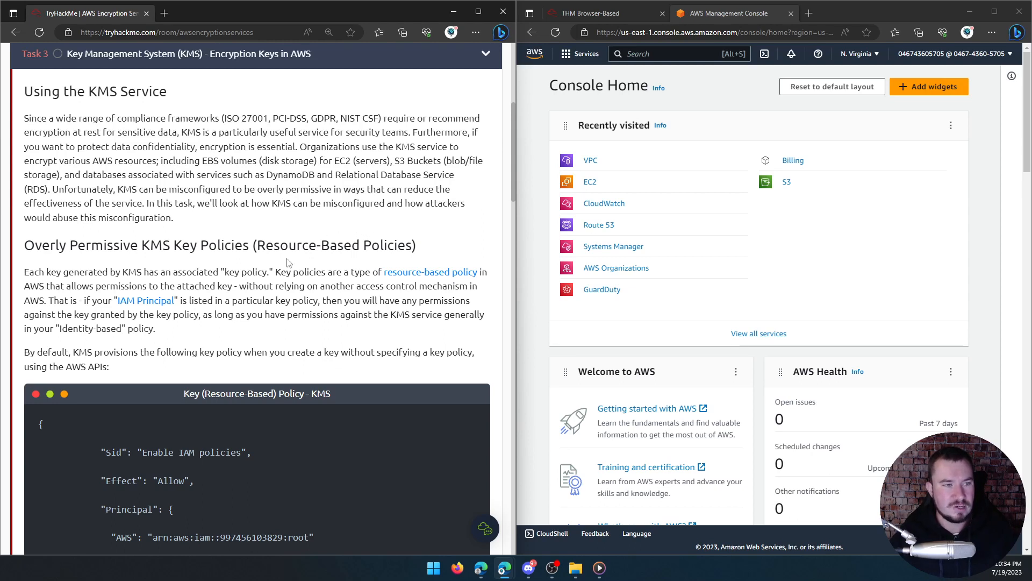
scroll(229, 236, down, 2)
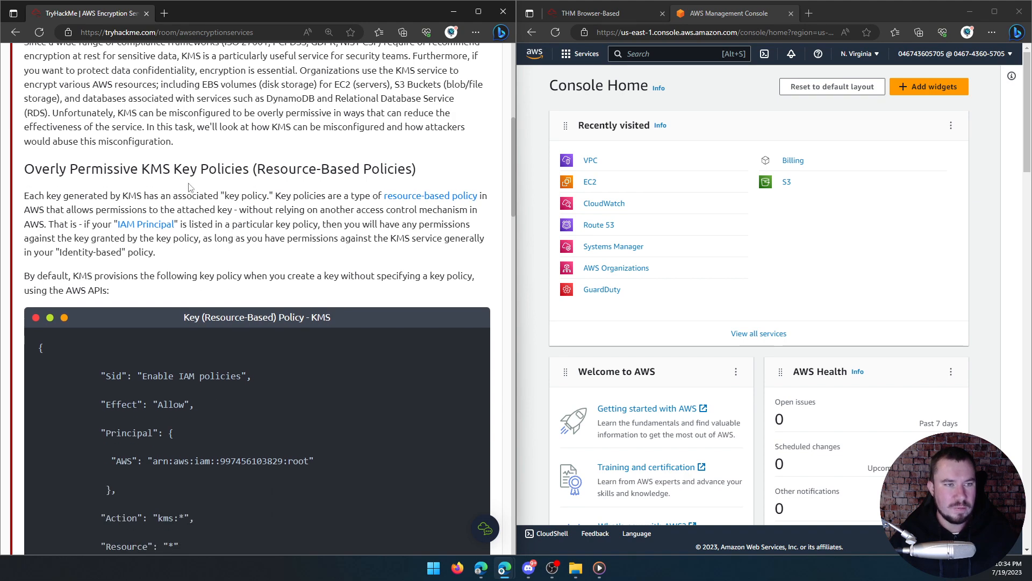
scroll(110, 191, down, 2)
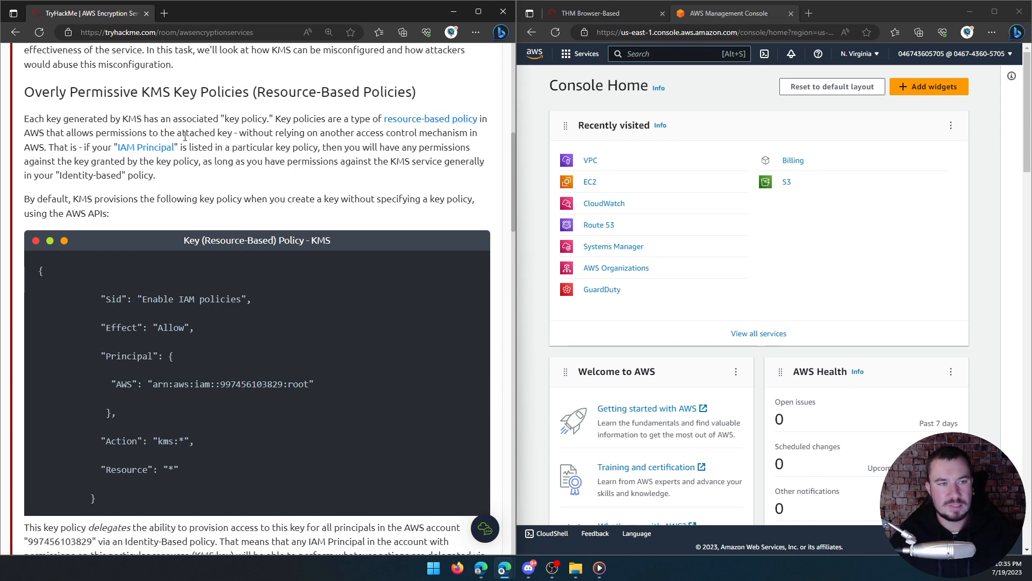
drag(236, 135, 177, 134)
click(218, 138)
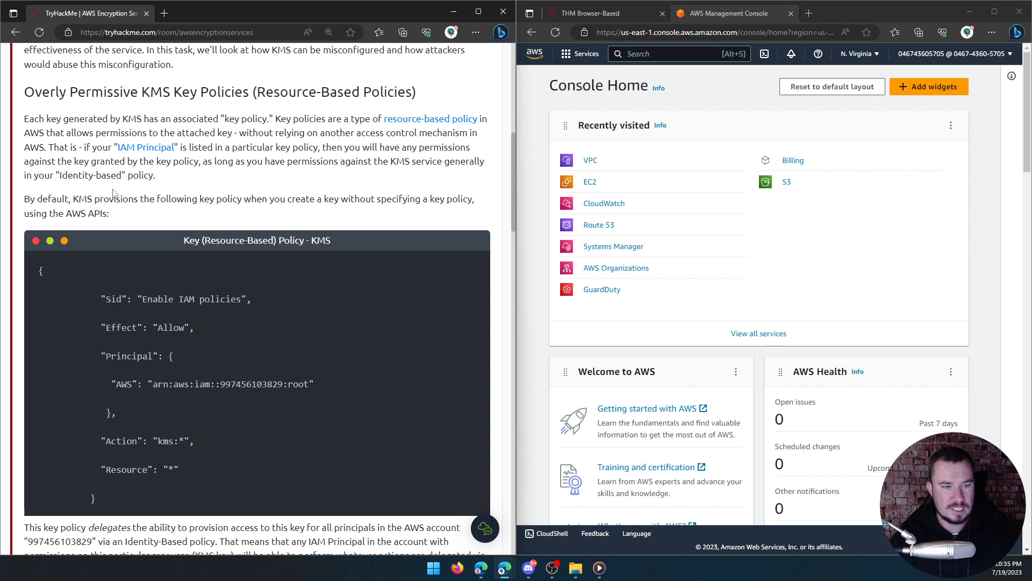
Step: Examine the default resource-based KMS key policy, focusing on its Principal, Action and Resource entries
scroll(127, 176, down, 1)
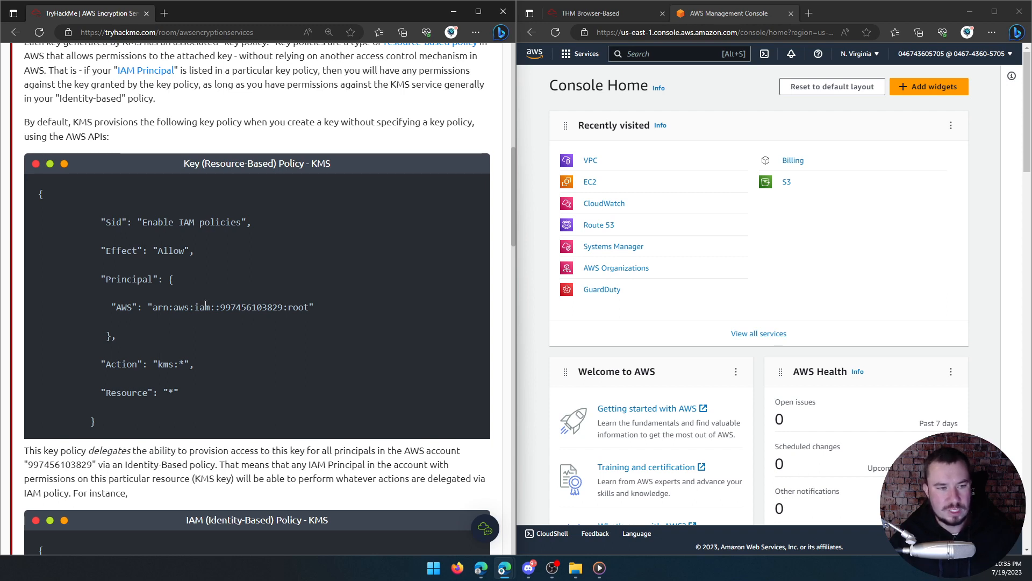
drag(309, 307, 160, 306)
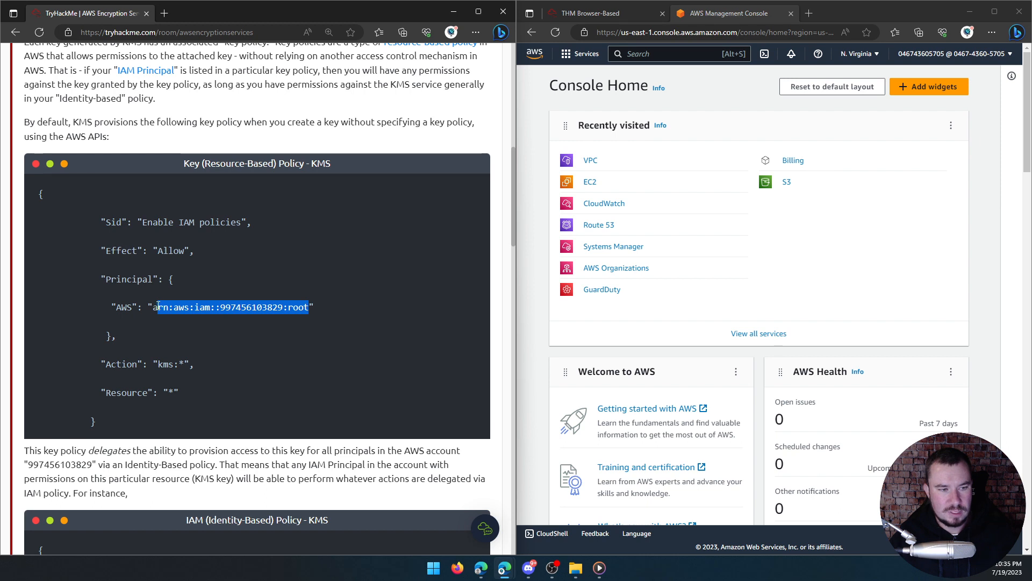
click(132, 304)
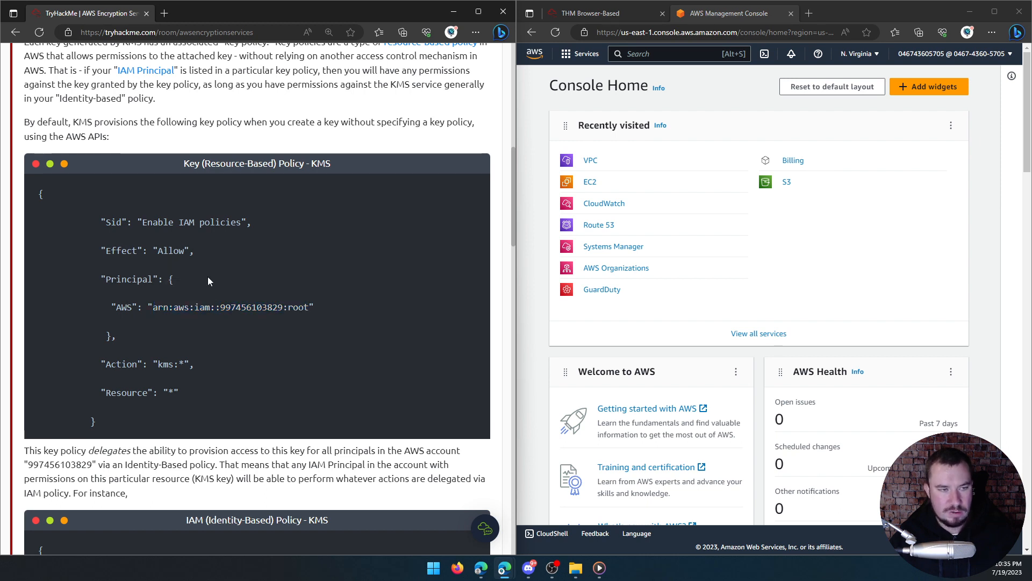
drag(184, 365, 164, 393)
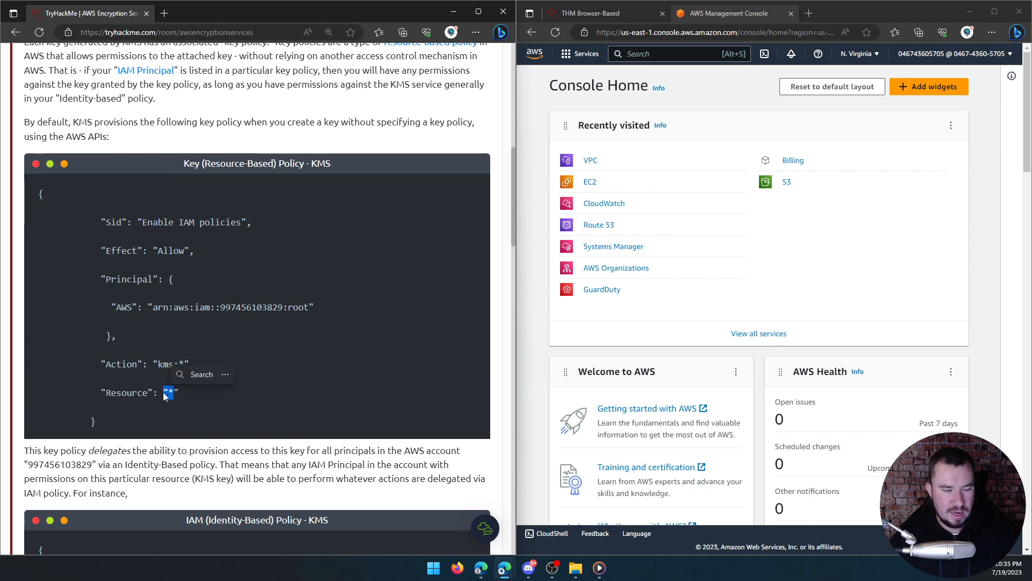
click(136, 392)
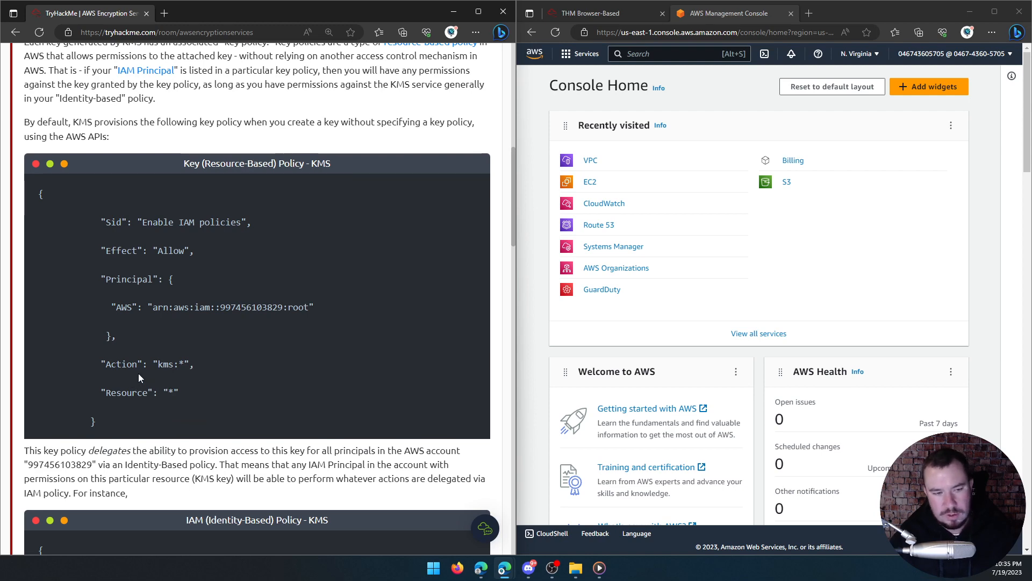
scroll(259, 315, down, 1)
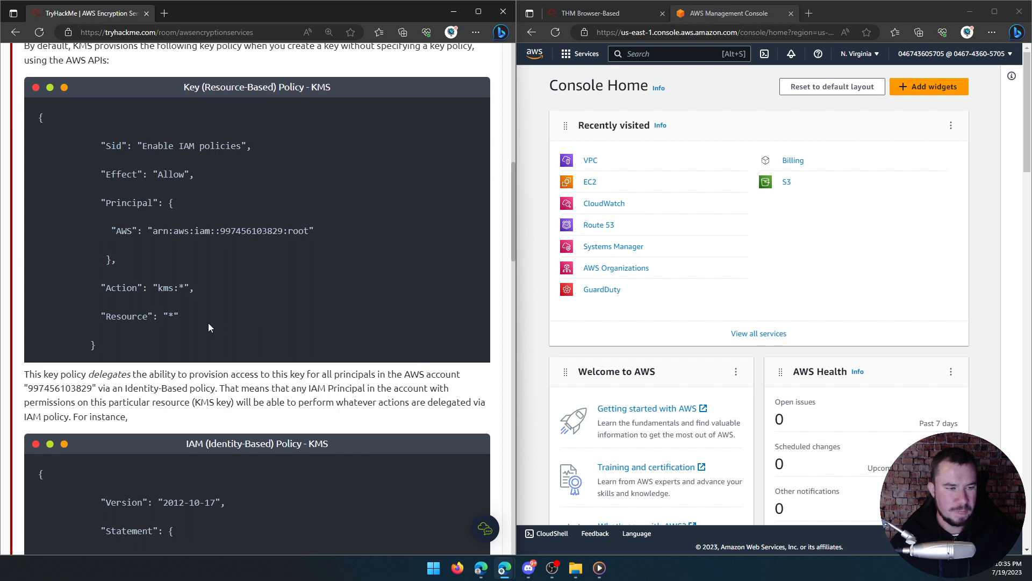
scroll(208, 323, down, 1)
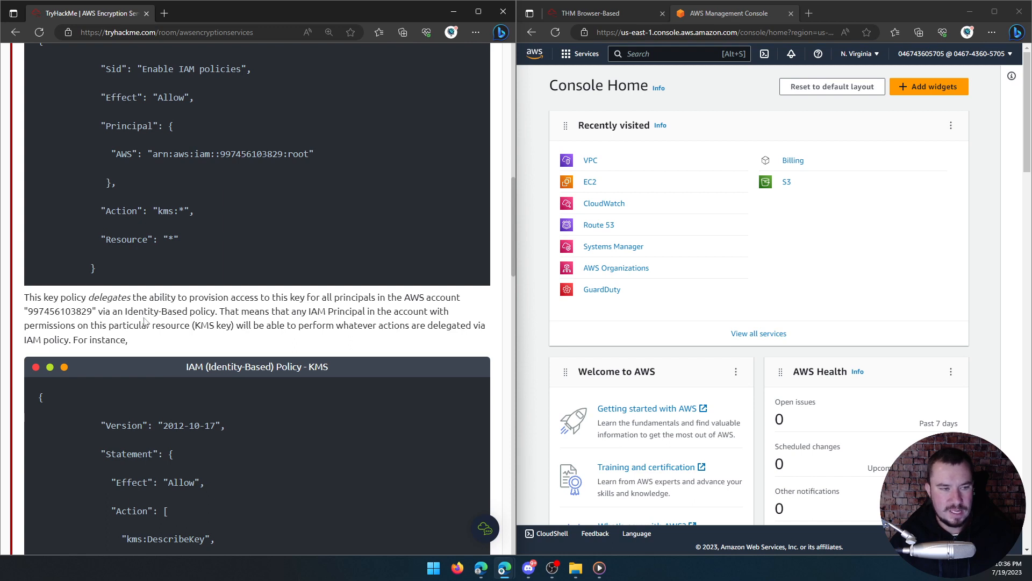
scroll(180, 321, up, 1)
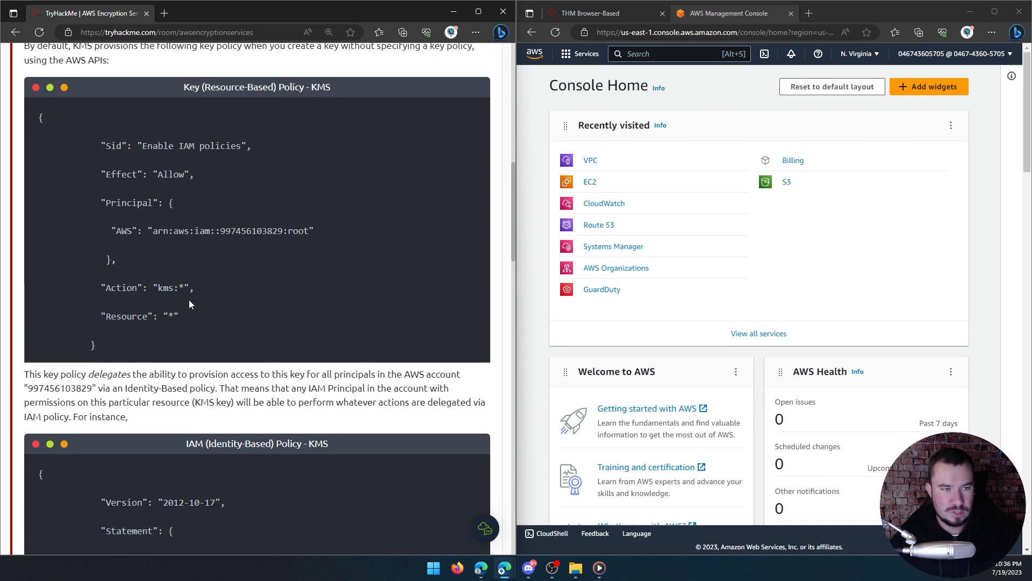
drag(189, 296, 150, 300)
click(283, 385)
Step: Examine the identity-based IAM policy example for KMS, including its Effect, the allowed key actions and the resource ARNs
scroll(276, 382, down, 2)
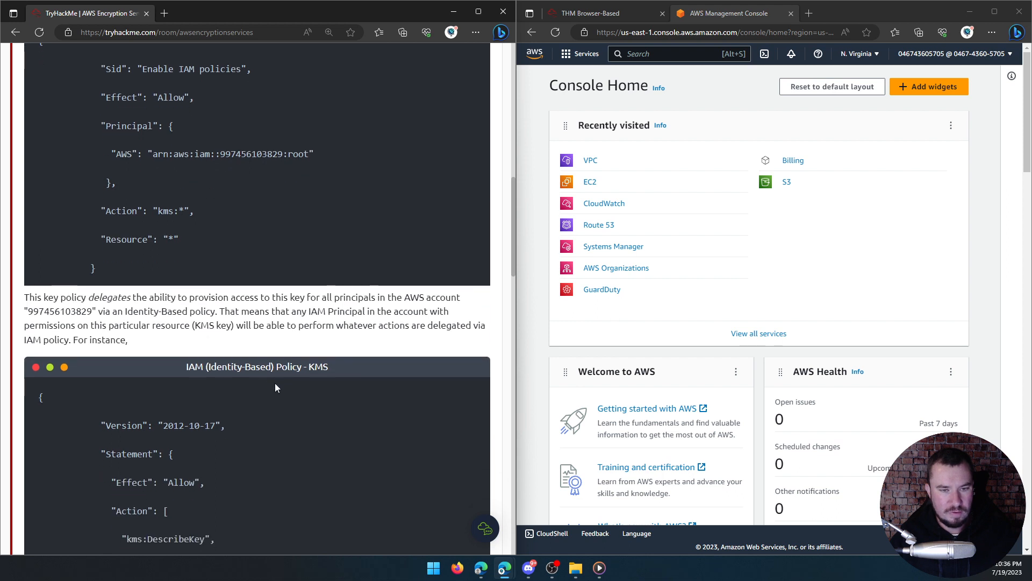
scroll(182, 344, down, 1)
scroll(182, 346, down, 1)
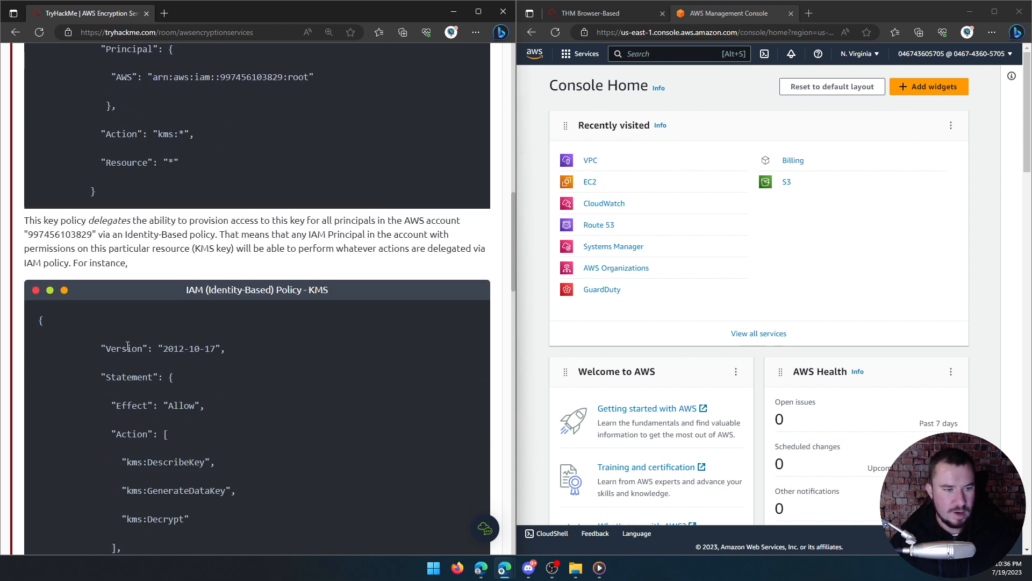
scroll(140, 338, down, 3)
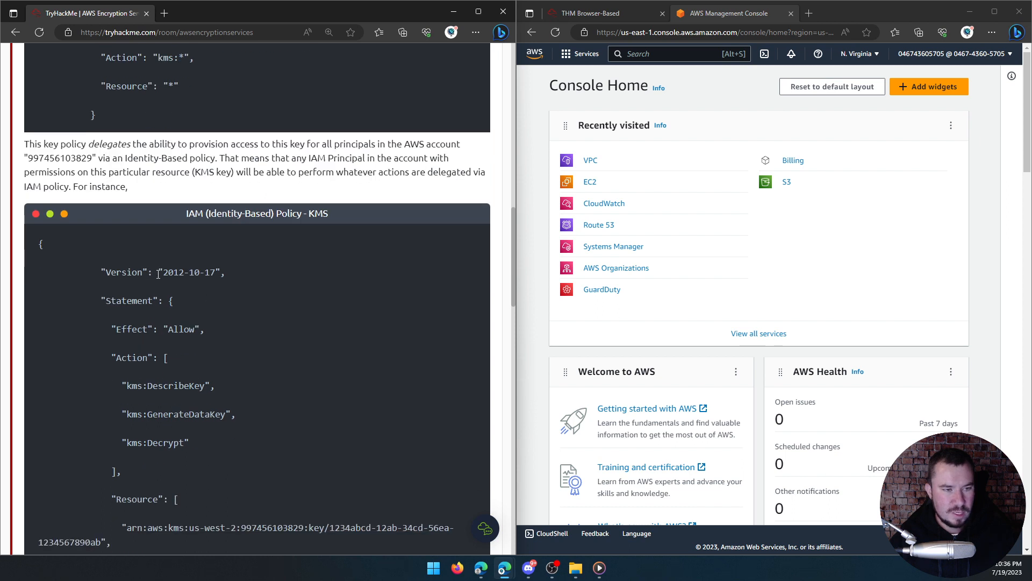
drag(207, 333, 154, 331)
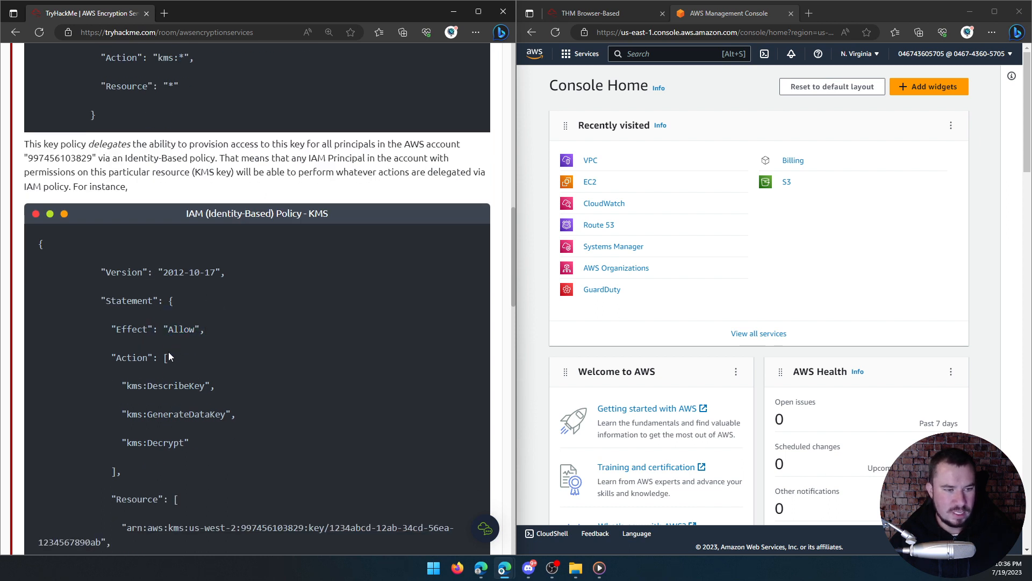
scroll(168, 352, down, 3)
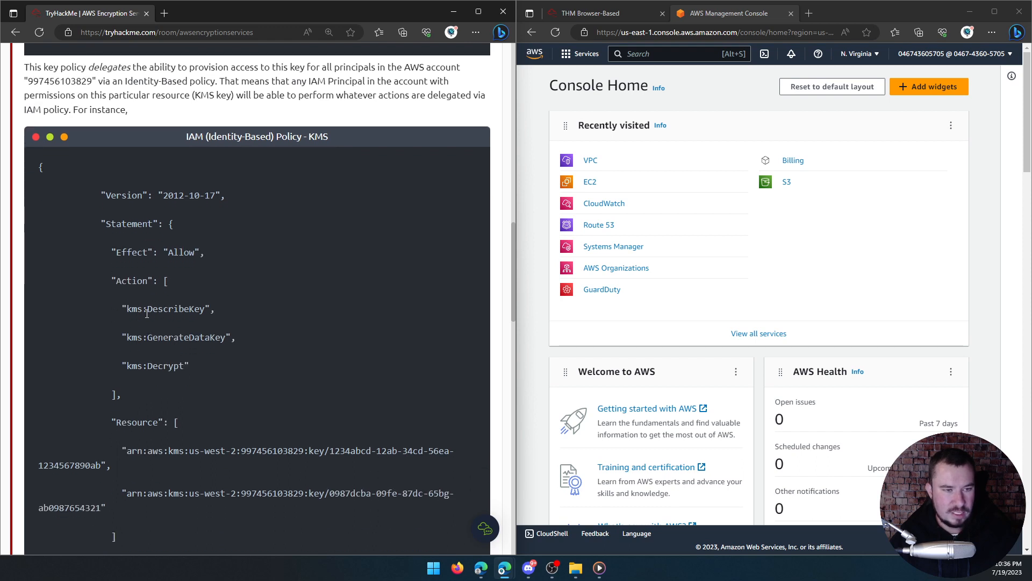
drag(147, 313, 204, 313)
click(181, 332)
drag(146, 340, 222, 344)
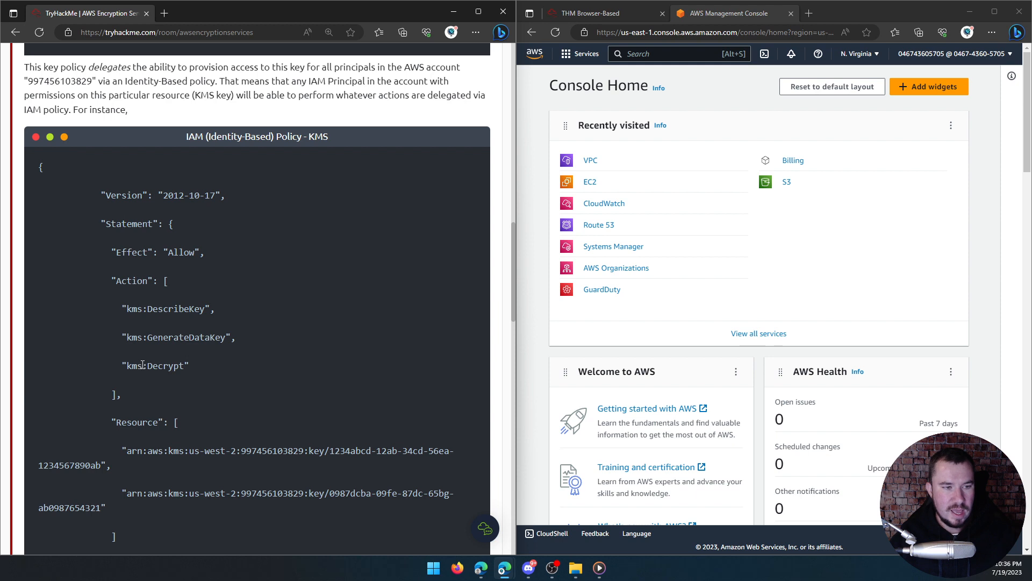
drag(142, 364, 184, 365)
scroll(160, 390, down, 1)
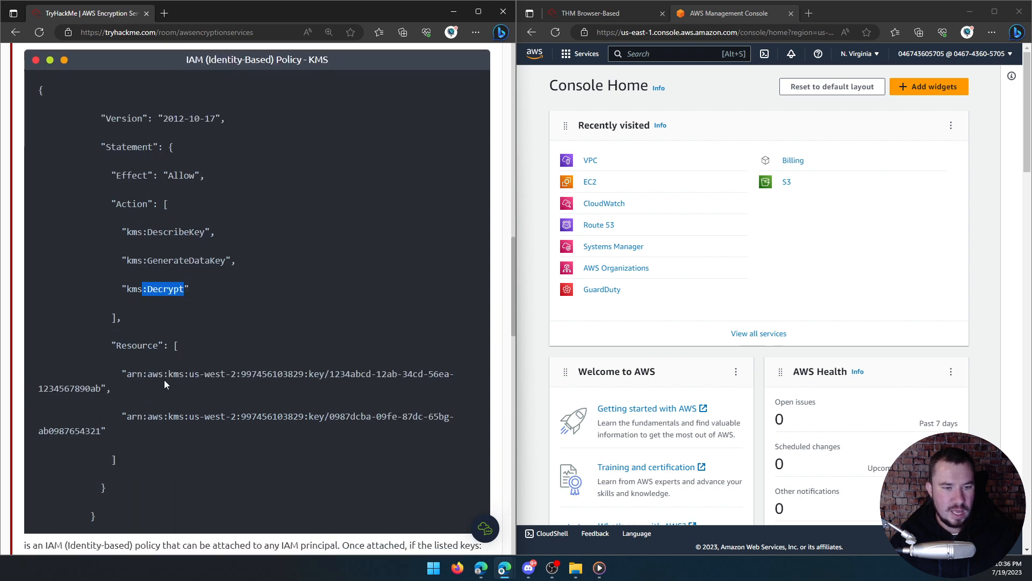
drag(189, 373, 366, 373)
drag(141, 417, 189, 417)
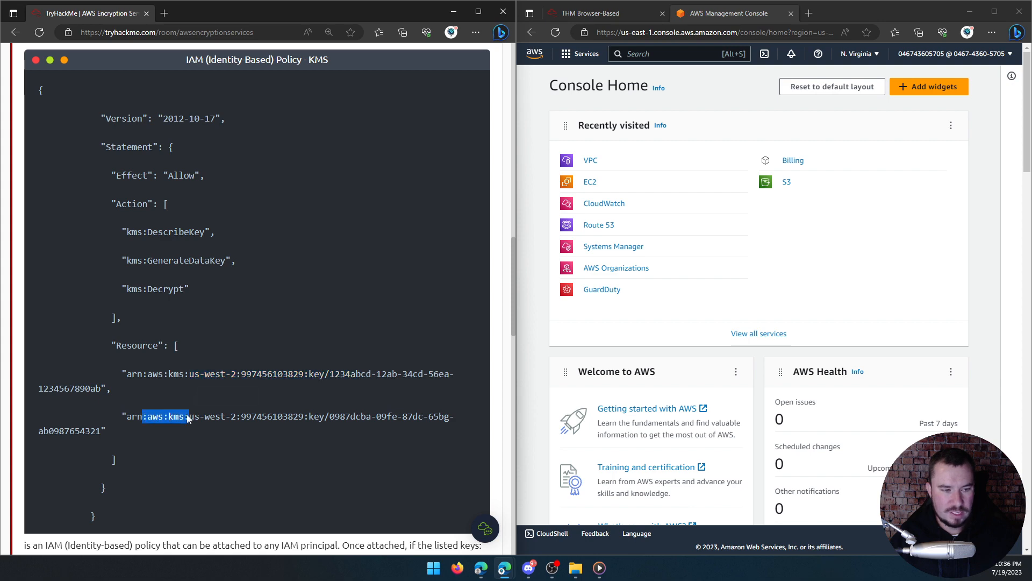
scroll(124, 380, up, 1)
scroll(122, 383, down, 1)
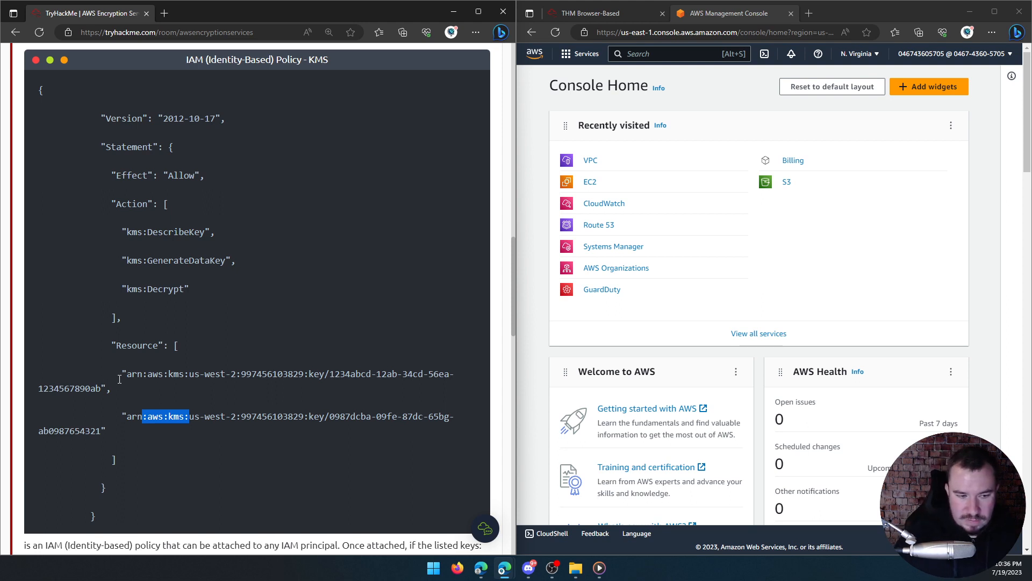
Step: Compare the key ARNs in the IAM policy's Resource list with the keys listed in the explanation below it
scroll(159, 415, down, 3)
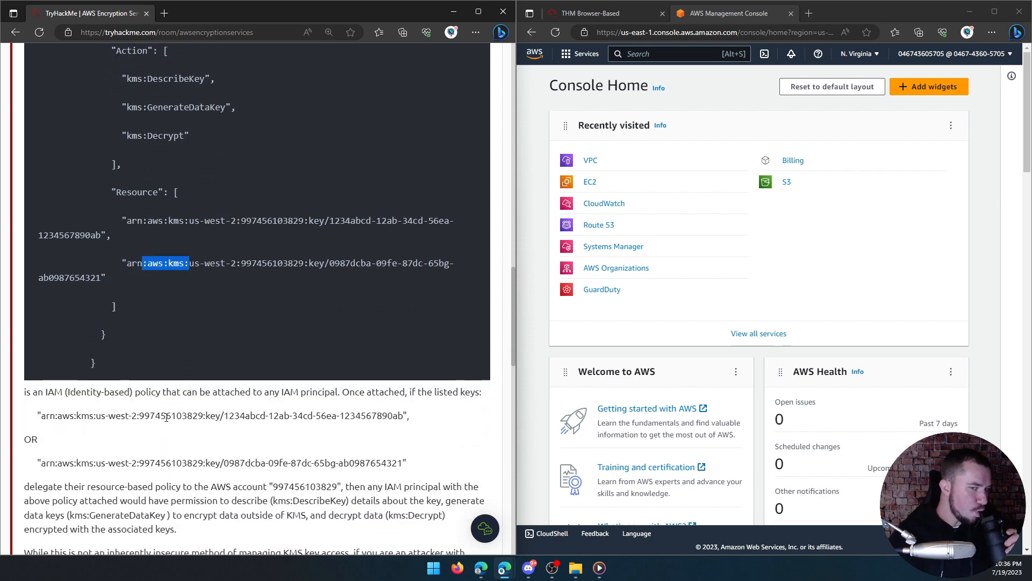
scroll(145, 406, up, 6)
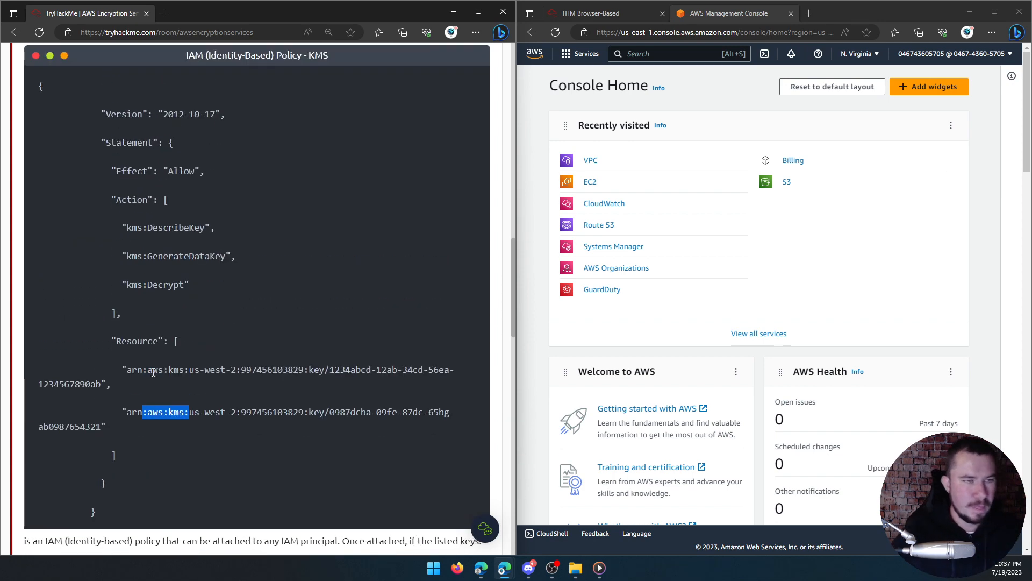
scroll(161, 242, down, 5)
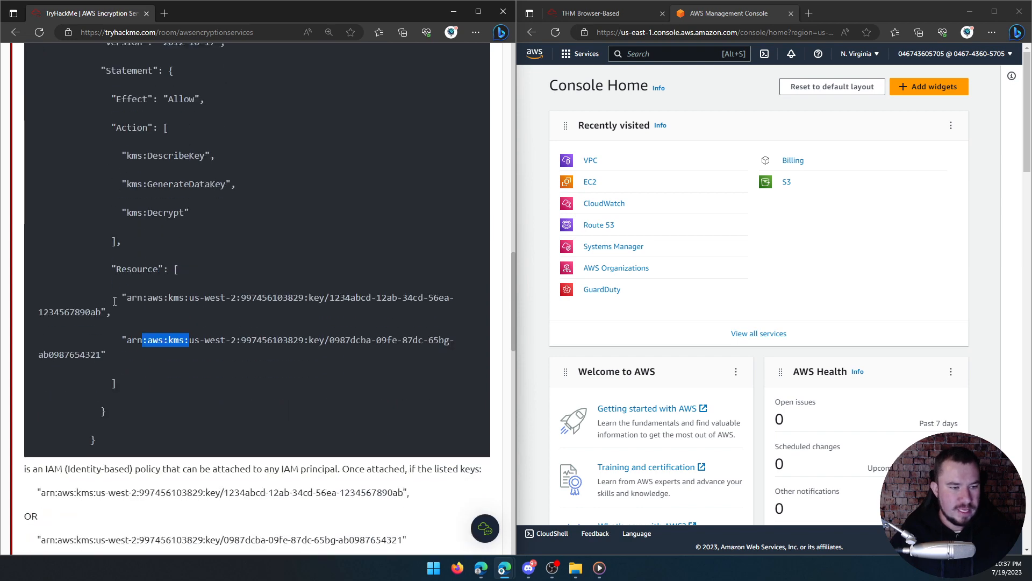
scroll(205, 224, up, 3)
scroll(206, 228, down, 4)
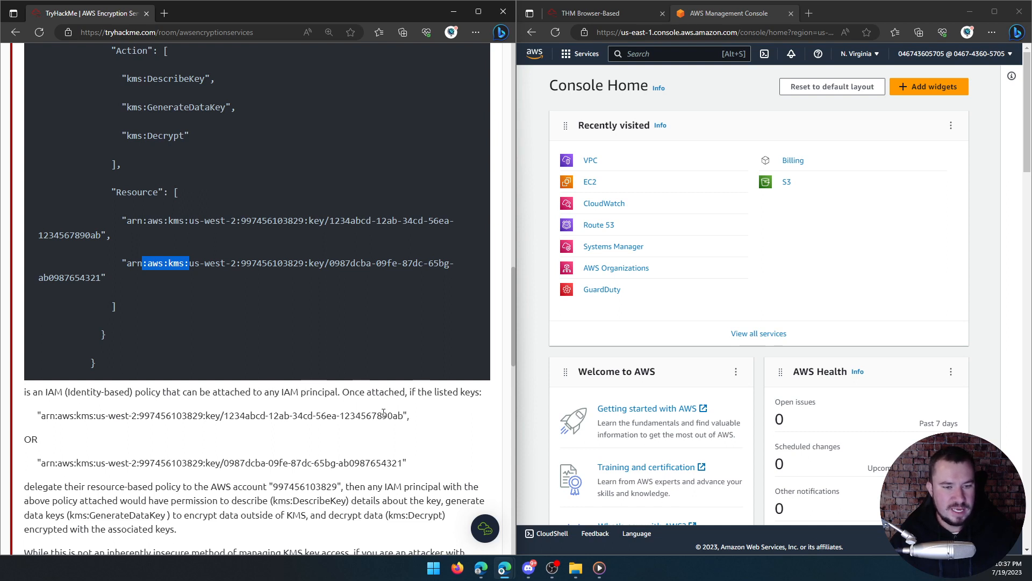
double_click(351, 230)
drag(143, 221, 170, 222)
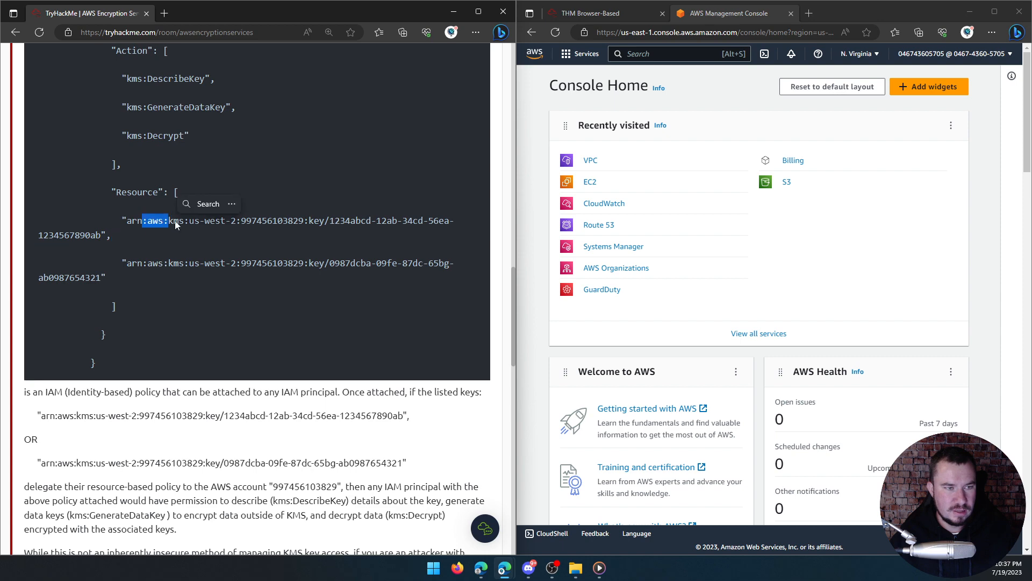
click(209, 223)
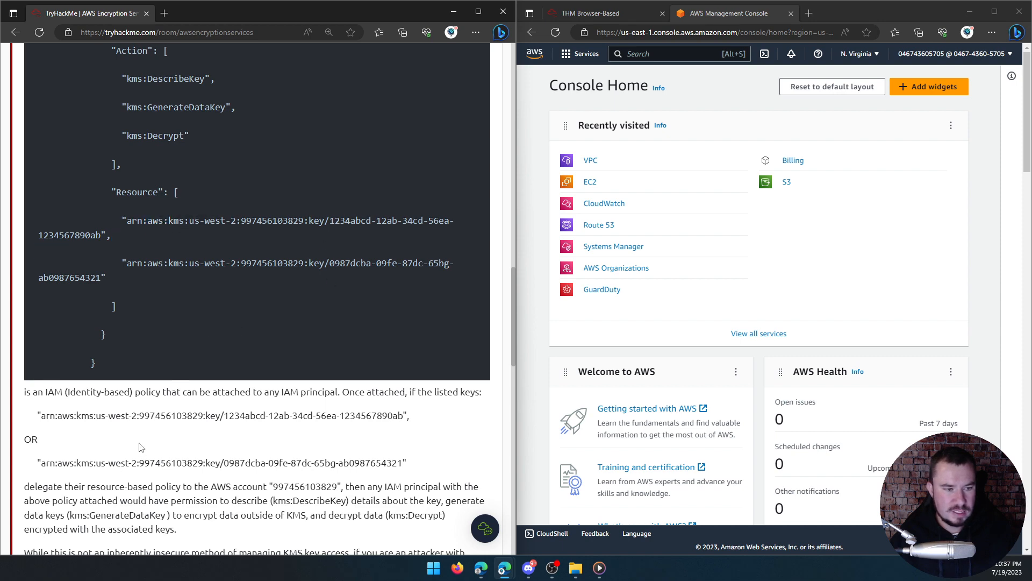
Step: Read which describe, generate and decrypt permissions an IAM principal gains when the keys delegate their policy to the AWS account
scroll(137, 450, down, 1)
scroll(172, 409, down, 1)
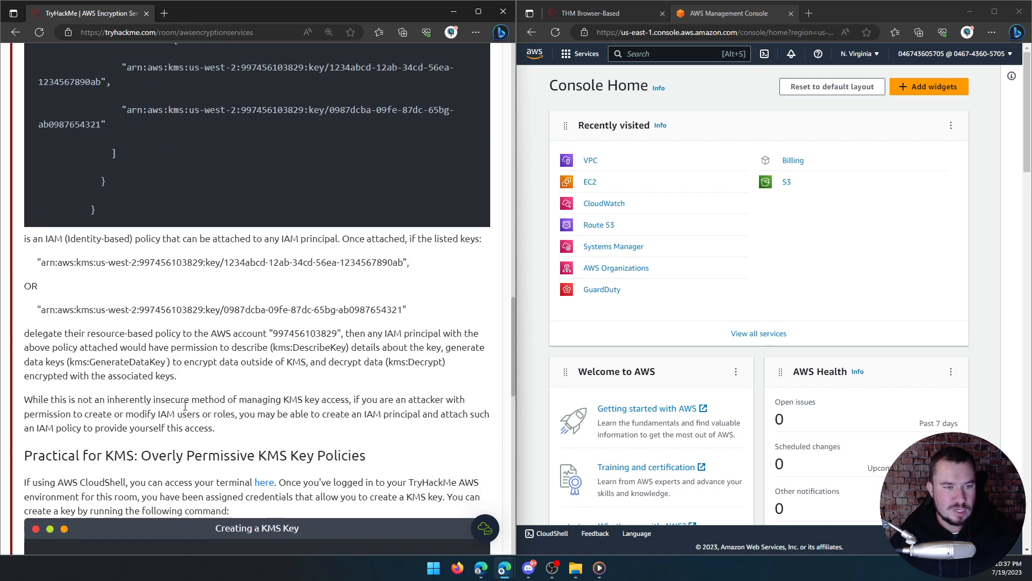
double_click(327, 330)
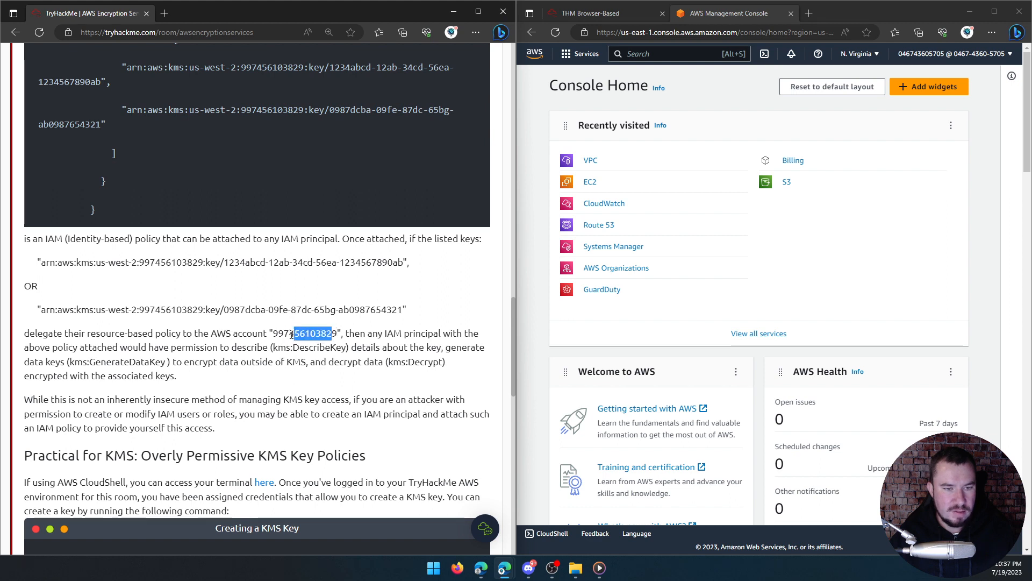
click(391, 344)
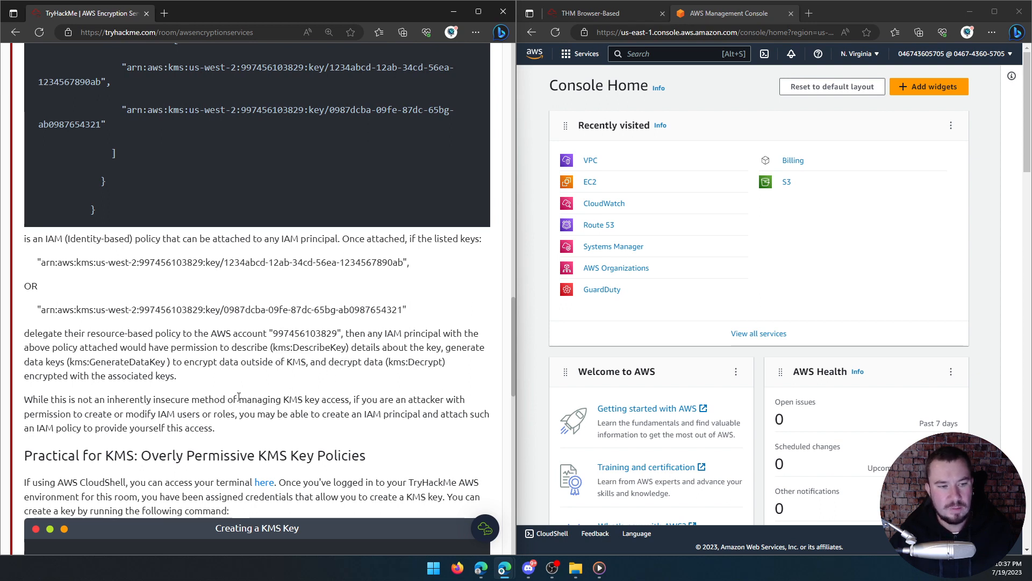
drag(180, 378, 200, 366)
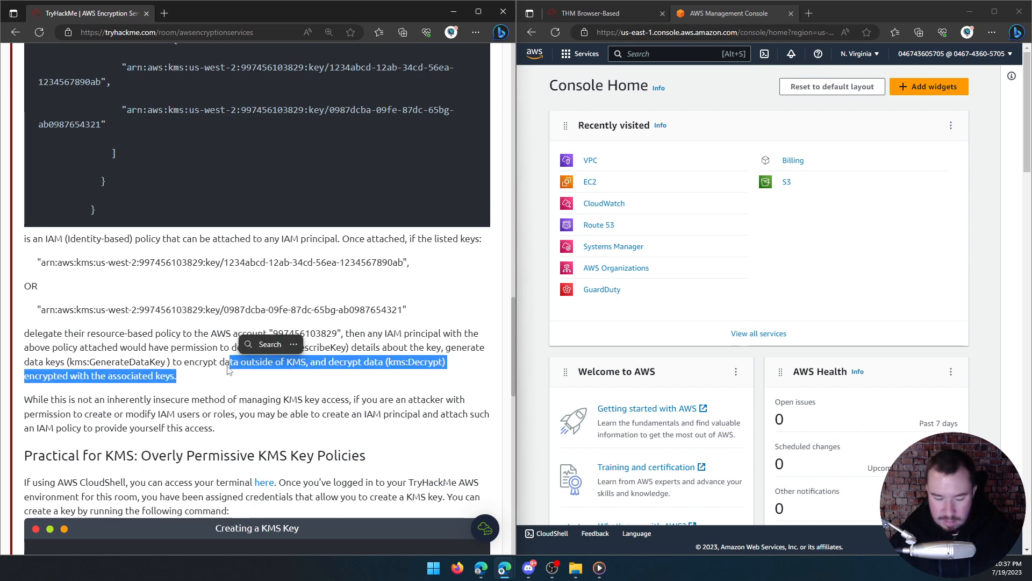
Step: Read how an attacker who can modify IAM users or roles could gain KMS key access, and the opening instructions of the KMS practical
click(166, 391)
scroll(166, 391, down, 1)
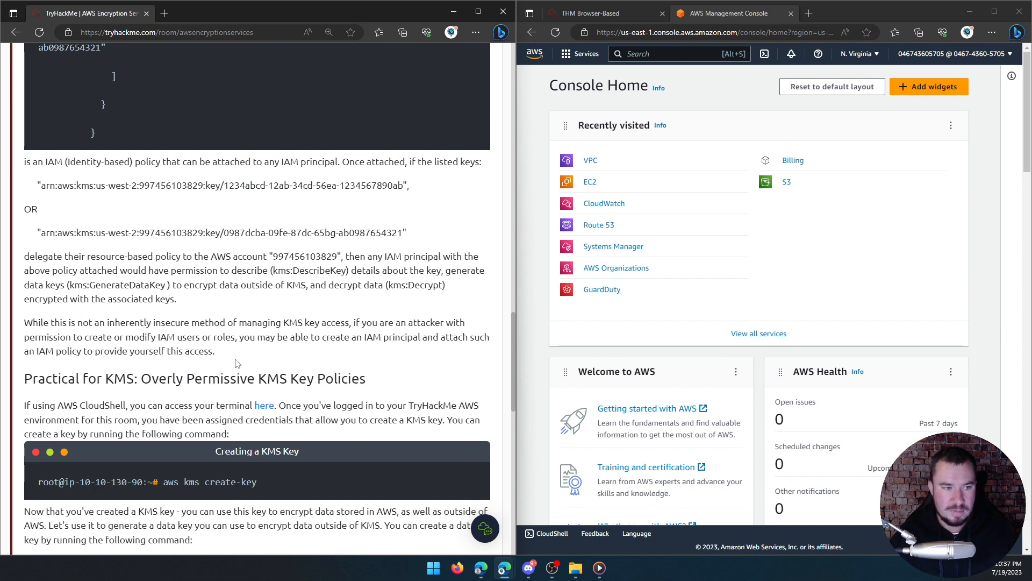
drag(215, 352, 24, 321)
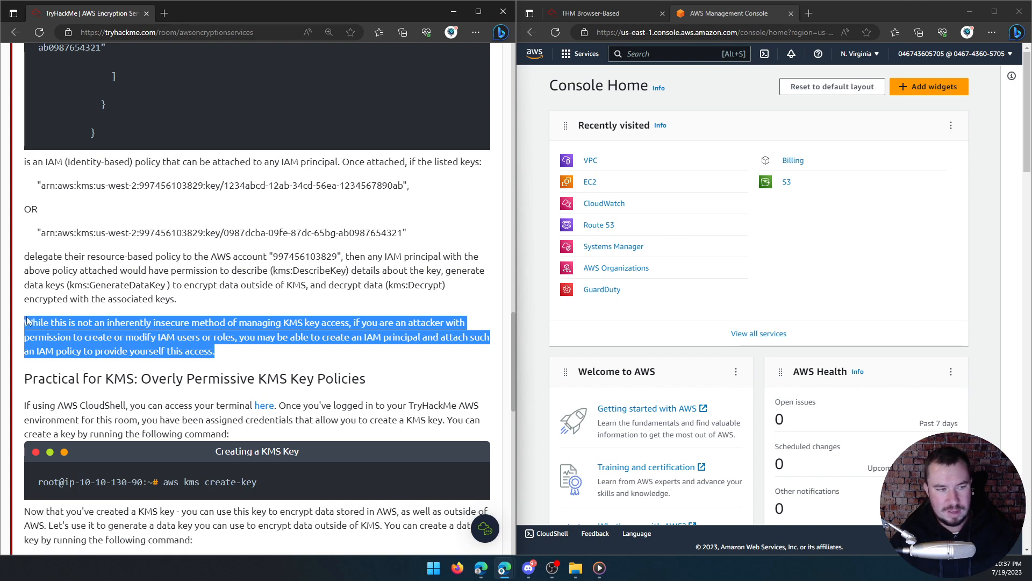
scroll(153, 333, down, 1)
click(152, 316)
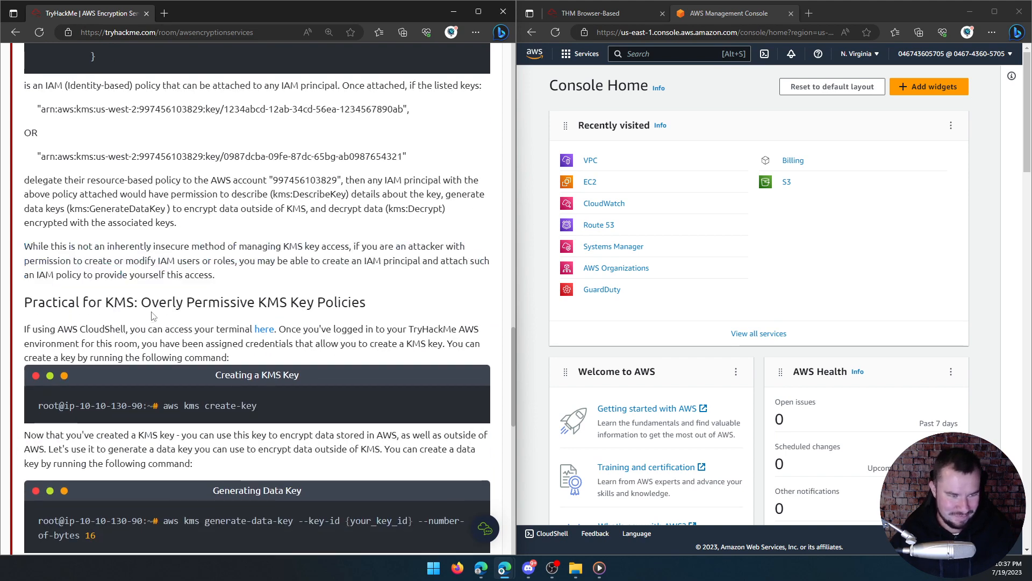
scroll(176, 302, down, 1)
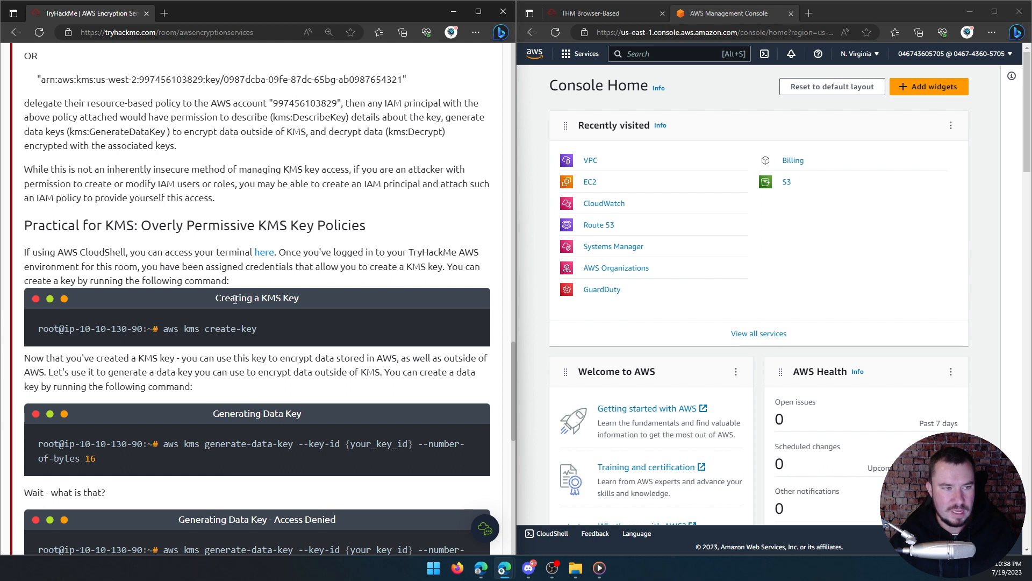
Step: Open AWS CloudShell and create a KMS key with the command aws kms create-key
click(552, 535)
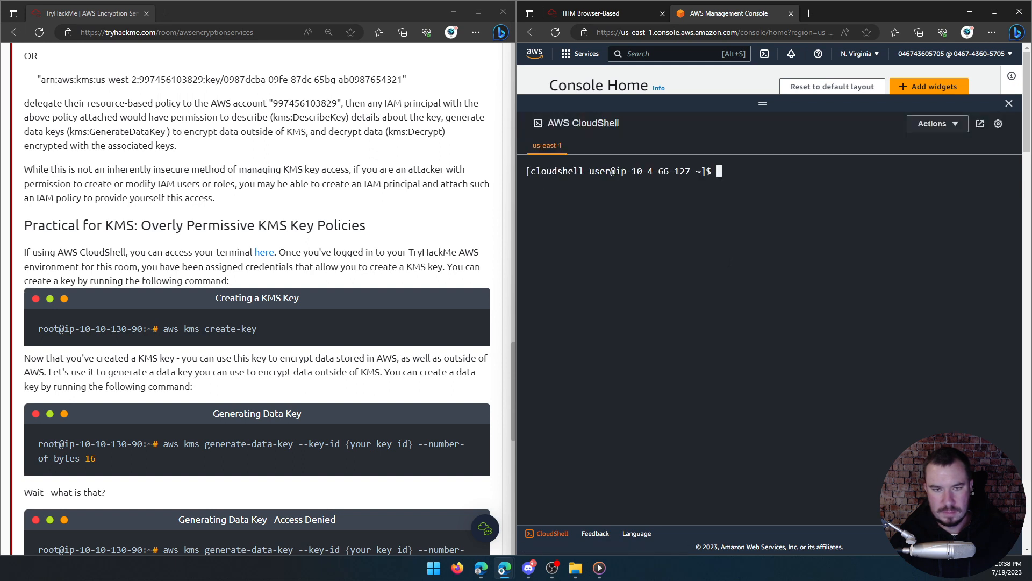
text(aws)
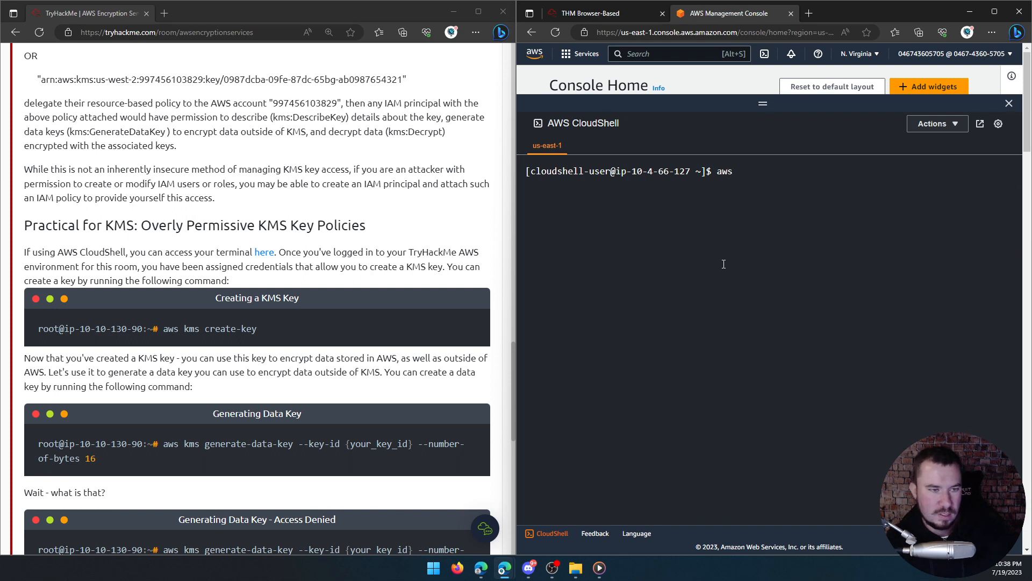
text( kms )
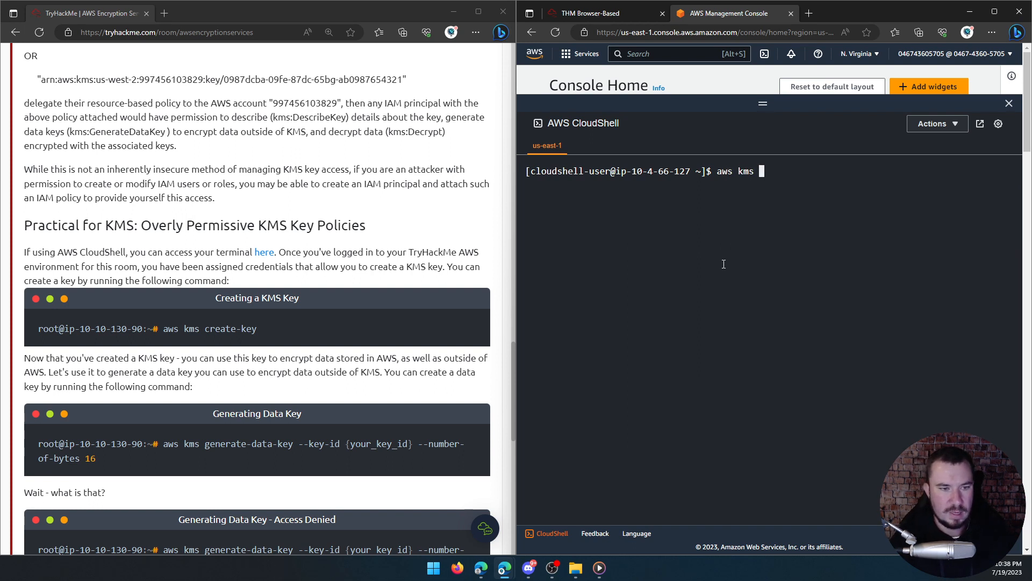
text(create-key)
key(Return)
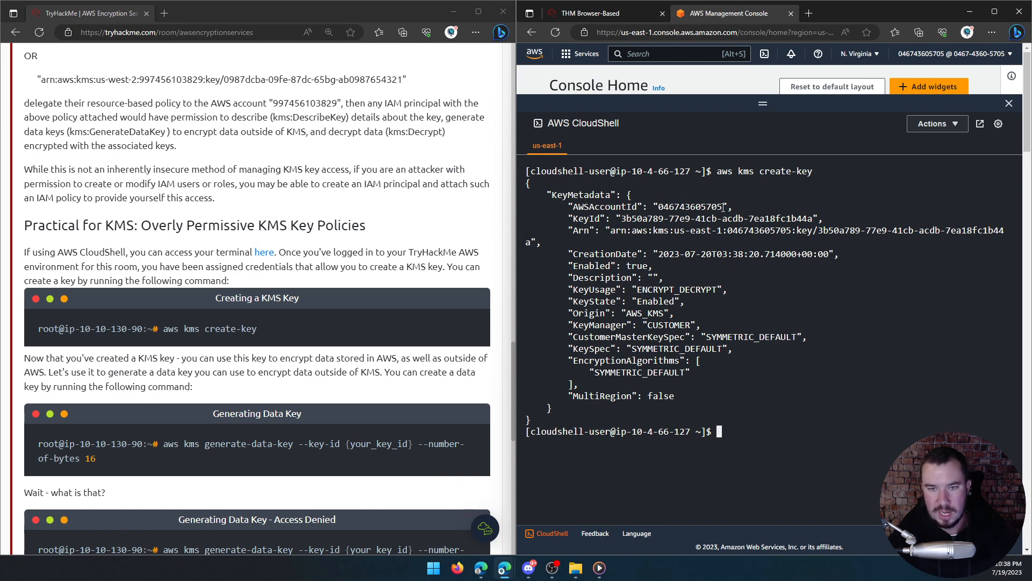
Step: Examine the new key's metadata in the CloudShell output, including AWSAccountId, KeyId, Arn, KeyUsage, KeyState and Origin
drag(724, 207, 661, 202)
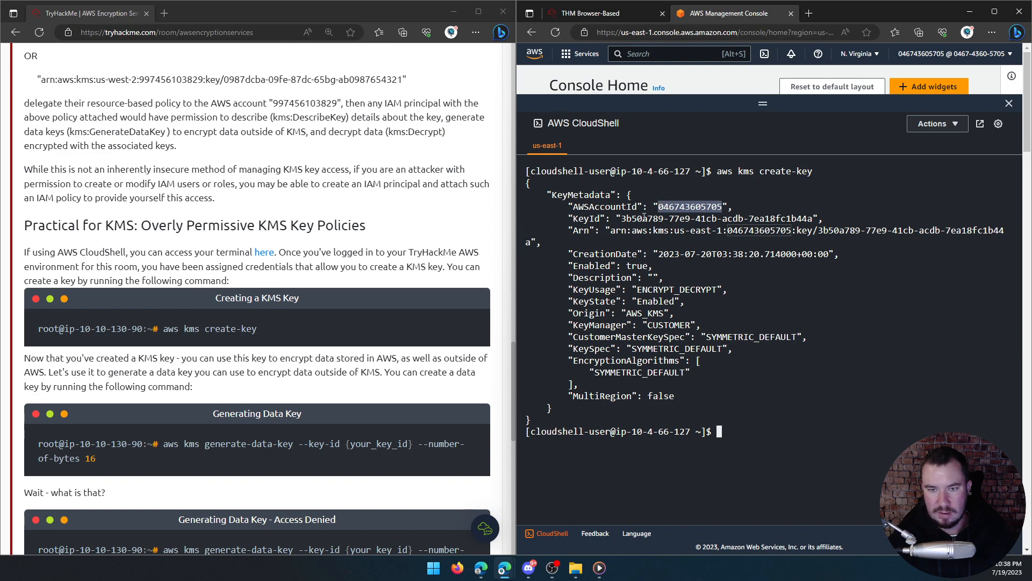
click(644, 216)
drag(618, 218, 809, 219)
drag(610, 230, 932, 232)
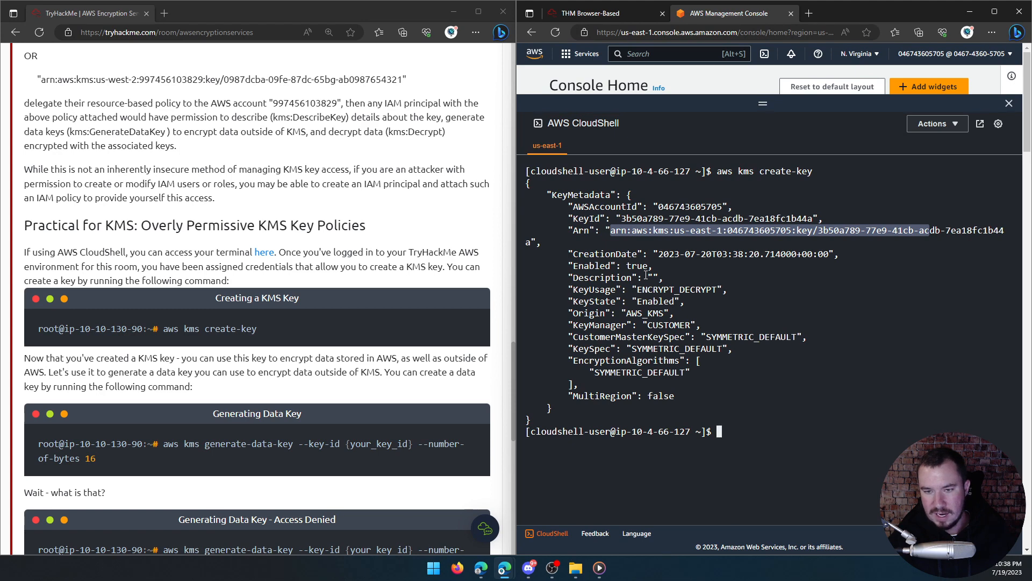
click(645, 285)
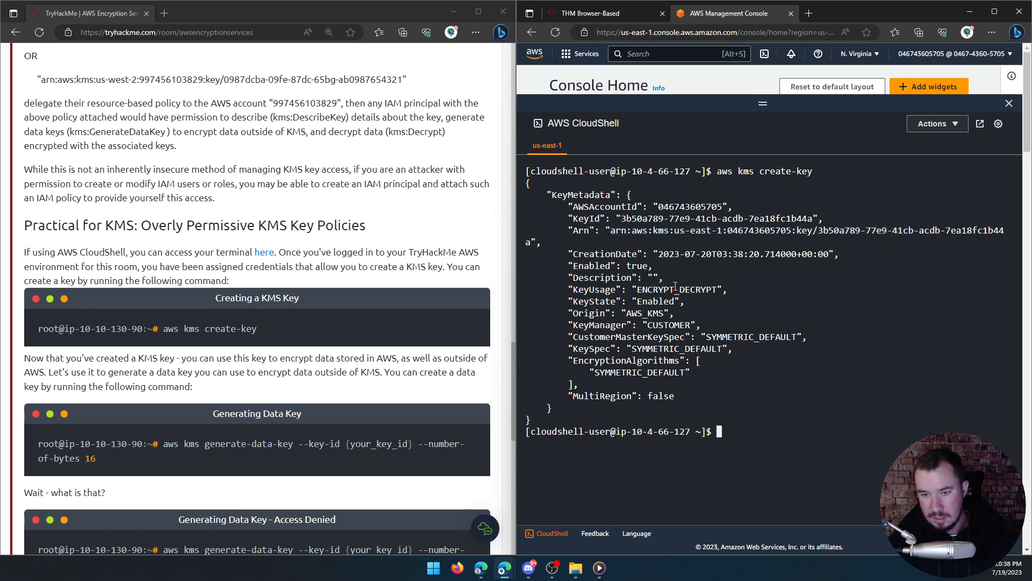
drag(675, 291, 638, 291)
click(716, 289)
drag(716, 289, 682, 290)
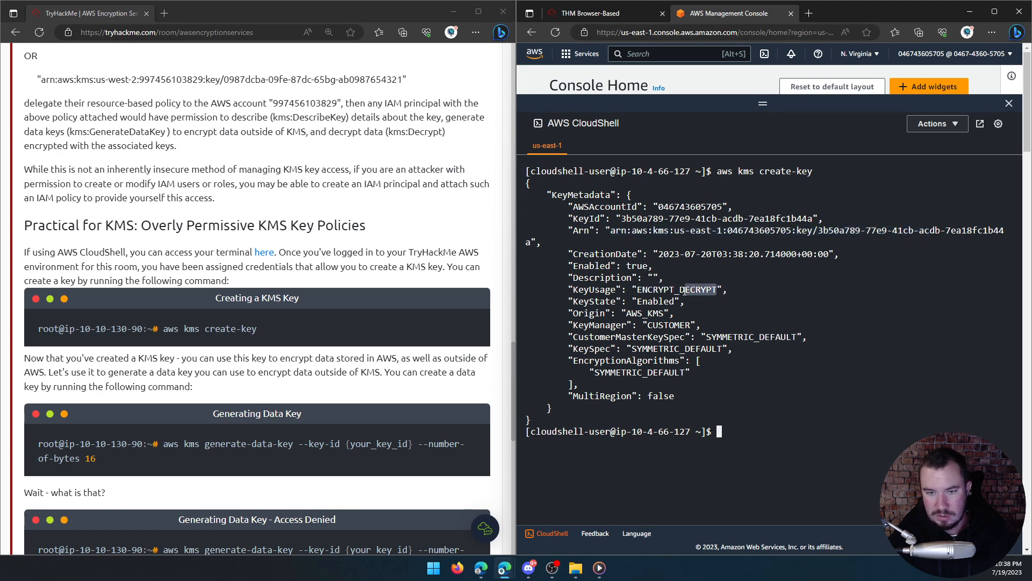
click(648, 299)
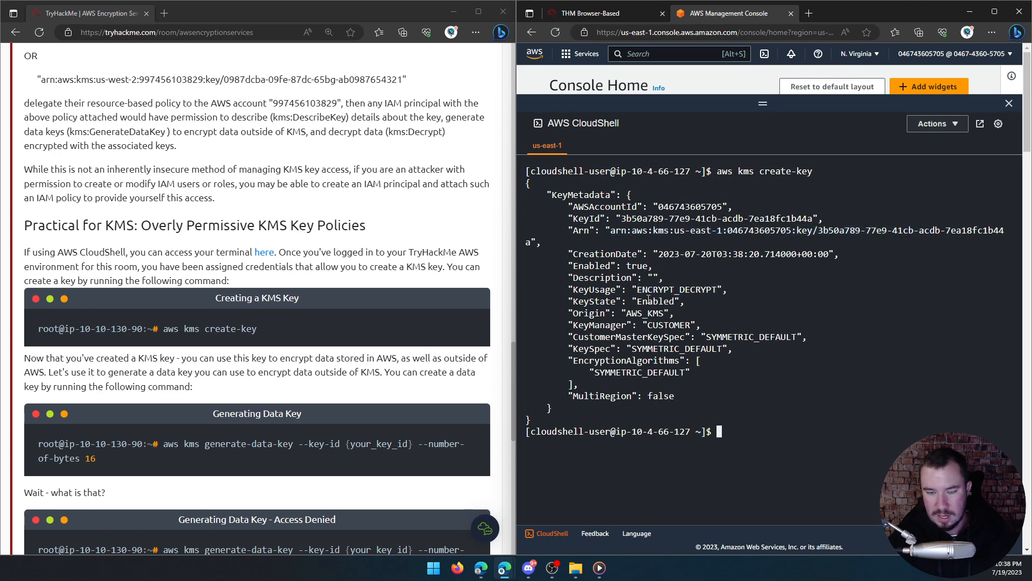
right_click(637, 315)
click(629, 321)
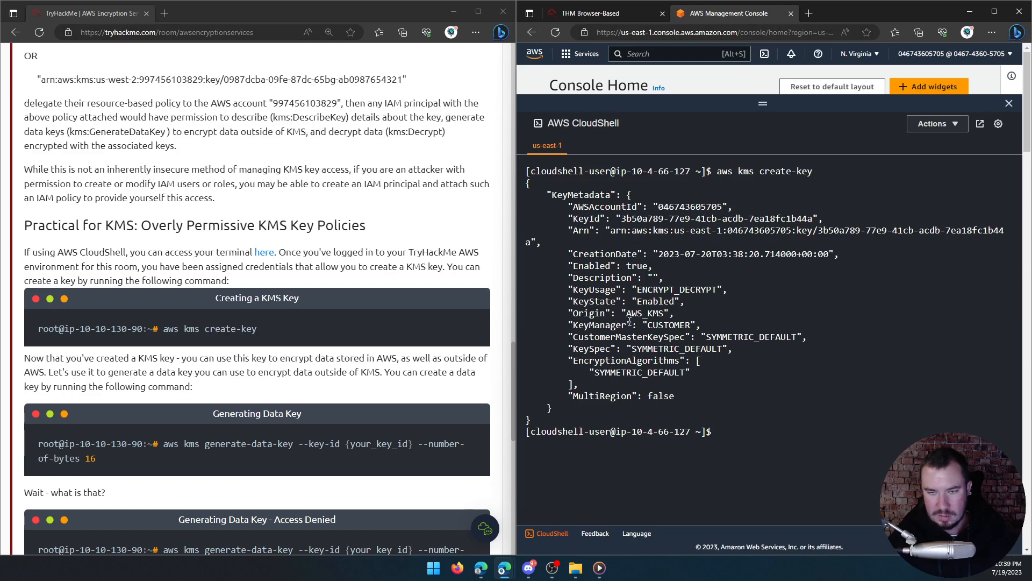
Step: Copy the key metadata from its opening brace through the Arn line into Sublime Text on the AttackBox, replacing all the old notes
drag(550, 241, 523, 186)
right_click(576, 203)
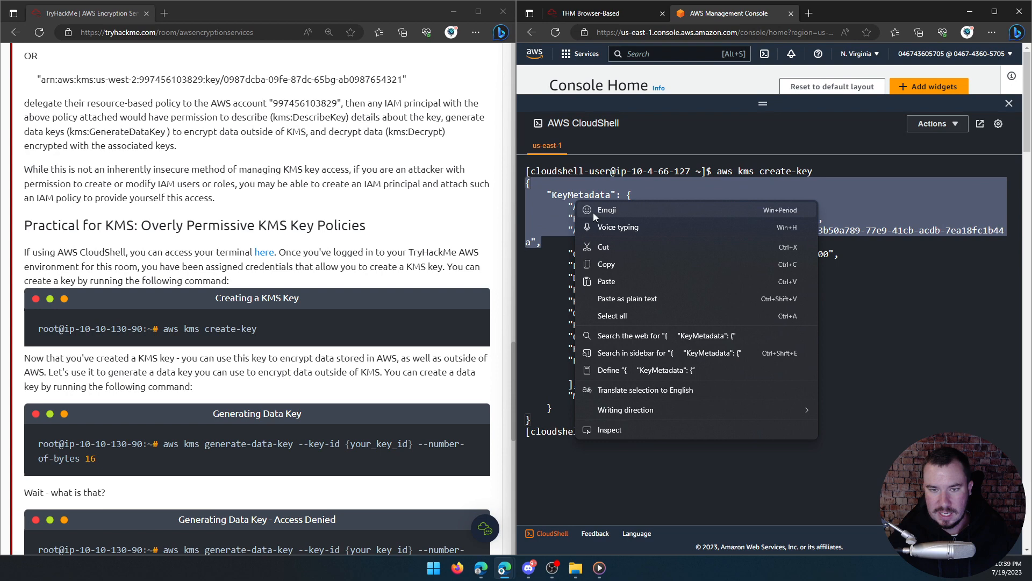
click(607, 263)
click(590, 13)
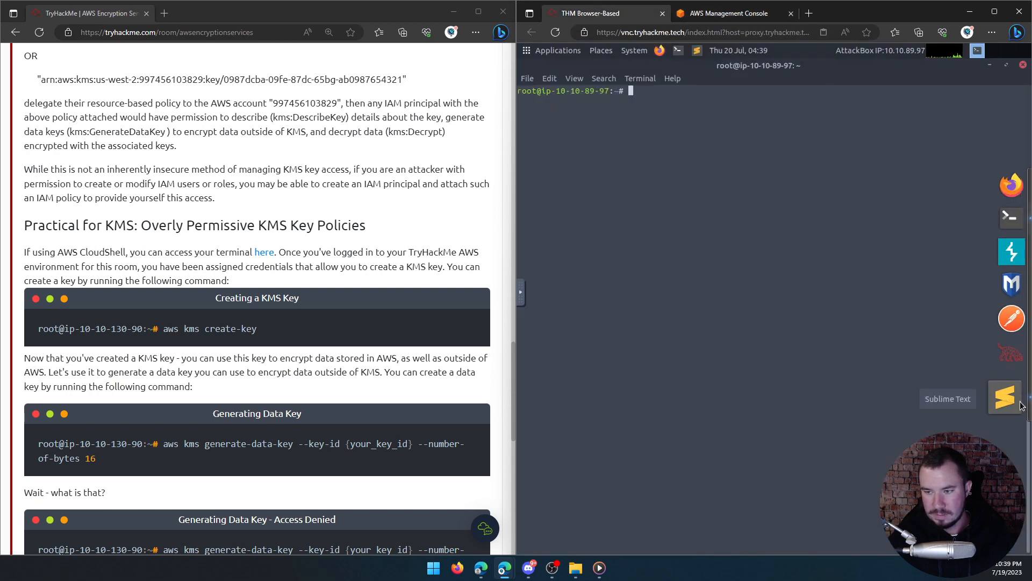
click(1012, 399)
click(920, 133)
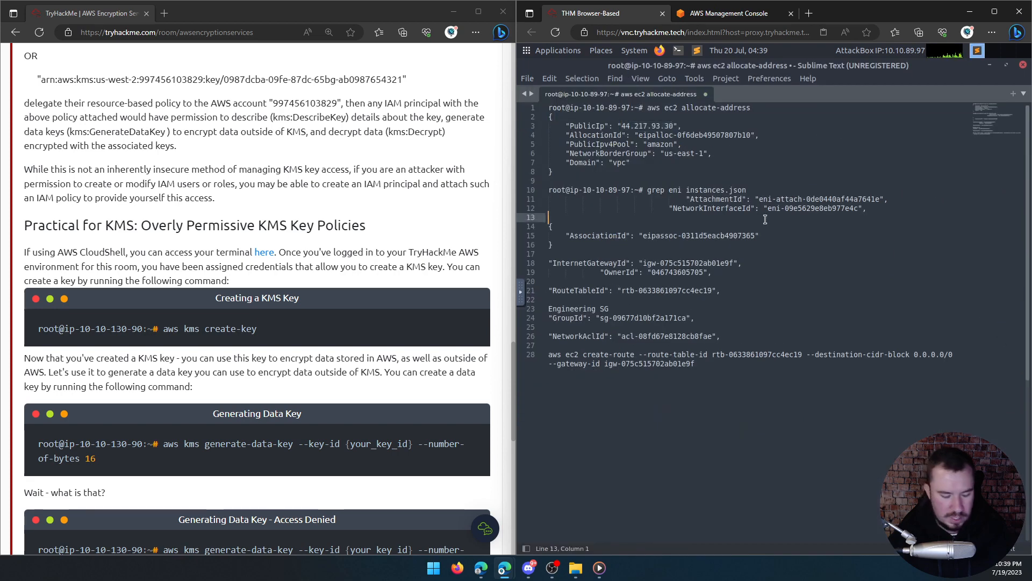
key(ctrl+a)
key(BackSpace)
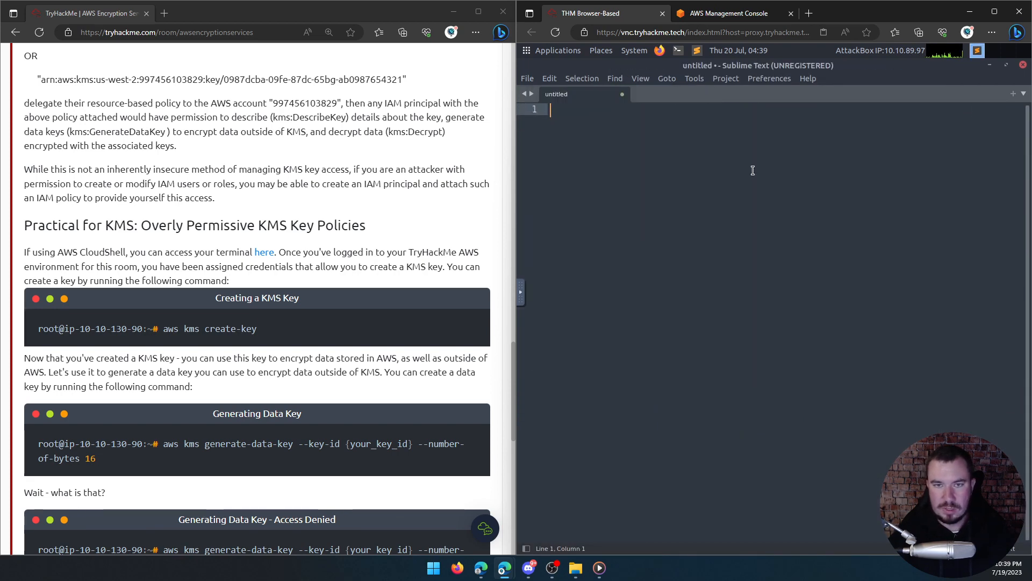
key(ctrl+v)
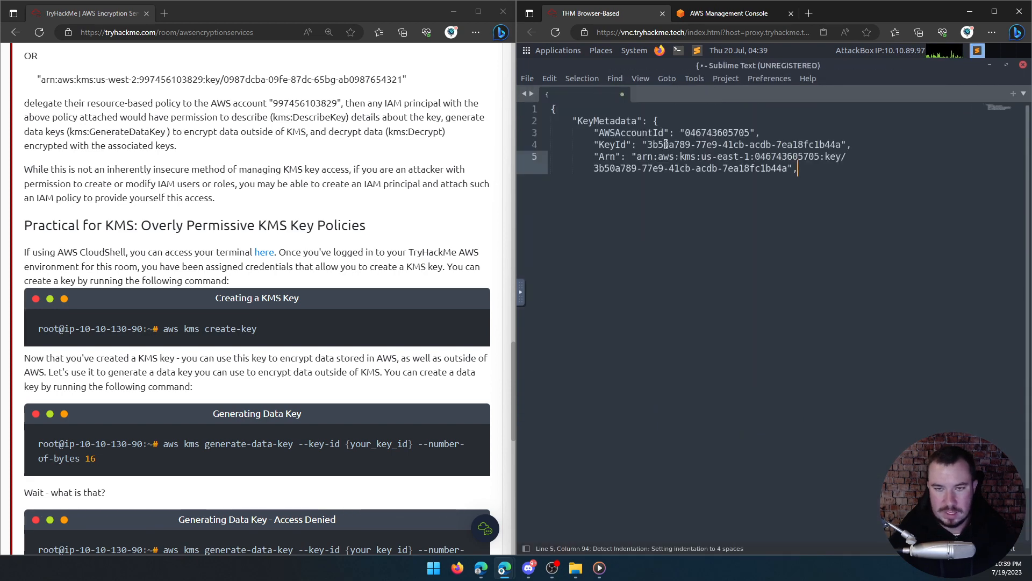
key(Return)
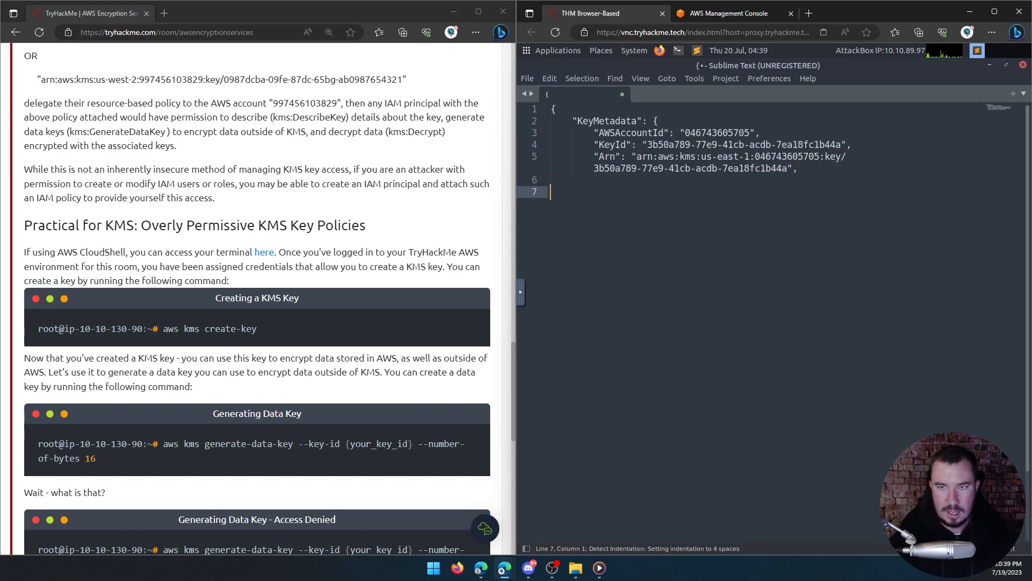
Step: Back in CloudShell, run aws kms generate-data-key with --key-id set to the new key's copied KeyId and --number-of-bytes 16
click(750, 13)
click(773, 363)
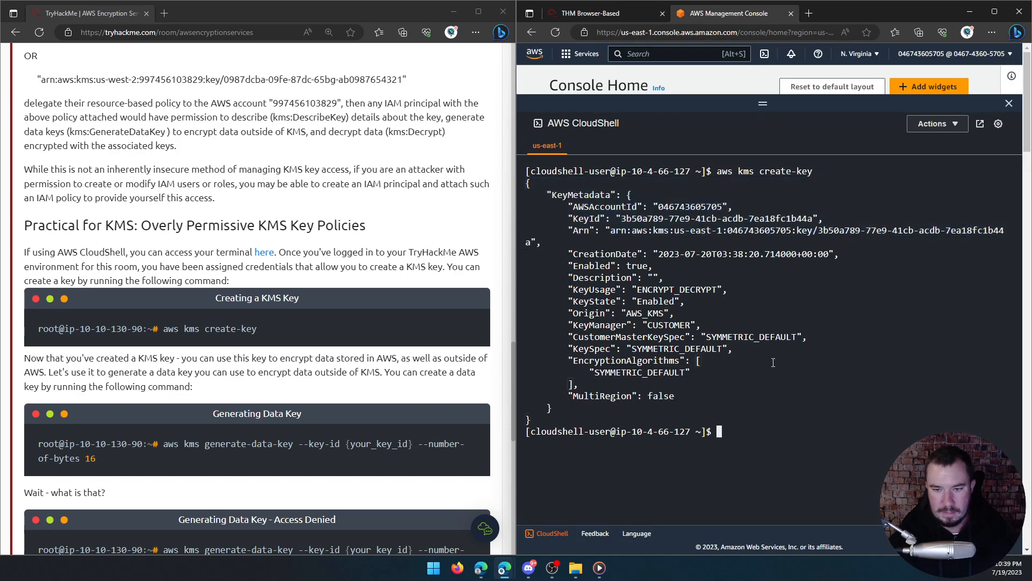
scroll(199, 344, down, 3)
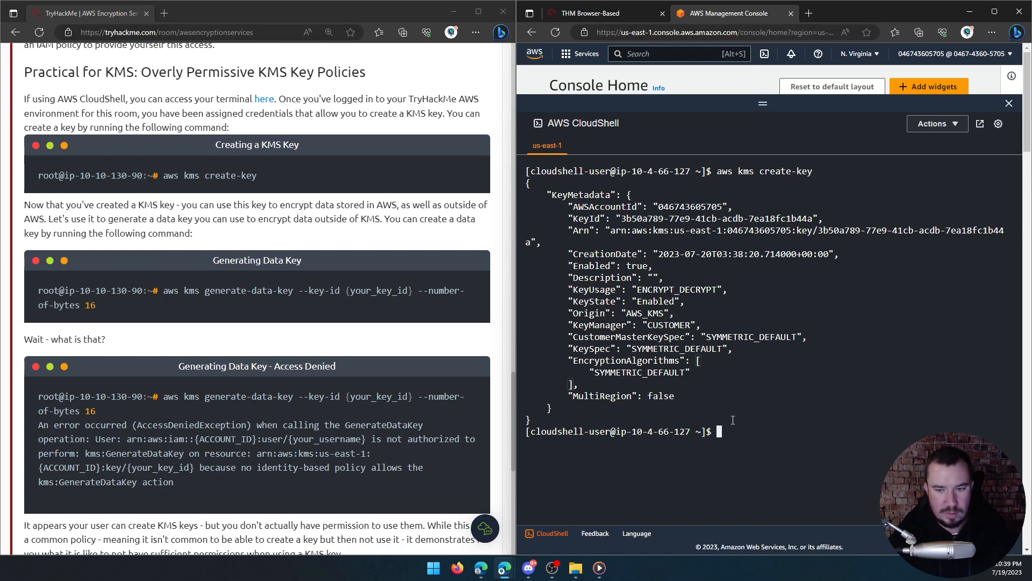
text(aws k)
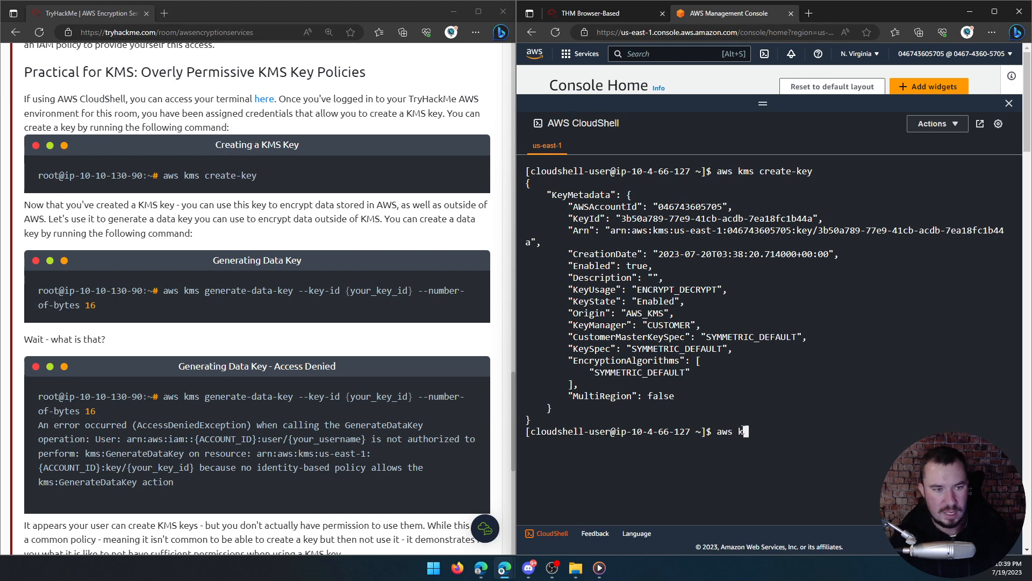
text(ms generate)
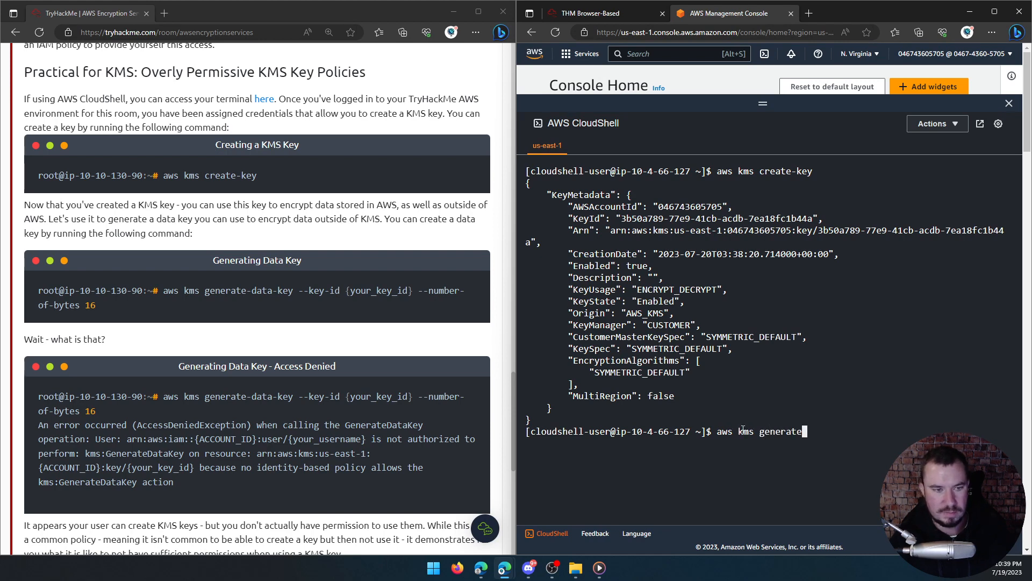
text(-data-key --key-id)
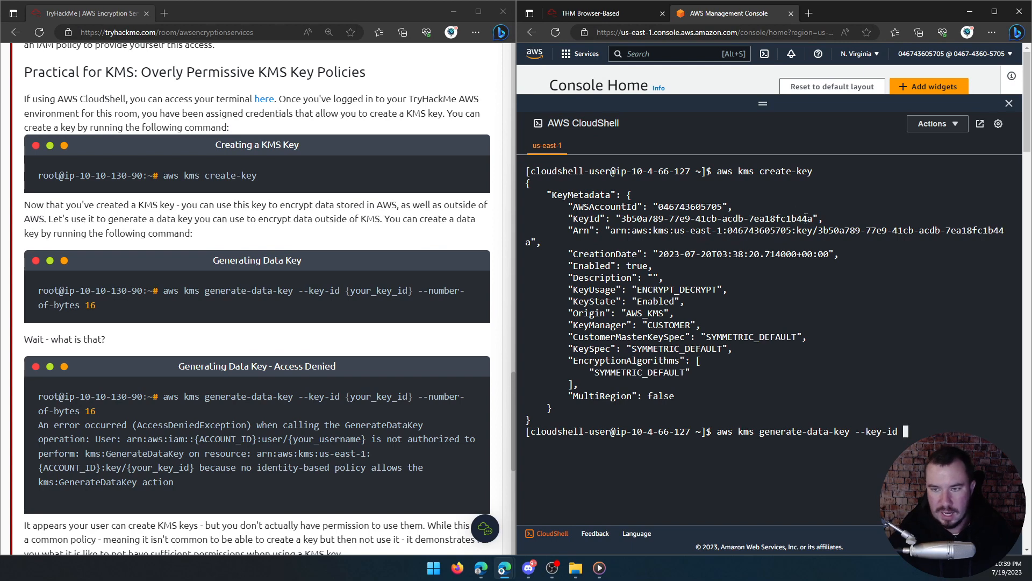
drag(814, 218, 730, 209)
drag(626, 224, 624, 222)
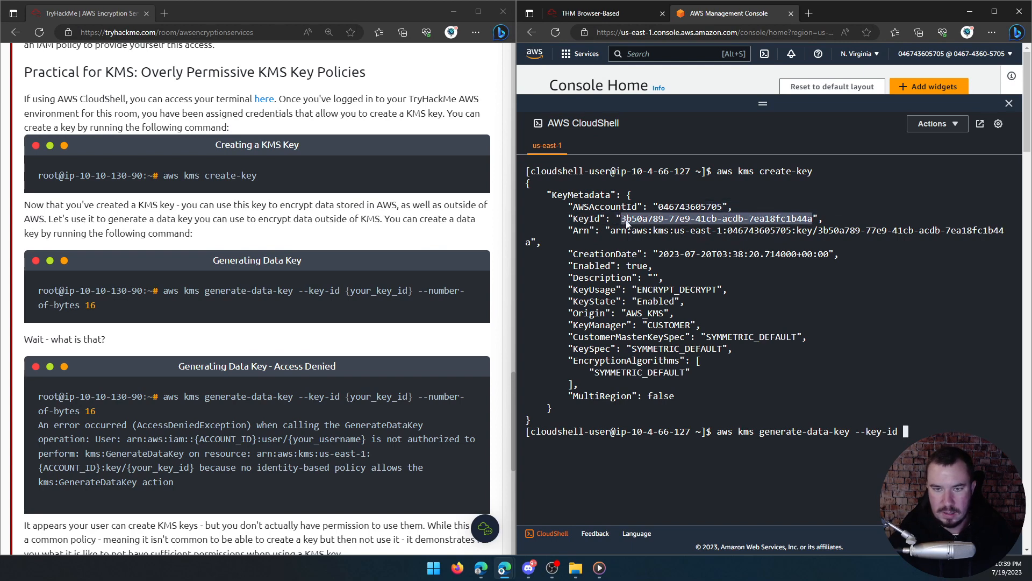
right_click(627, 221)
click(652, 284)
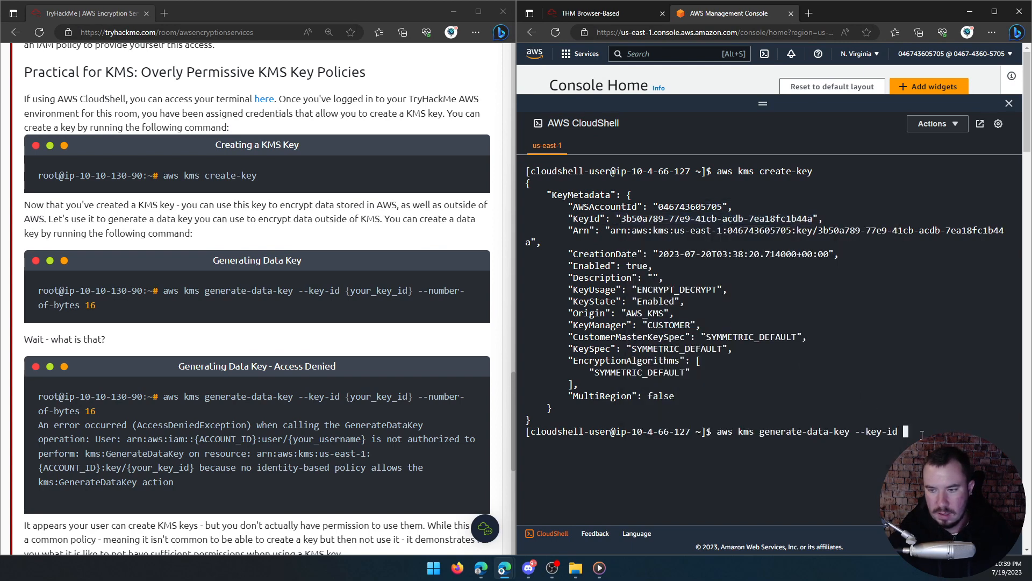
key(ctrl+v)
text(-)
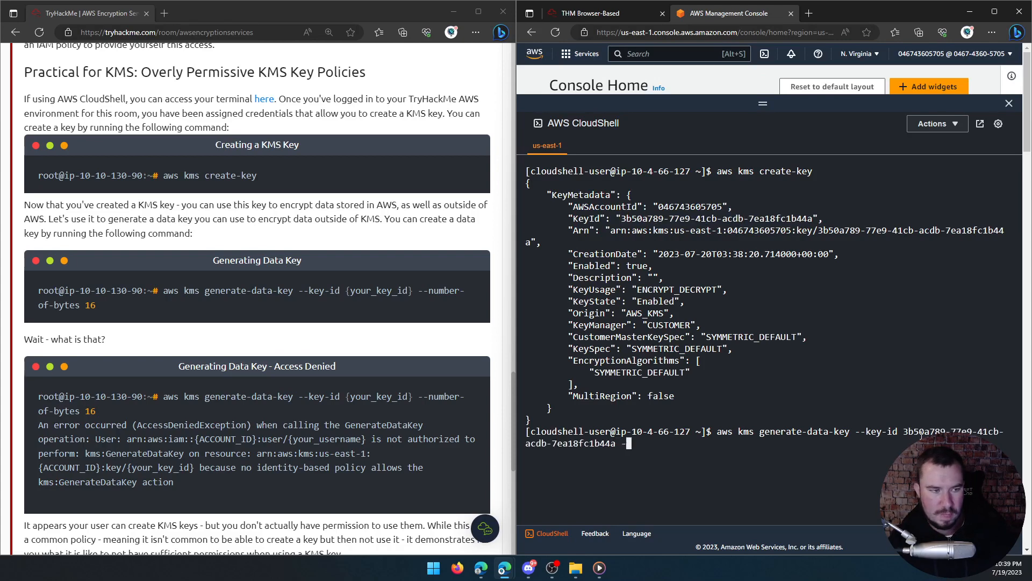
text(-number-of-bytes 16)
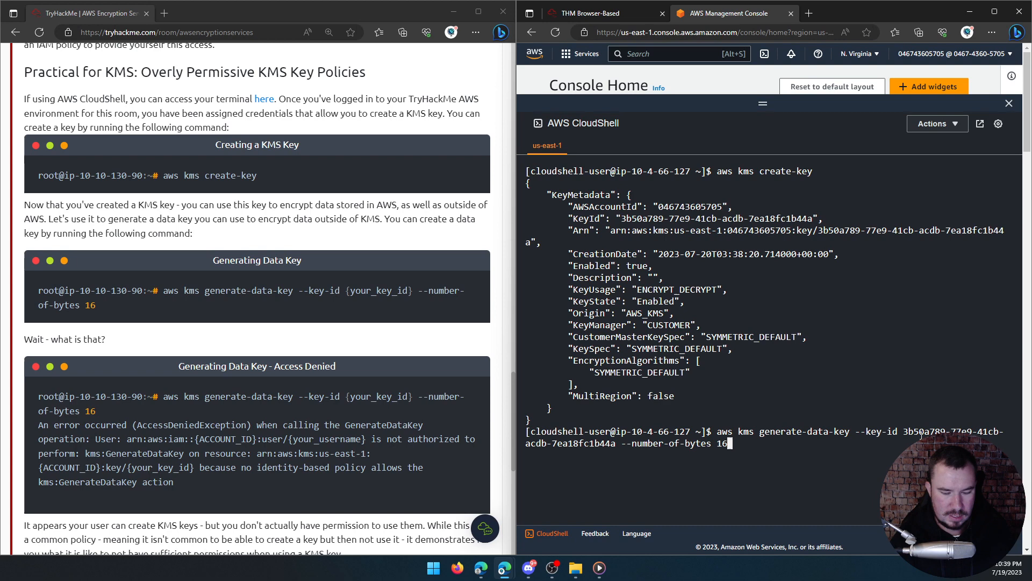
key(Return)
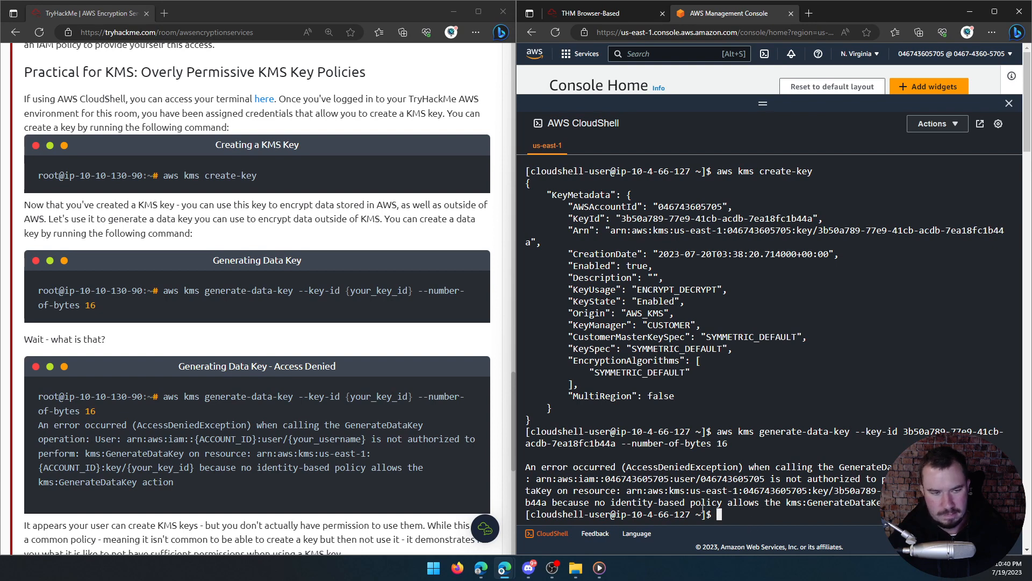
Step: Read the room's explanation of the denied data key generation and IAM privilege escalation, continuing to the Task 3 question about the root principal
scroll(230, 371, down, 2)
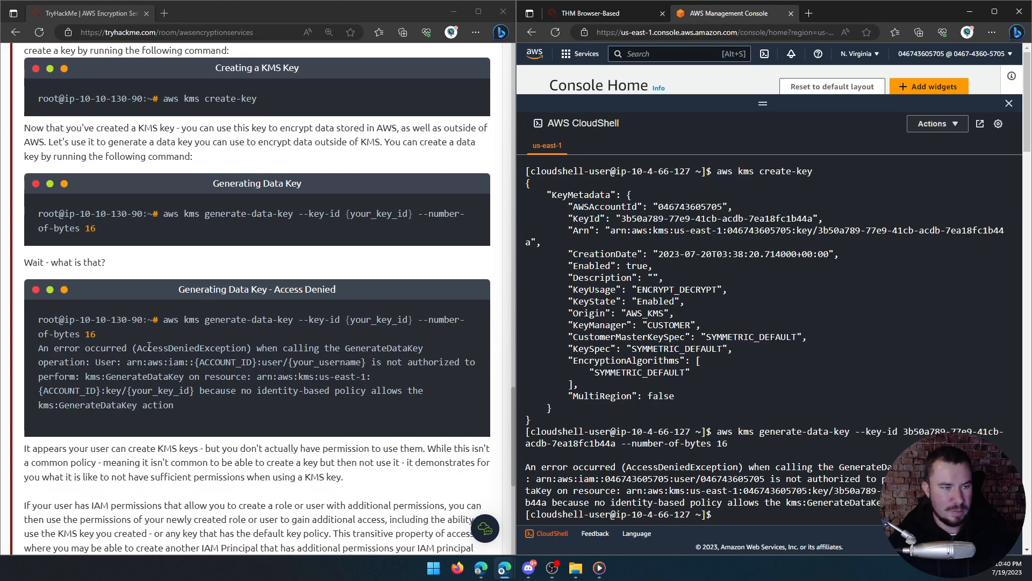
scroll(158, 343, down, 2)
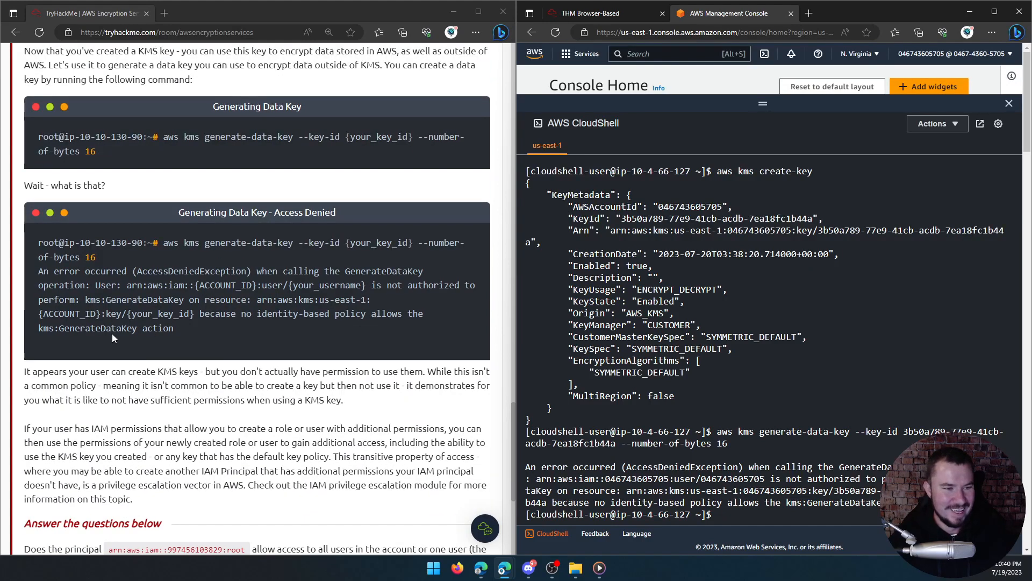
scroll(115, 336, down, 2)
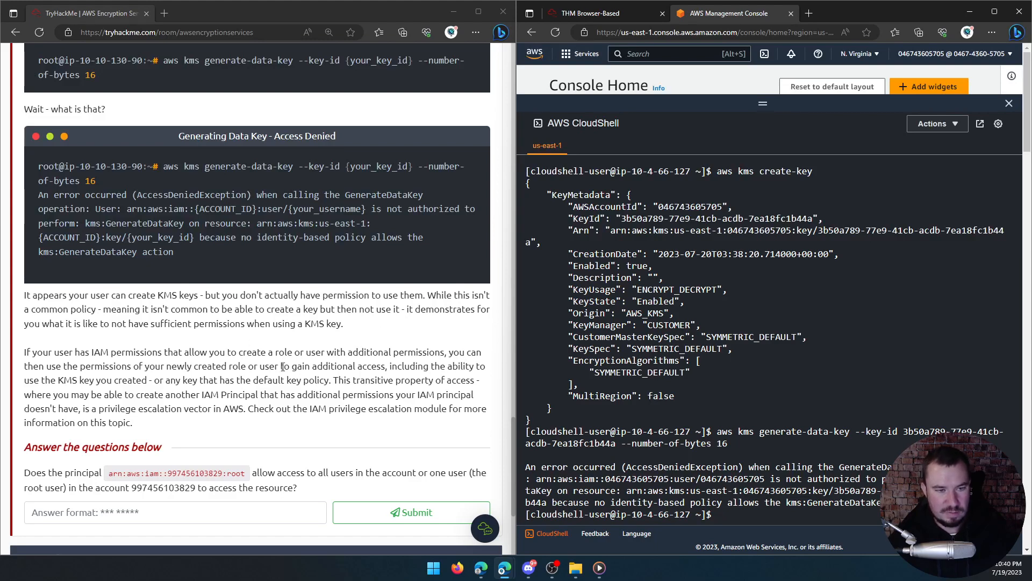
scroll(289, 340, down, 2)
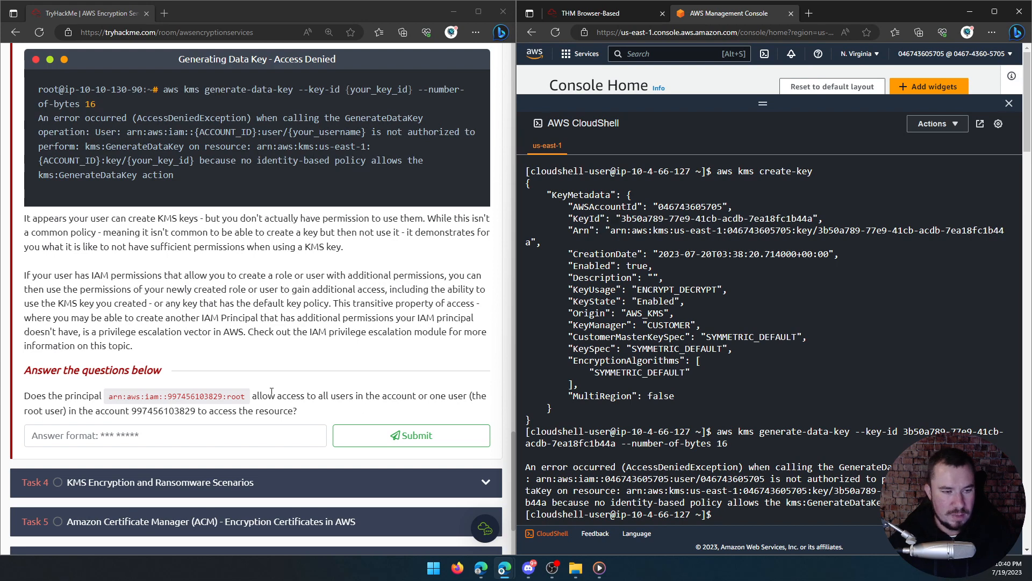
scroll(333, 387, down, 1)
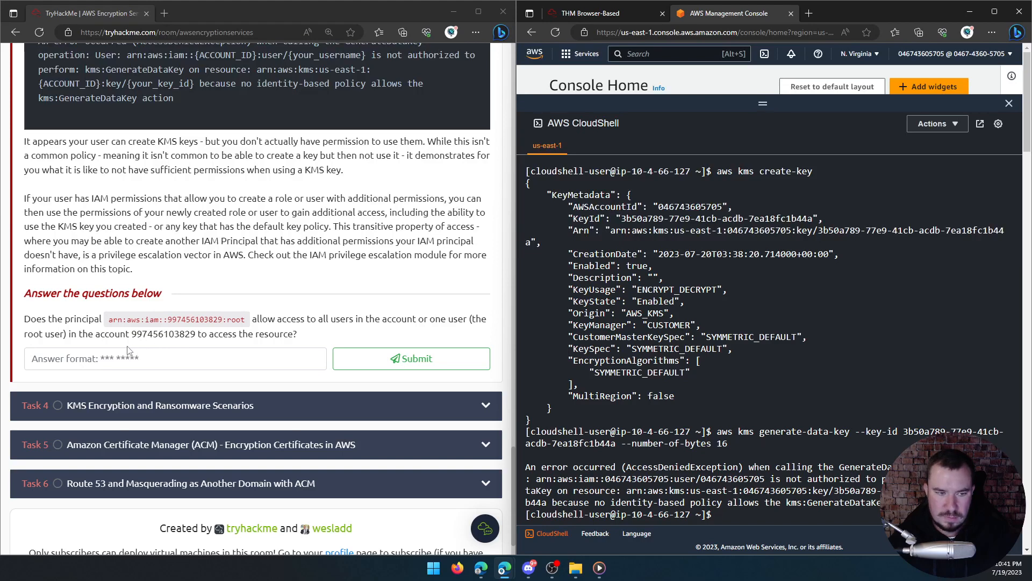
Step: Submit "one user" as the answer to the Task 3 question about the root principal
click(159, 352)
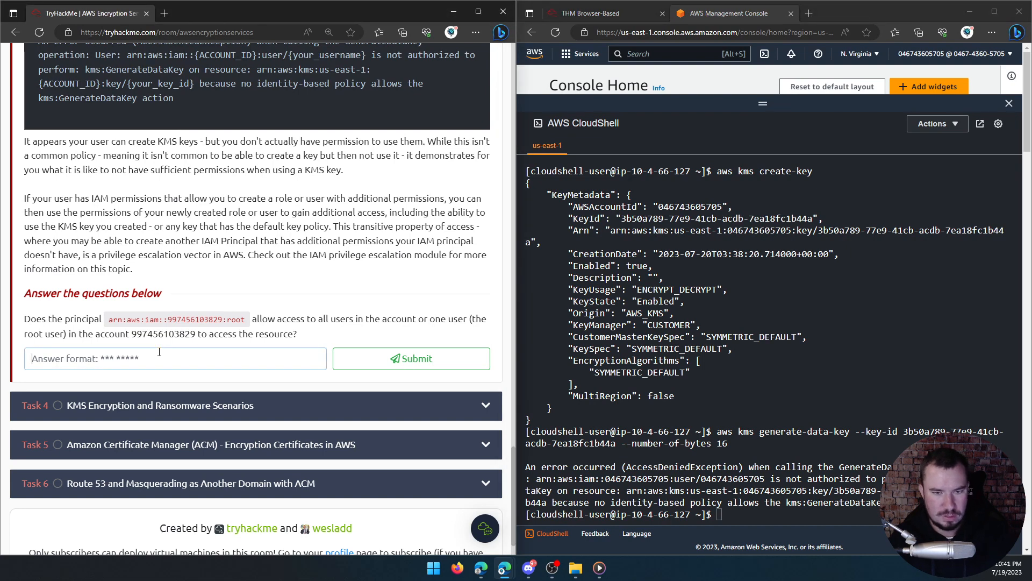
text(one user)
key(Return)
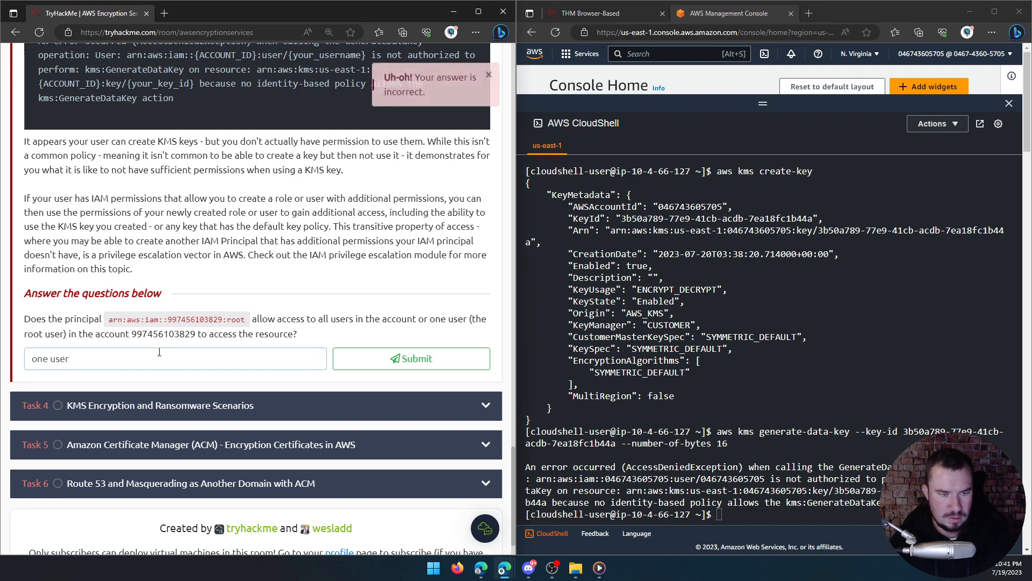
Step: Replace the Task 3 answer with "root user" and submit it
key(BackSpace)
key(BackSpace)
key(BackSpace)
key(BackSpace)
key(BackSpace)
key(BackSpace)
key(BackSpace)
text(root use)
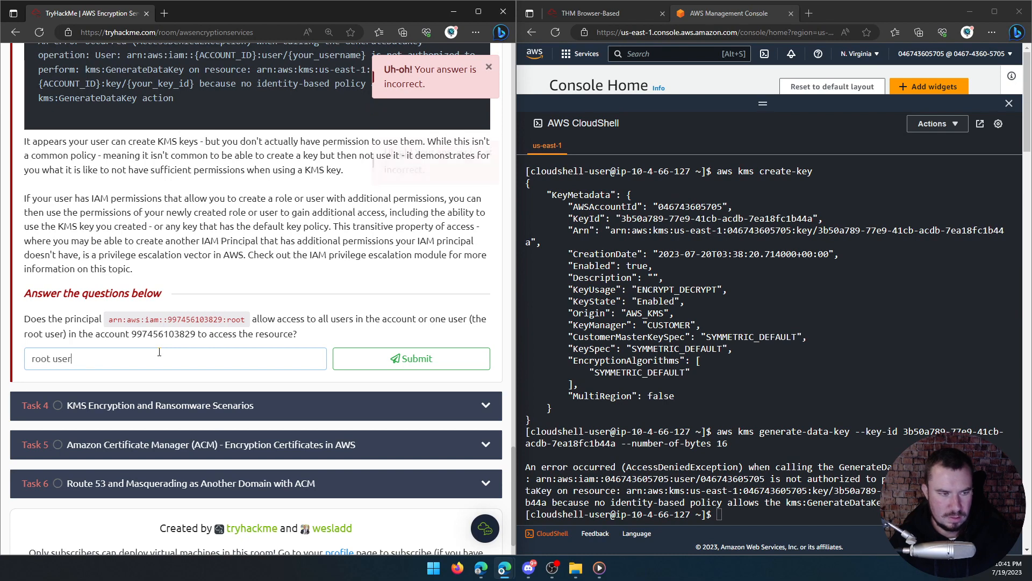
key(Return)
Step: Clear the Task 3 answer, enter "all users" instead and submit it
key(BackSpace)
key(BackSpace)
key(BackSpace)
key(BackSpace)
key(BackSpace)
key(BackSpace)
key(BackSpace)
key(BackSpace)
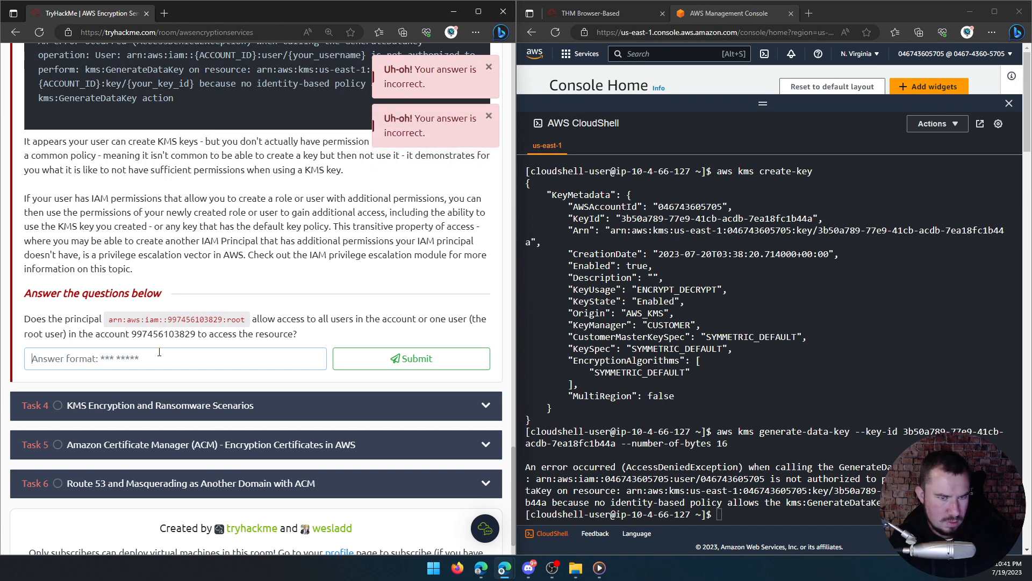
text(all use)
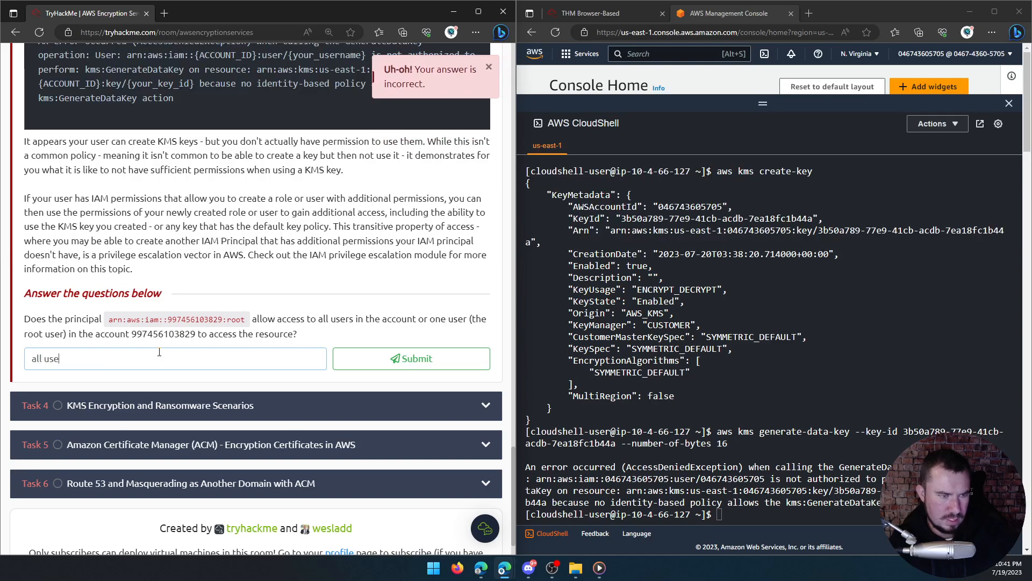
text(rs)
key(Return)
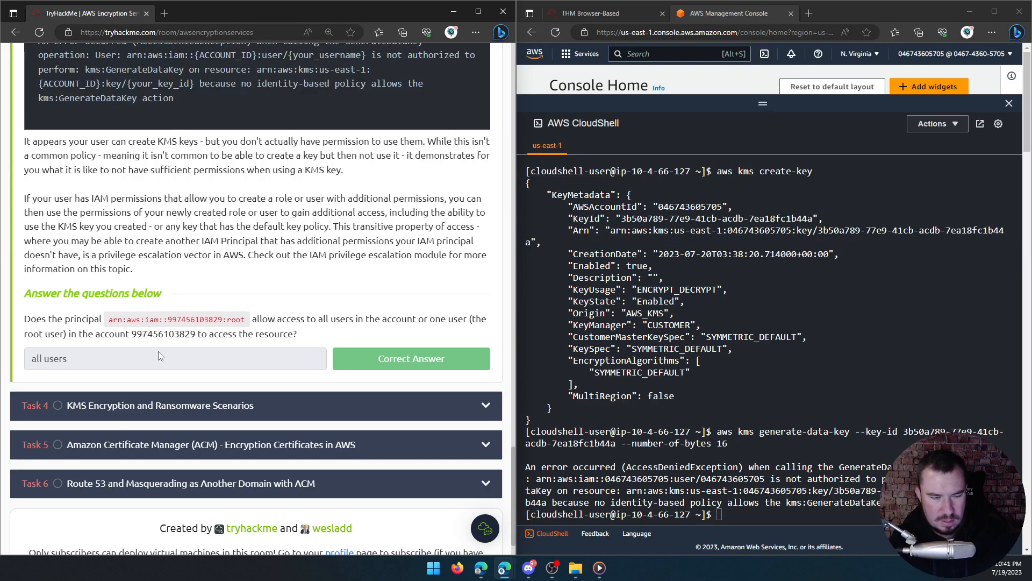
Step: Review Task 3's default resource-based KMS key policy, the IAM policy example and the denied data key explanation for what the root principal grants
scroll(226, 320, up, 3)
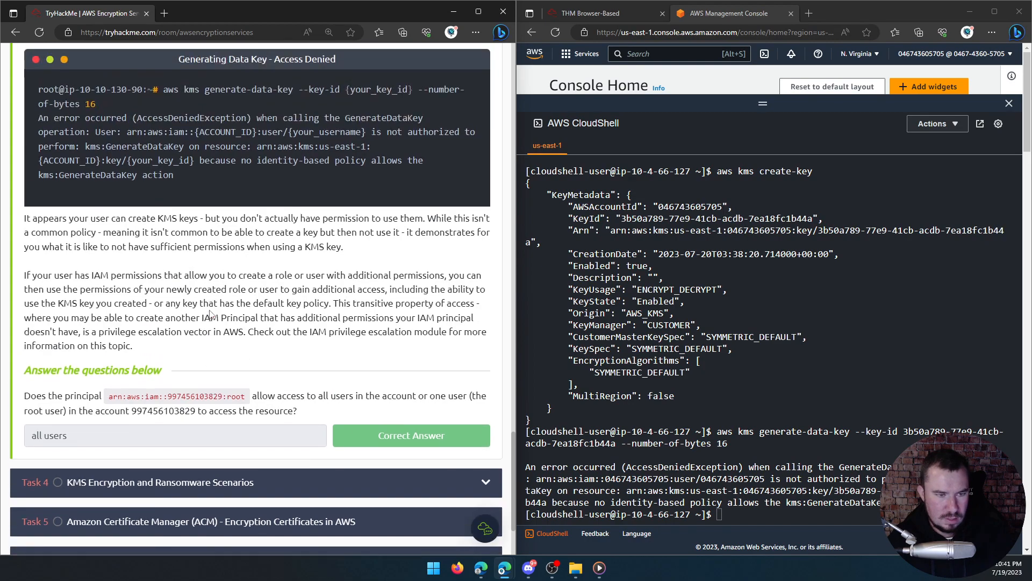
scroll(210, 312, up, 14)
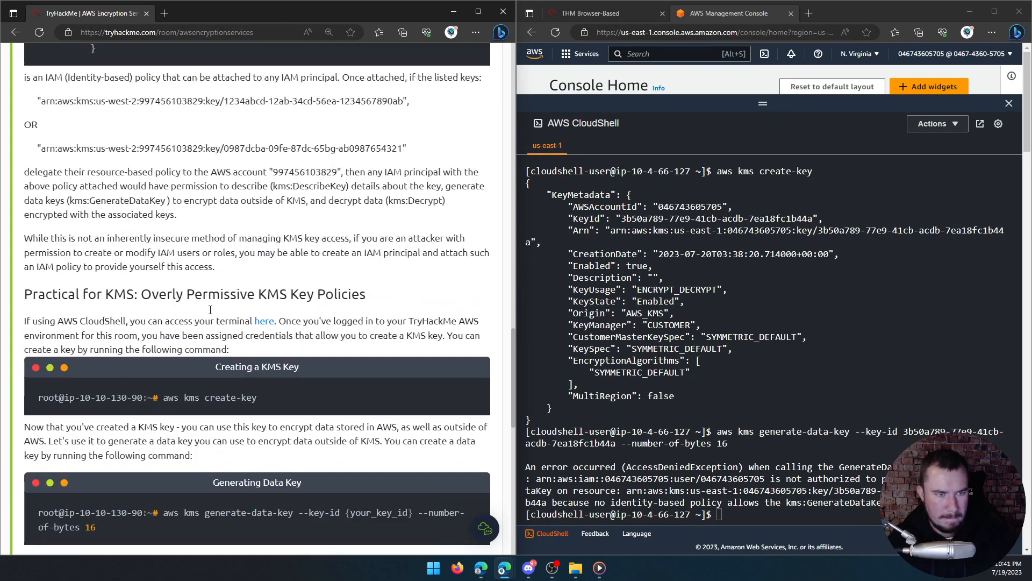
scroll(210, 309, up, 14)
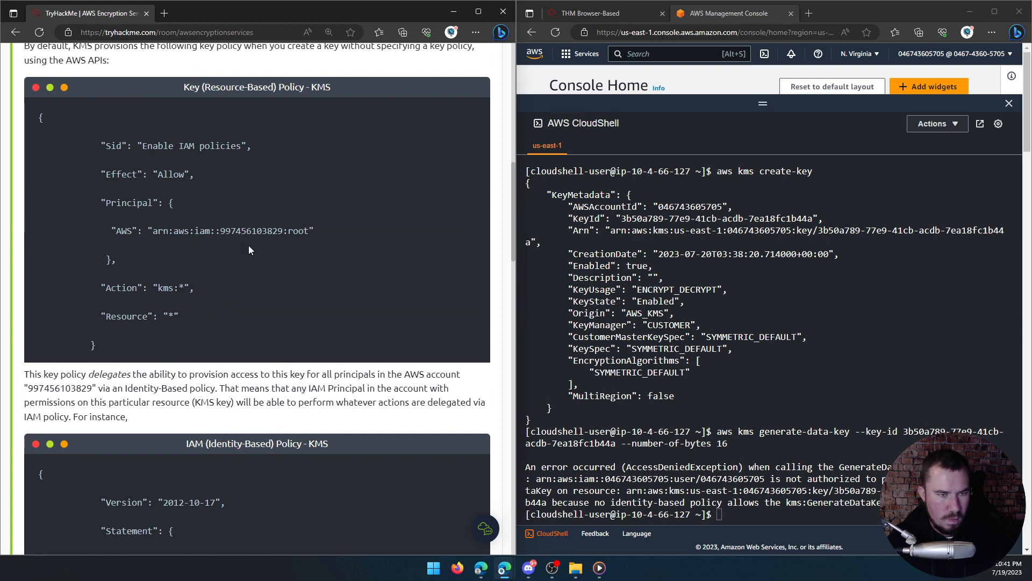
scroll(248, 247, down, 14)
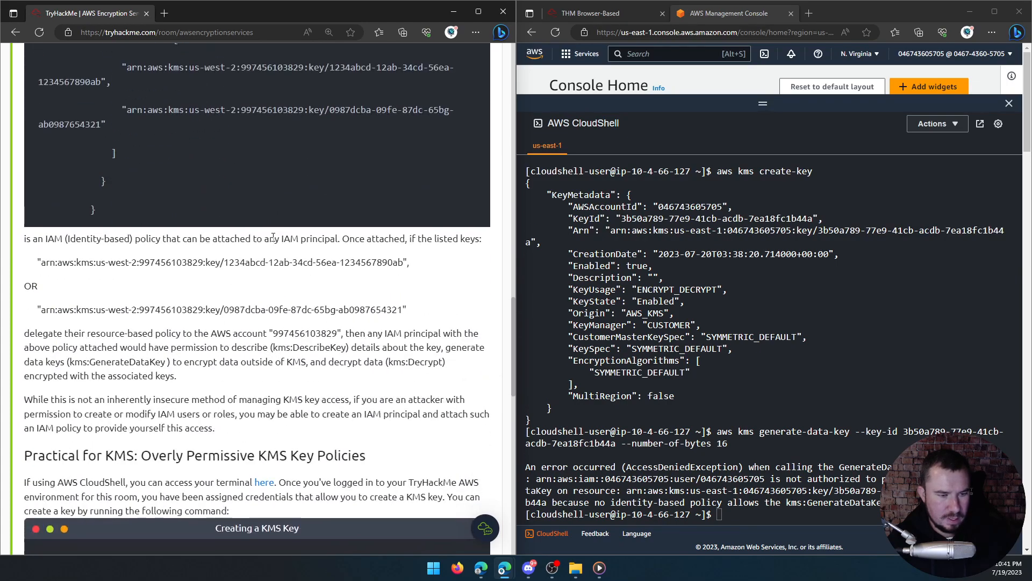
scroll(269, 246, down, 13)
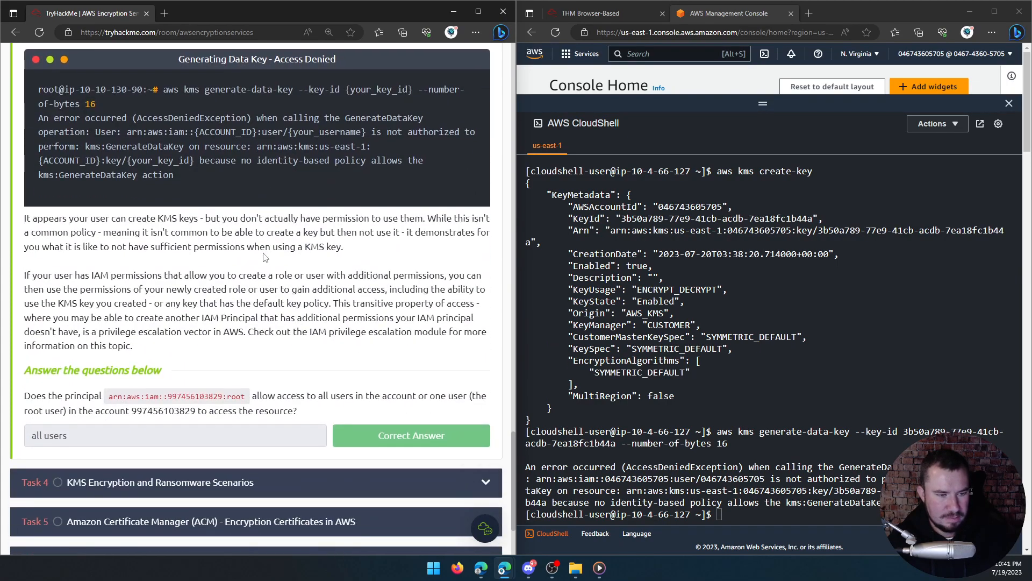
scroll(265, 253, up, 20)
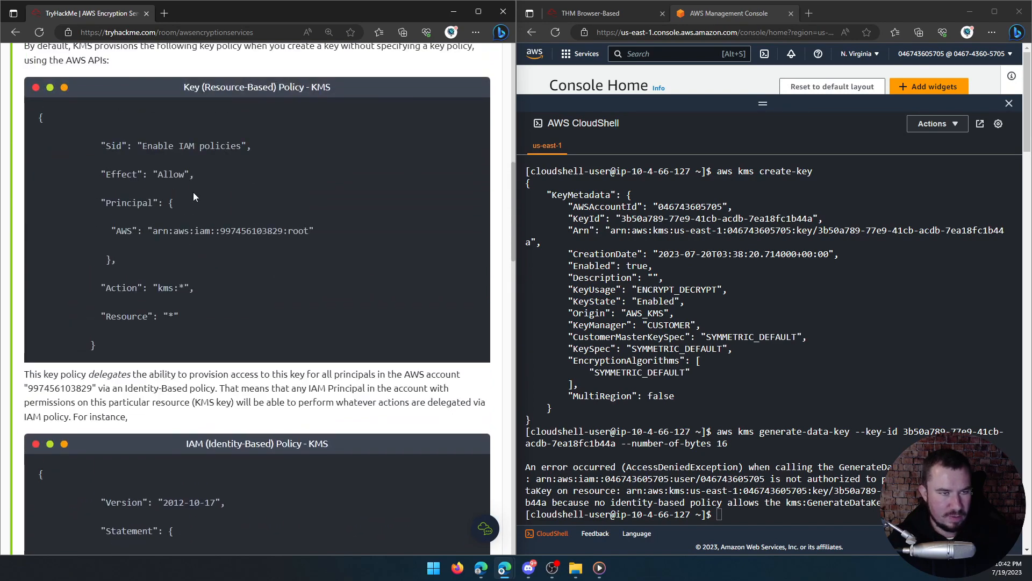
scroll(193, 195, up, 1)
scroll(190, 195, down, 1)
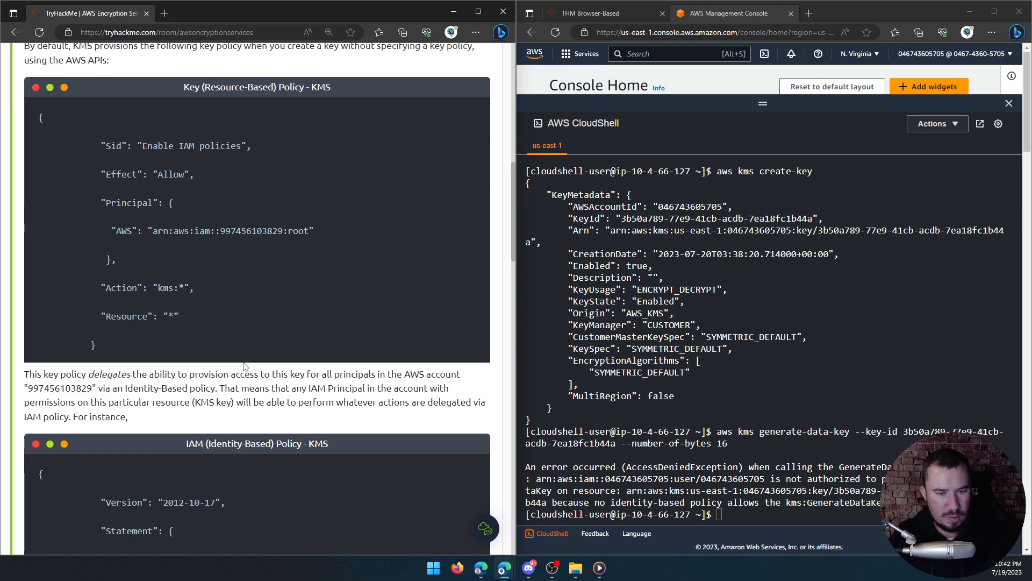
scroll(241, 366, down, 7)
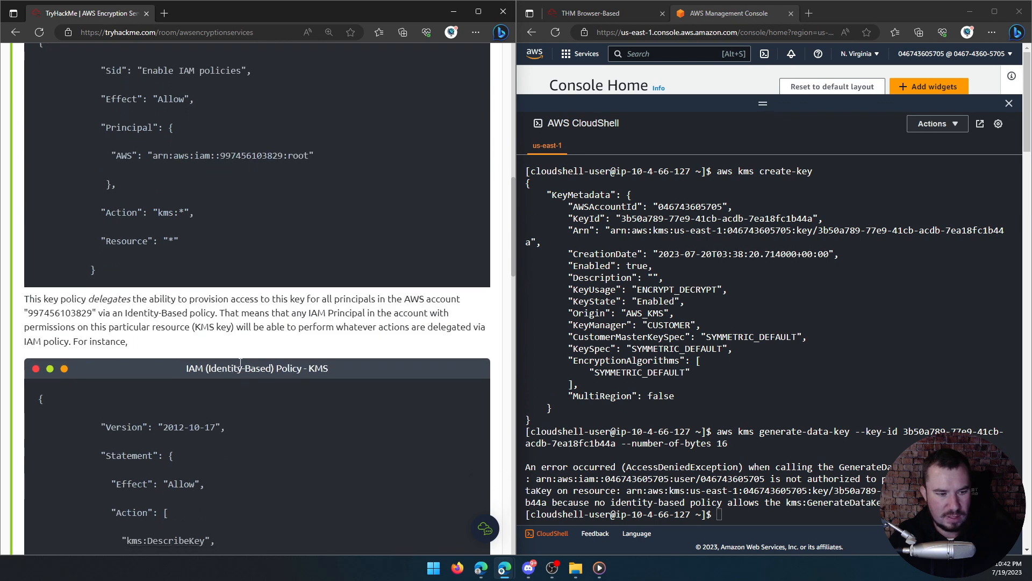
scroll(241, 360, up, 8)
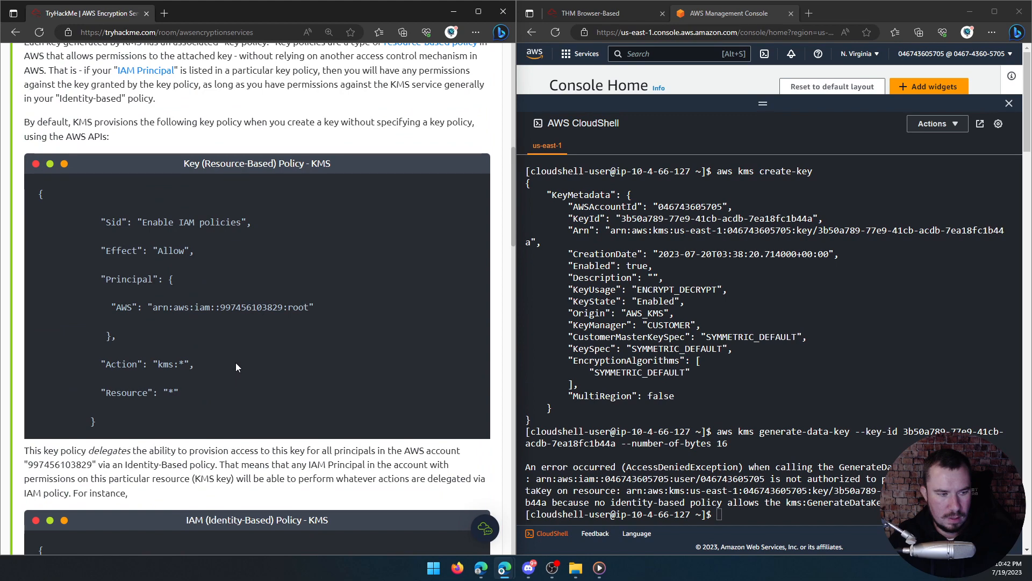
scroll(224, 357, up, 1)
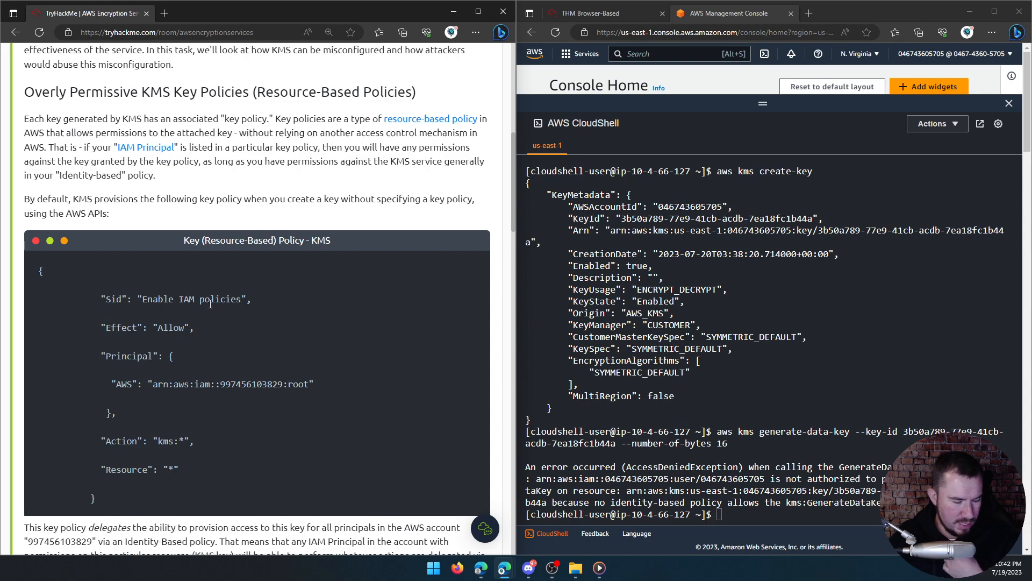
scroll(220, 347, down, 4)
scroll(215, 360, down, 15)
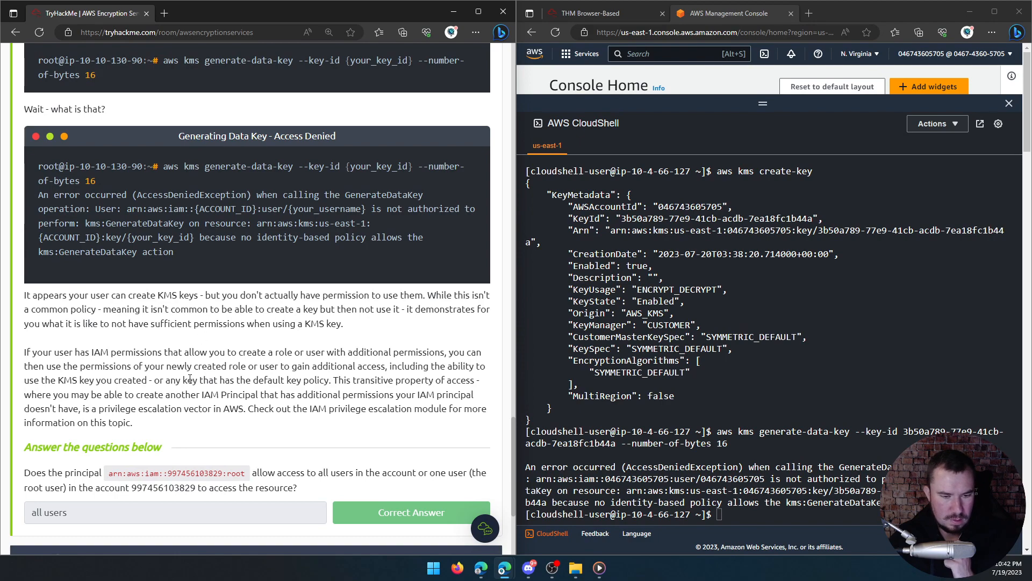
scroll(224, 435, up, 10)
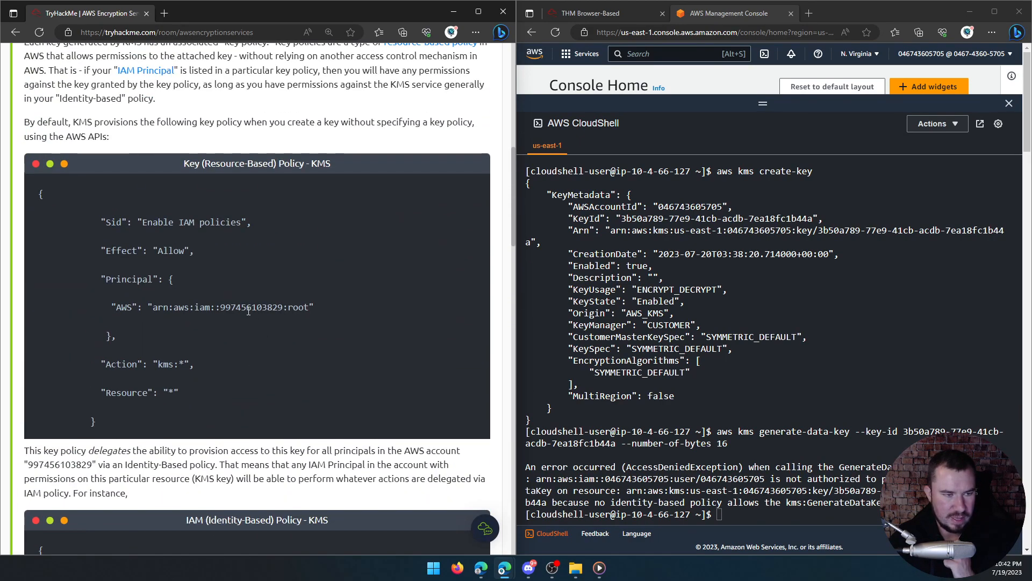
scroll(237, 257, up, 3)
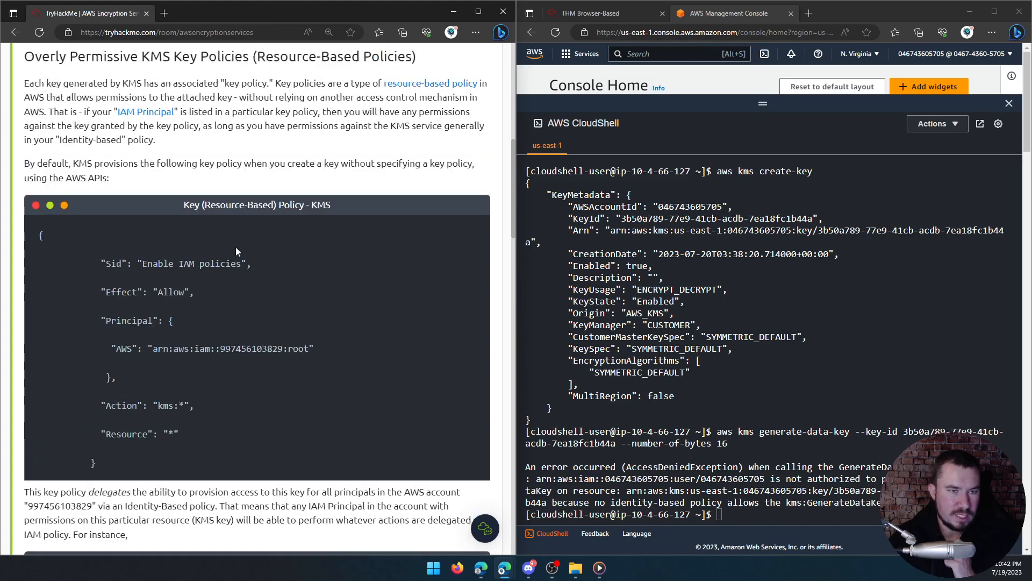
Step: Examine the resource-based key policy by highlighting its Allow effect, the root principal ARN, and the Action and Resource lines
scroll(241, 248, down, 1)
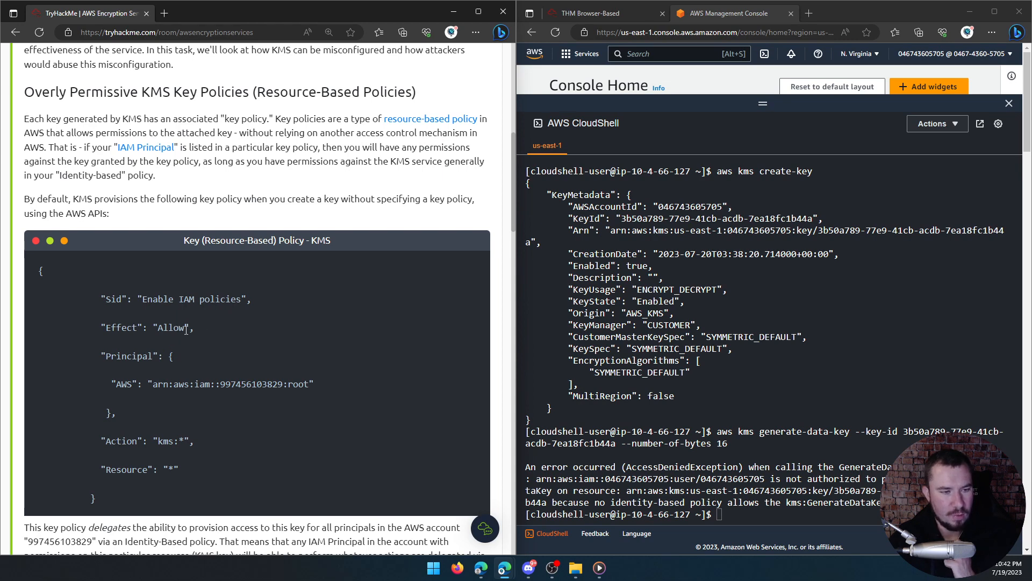
drag(184, 326, 158, 329)
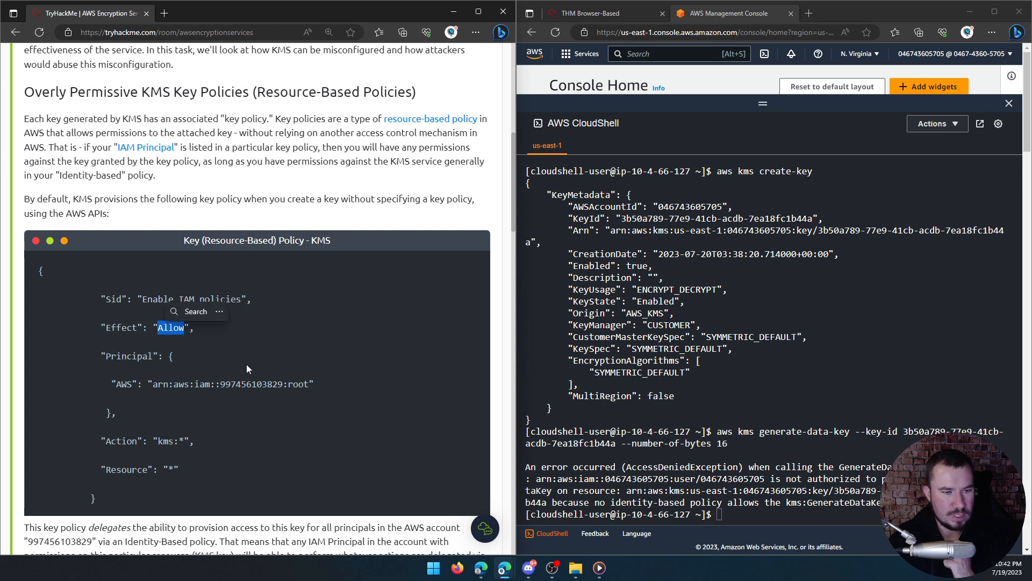
drag(309, 383, 155, 384)
drag(179, 470, 99, 438)
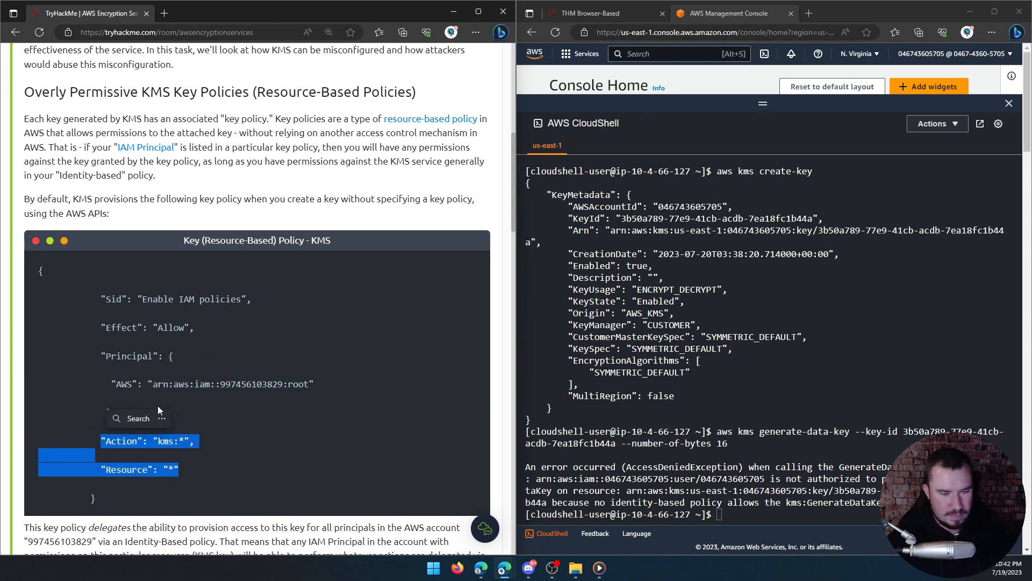
click(275, 410)
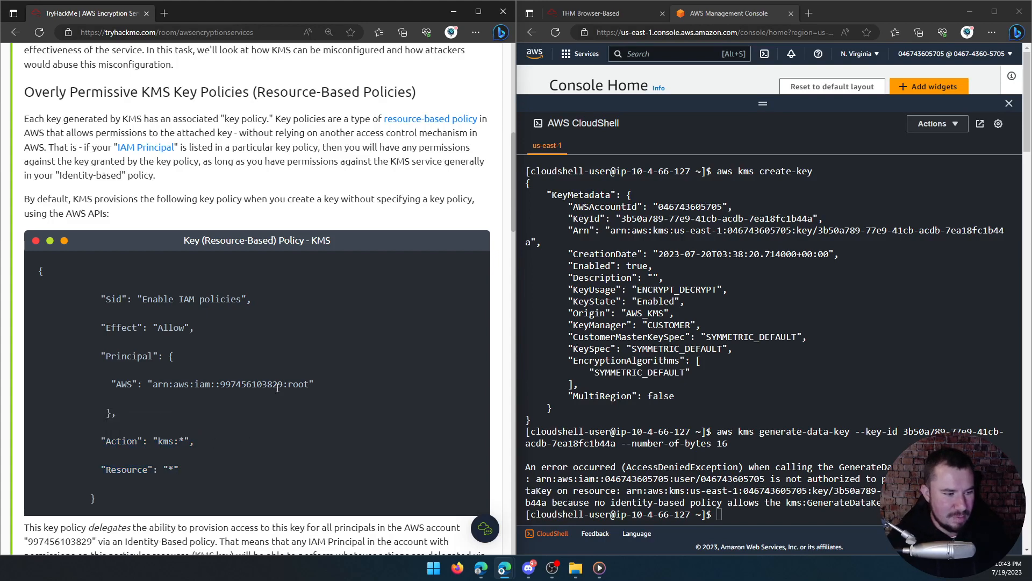
Step: Expand Task 4, KMS Encryption and Ransomware Scenarios, and go to the start of its text
scroll(276, 401, down, 3)
scroll(279, 403, down, 10)
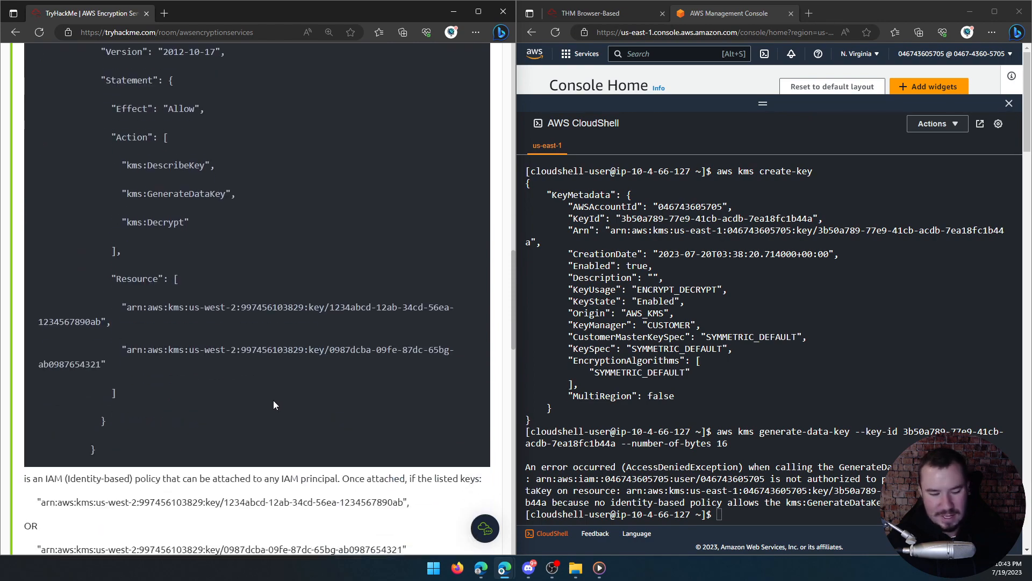
scroll(273, 406, down, 4)
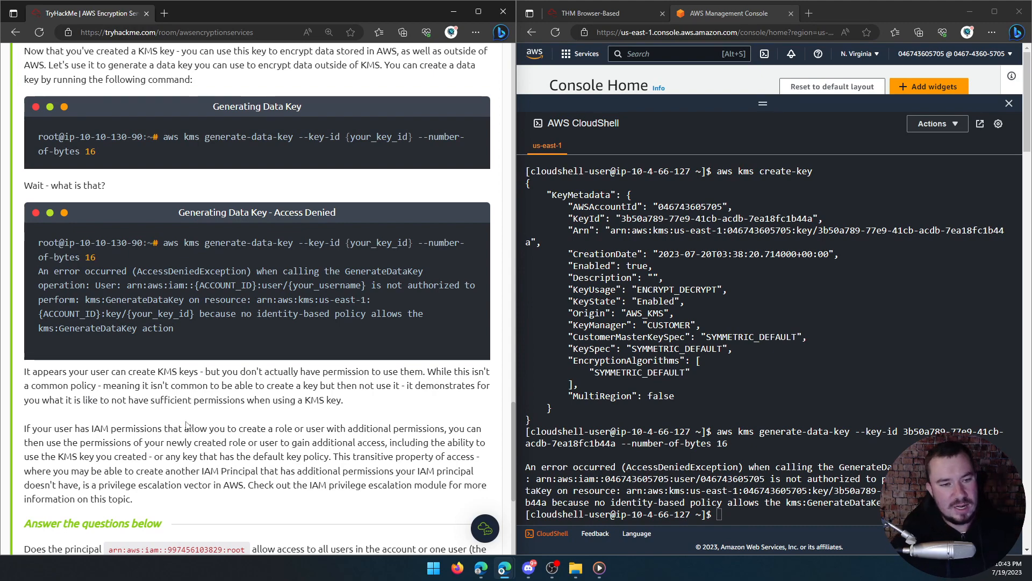
scroll(179, 382, down, 4)
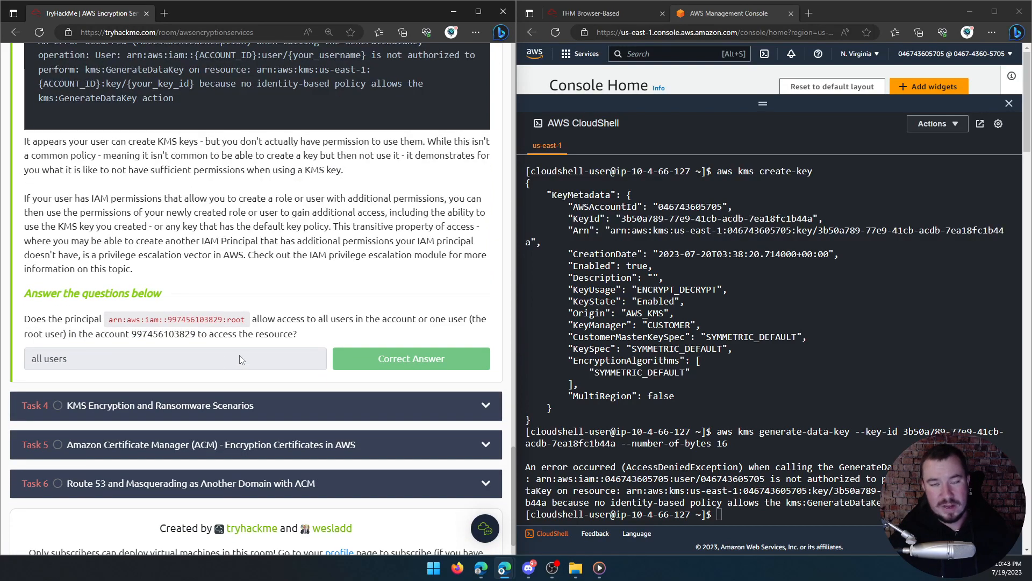
click(175, 411)
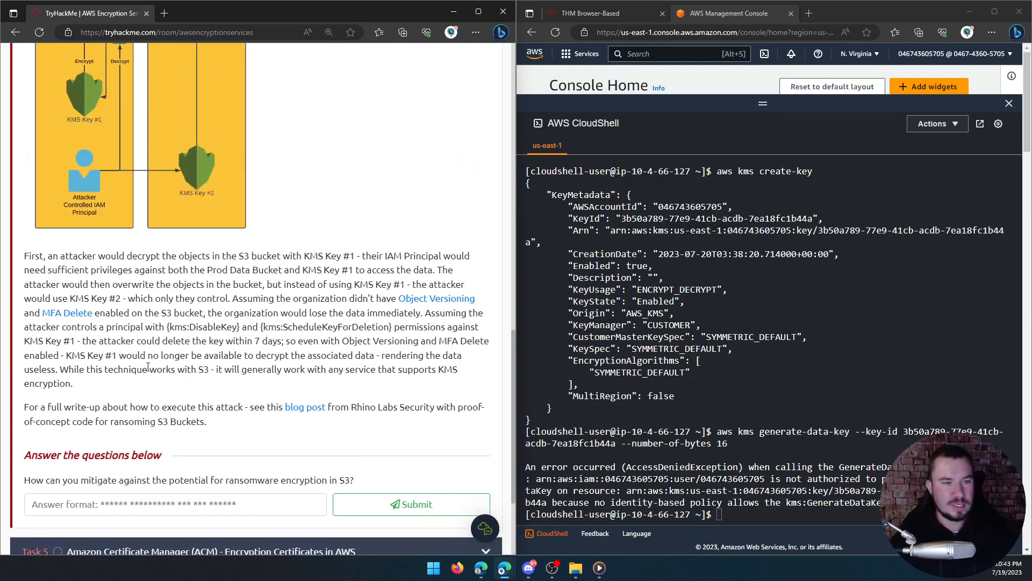
scroll(148, 367, up, 15)
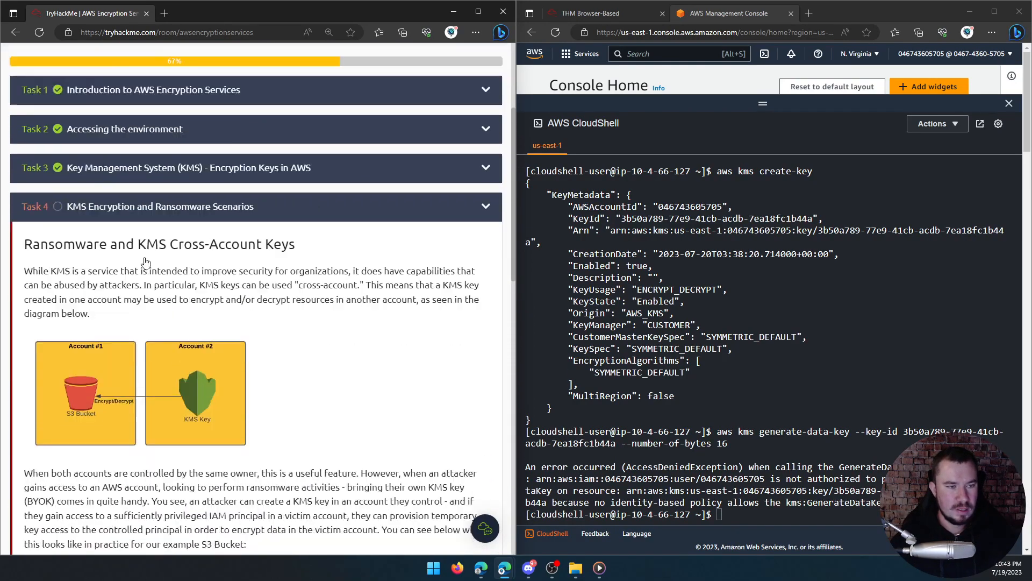
Step: Read Task 4's explanation of cross-account KMS keys and study the S3 bucket ransomware diagram with the victim and attacker-controlled accounts
scroll(145, 262, down, 1)
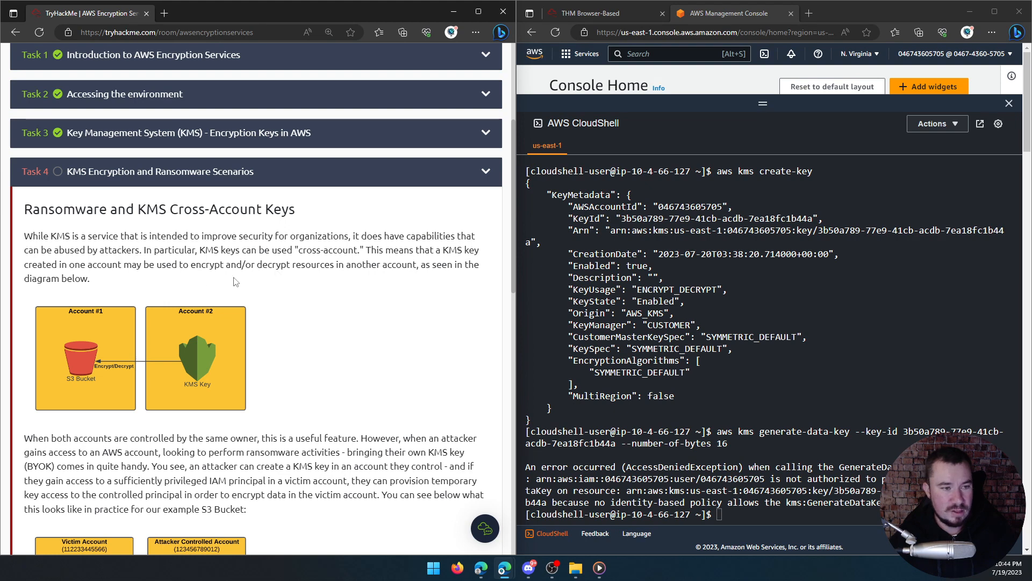
scroll(191, 285, down, 1)
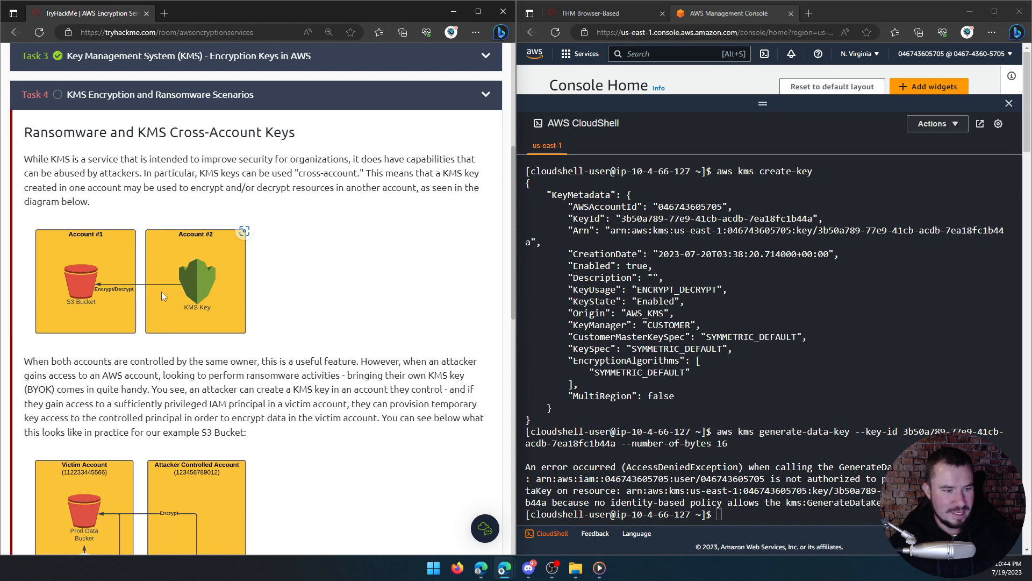
scroll(162, 291, down, 1)
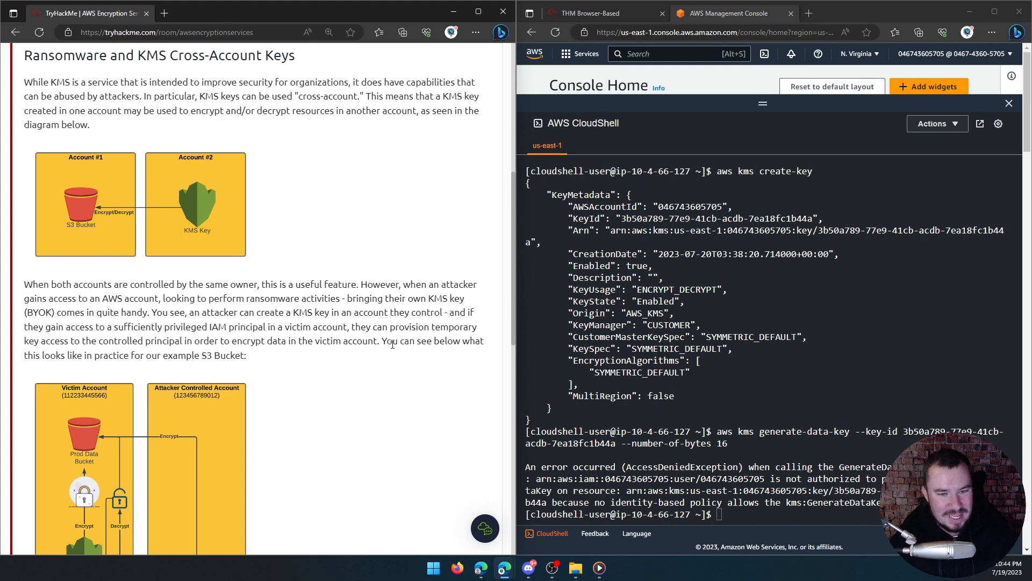
scroll(210, 347, down, 3)
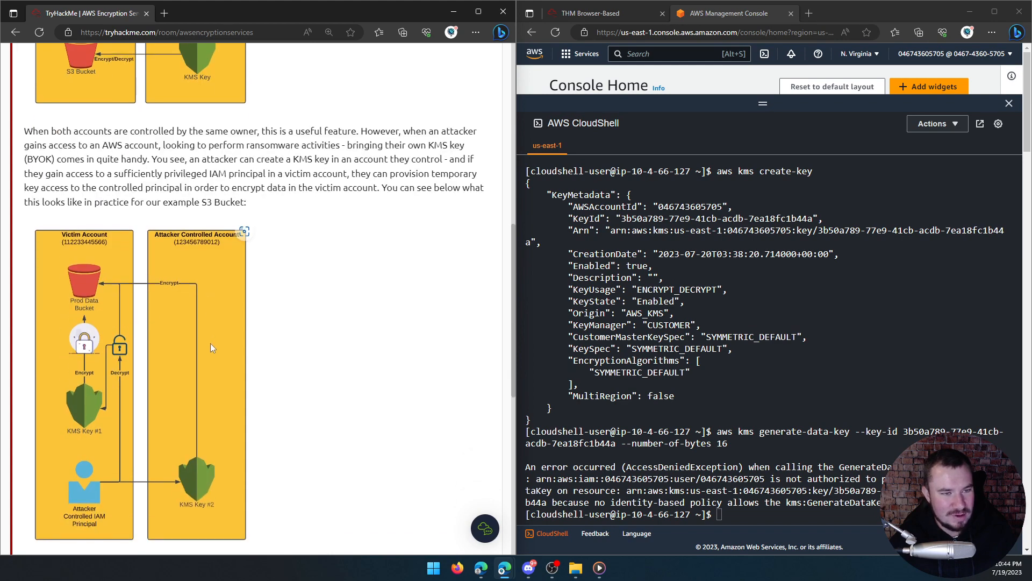
scroll(210, 344, down, 1)
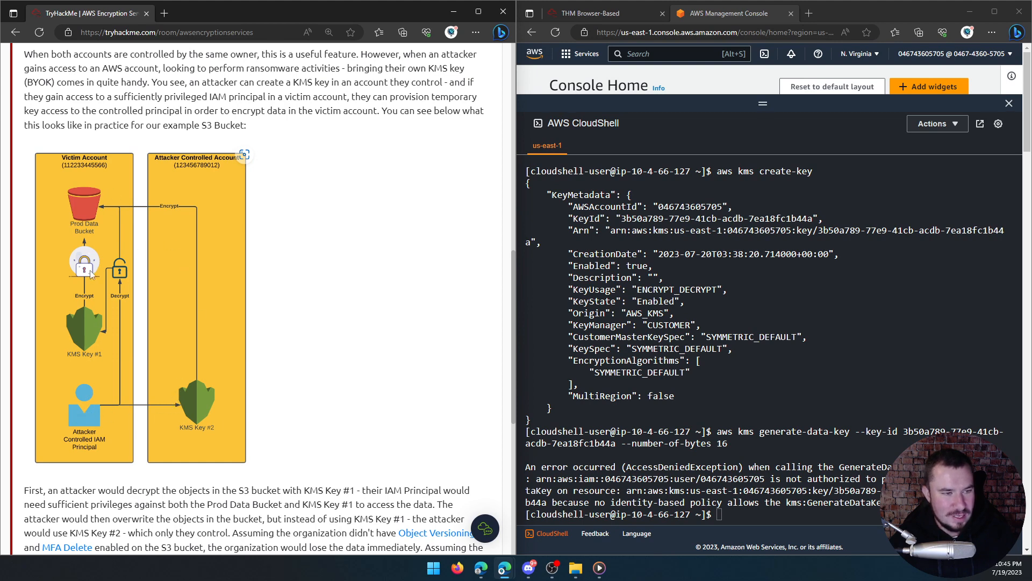
scroll(102, 275, down, 2)
scroll(108, 276, down, 2)
scroll(119, 263, up, 2)
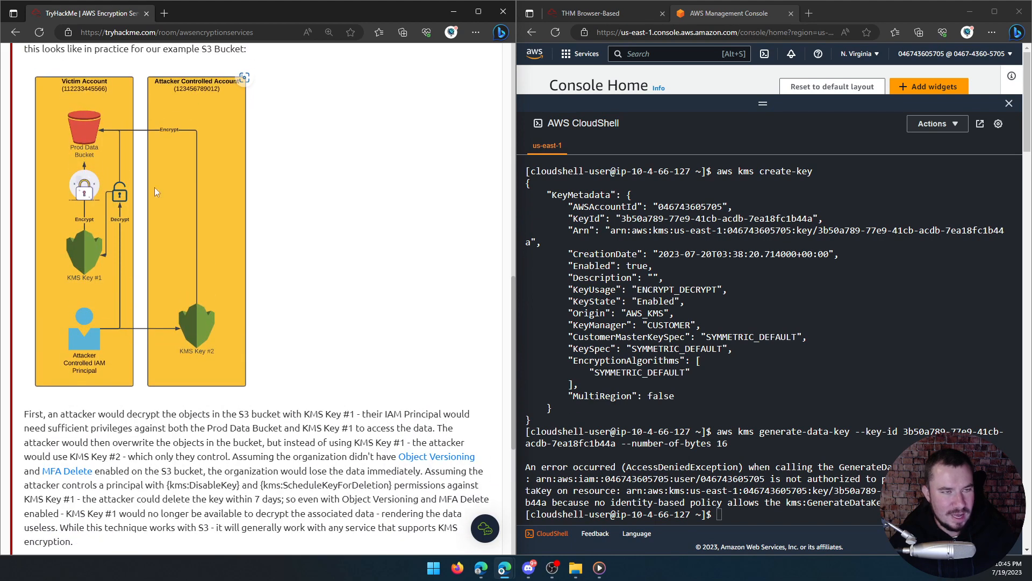
Step: Search the web for "aws kms ransomware" in a new browser tab
click(163, 18)
text(aws kms )
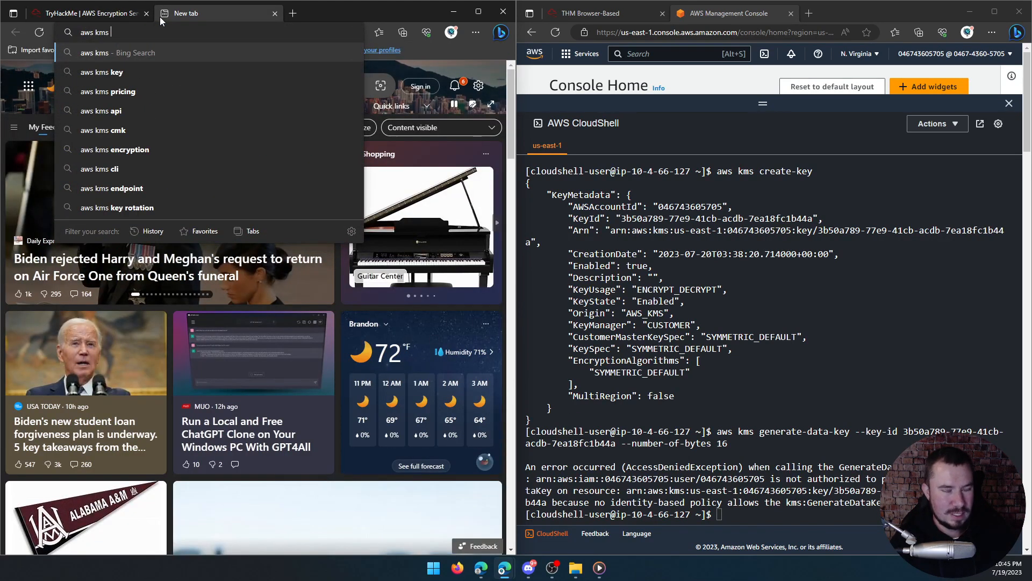
text(ransomware)
key(Return)
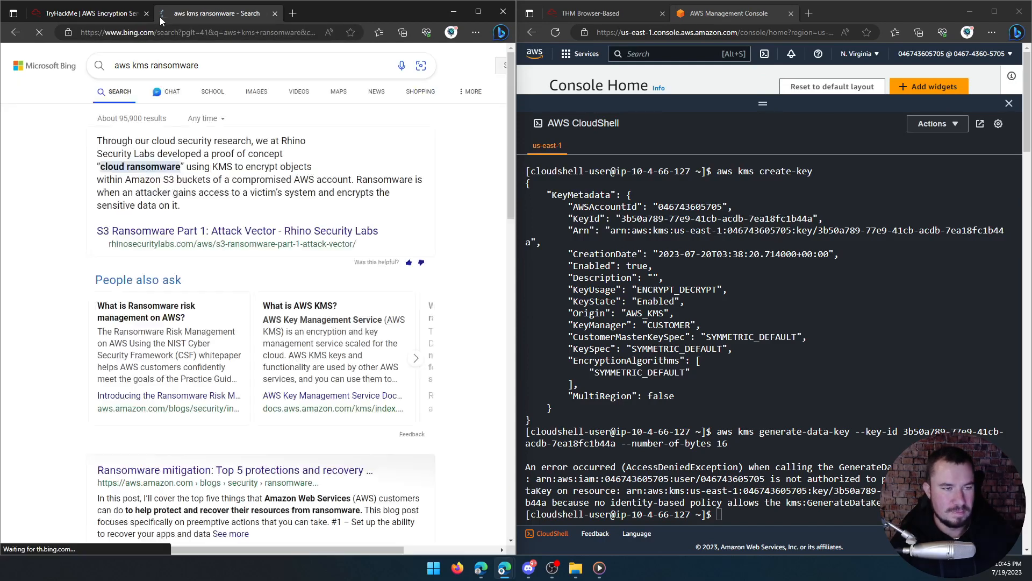
Step: Switch the search tab to google.com and search there for "aws kms ransomware"
click(186, 36)
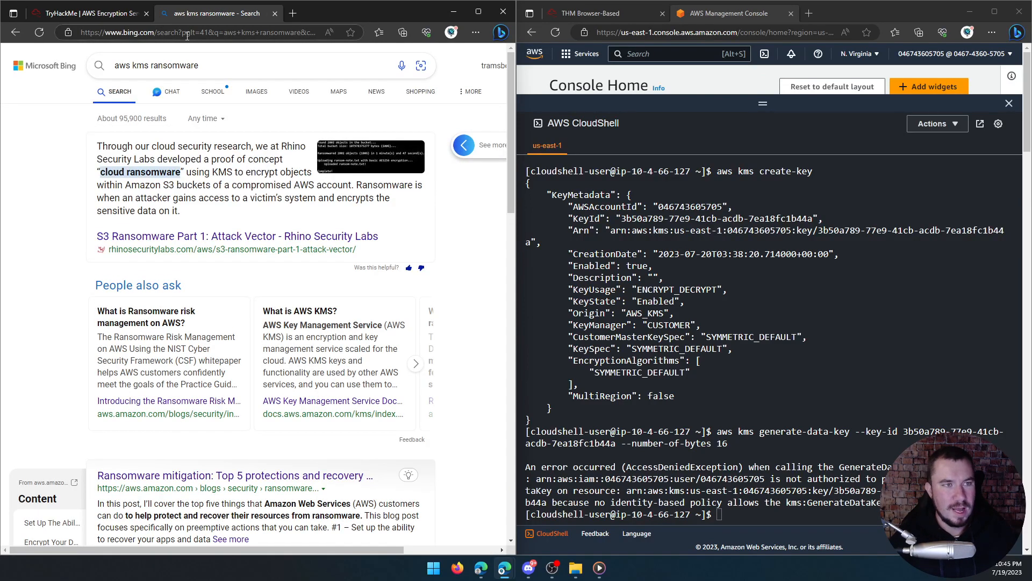
text(google.co)
key(Return)
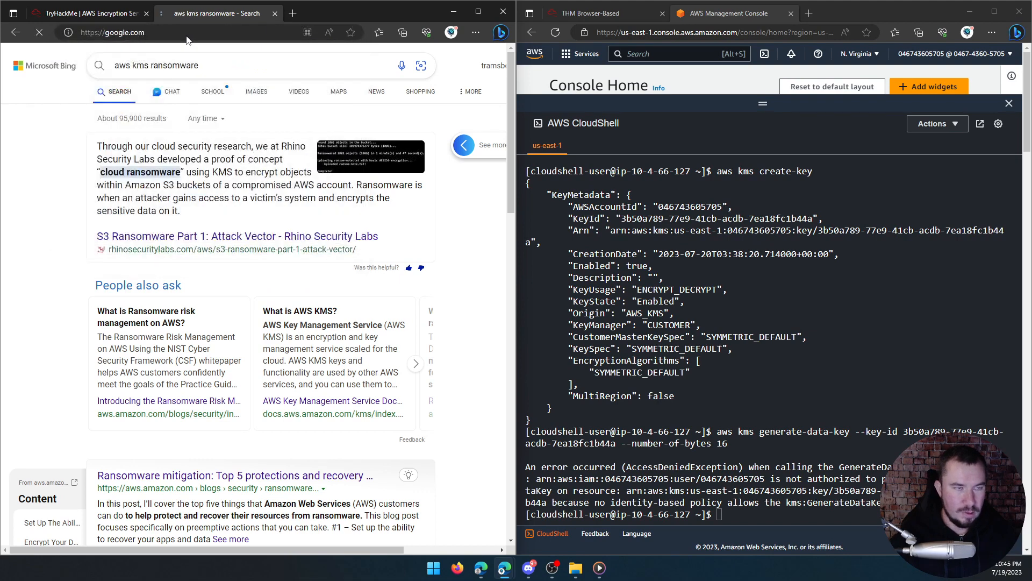
click(245, 264)
text(aws )
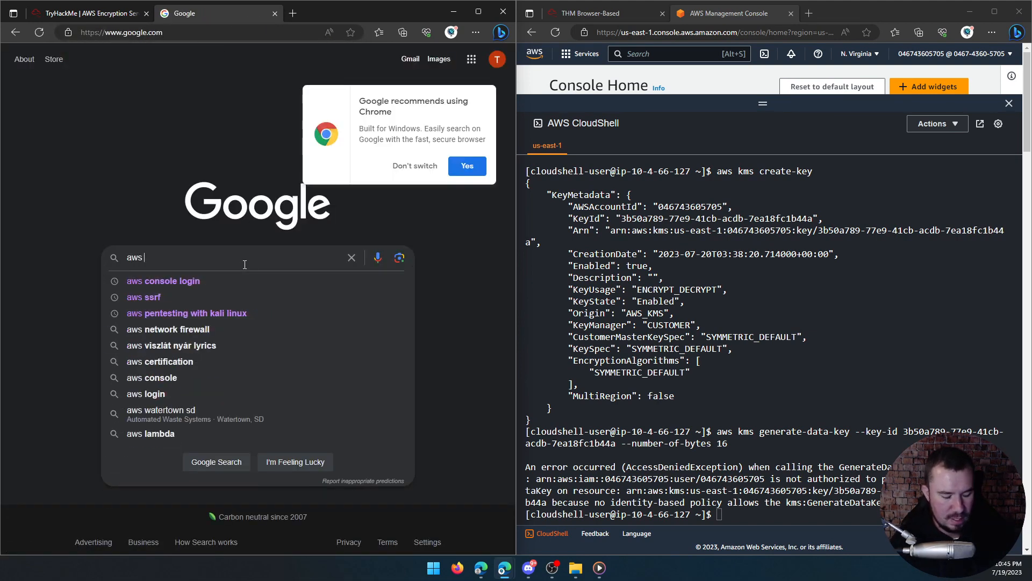
text(kms ransomware)
key(Return)
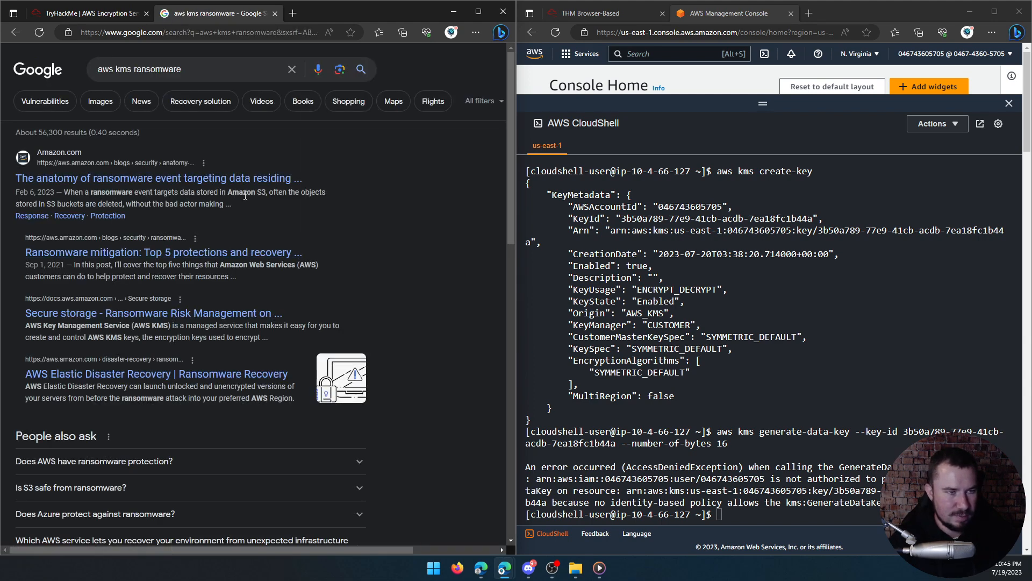
Step: Open the AWS anatomy-of-ransomware post and Rhino Security Labs' "S3 Ransomware Part 1: Attack Vector" in separate tabs, and bring up the Rhino article
middle_click(159, 180)
scroll(163, 182, down, 2)
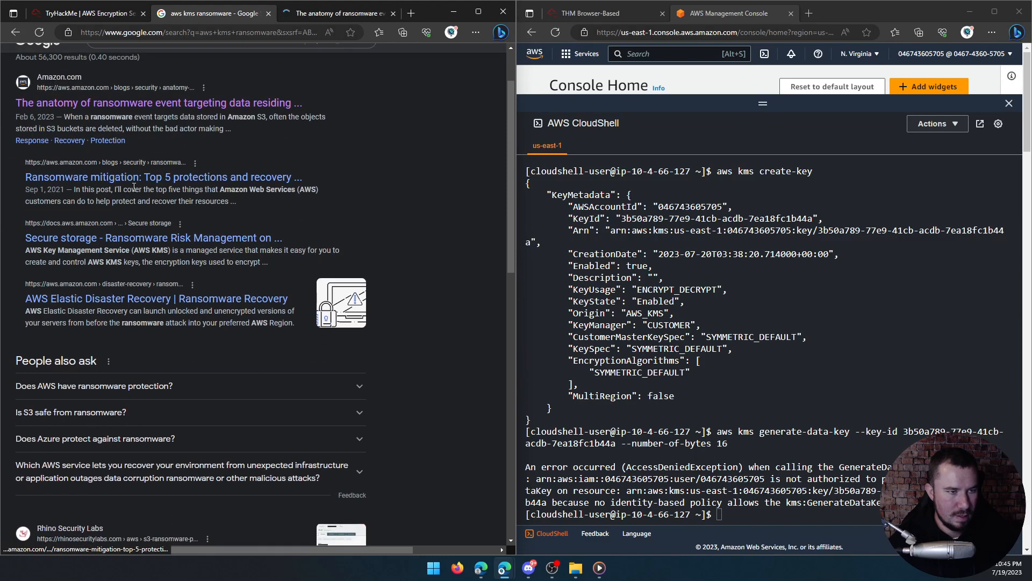
scroll(136, 194, down, 5)
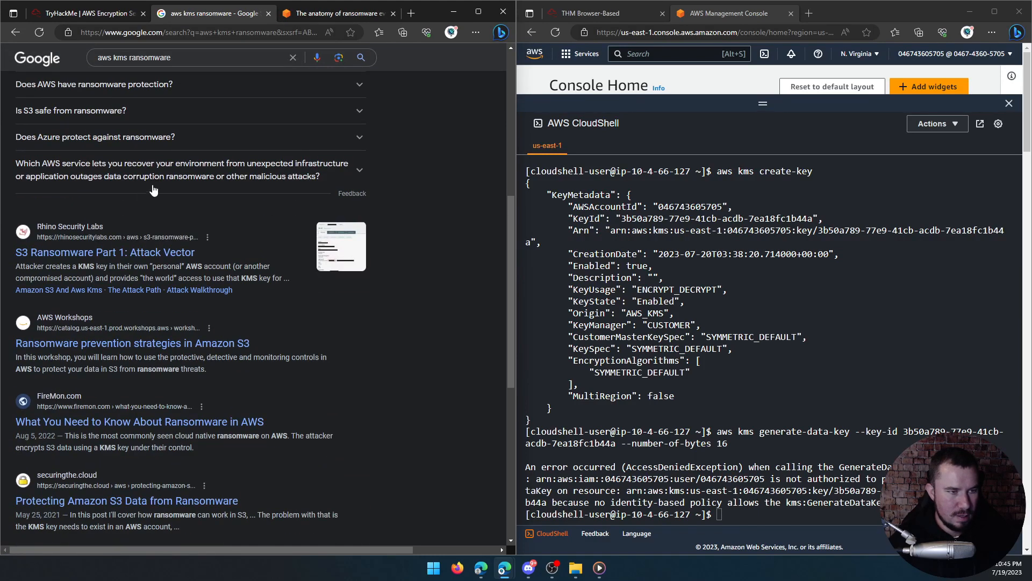
middle_click(158, 251)
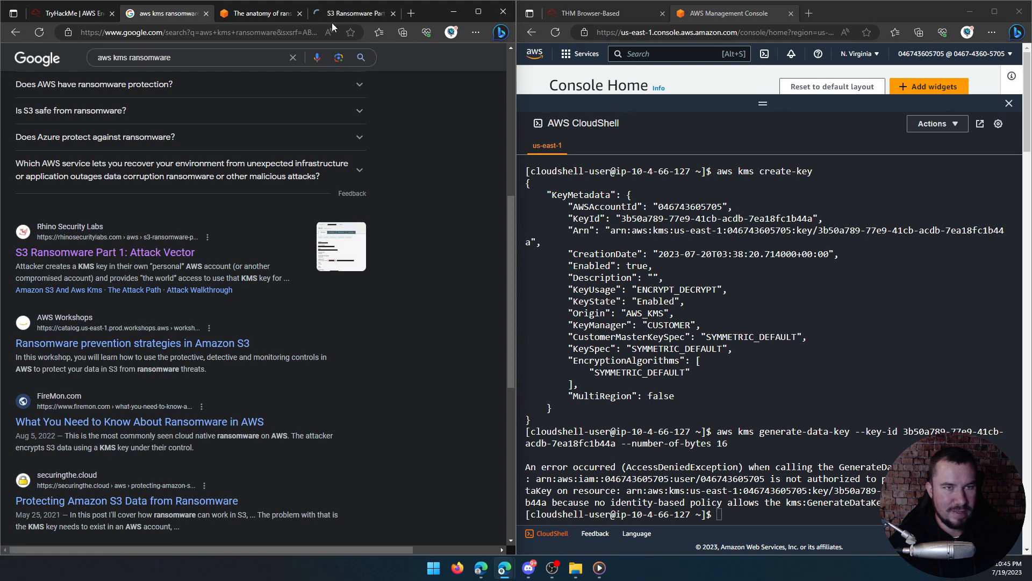
click(339, 18)
Step: Read the article's introduction and its background sections on Amazon S3, AWS KMS, S3 buckets, S3 objects and KMS encryption
scroll(101, 257, down, 3)
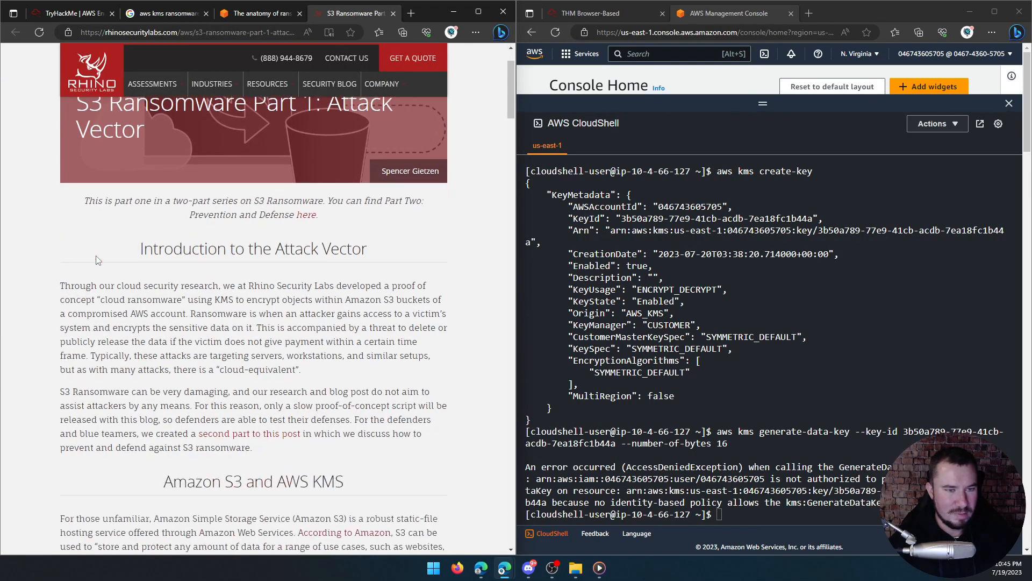
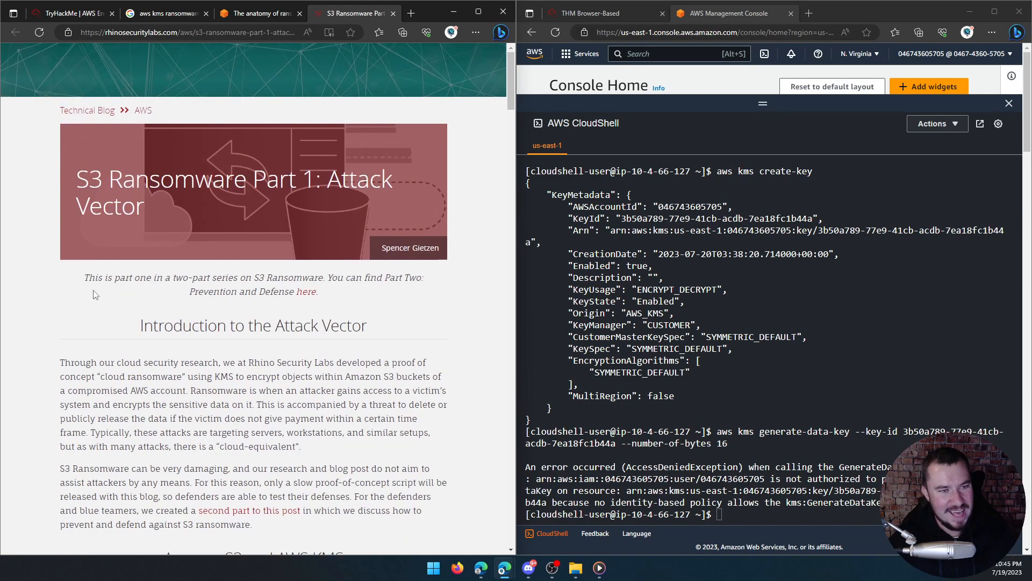
scroll(94, 290, down, 6)
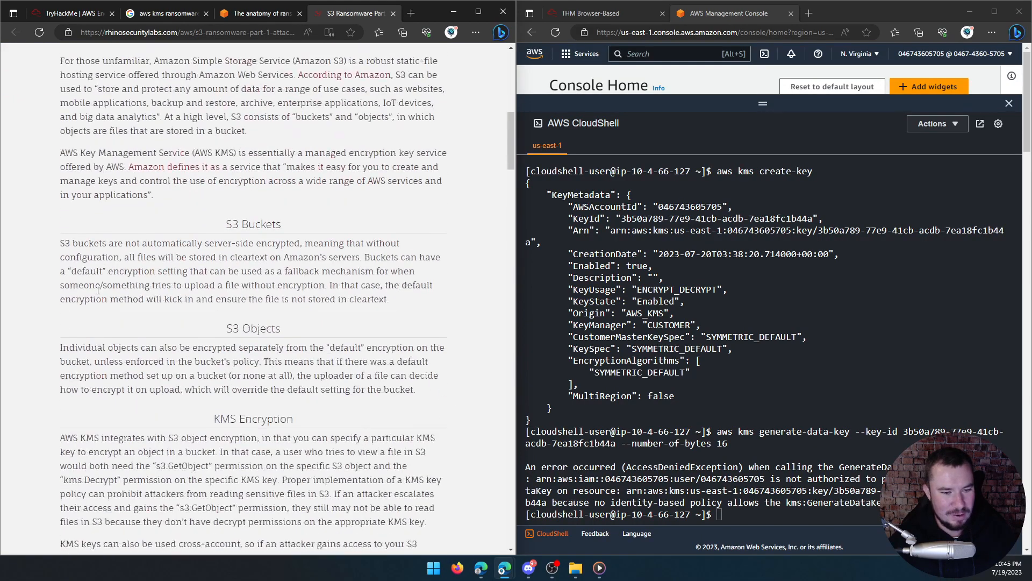
scroll(124, 282, up, 5)
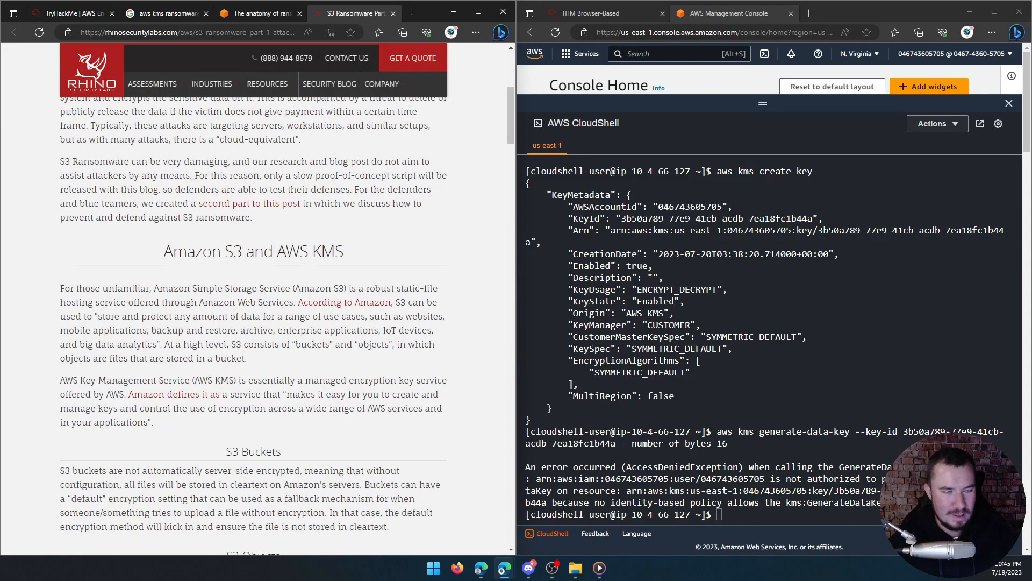
scroll(222, 177, down, 1)
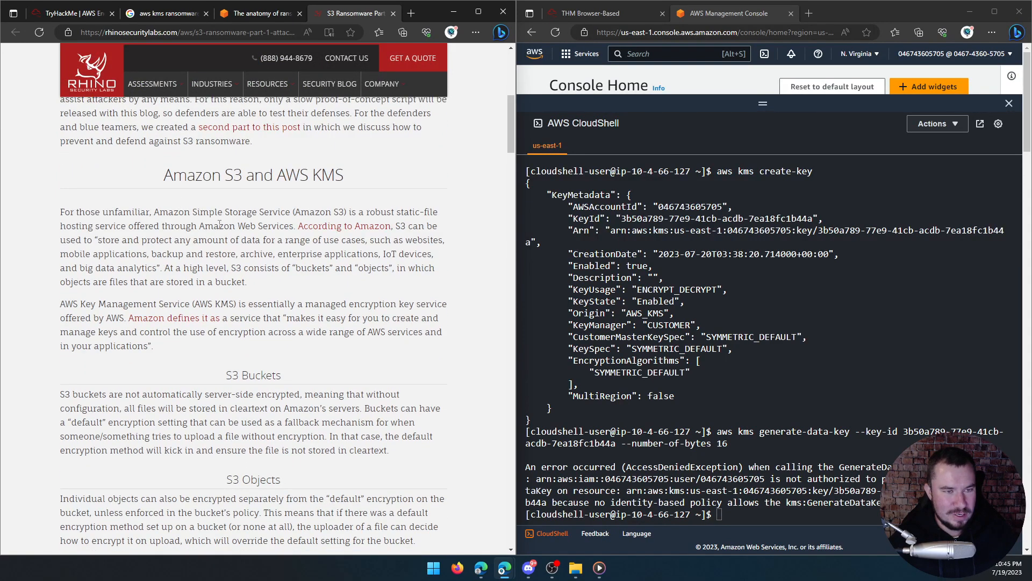
scroll(350, 236, down, 1)
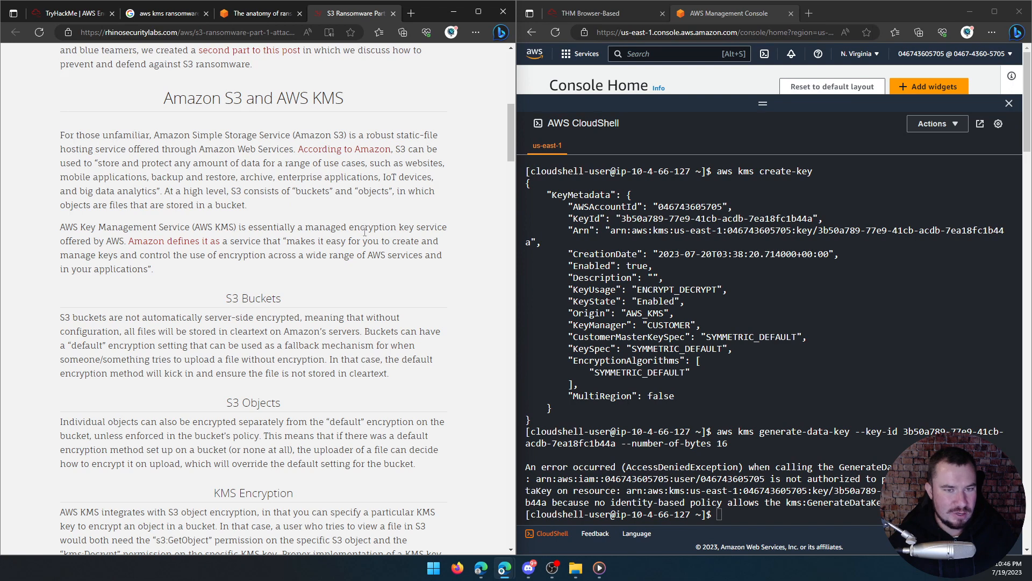
scroll(159, 258, down, 1)
scroll(159, 258, down, 1)
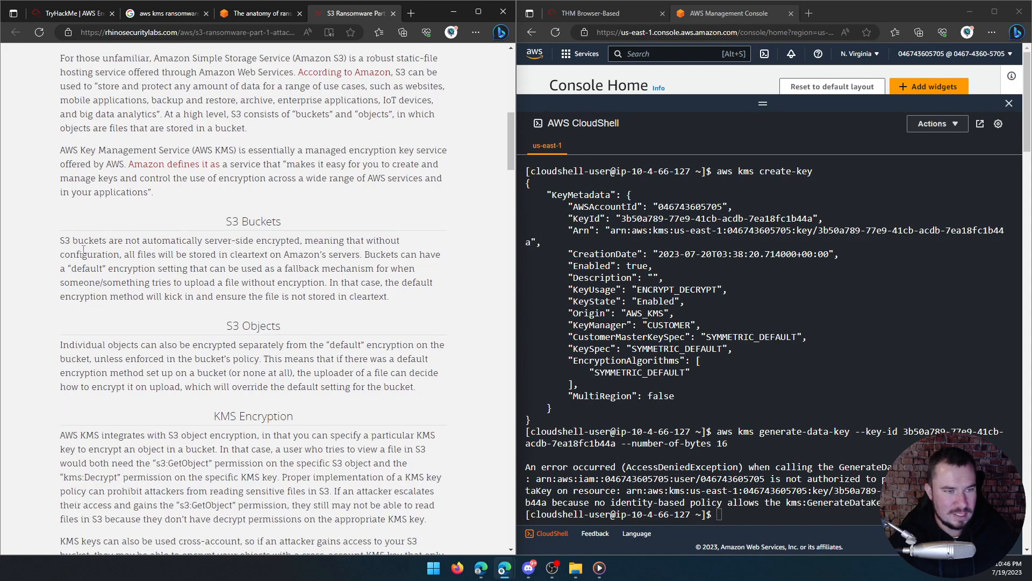
scroll(75, 253, down, 2)
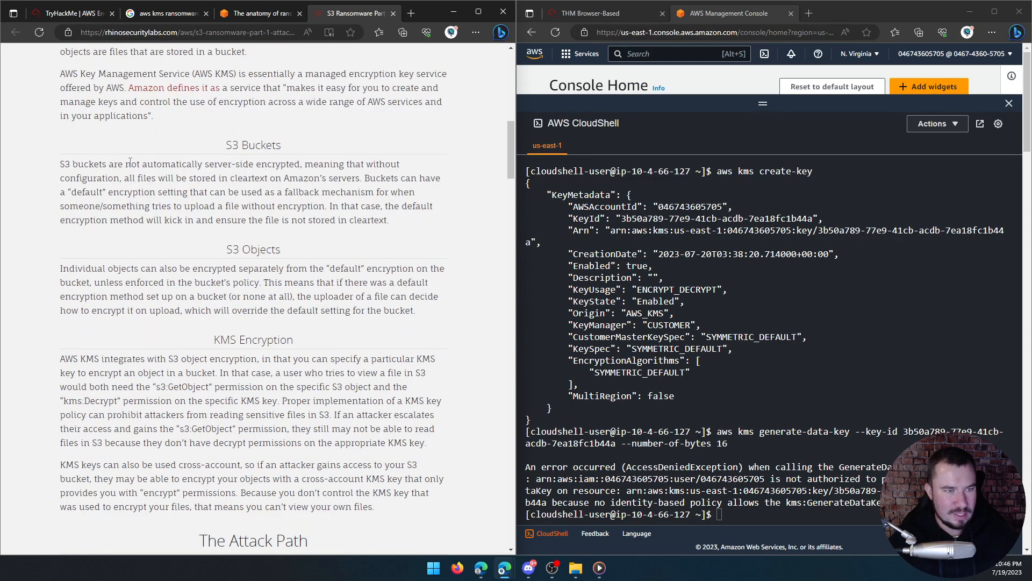
scroll(240, 194, down, 4)
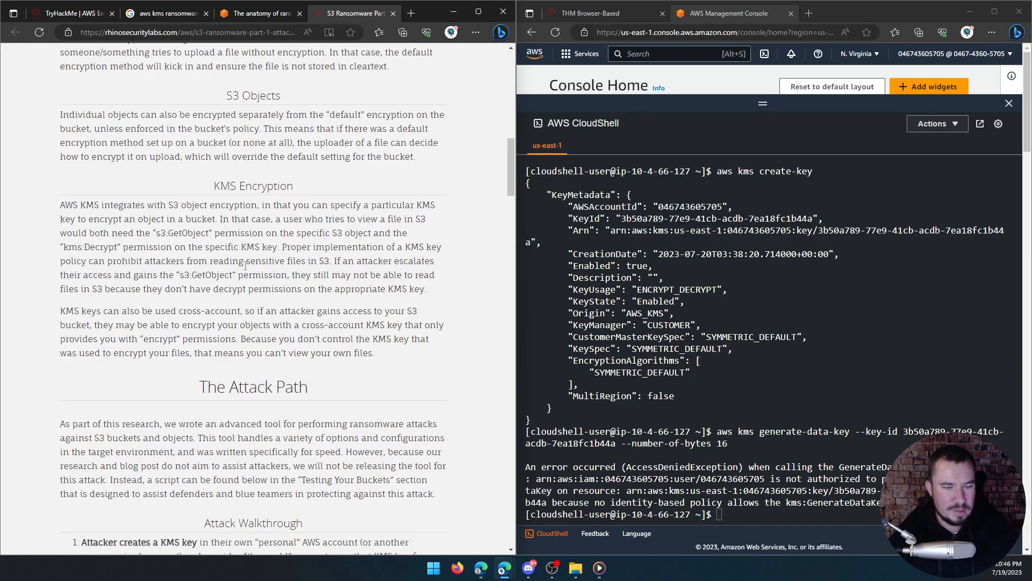
Step: Study The Attack Path, its Attack Walkthrough steps, and the example screenshots of the encrypted file.txt and the object owner's access attempt
scroll(261, 262, down, 4)
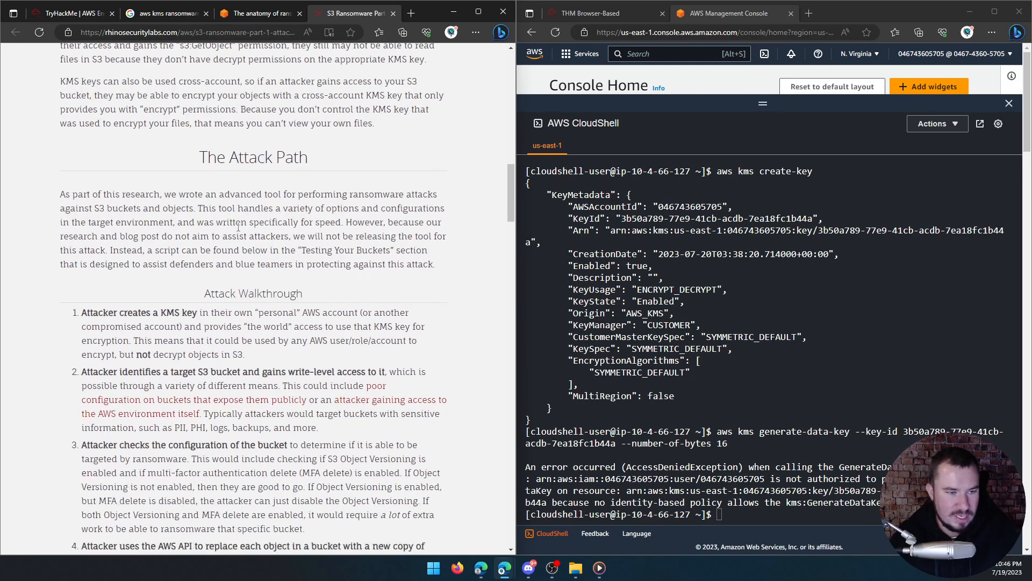
scroll(200, 233, down, 1)
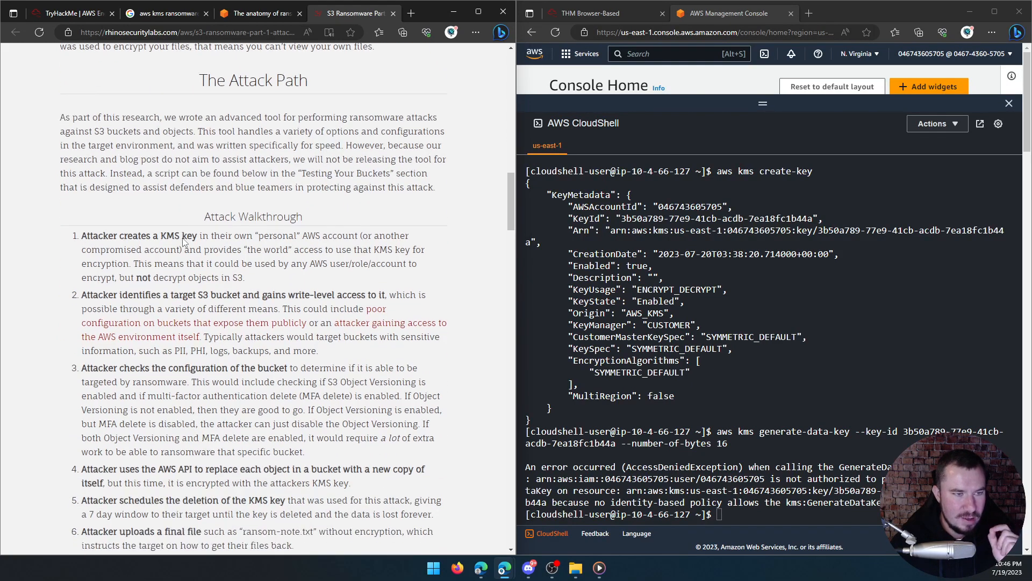
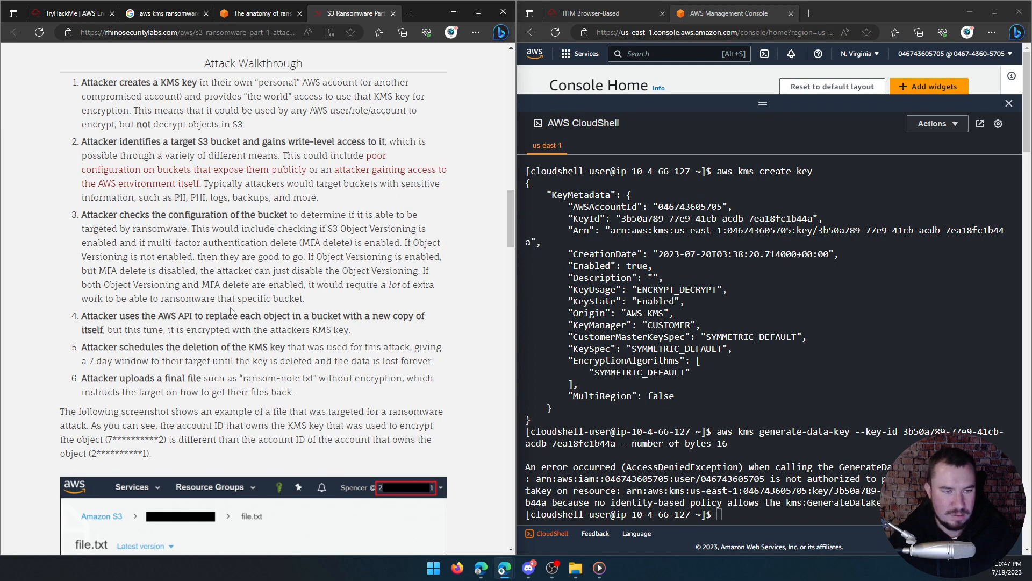
scroll(243, 293, down, 1)
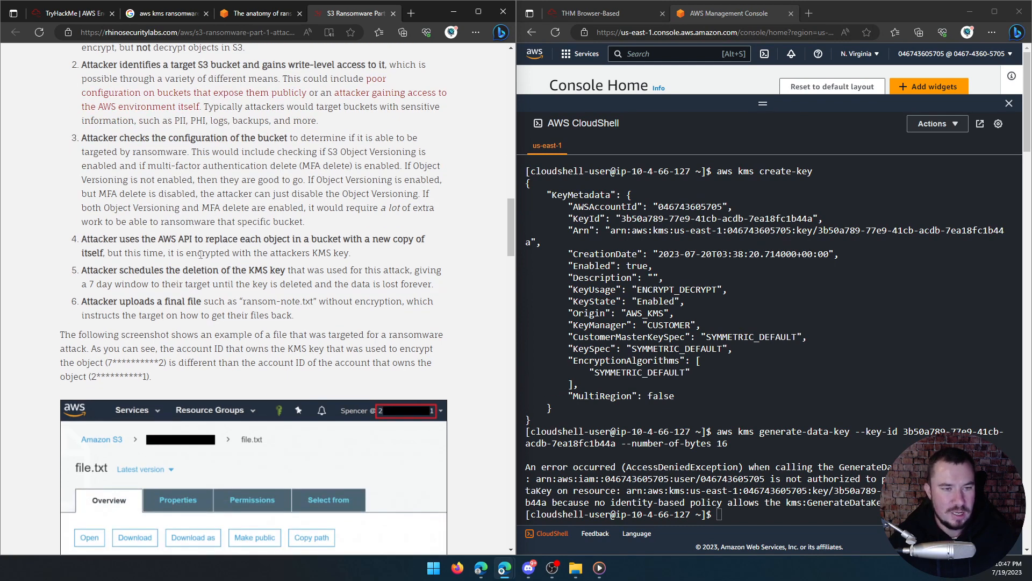
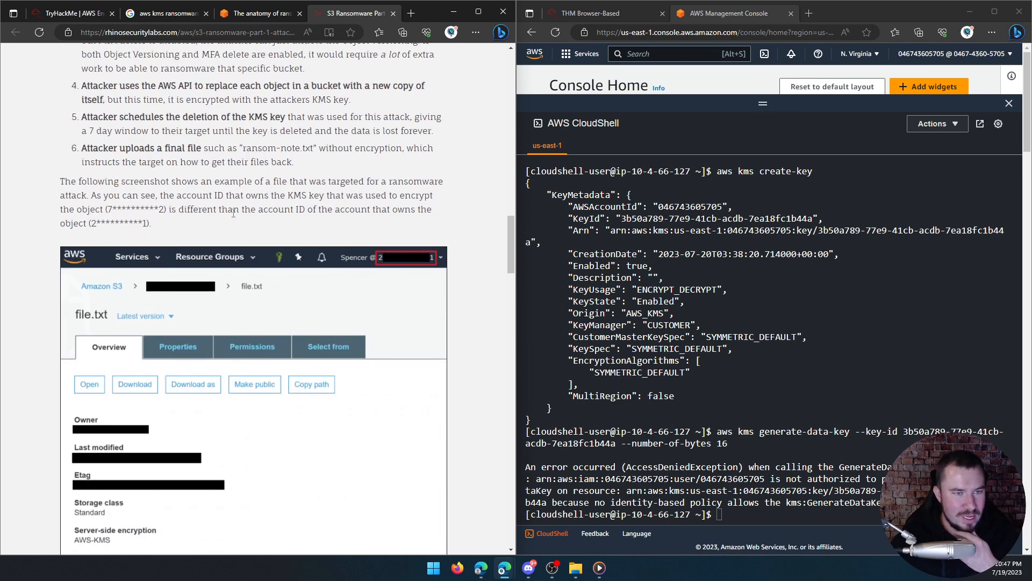
scroll(233, 213, down, 3)
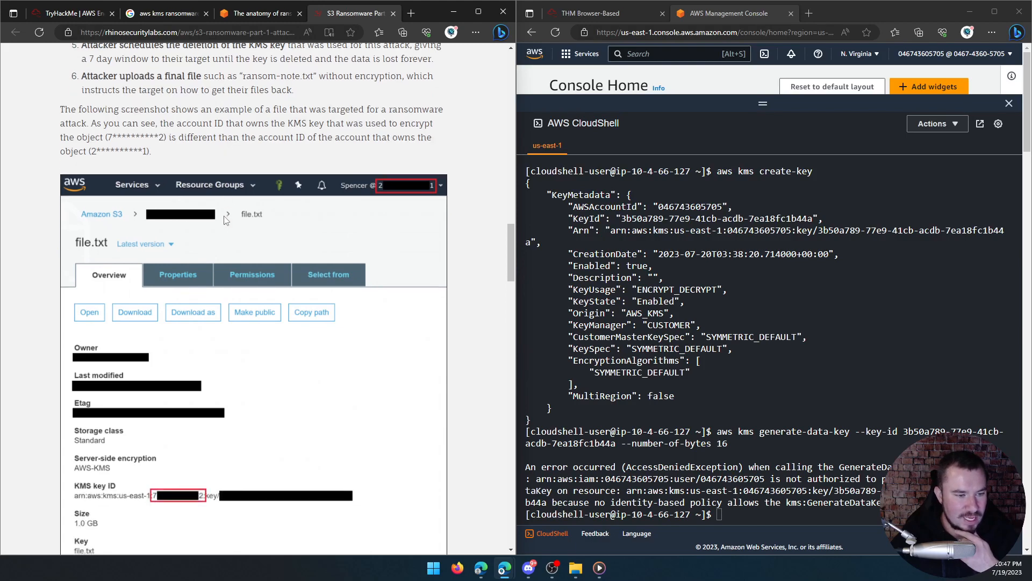
scroll(232, 217, down, 1)
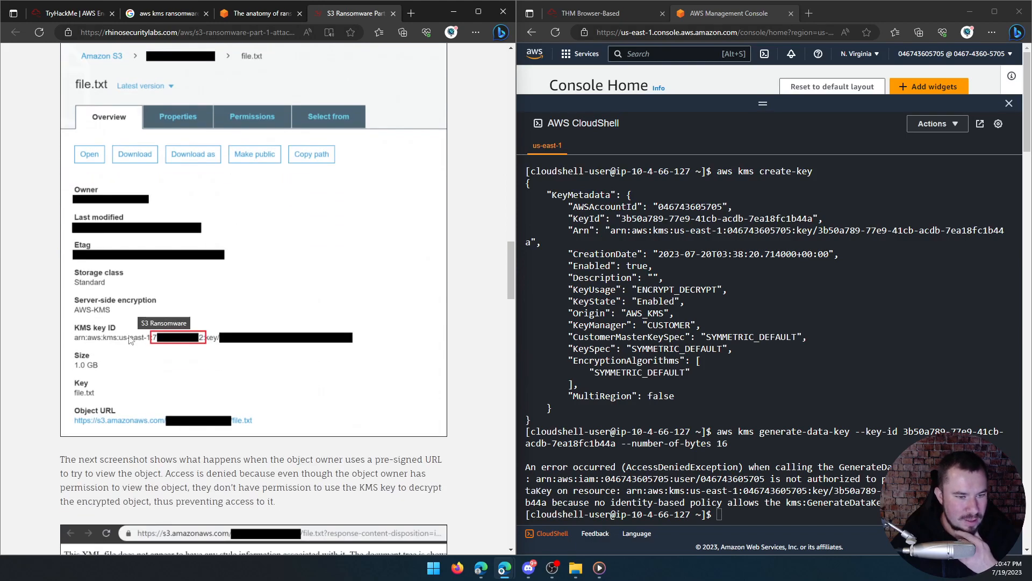
scroll(161, 334, down, 3)
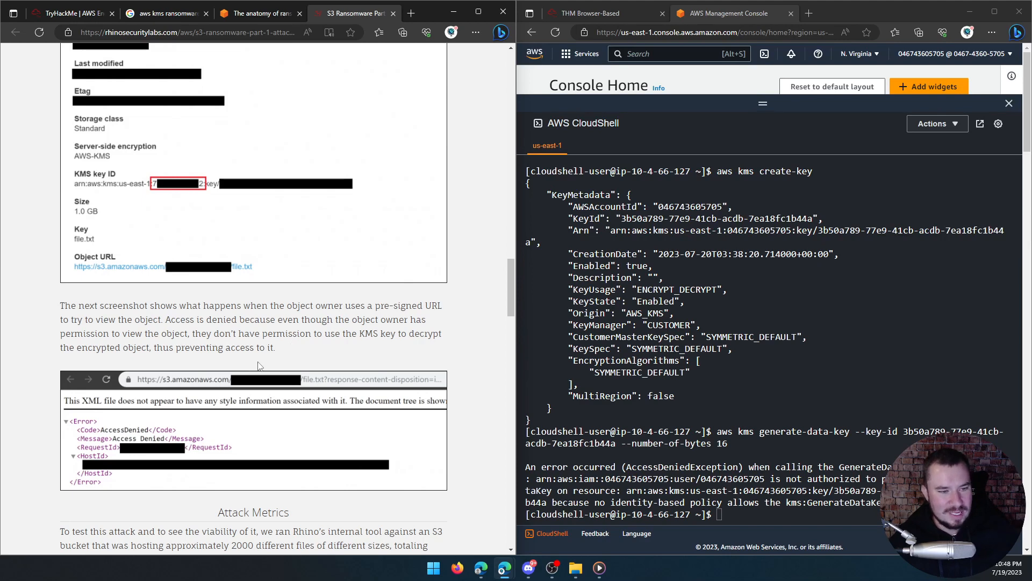
scroll(257, 365, down, 1)
scroll(257, 369, down, 2)
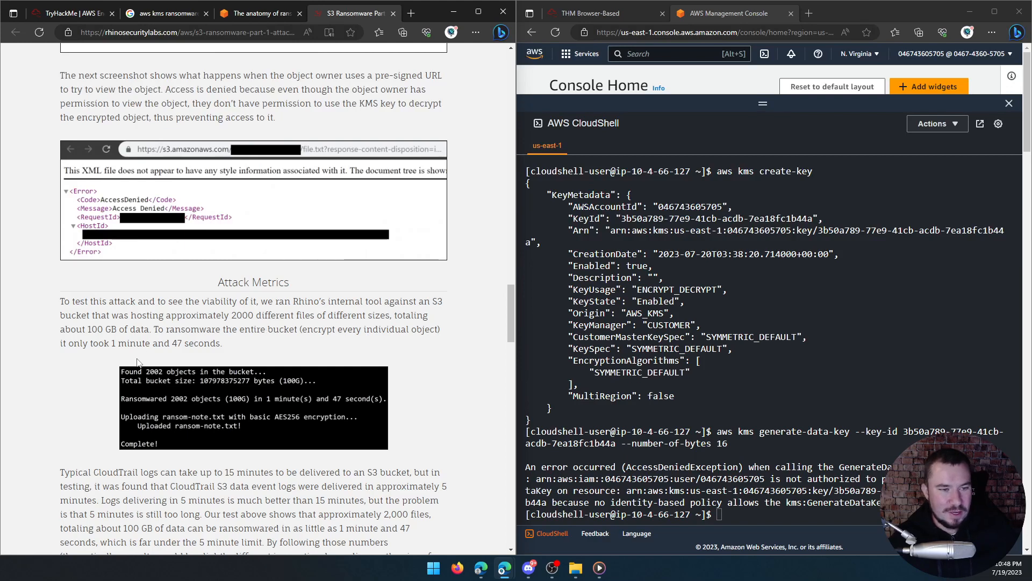
Step: Read the Attack Metrics section on ransomware speed and CloudTrail log delivery, continuing to the S3 Ransomware Proof-of-Concept section
scroll(129, 364, down, 2)
scroll(152, 365, down, 2)
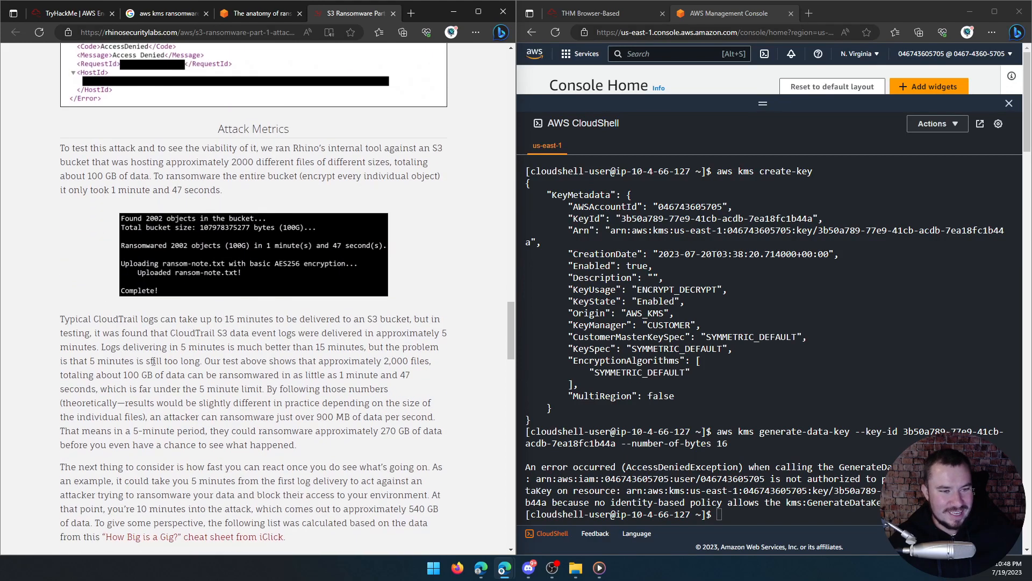
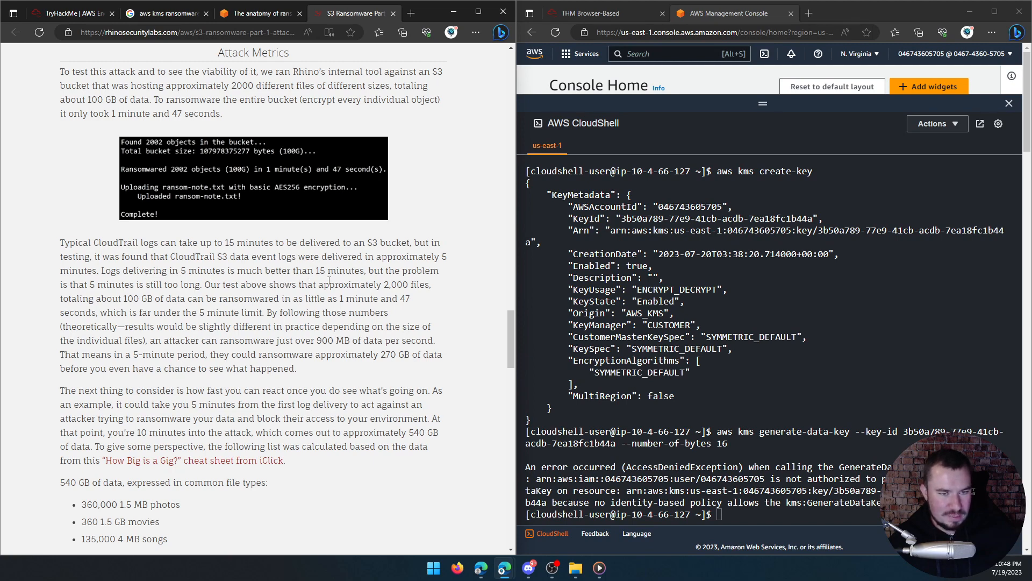
scroll(154, 309, down, 1)
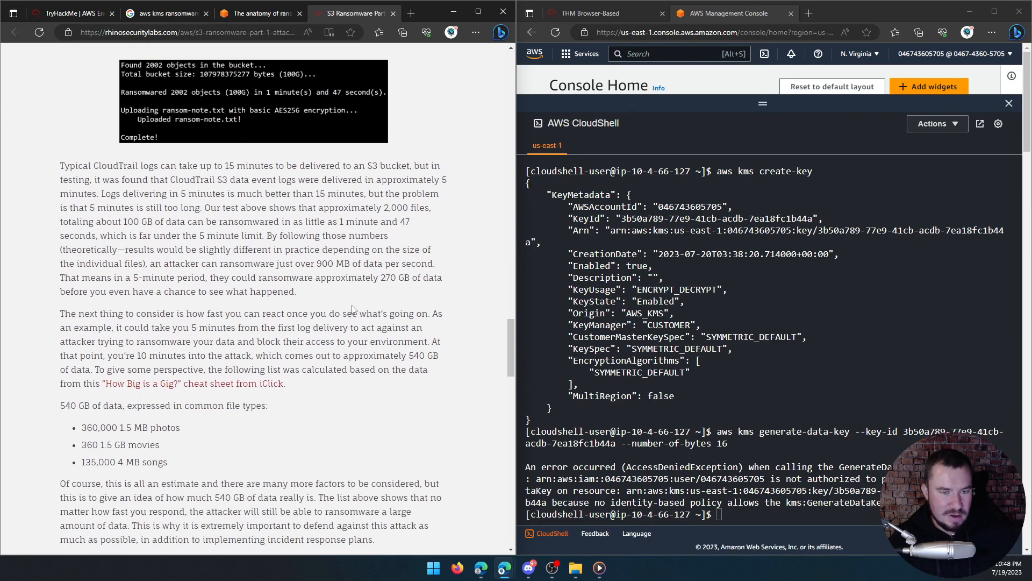
scroll(380, 322, down, 4)
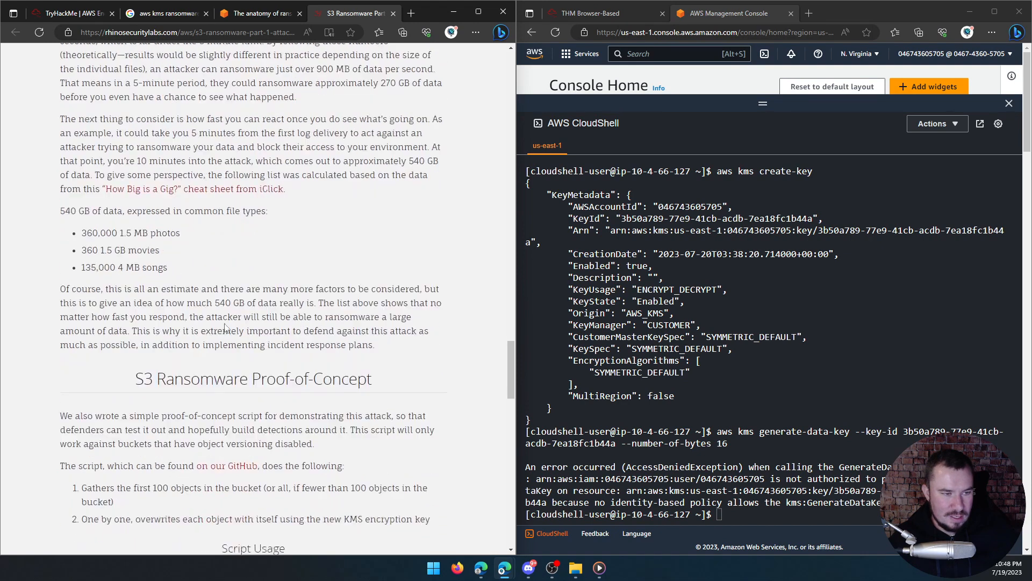
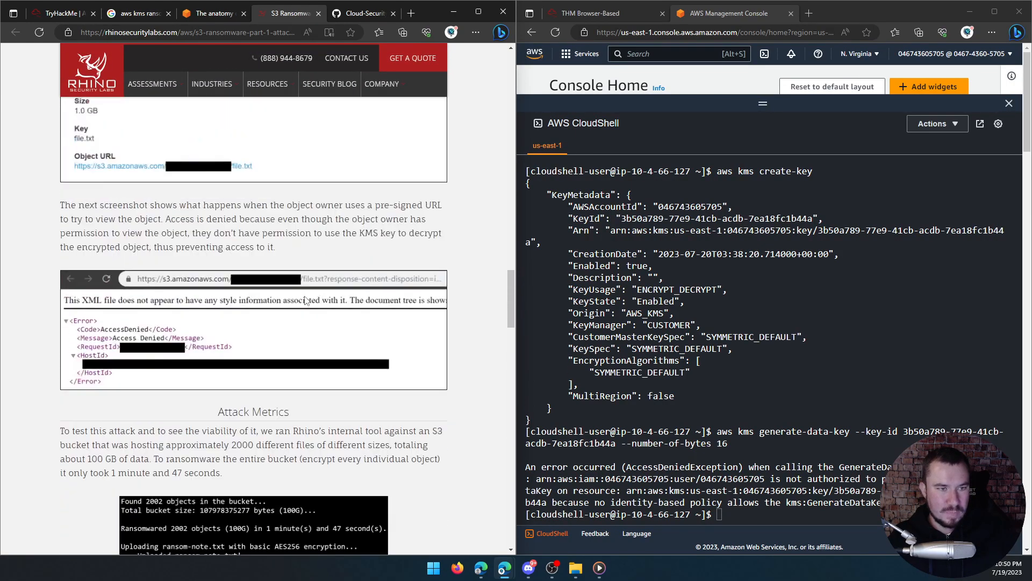
Step: Return to the Attack Walkthrough list and review the attacker's steps from creating the KMS key to uploading the ransom note
scroll(305, 301, up, 12)
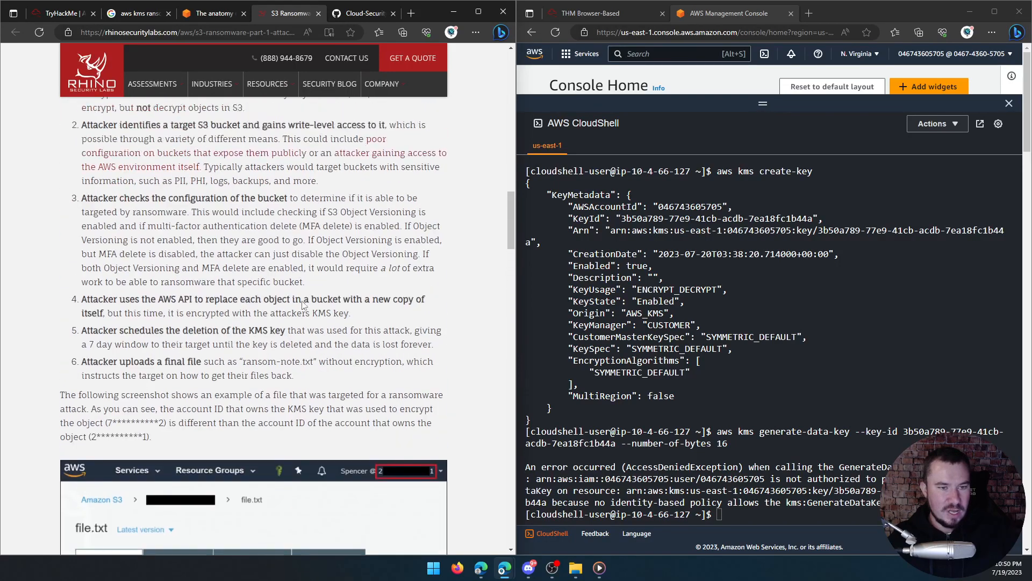
scroll(302, 305, up, 2)
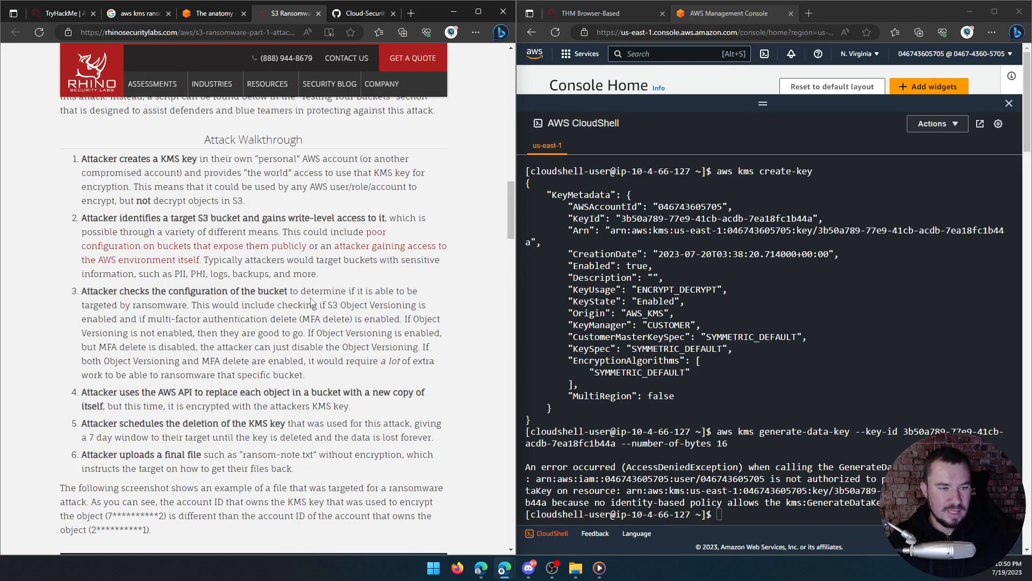
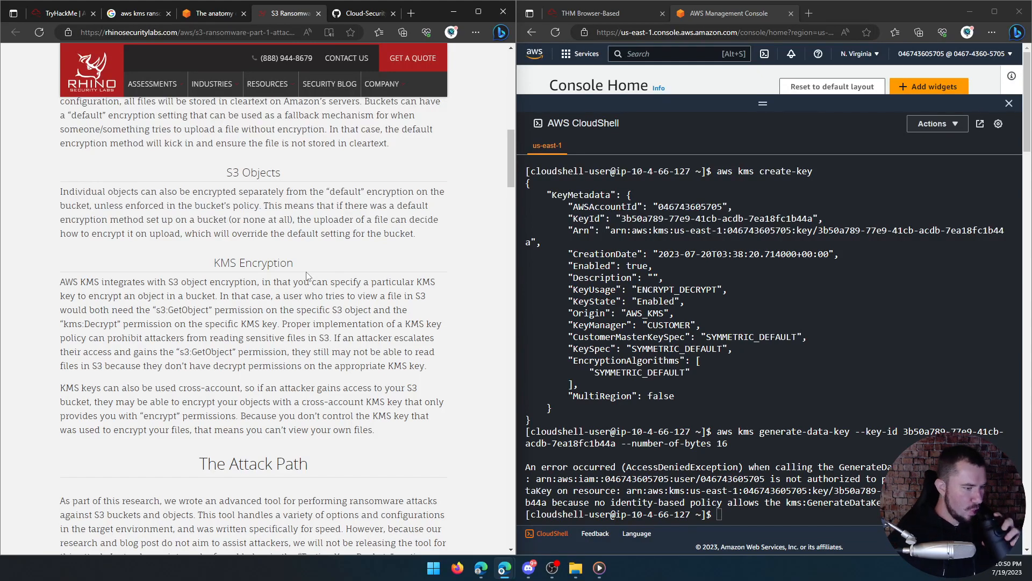
Step: Go from the S3 ransomware article to the Rhino Security Labs AWS blog listing by removing s3-ransomware-part-1-attack-vector/ from the page address
scroll(315, 326, up, 3)
scroll(315, 326, up, 10)
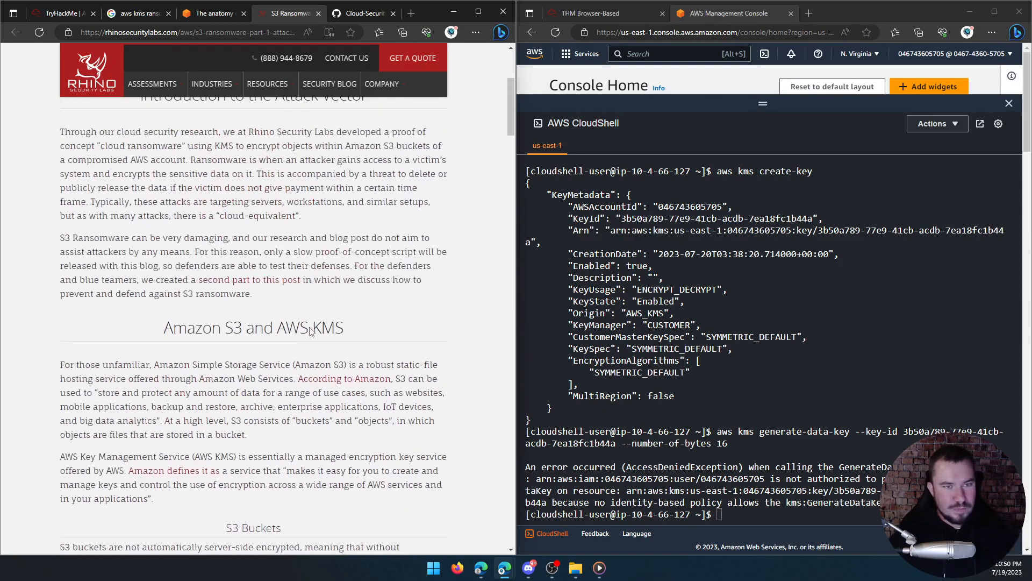
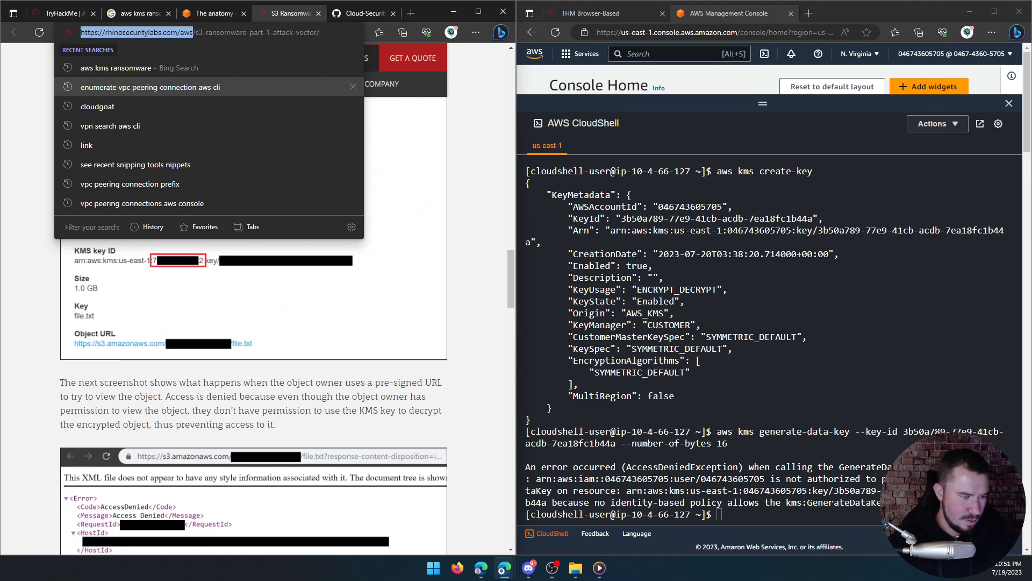
key(Escape)
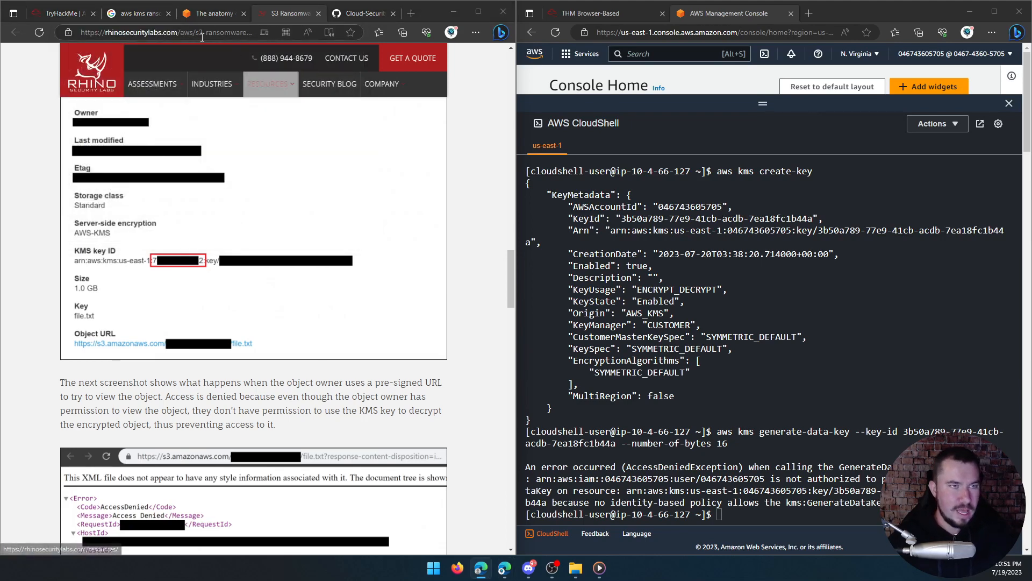
drag(202, 32, 477, 48)
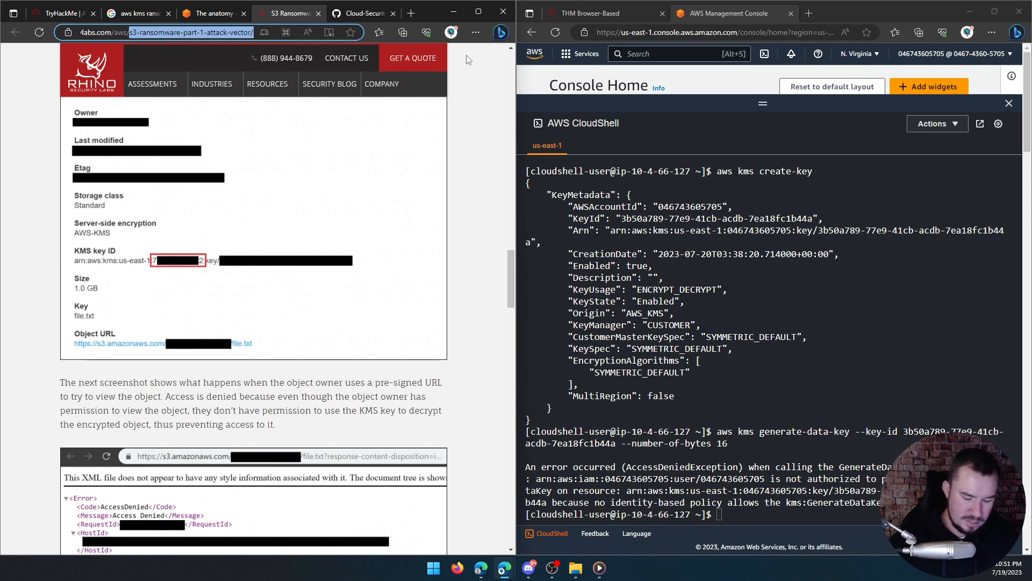
key(BackSpace)
key(Return)
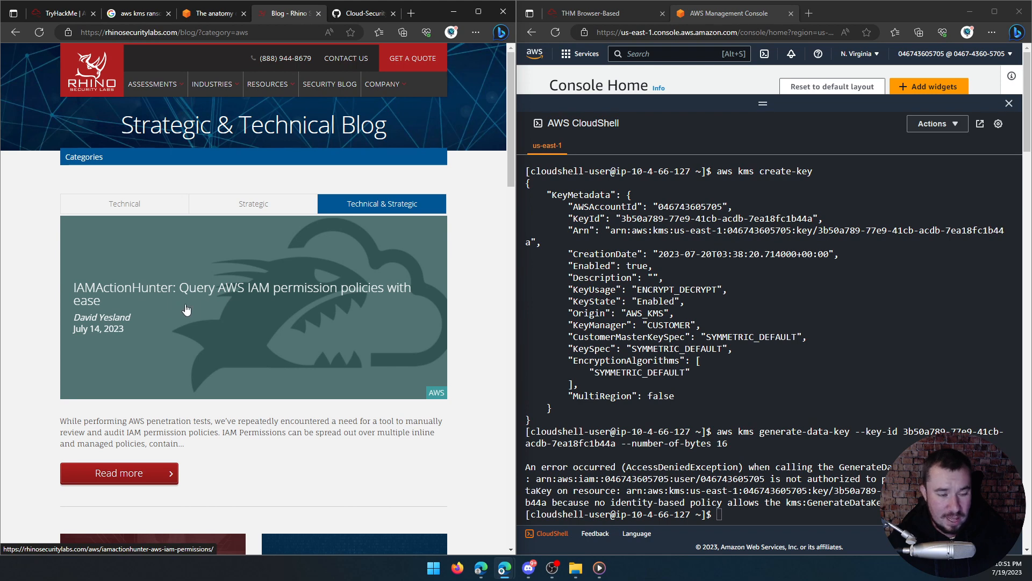
Step: Browse the AWS blog posts from IAMActionHunter through the Cloud Container Attack Tool article and the related posts below it
scroll(150, 300, down, 7)
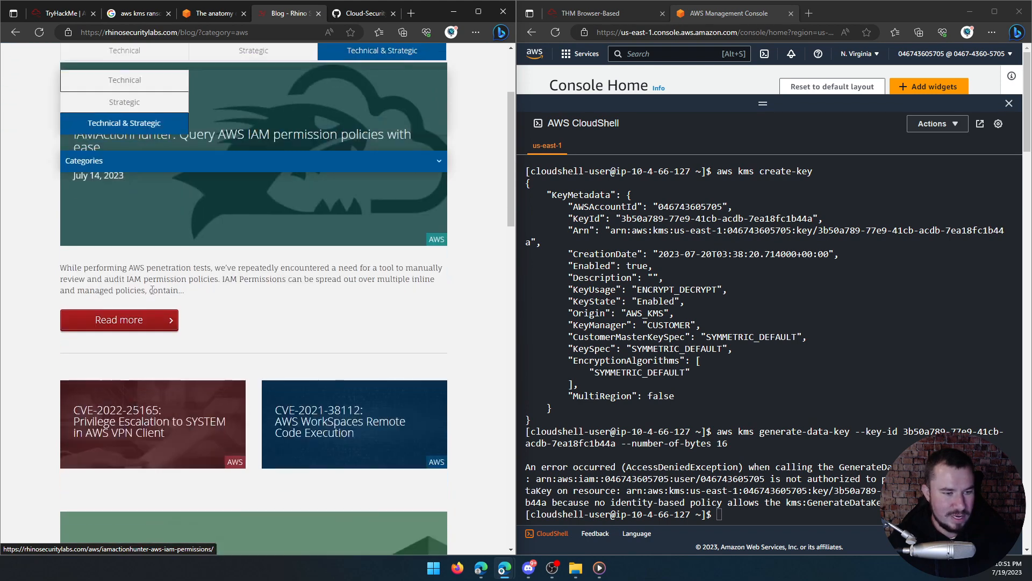
scroll(152, 290, down, 3)
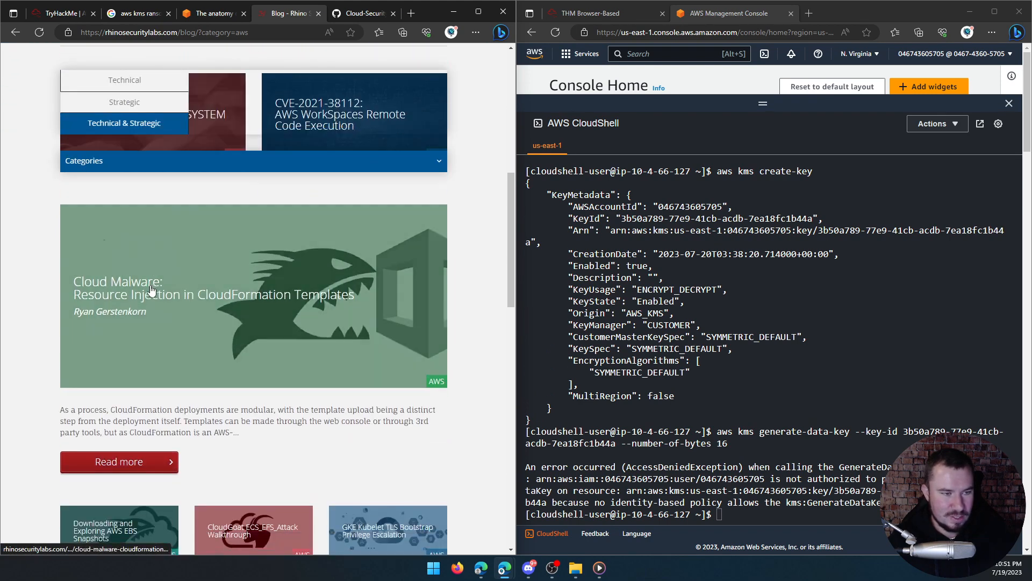
scroll(212, 287, down, 5)
scroll(205, 284, down, 2)
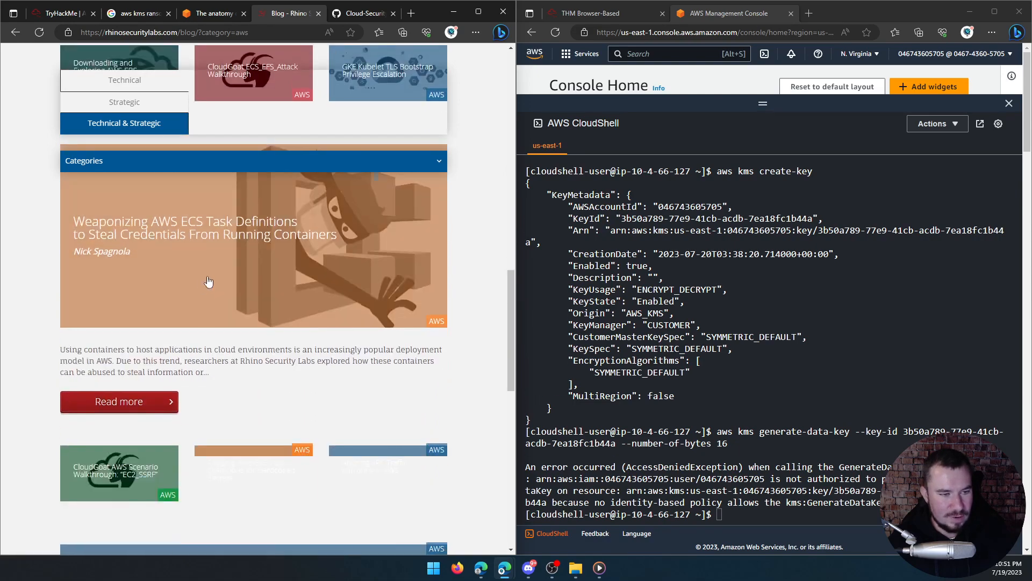
scroll(208, 283, down, 7)
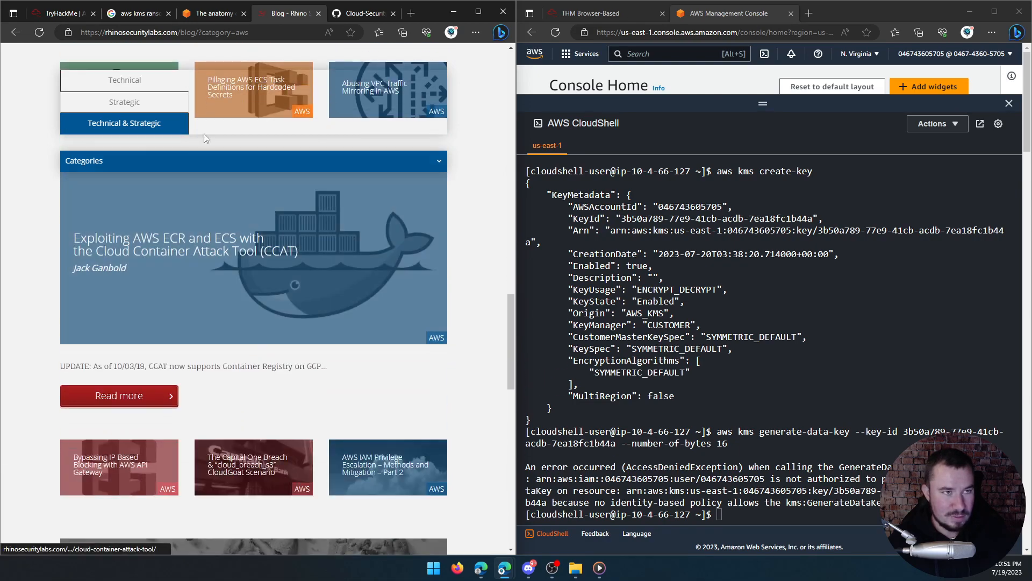
Step: Return to the TryHackMe room and reread Task 4's Ransomware and KMS Cross-Account Keys section through the closing blog post reference
click(75, 14)
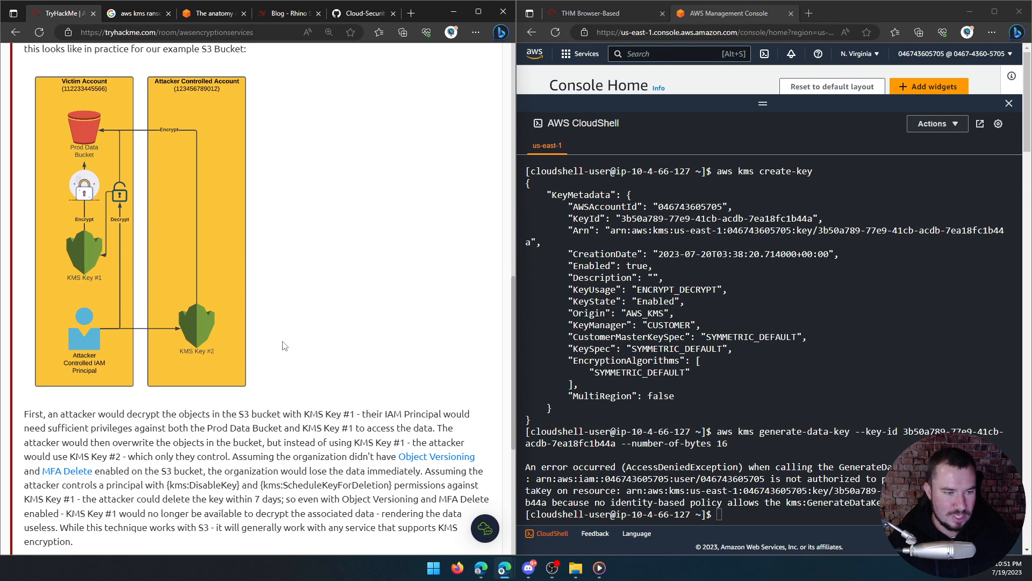
scroll(280, 345, down, 3)
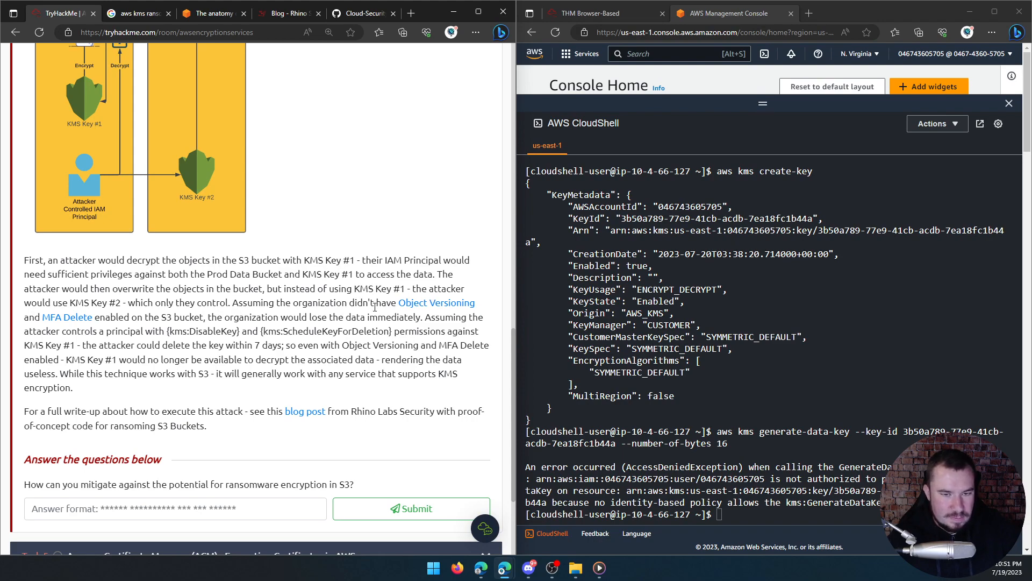
scroll(334, 307, up, 8)
scroll(365, 322, down, 6)
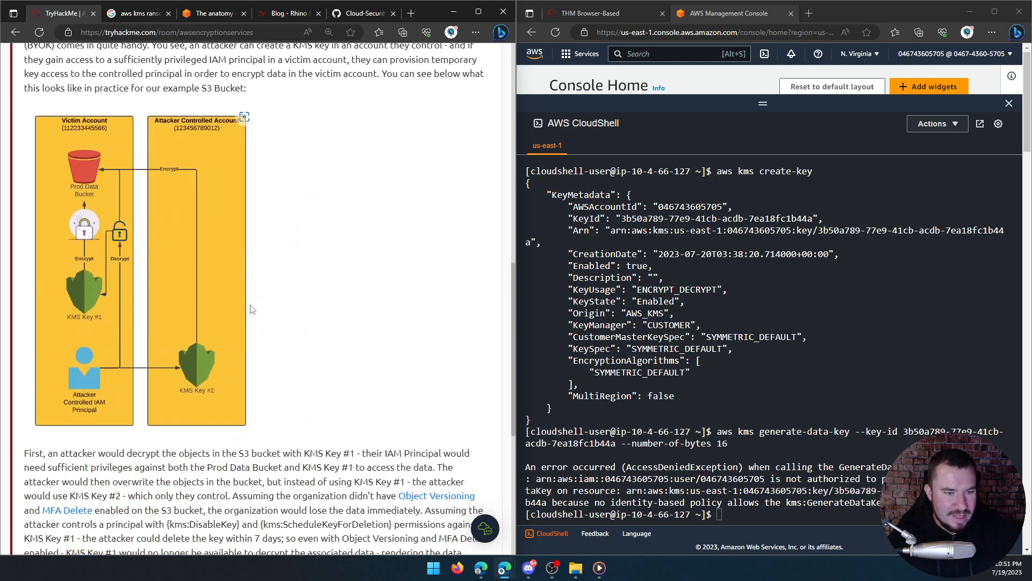
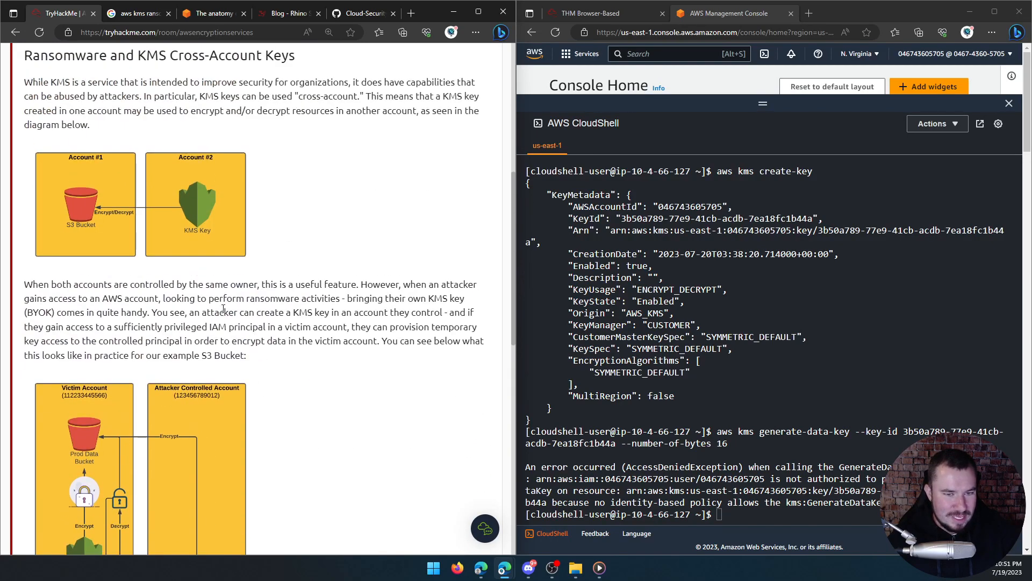
scroll(194, 317, down, 7)
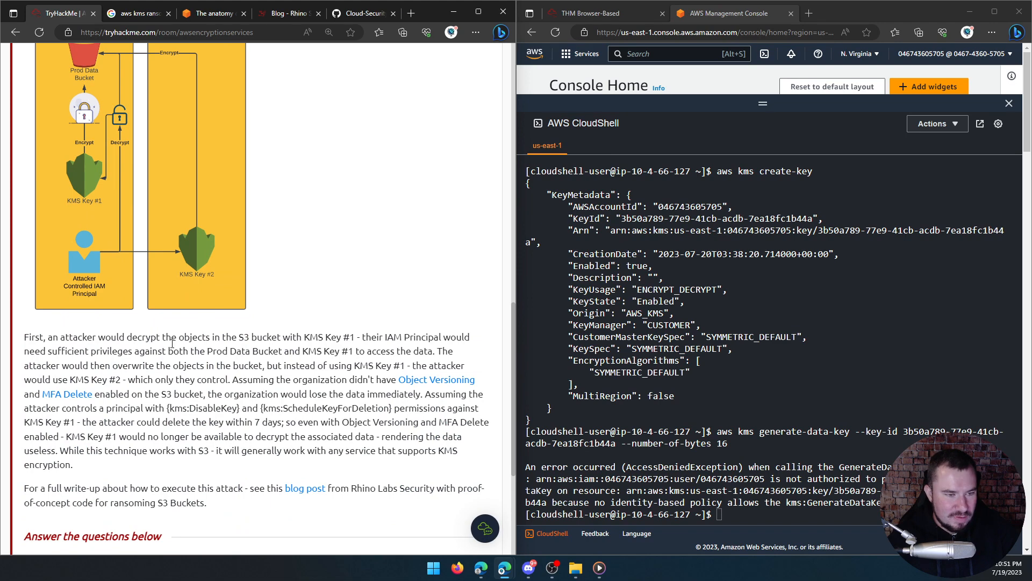
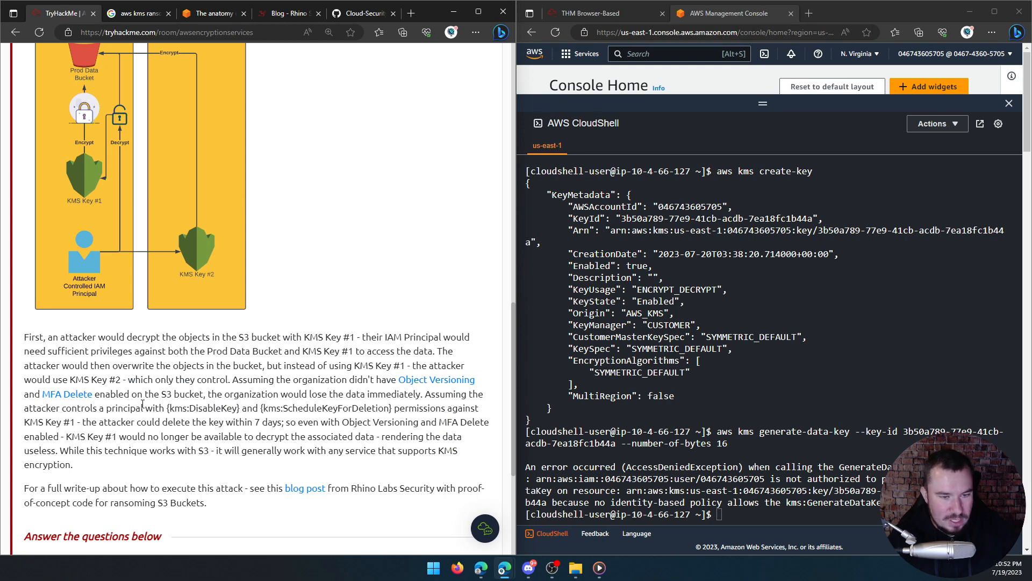
scroll(339, 366, down, 2)
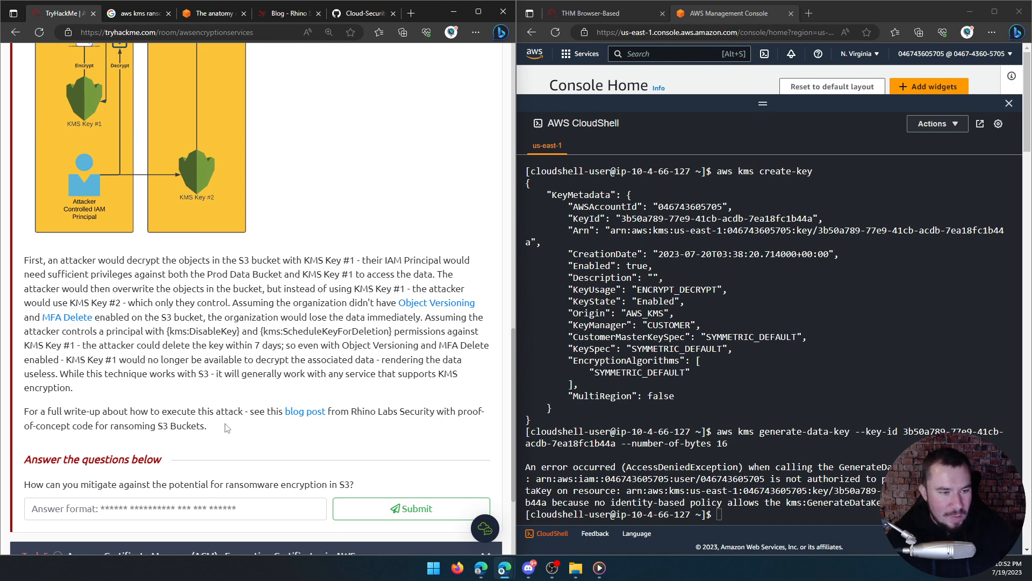
drag(222, 429, 22, 417)
click(217, 440)
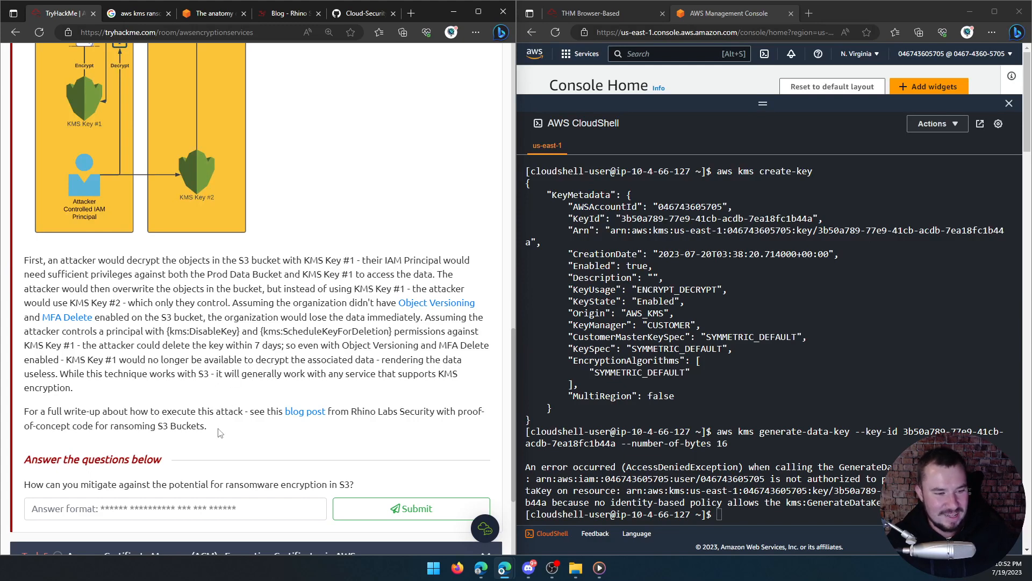
drag(218, 432, 8, 406)
click(132, 398)
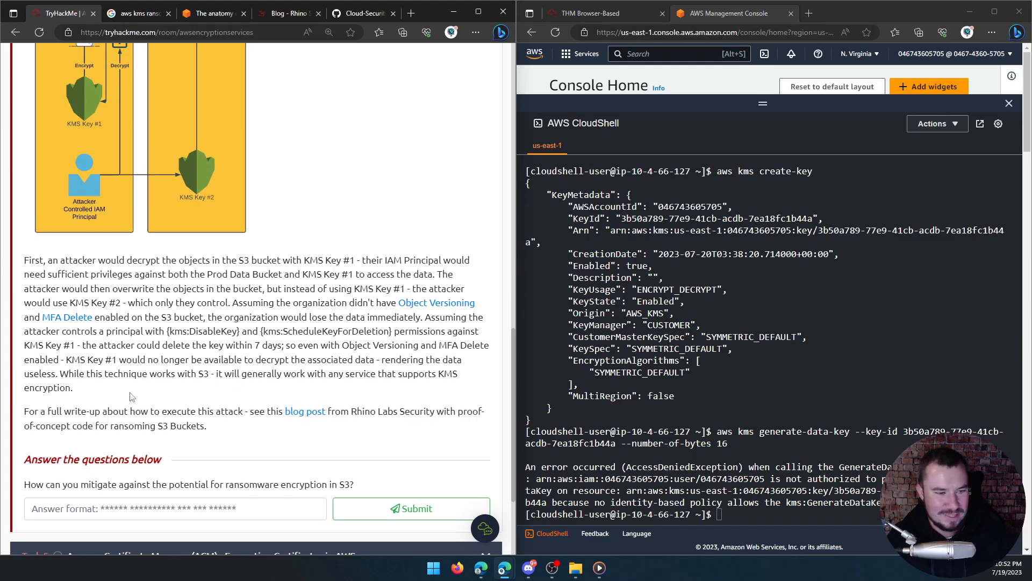
Step: Answer Task 4's ransomware mitigation question with "Object Versioning and MFA Delete", copied from the task text, and submit it
scroll(165, 366, down, 1)
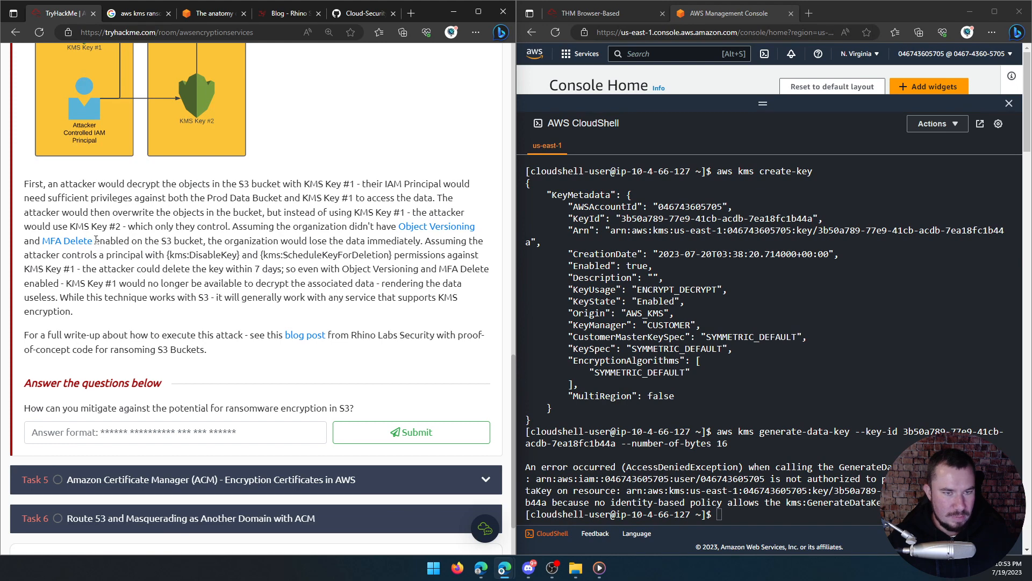
drag(96, 240, 398, 228)
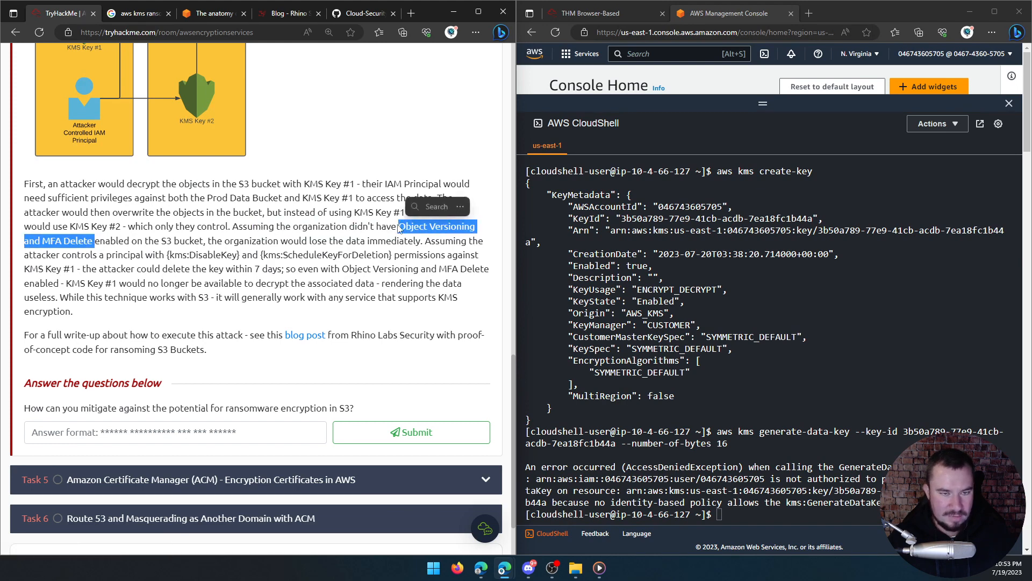
key(ctrl+c)
click(235, 438)
key(ctrl+v)
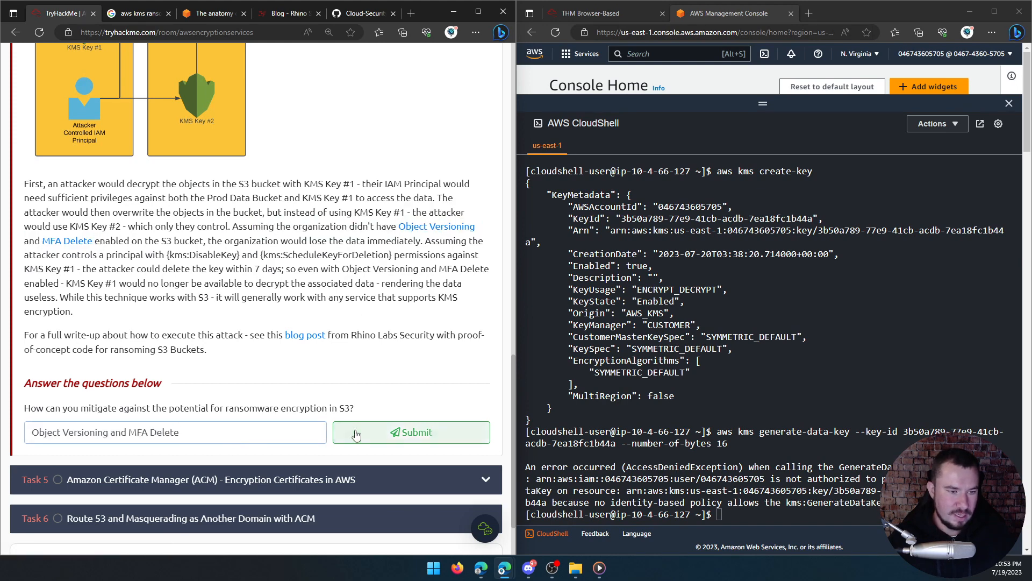
click(392, 442)
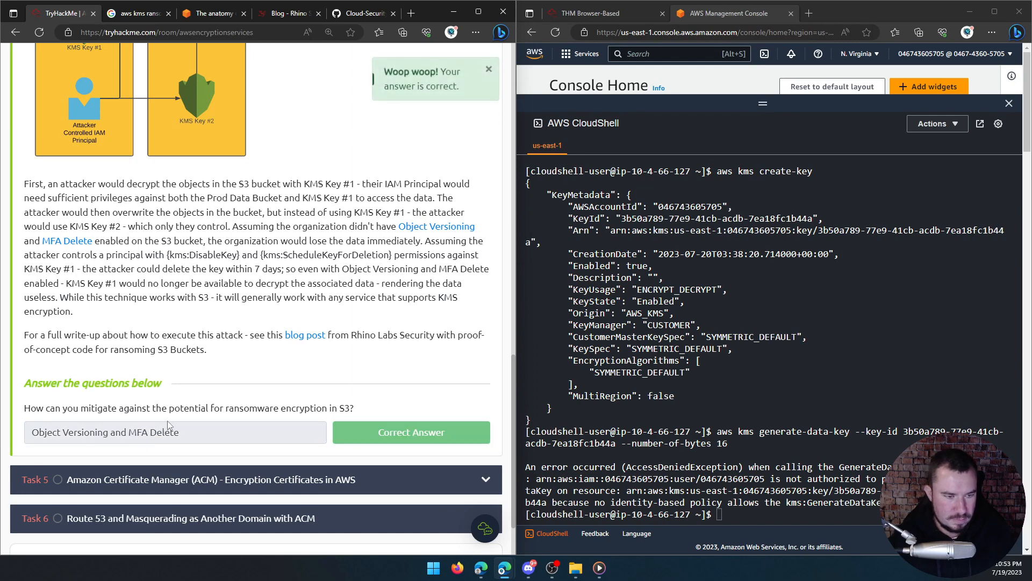
Step: Open Task 5 on Amazon Certificate Manager and read its introduction and the ACM Request Certificate example
scroll(167, 420, down, 1)
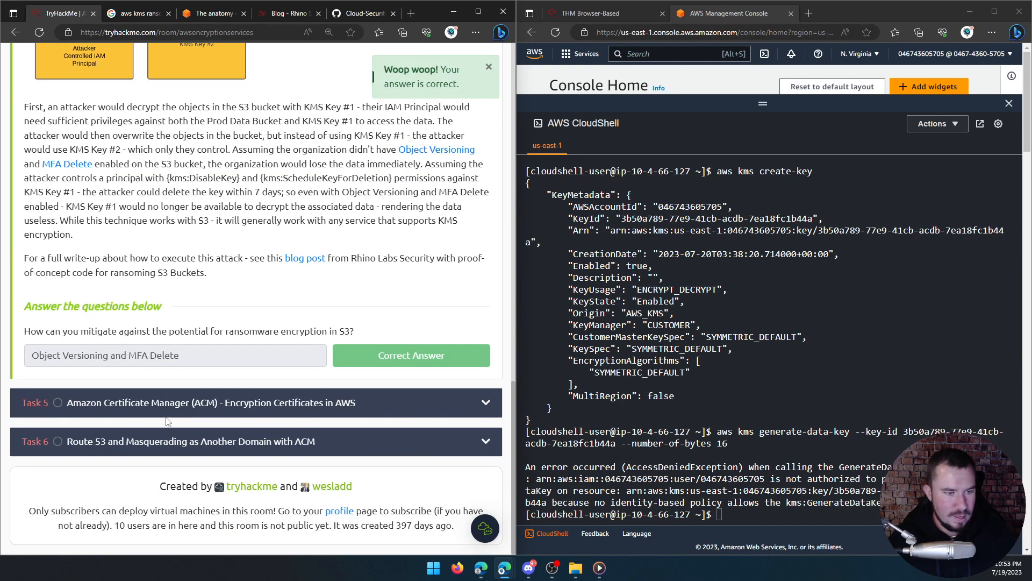
click(193, 409)
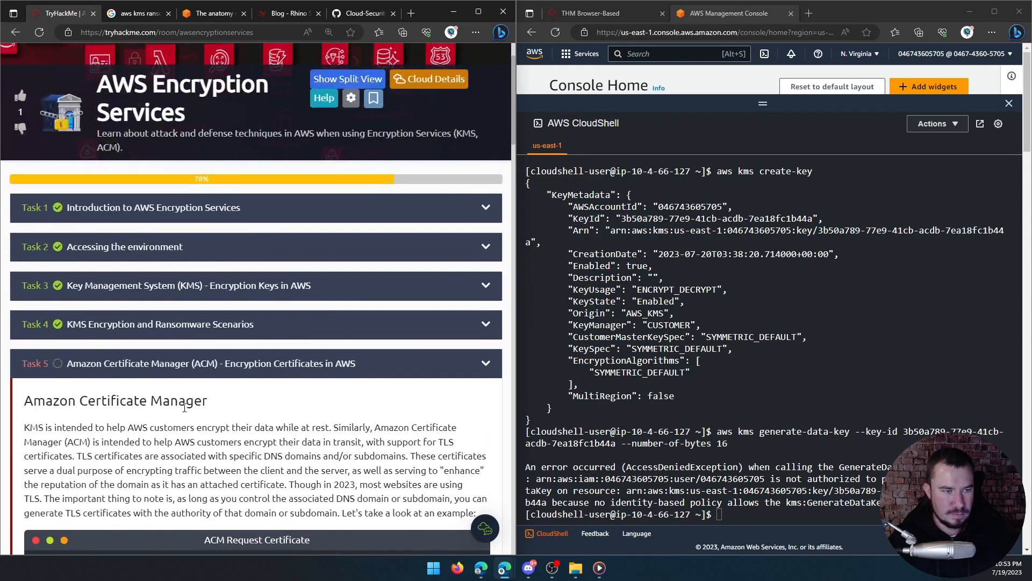
scroll(186, 406, down, 3)
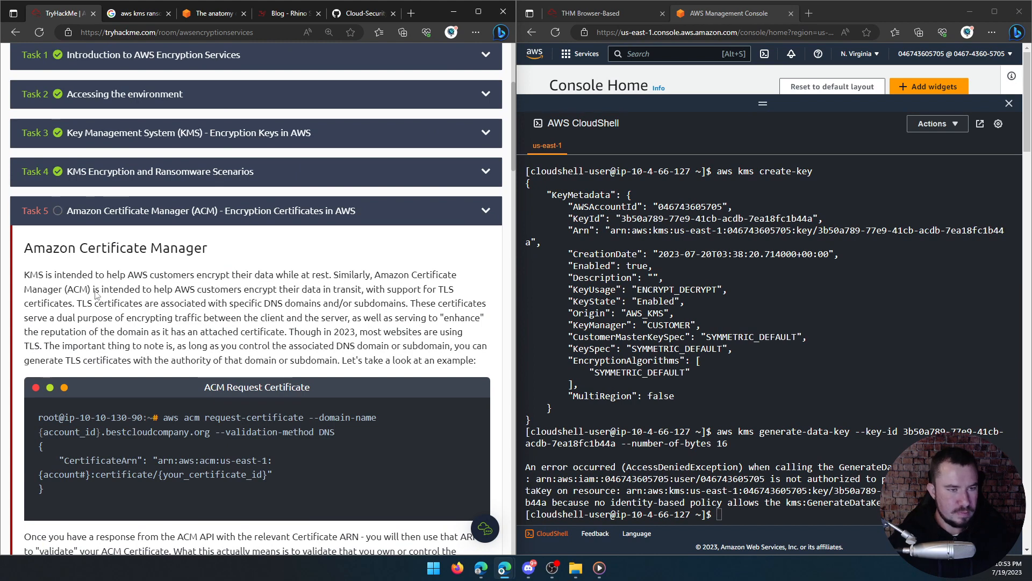
scroll(112, 237, down, 2)
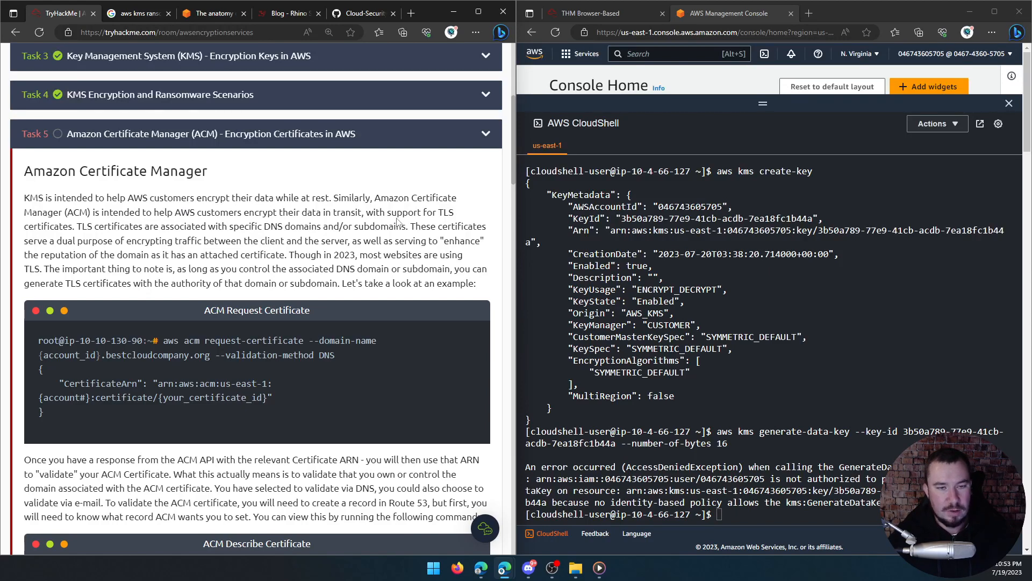
scroll(111, 228, down, 1)
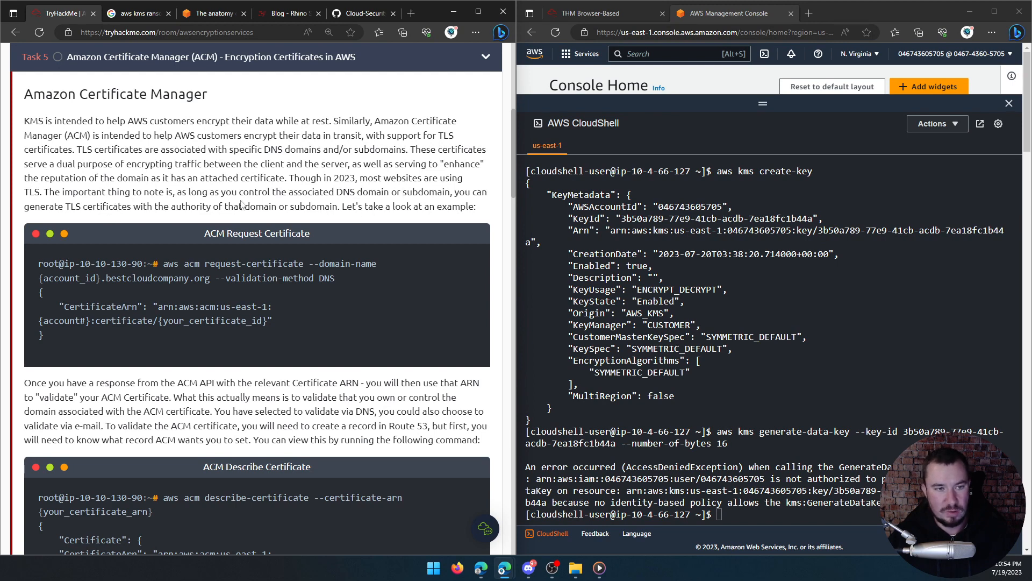
Step: Clear the CloudShell terminal with the clear command
click(642, 397)
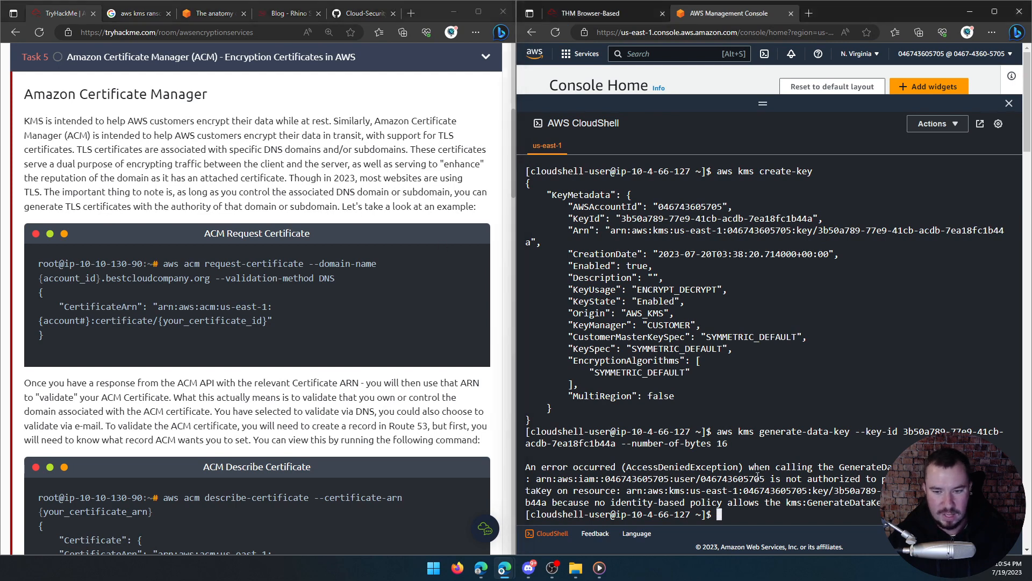
text(clear)
key(Return)
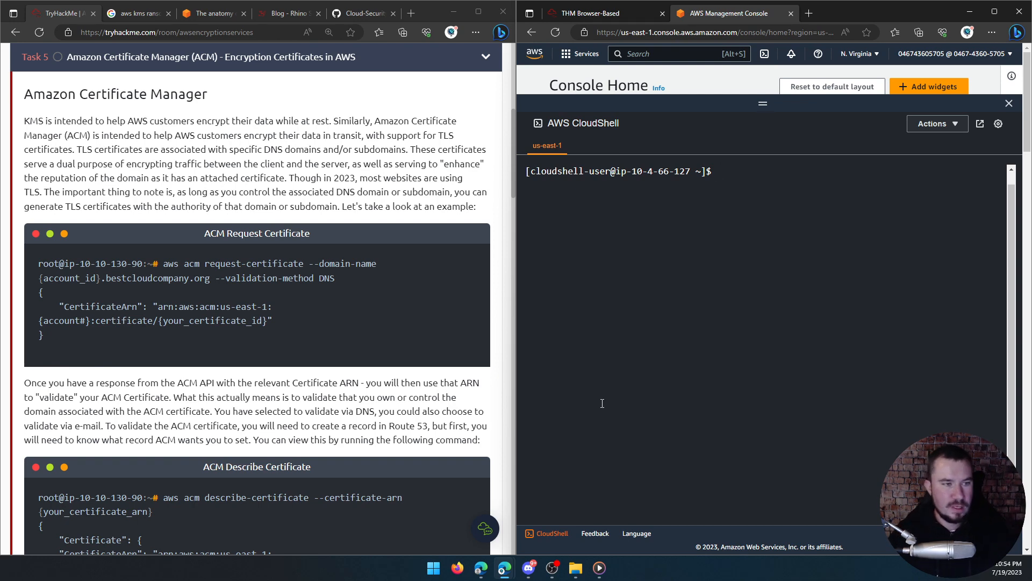
Step: Begin the certificate request in CloudShell with "aws acm request-certificate --domain-name", following the Task 5 example
scroll(236, 243, down, 1)
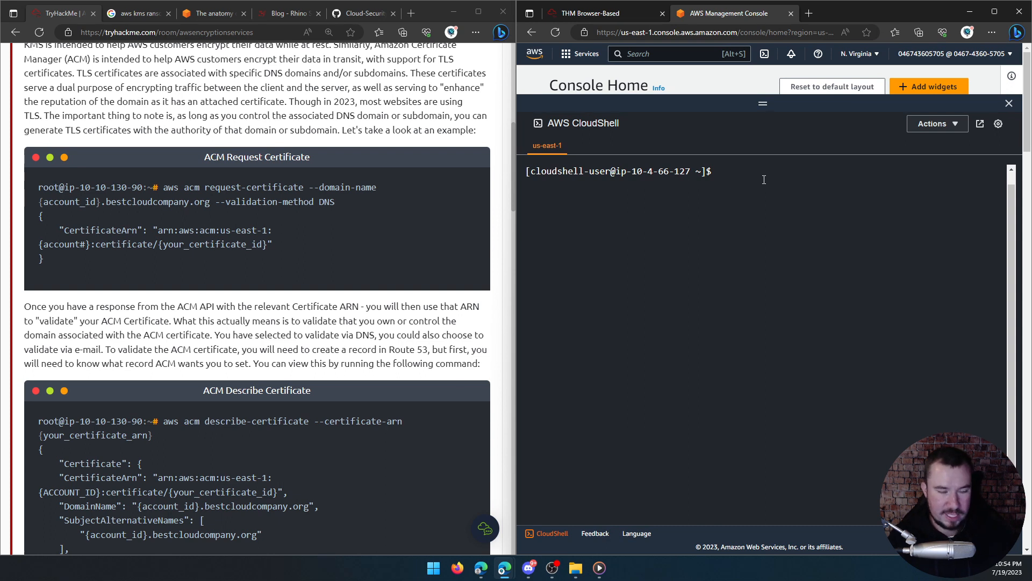
text(aws acm reque)
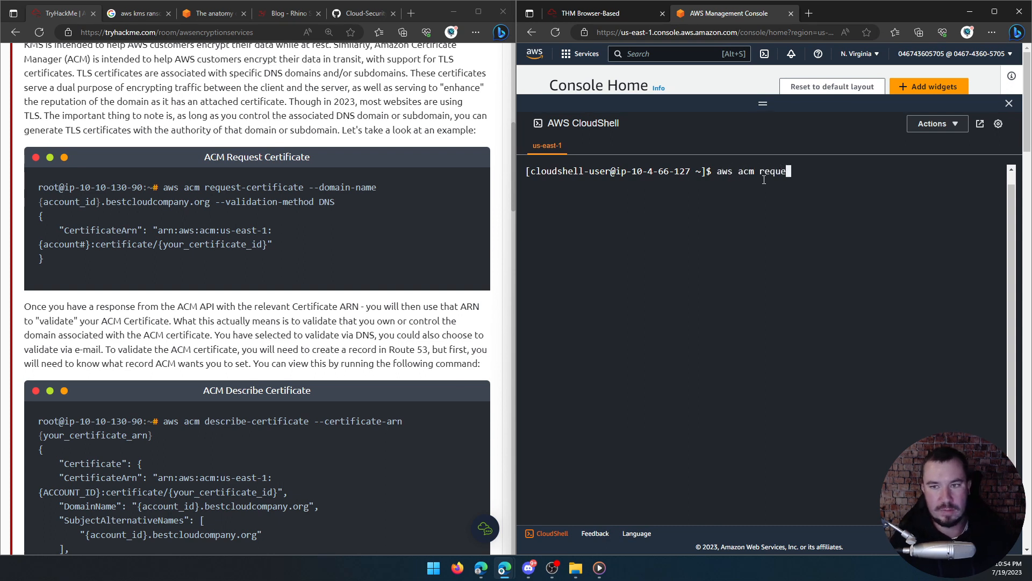
text(st-certificate -)
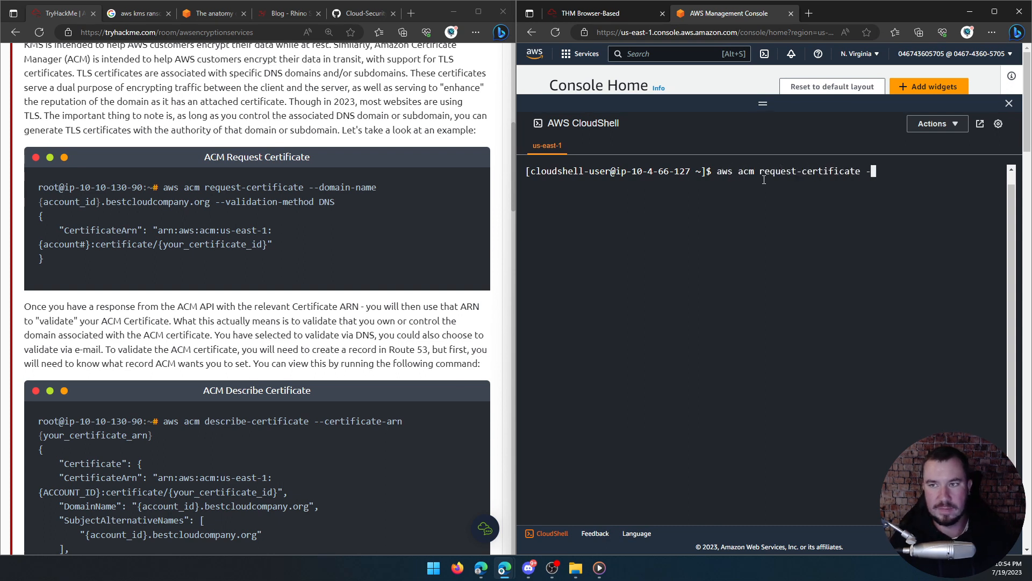
text(-domain-name)
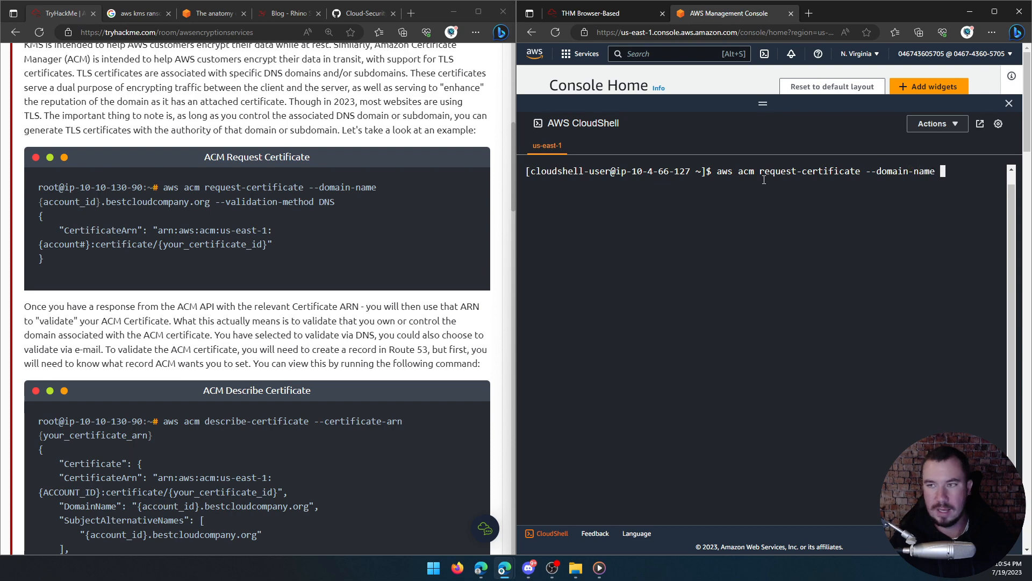
Step: Copy the unhyphenated AWS account number from the IAM user entry in the console's account details
click(946, 53)
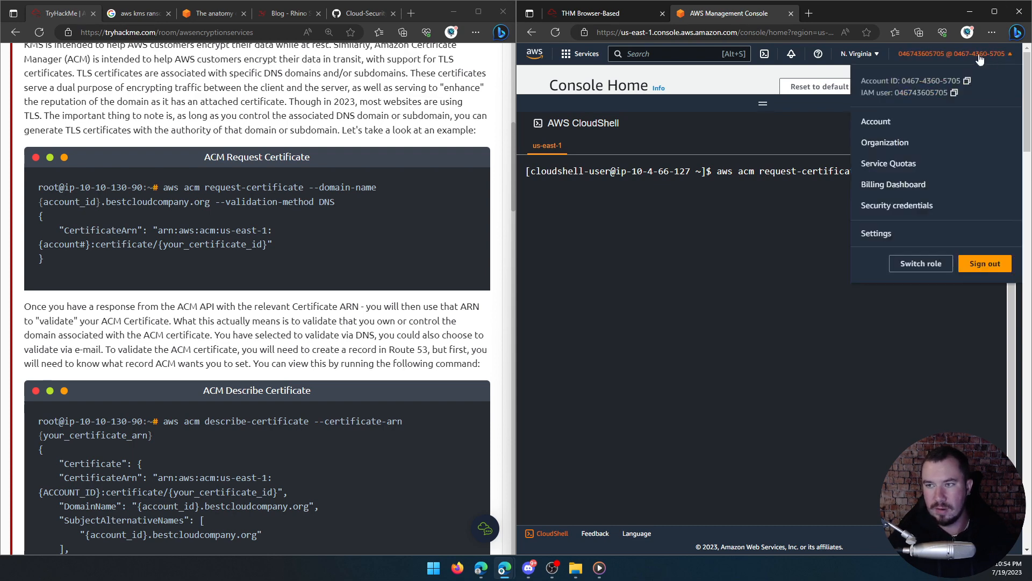
drag(961, 83, 901, 84)
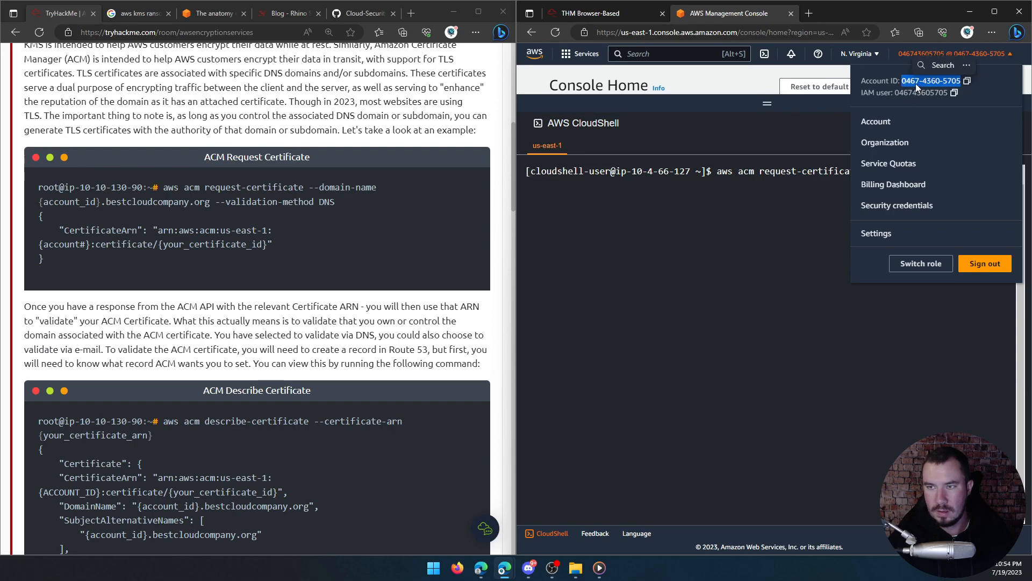
click(948, 95)
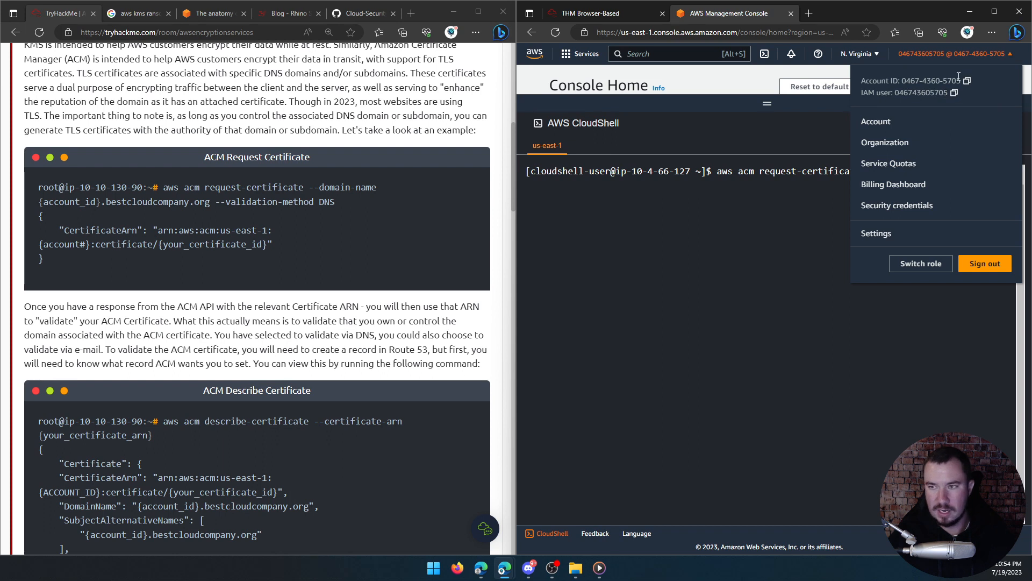
drag(947, 92, 895, 93)
right_click(896, 95)
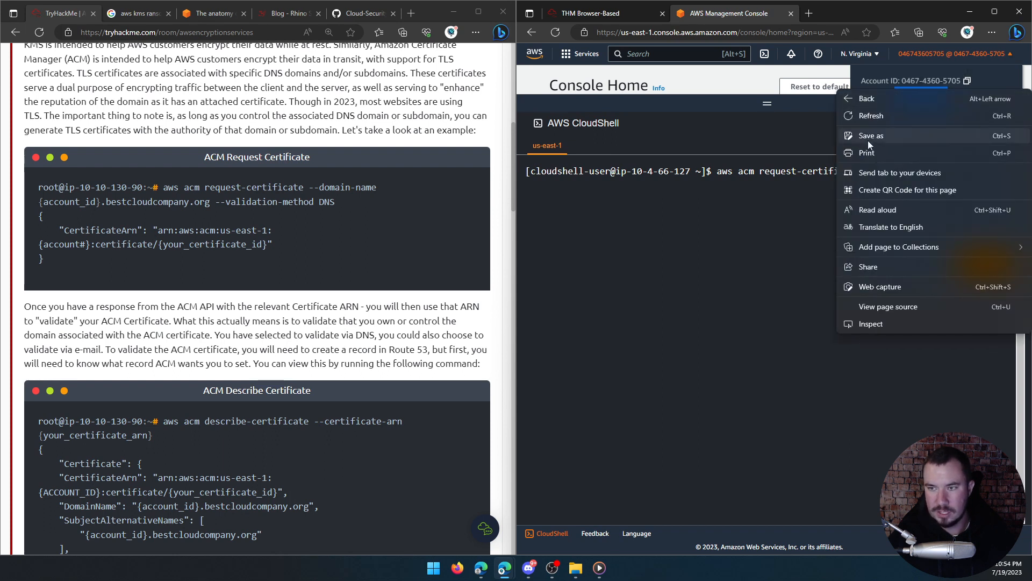
click(936, 93)
right_click(937, 93)
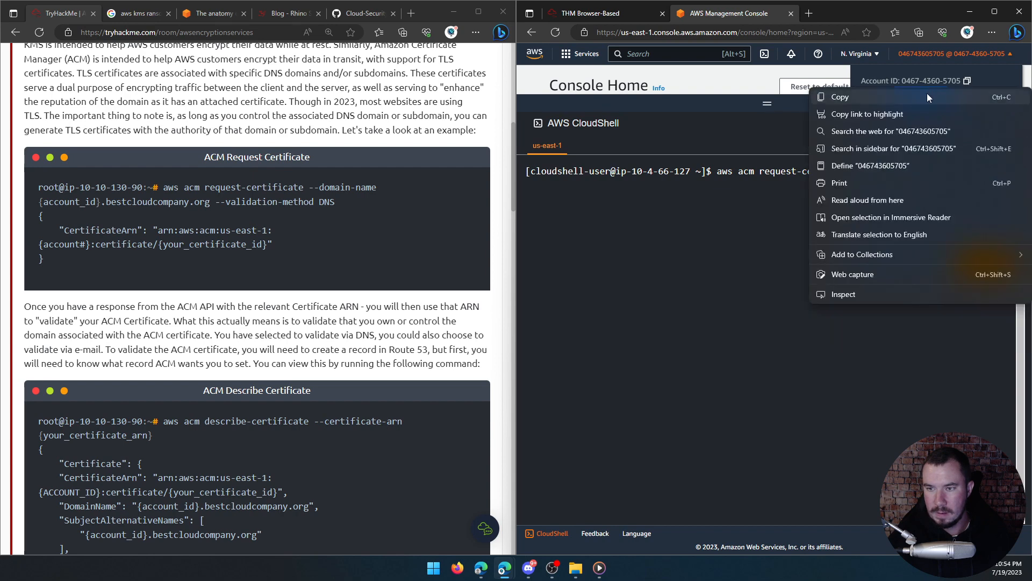
click(860, 101)
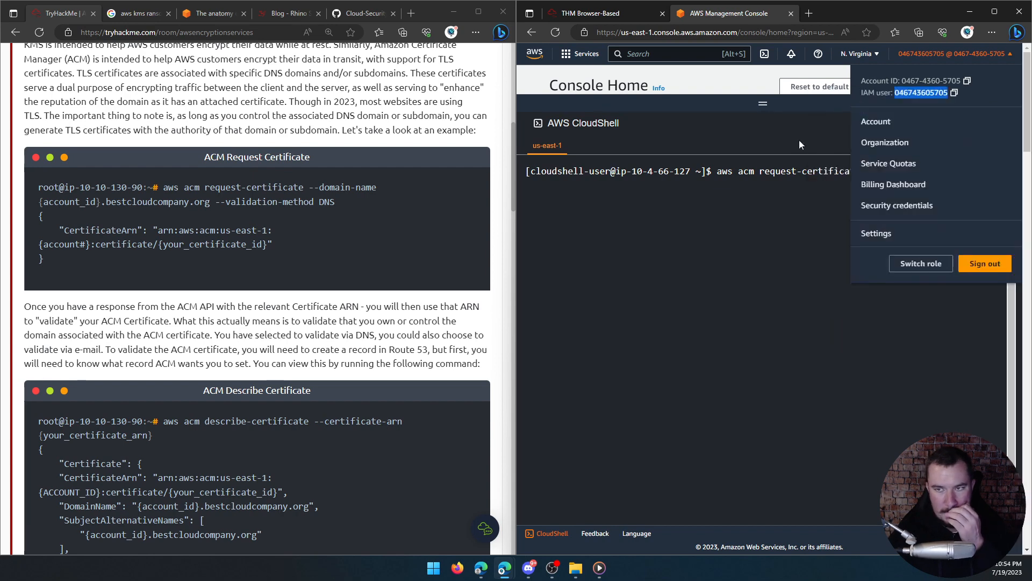
Step: Append the copied account number and a period to the CloudShell command as the start of the domain name
click(975, 169)
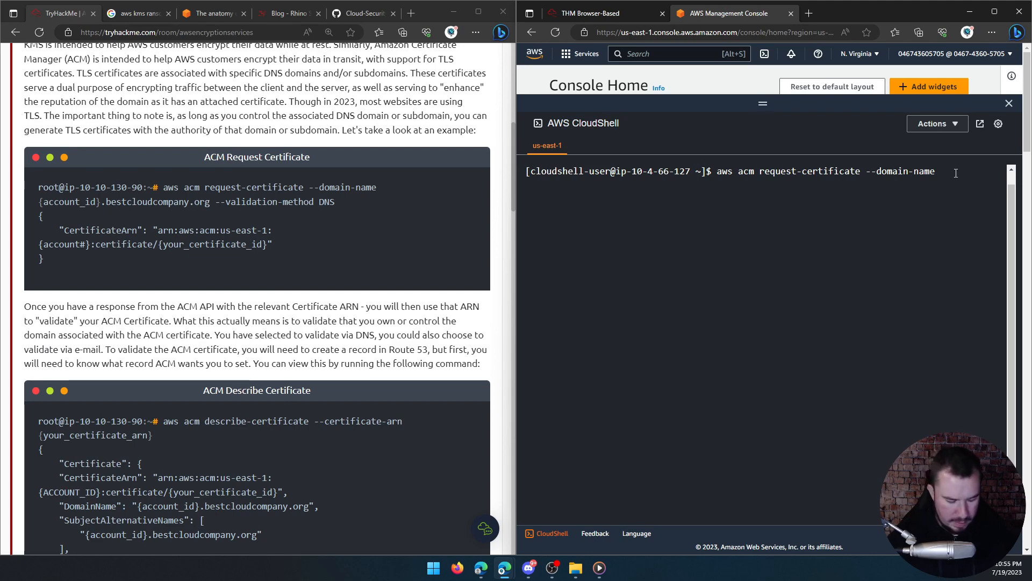
key(ctrl+v)
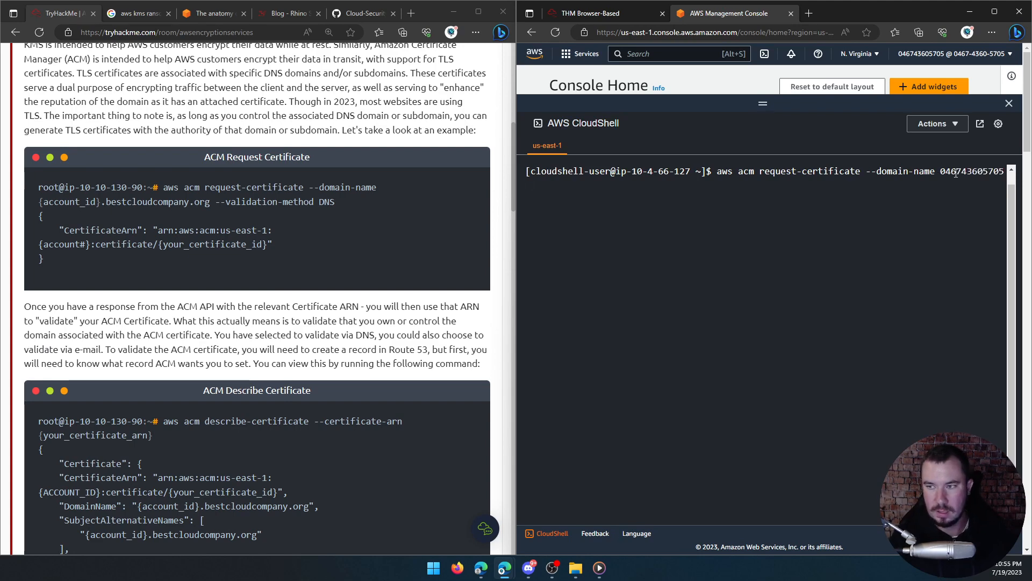
text(.)
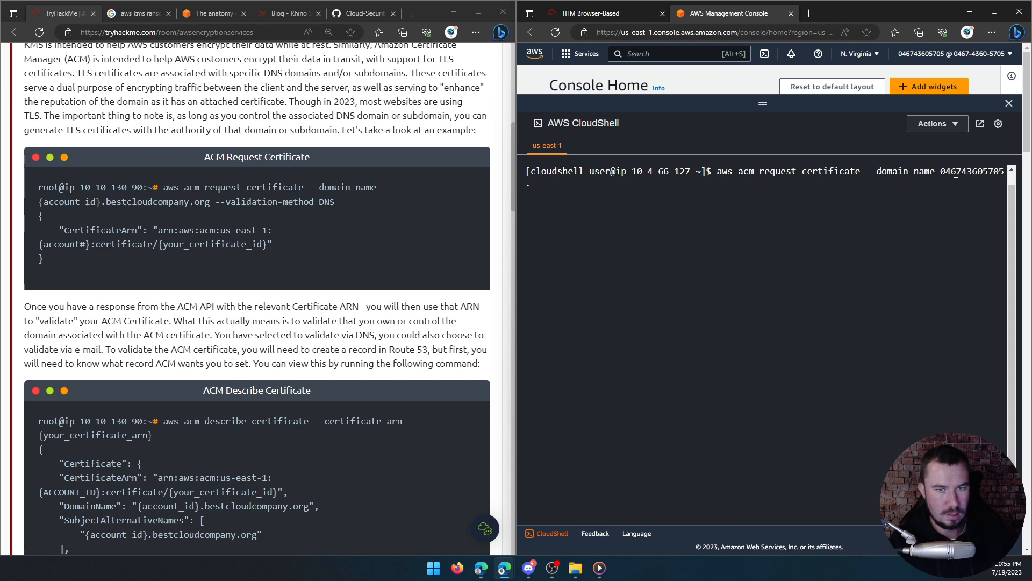
Step: Request an ACM certificate for the account ID's subdomain of bestcloudcompany.org, using the DNS validation method
text(bestcloudcompany.o)
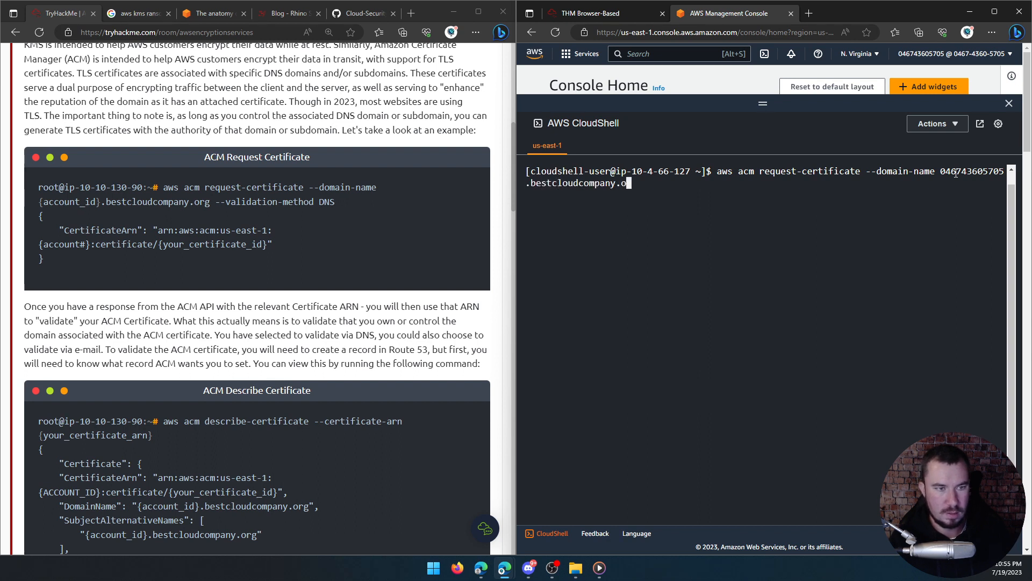
text(rg --validation-metho)
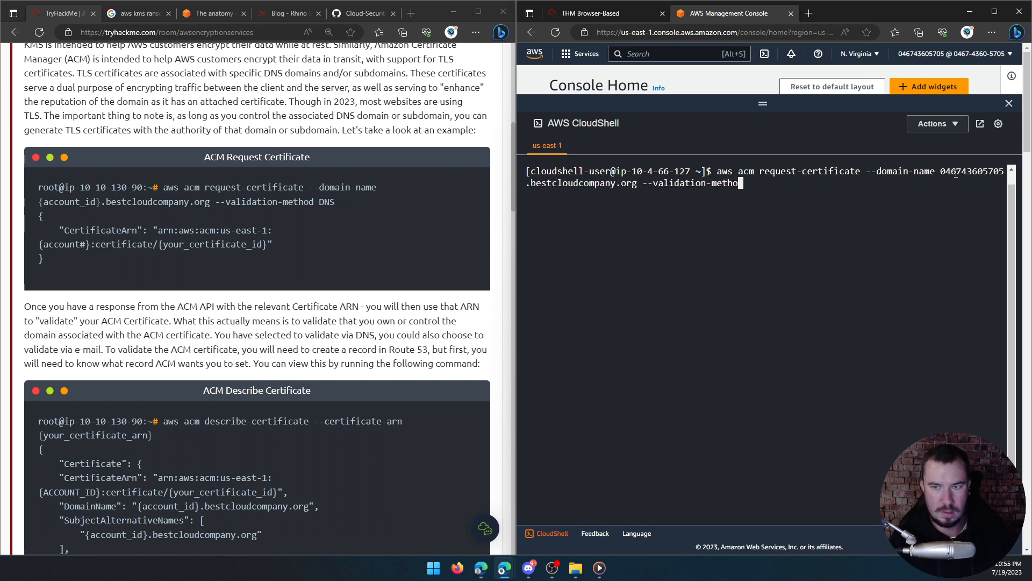
text(d DNS)
key(Return)
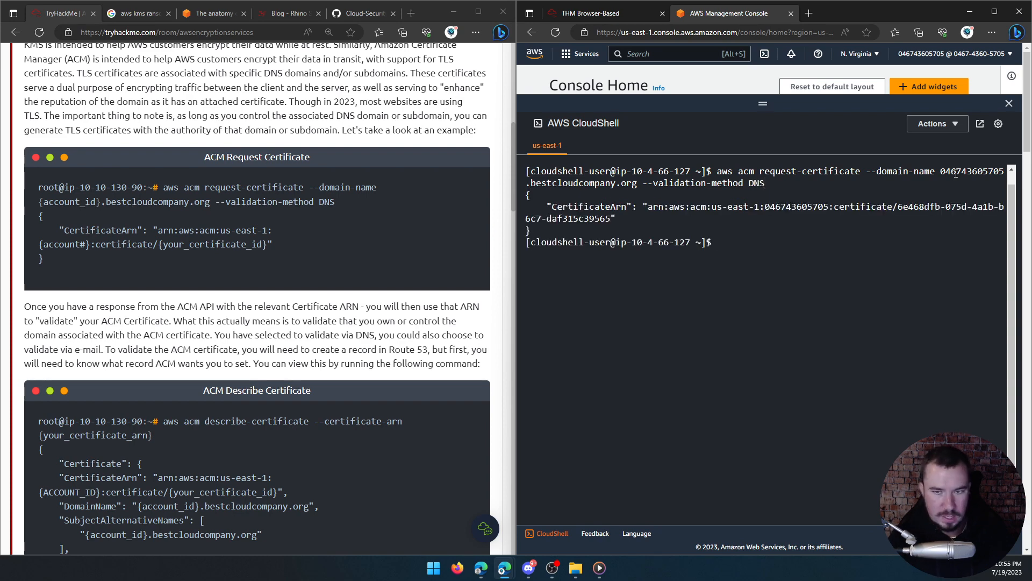
Step: Copy the certificate request command and its CertificateArn response into the Sublime Text notes on the AttackBox, followed by blank lines
drag(563, 231, 529, 170)
right_click(533, 178)
click(563, 240)
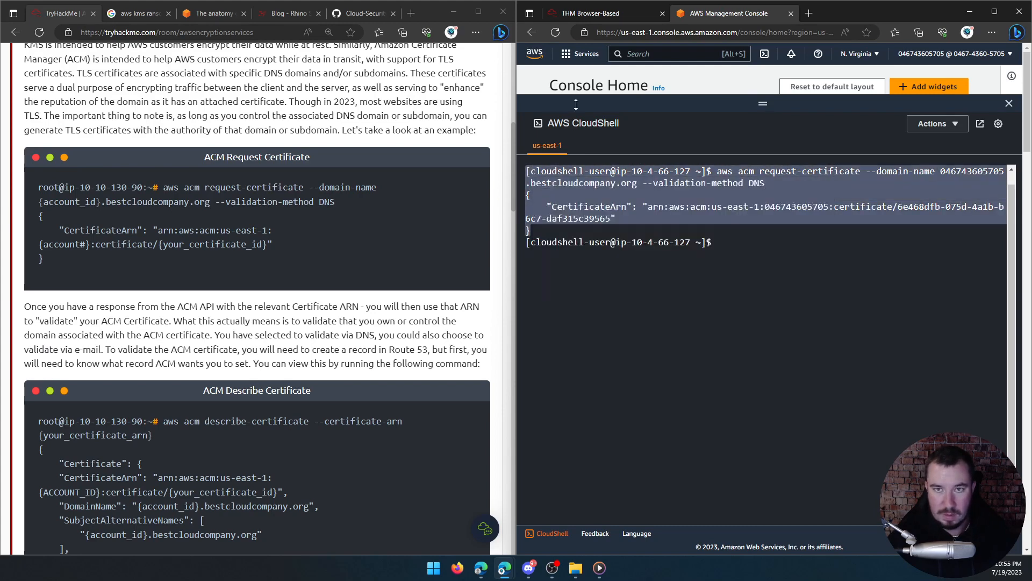
click(597, 13)
key(ctrl+v)
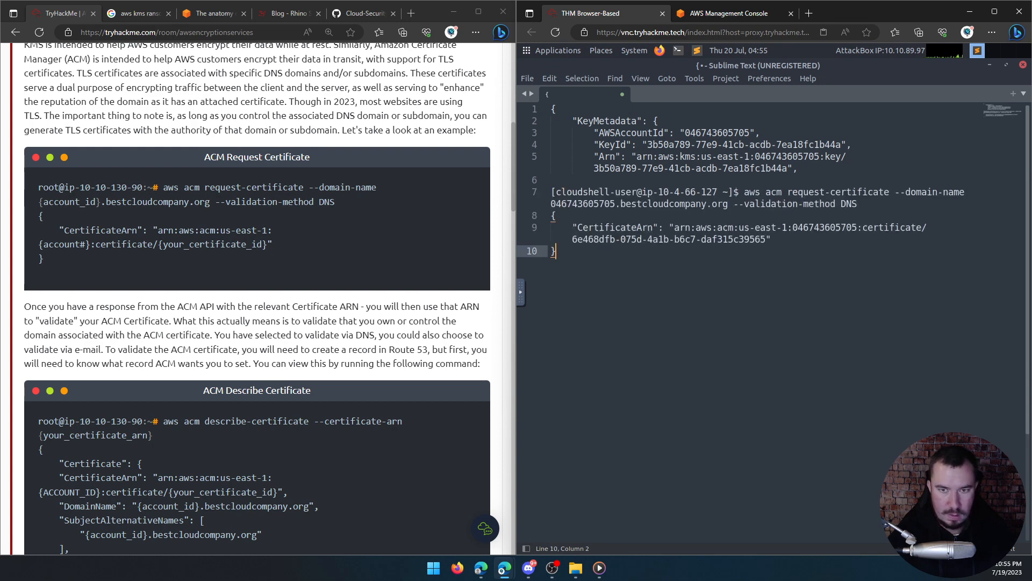
key(Return)
key(Return)
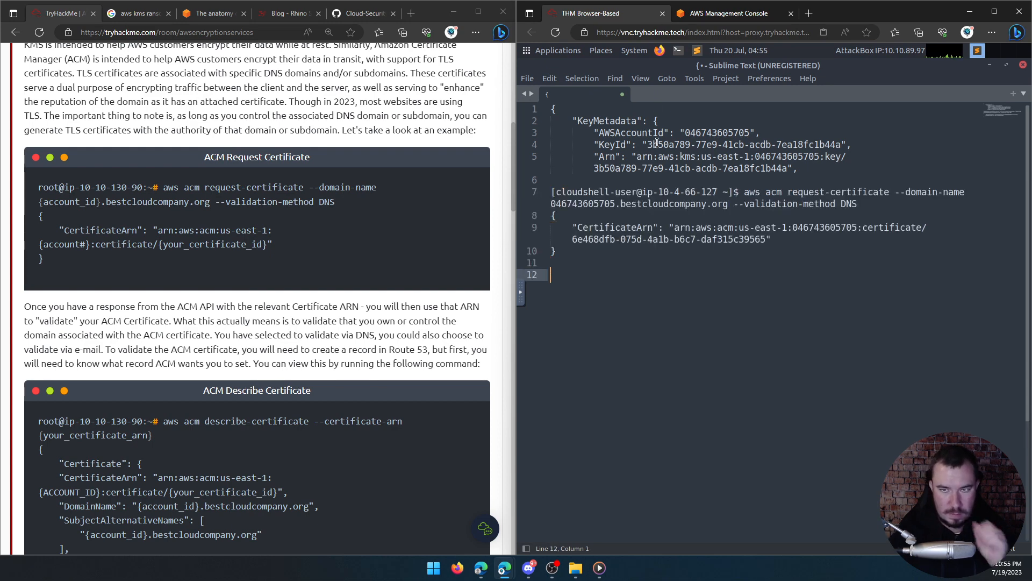
Step: Back in AWS CloudShell, run aws acm describe-certificate with --certificate-arn and the ARN copied from the certificate request response
click(722, 16)
click(720, 284)
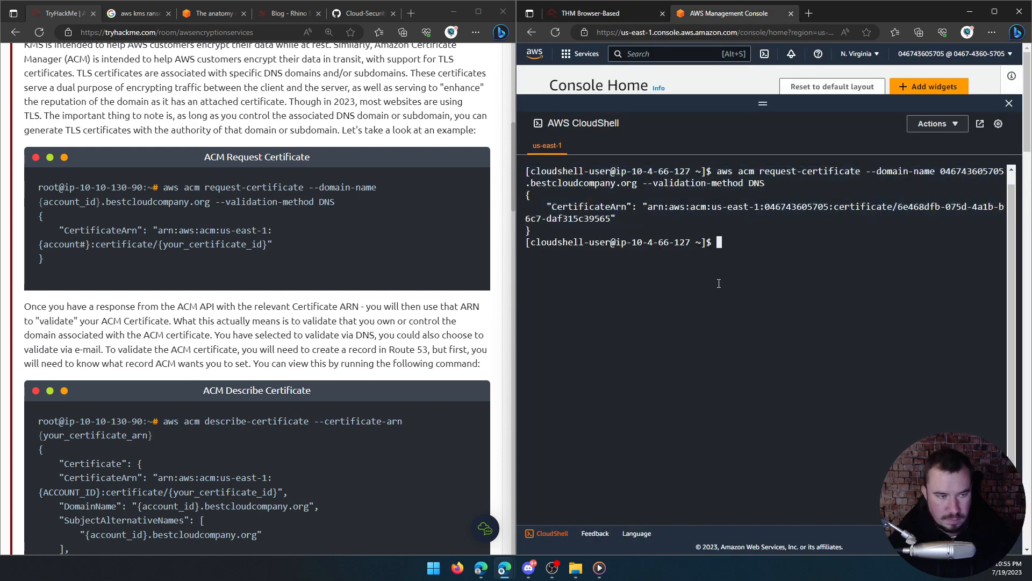
scroll(282, 326, down, 1)
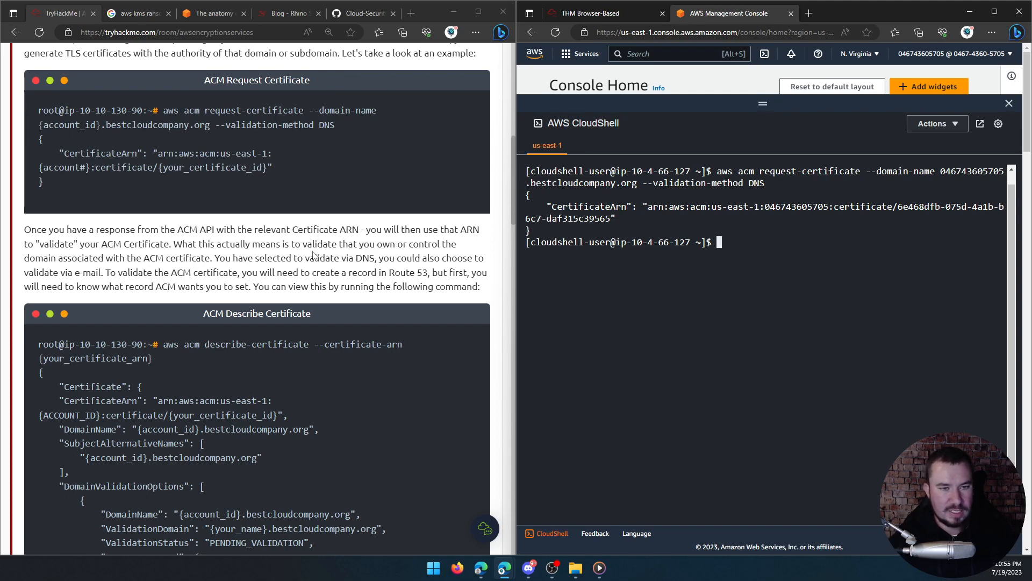
scroll(296, 257, down, 1)
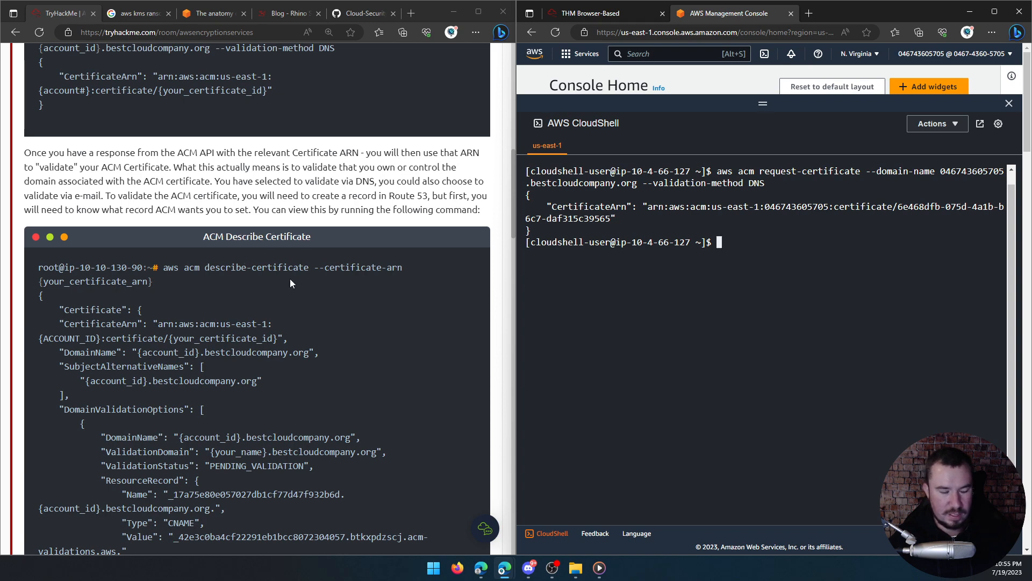
text(aws acm des)
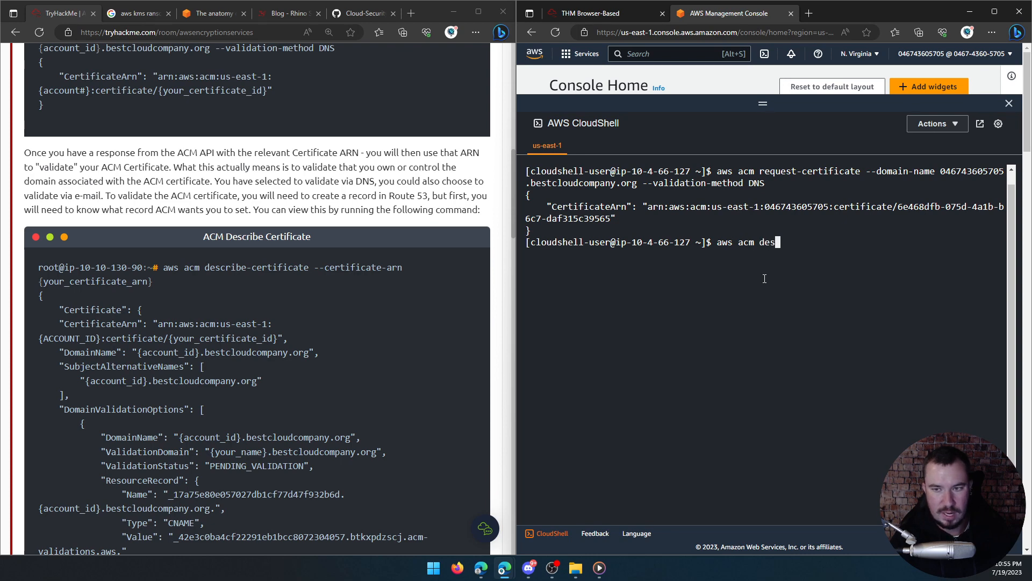
text(cribe-certificate )
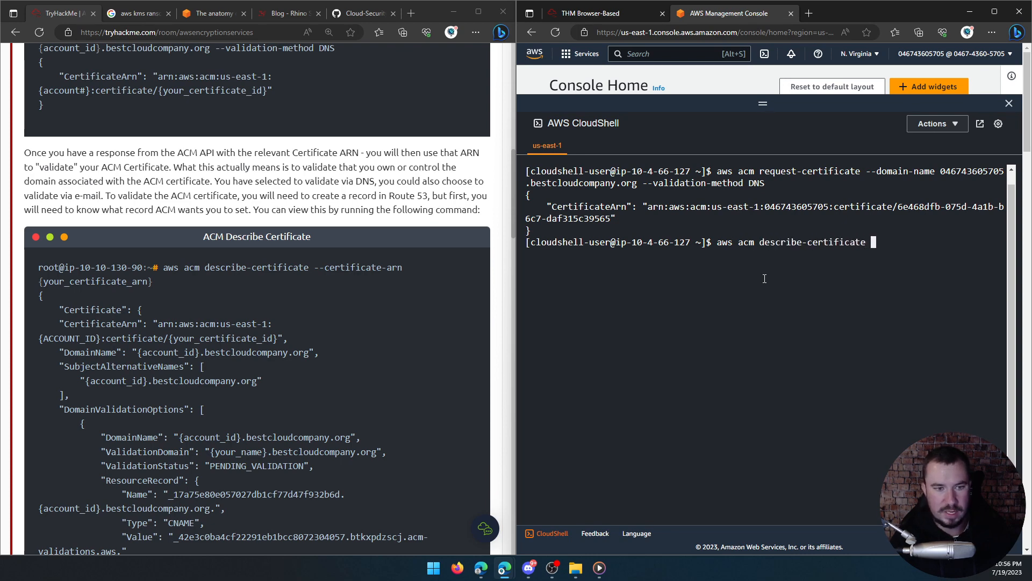
text(--certificate-arn)
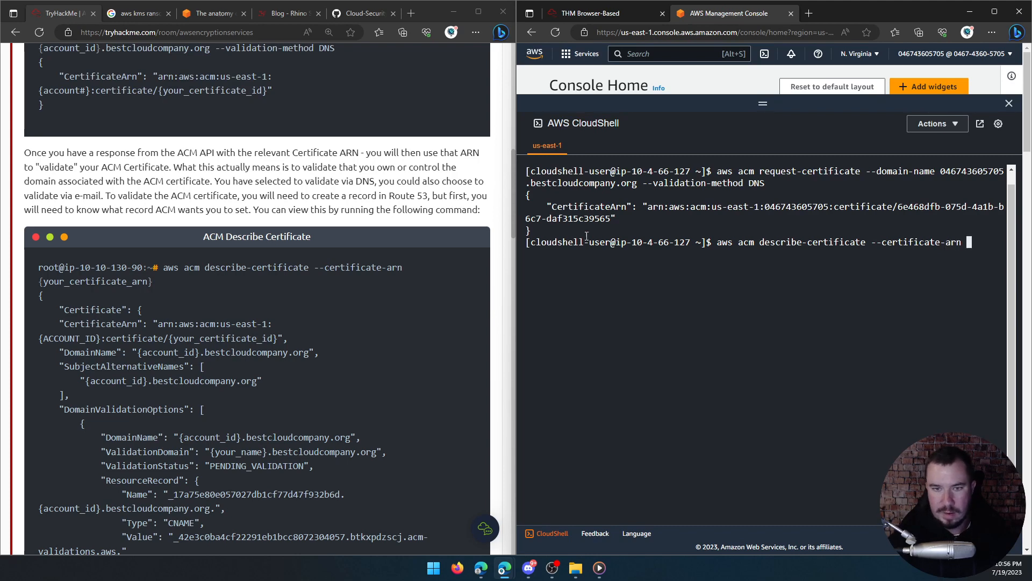
drag(612, 219, 649, 208)
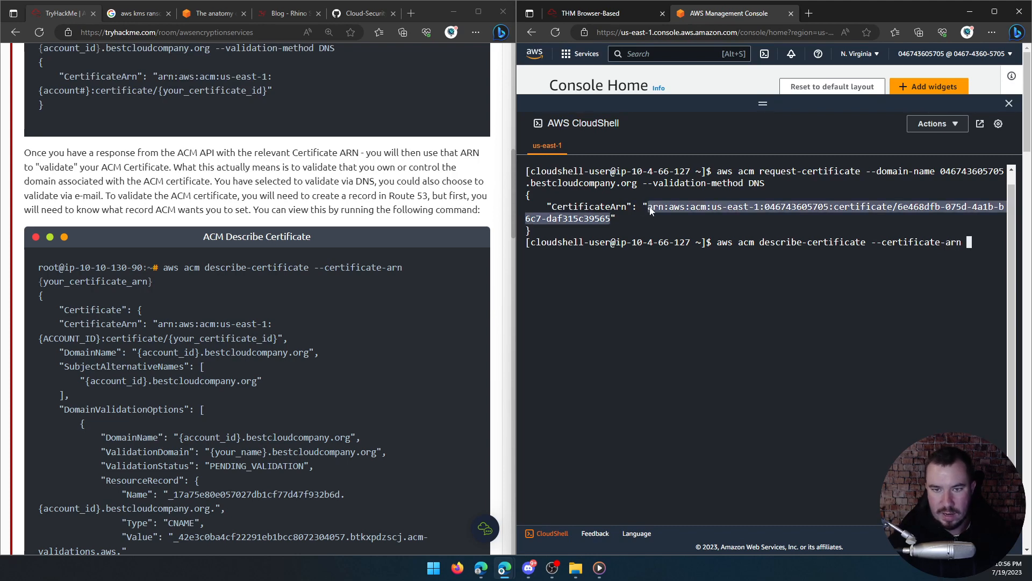
right_click(651, 211)
click(685, 271)
click(981, 243)
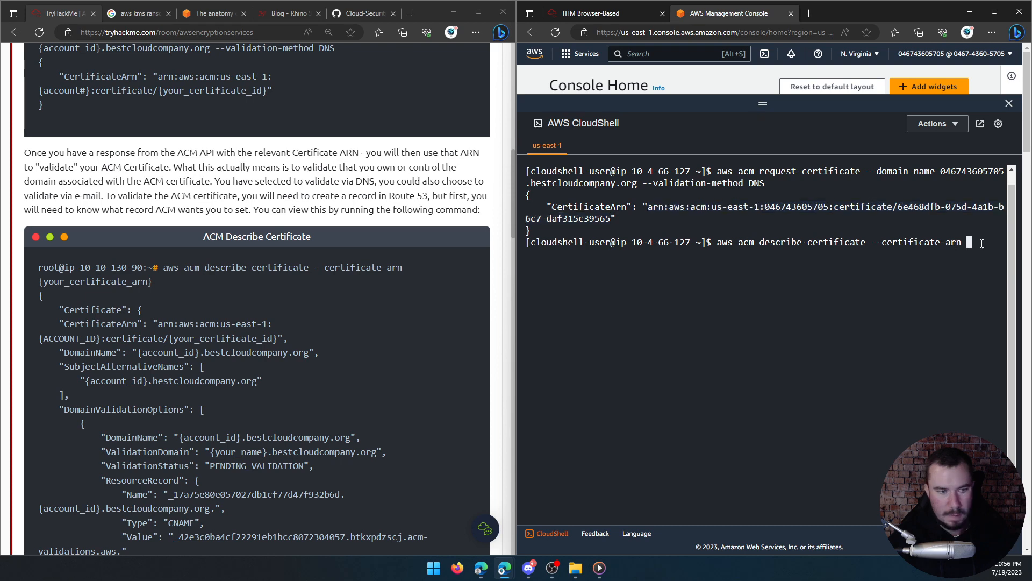
key(ctrl+v)
key(Return)
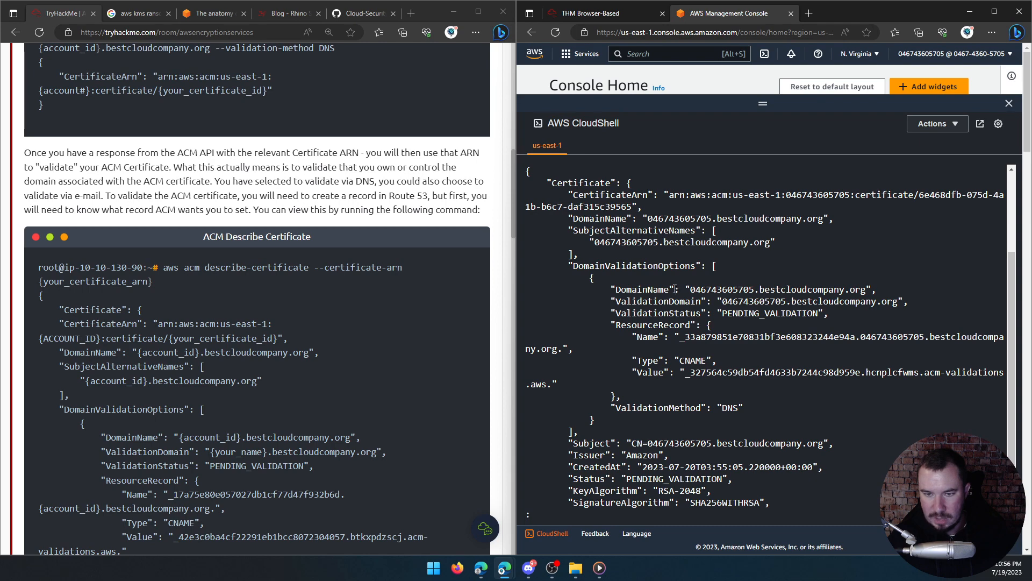
Step: Page through the certificate description to its end, checking the validation and resource record details, and leave the pager
drag(695, 300, 653, 305)
click(693, 314)
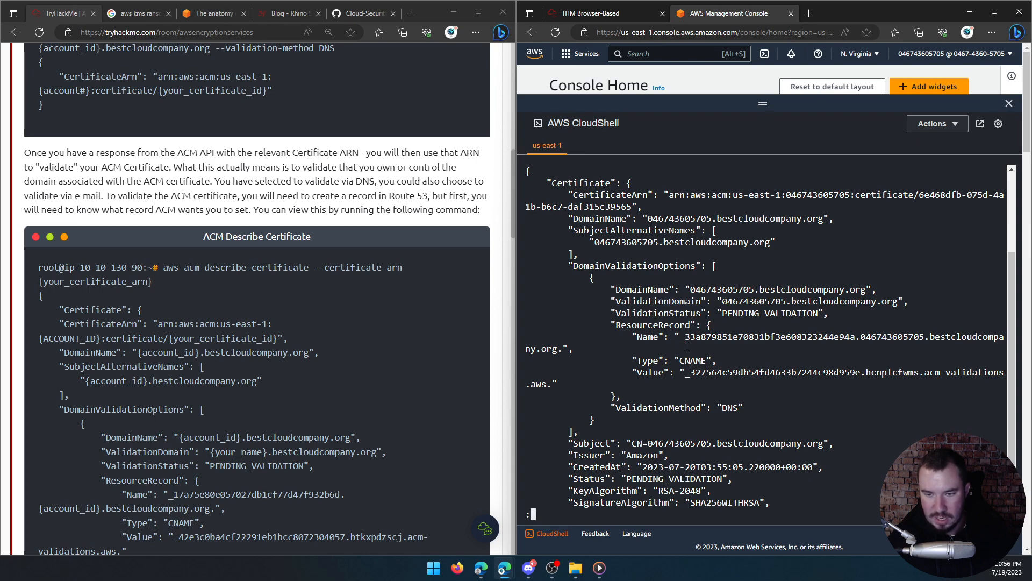
scroll(687, 347, down, 3)
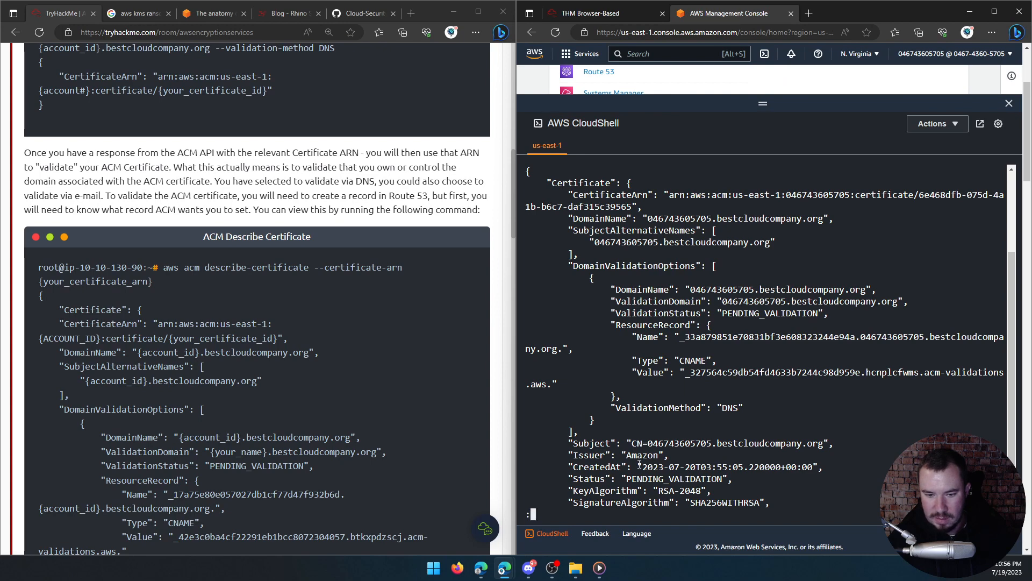
key(Down)
key(Down)
key(Down)
key(Down)
key(Down)
key(Down)
key(Down)
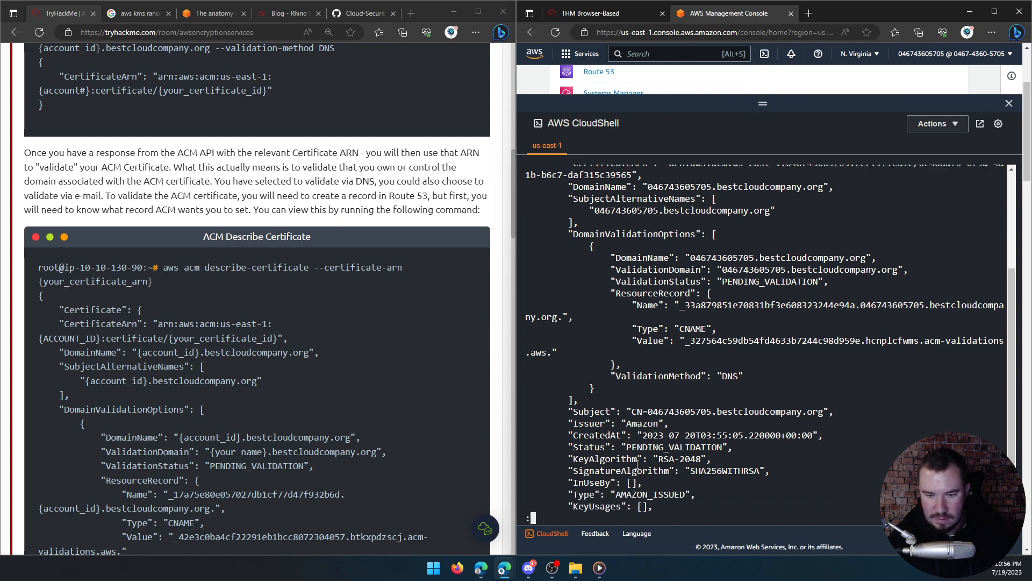
key(Down)
key(Down)
key(Down)
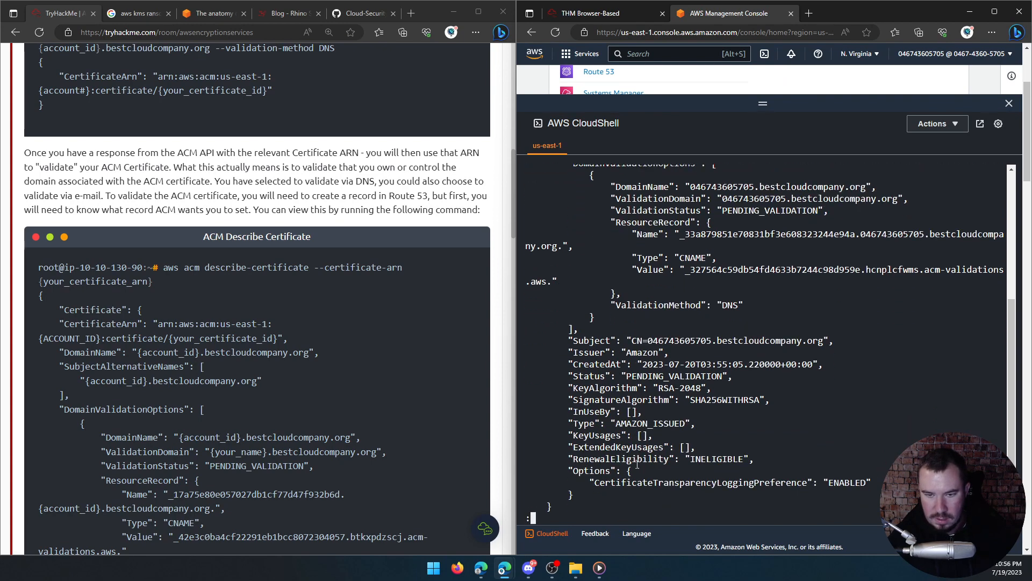
key(q)
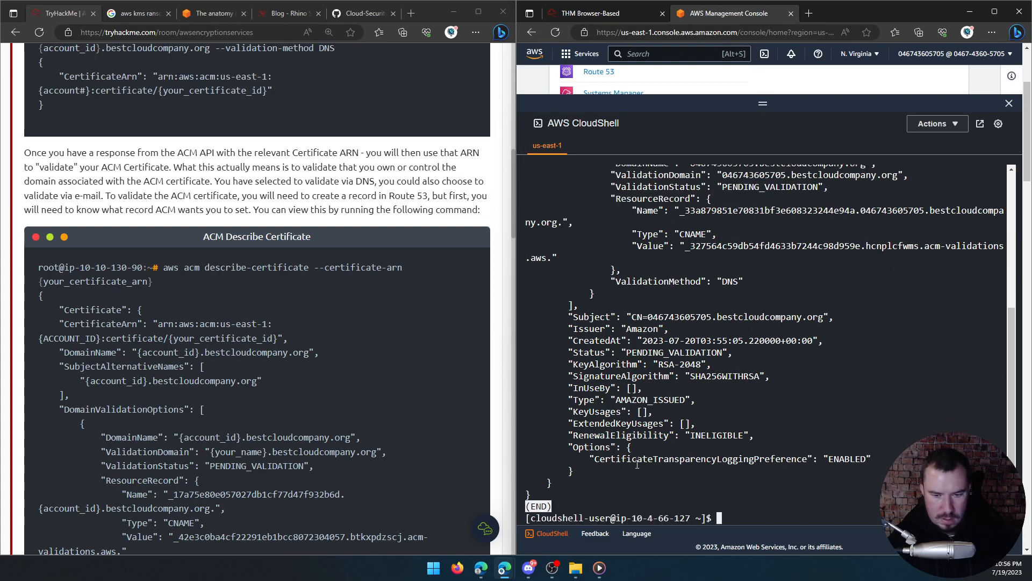
Step: Read the TryHackMe instructions on creating acm-record.txt and its template for the Route 53 validation record
scroll(178, 288, down, 3)
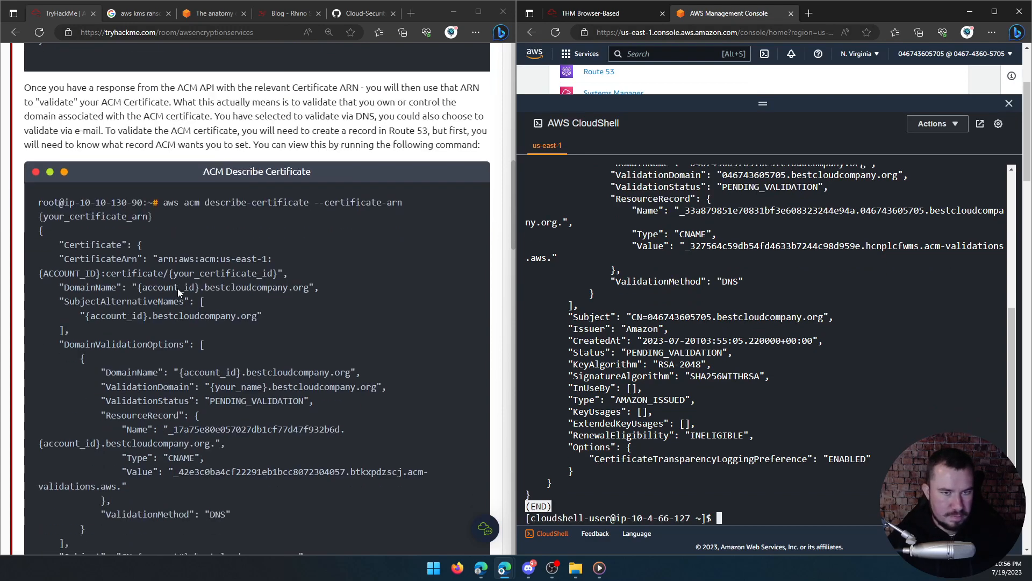
scroll(175, 299, down, 1)
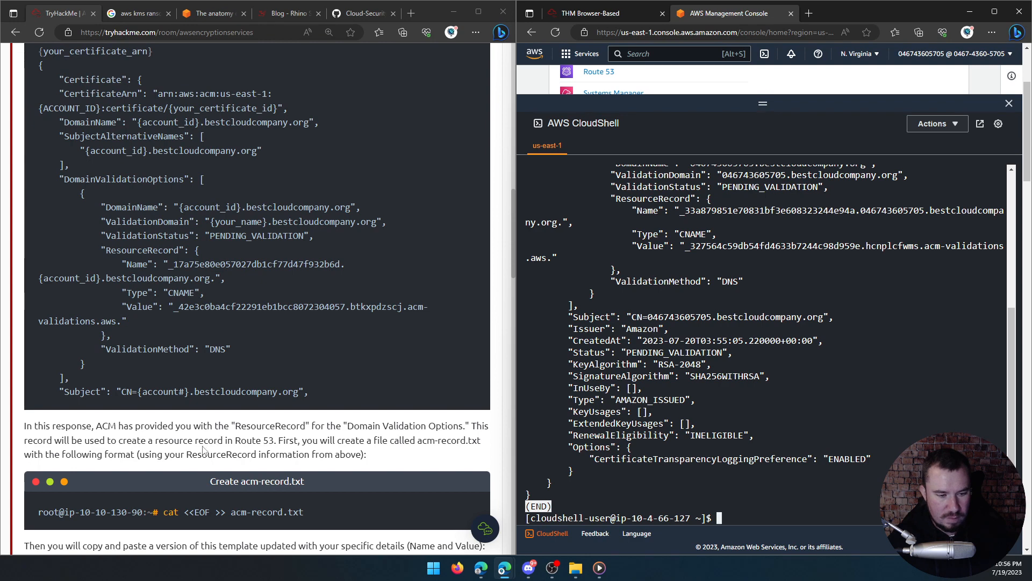
scroll(155, 421, down, 3)
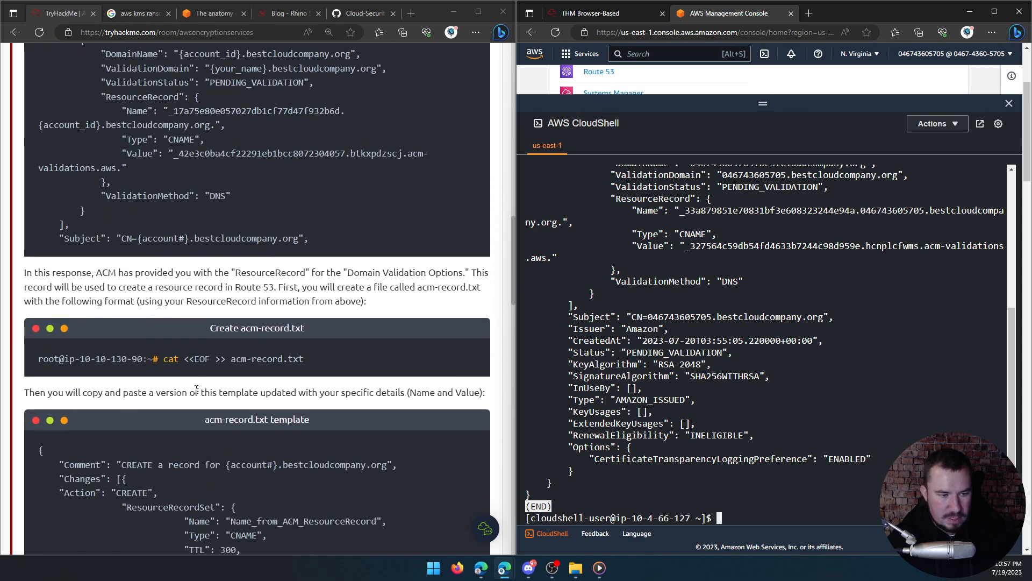
scroll(218, 399, down, 2)
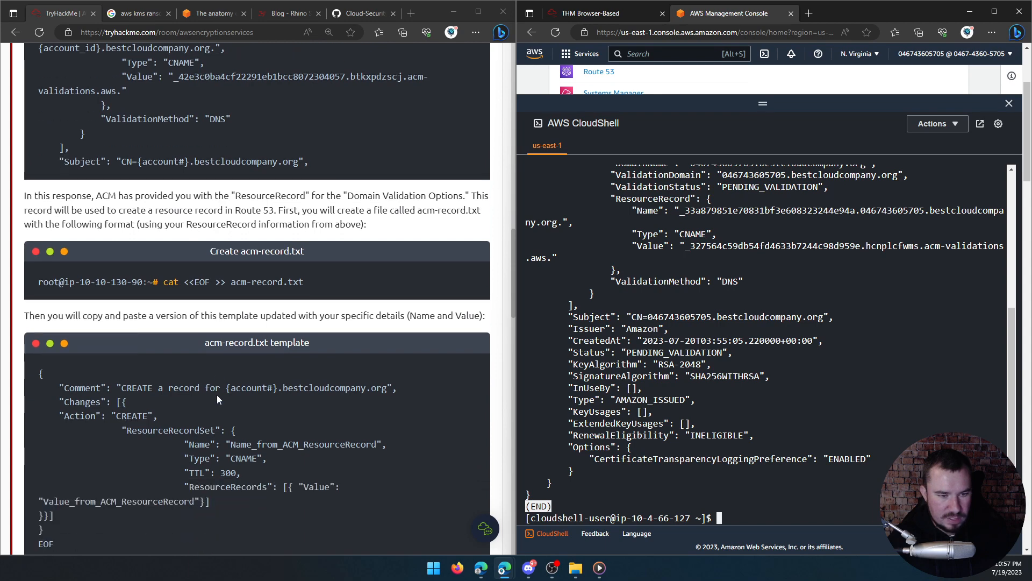
scroll(140, 390, down, 2)
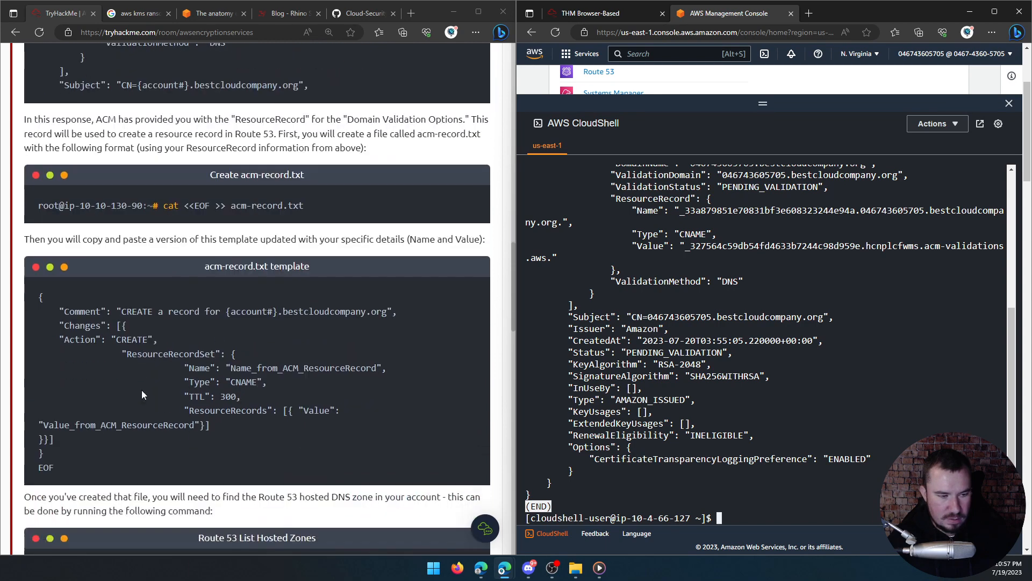
scroll(137, 388, up, 2)
scroll(150, 352, up, 2)
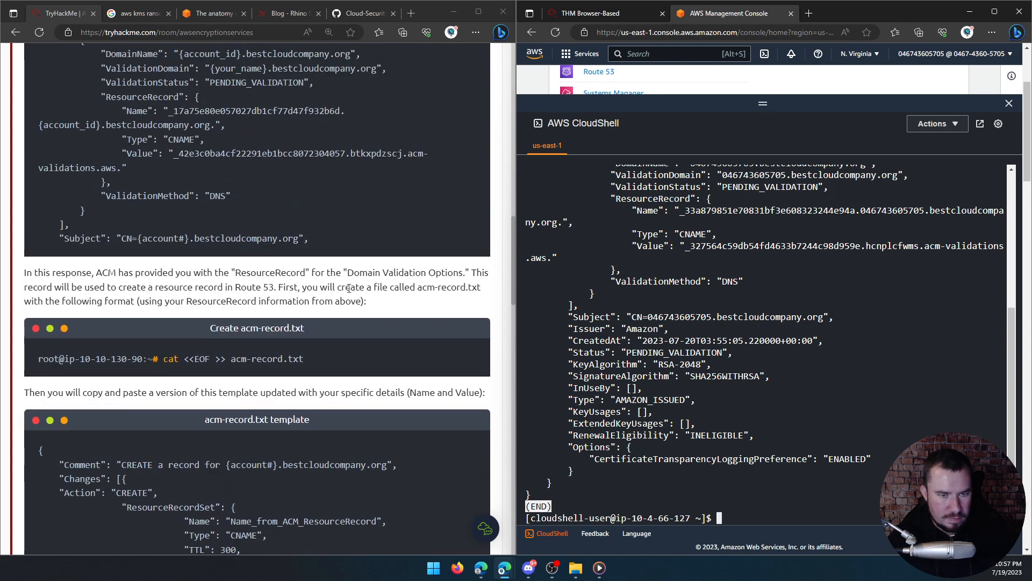
scroll(320, 305, down, 3)
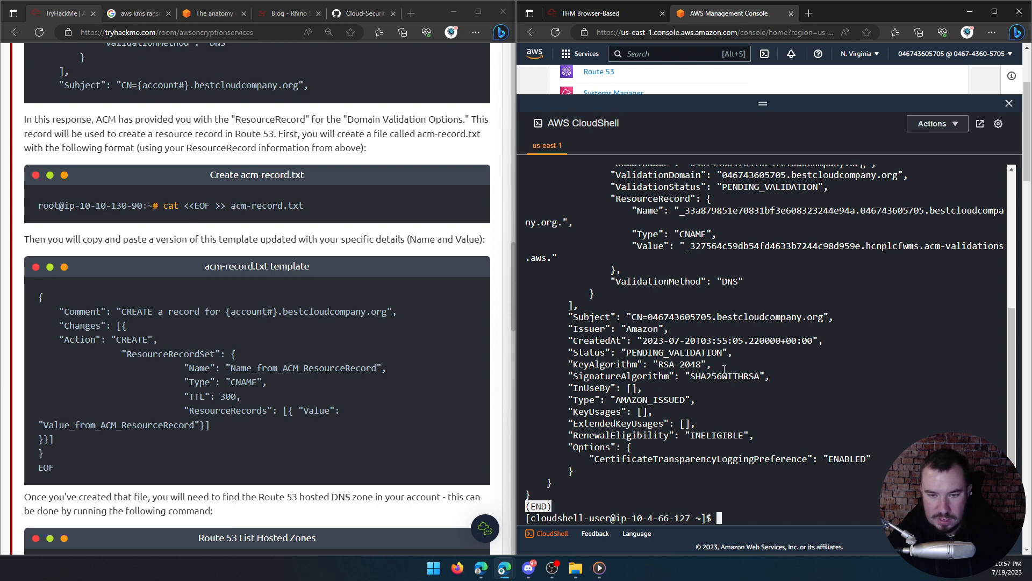
Step: Copy the certificate's domain validation details, including the CNAME ResourceRecord, into the Sublime Text notes below the certificate ARN, followed by blank lines
scroll(733, 369, up, 4)
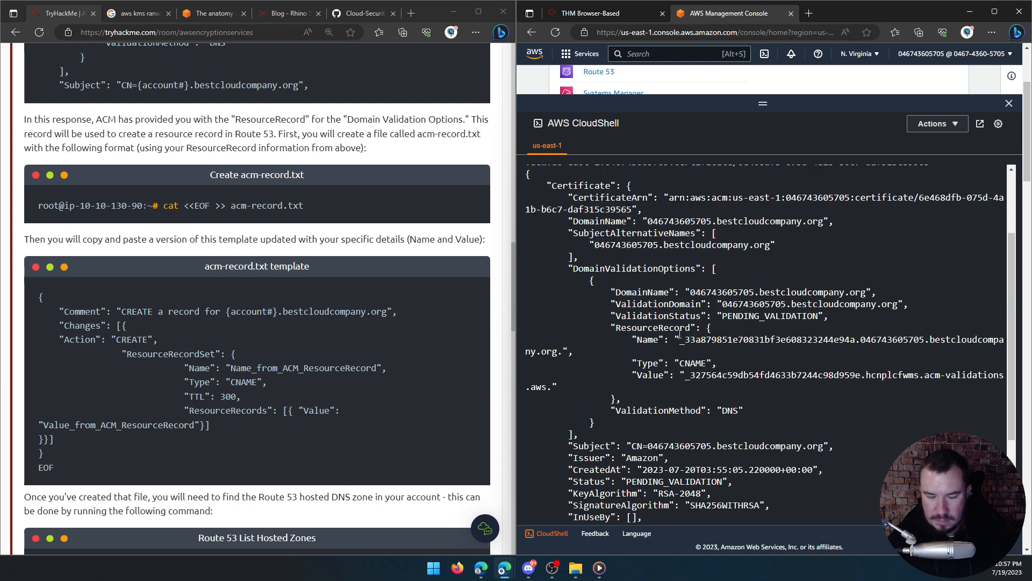
scroll(662, 316, up, 3)
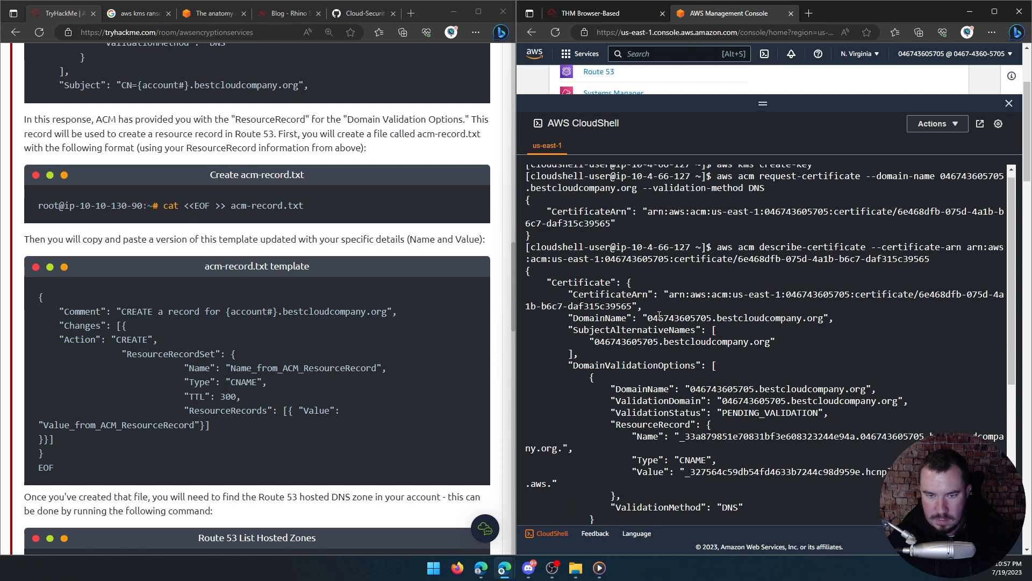
scroll(659, 315, down, 3)
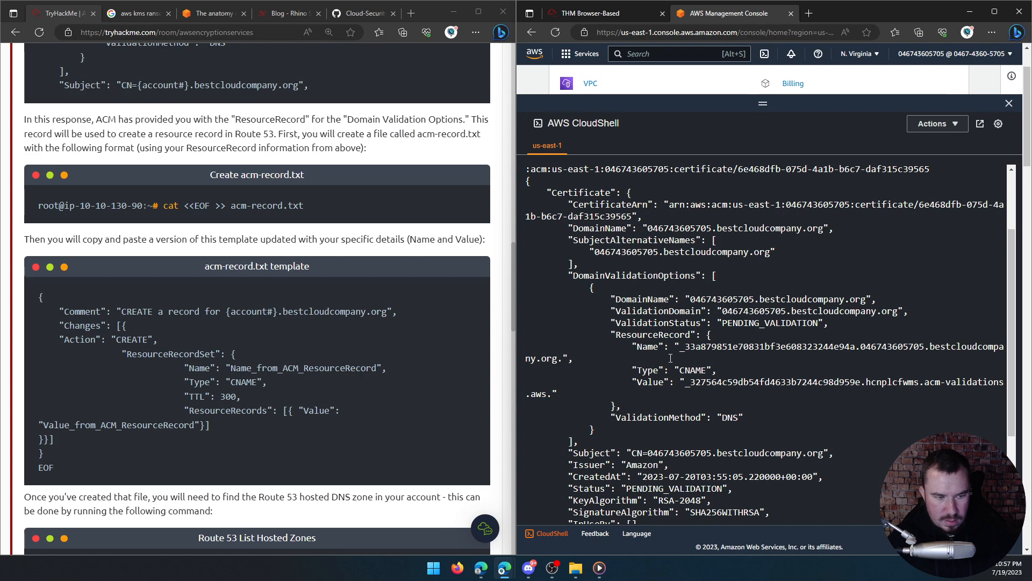
scroll(670, 357, down, 1)
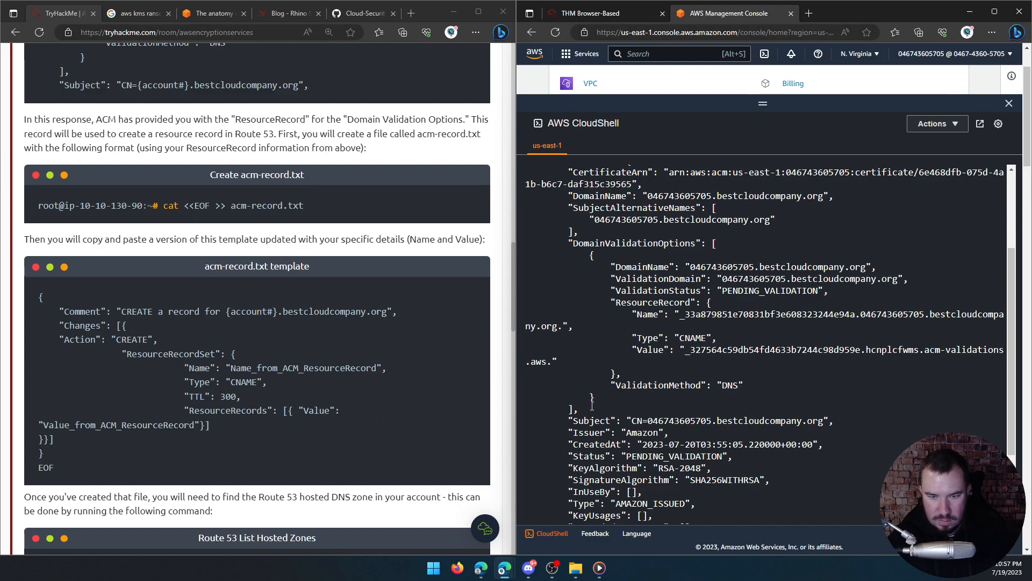
drag(581, 410, 520, 265)
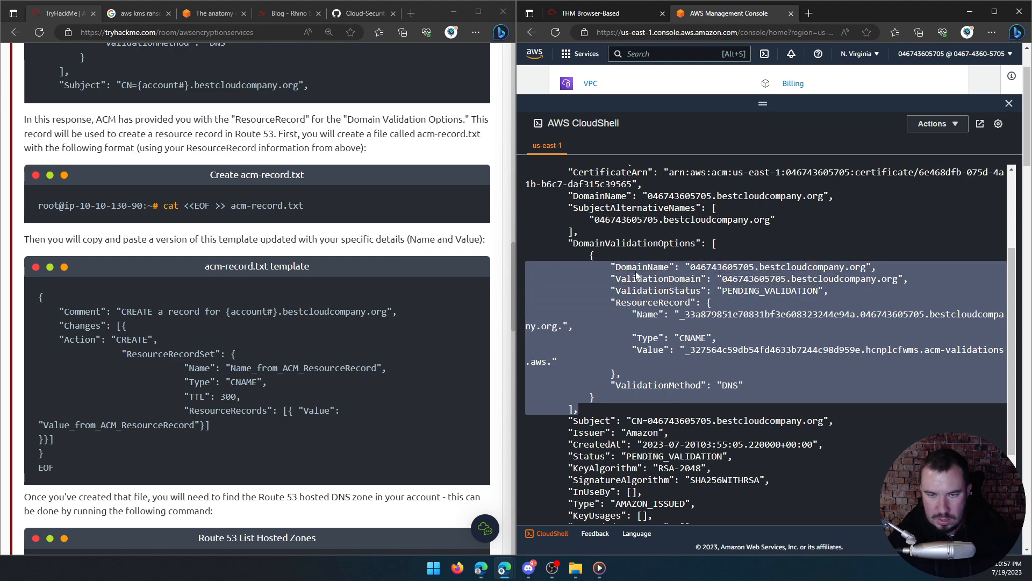
right_click(637, 272)
click(673, 335)
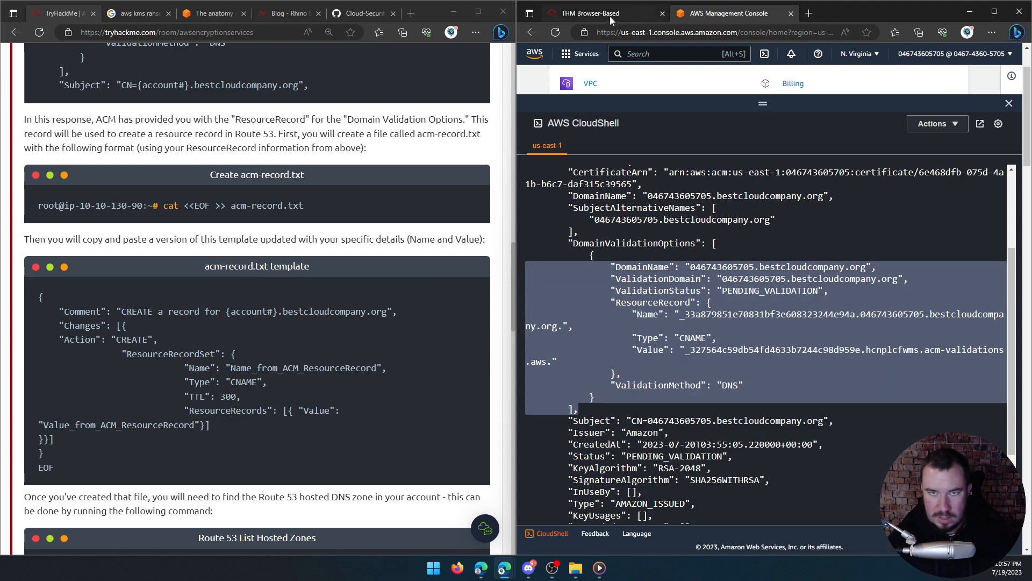
click(640, 12)
key(ctrl+v)
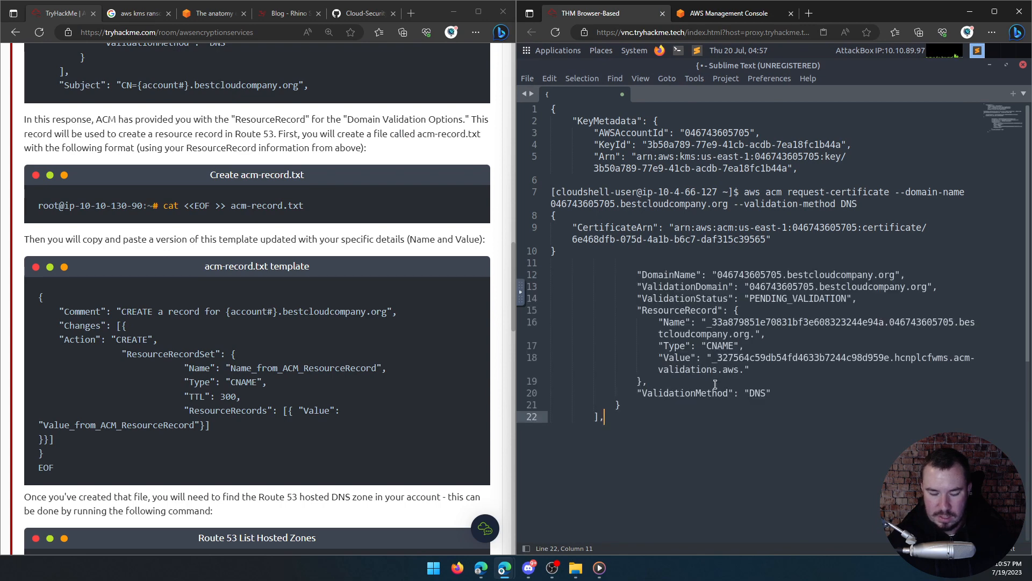
key(Return)
key(Return)
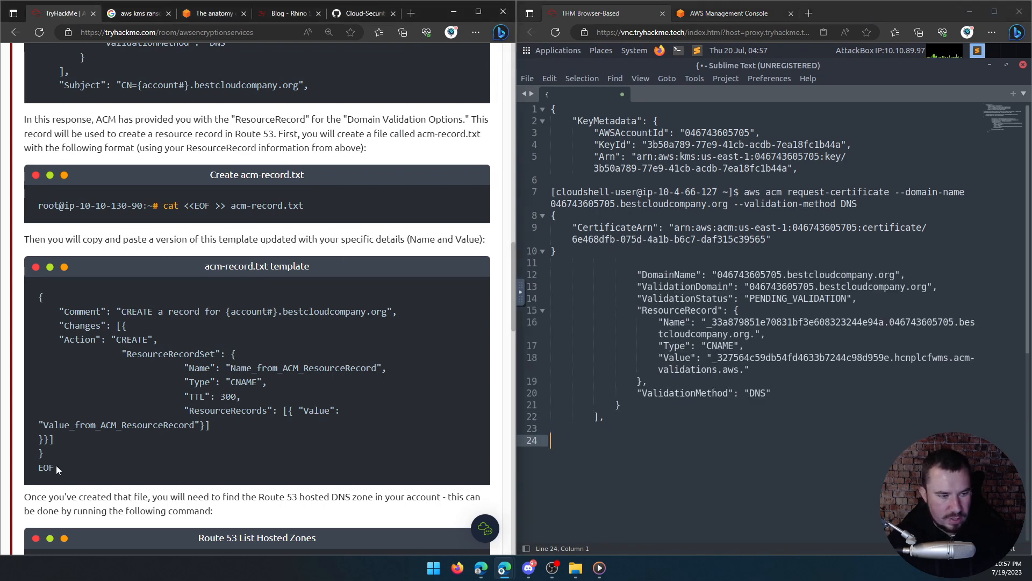
Step: Copy the whole acm-record.txt template, through EOF, from the TryHackMe page into the Sublime Text notes below the validation details
drag(56, 465, 31, 302)
key(ctrl+c)
click(591, 462)
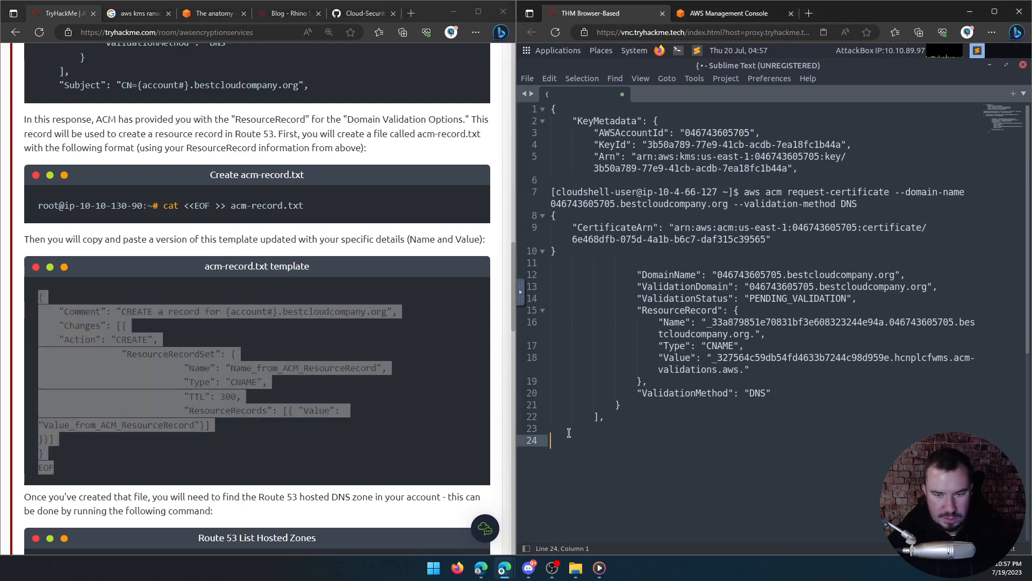
key(ctrl+v)
scroll(640, 414, down, 4)
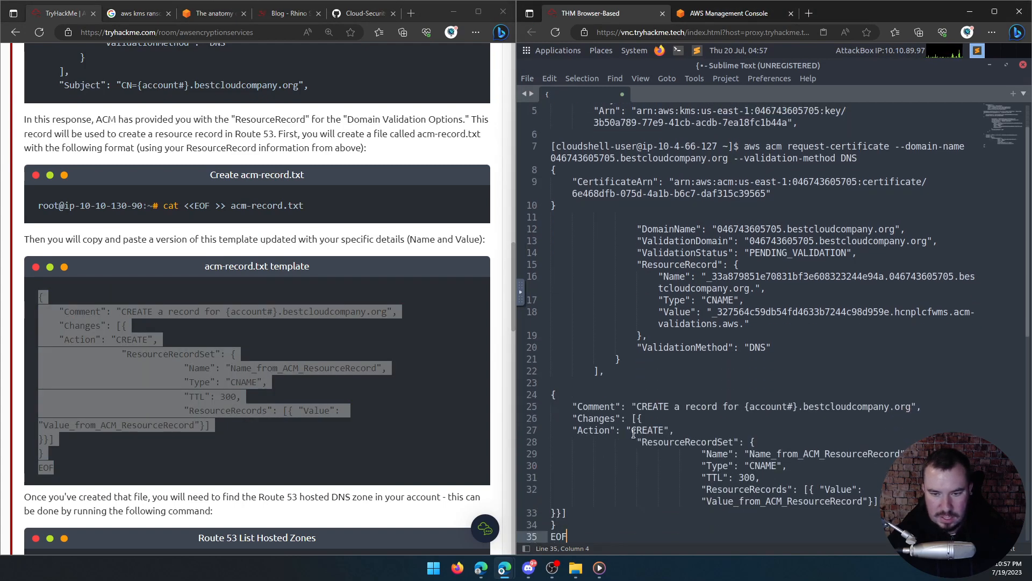
scroll(680, 368, up, 1)
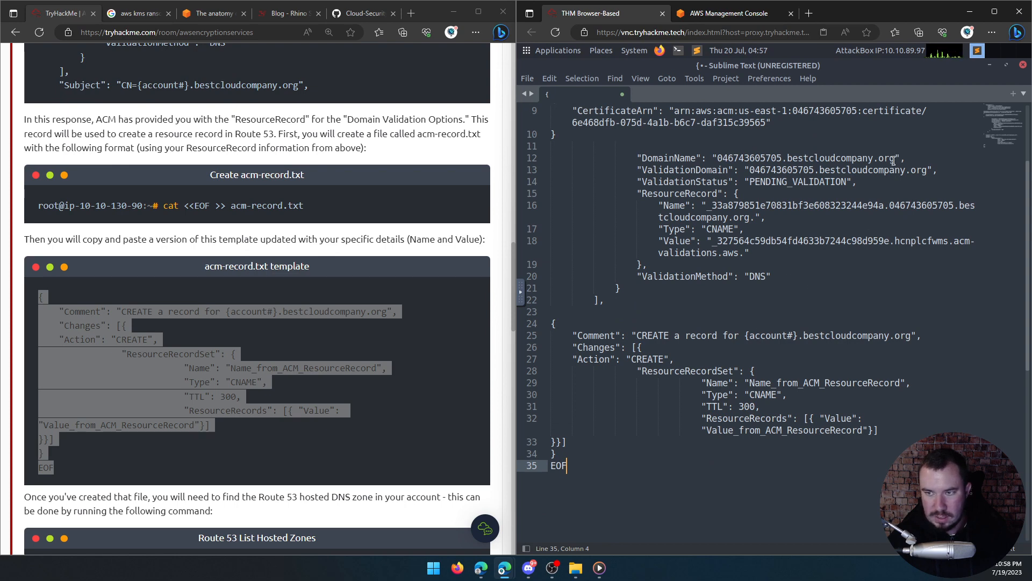
Step: Replace {account#}.bestcloudcompany.org in the template's Comment with the certificate's DomainName value
drag(893, 160, 717, 159)
key(ctrl+c)
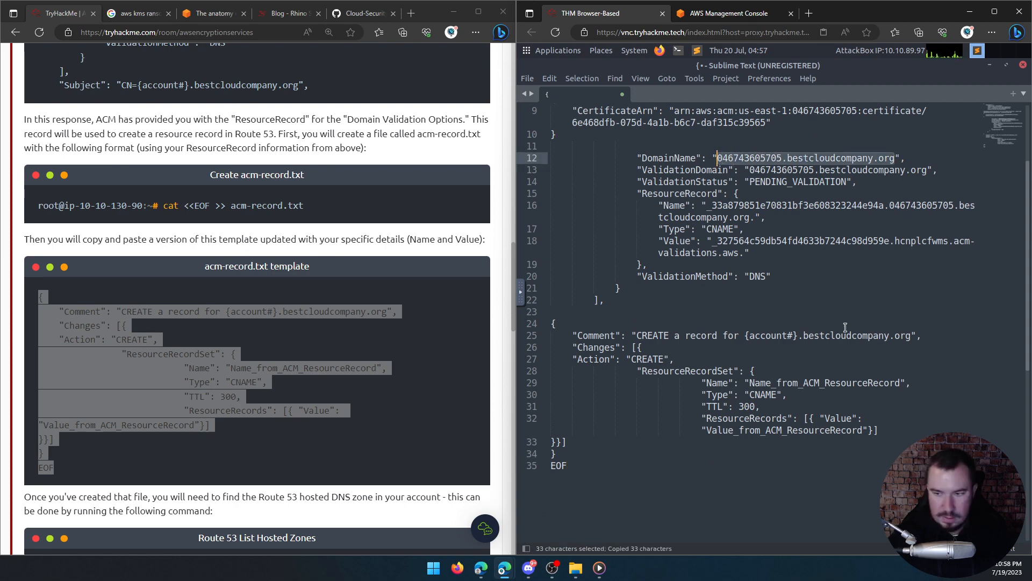
drag(912, 336, 745, 336)
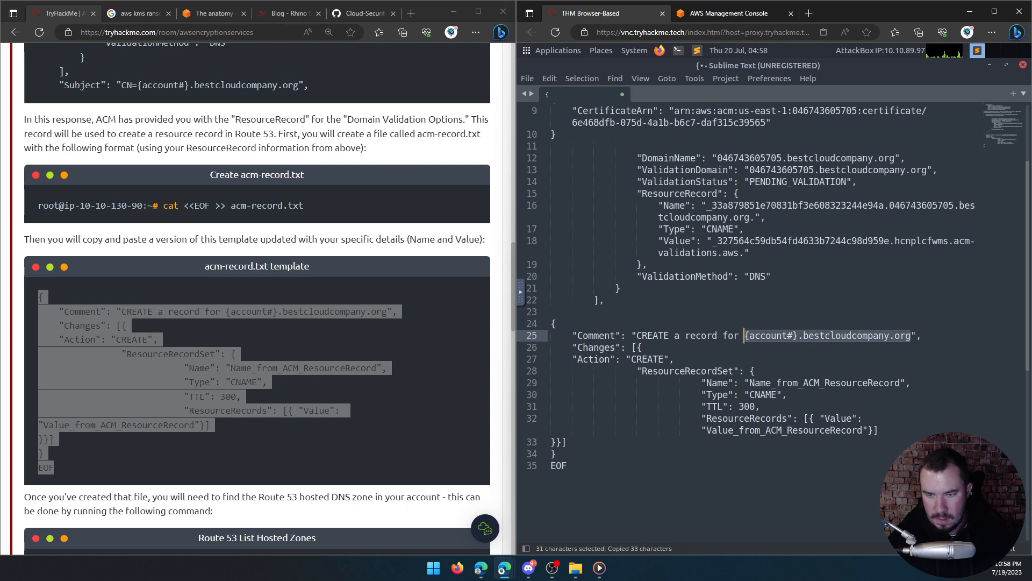
key(ctrl+v)
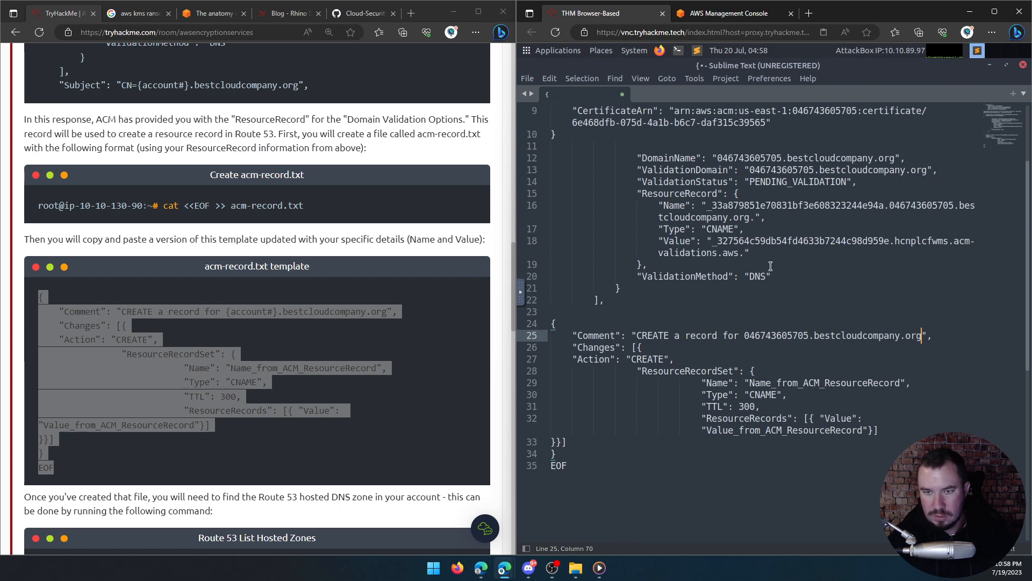
Step: Replace the Name_from_ACM_ResourceRecord placeholder with the ResourceRecord Name value from the certificate details, including its trailing dot
click(750, 205)
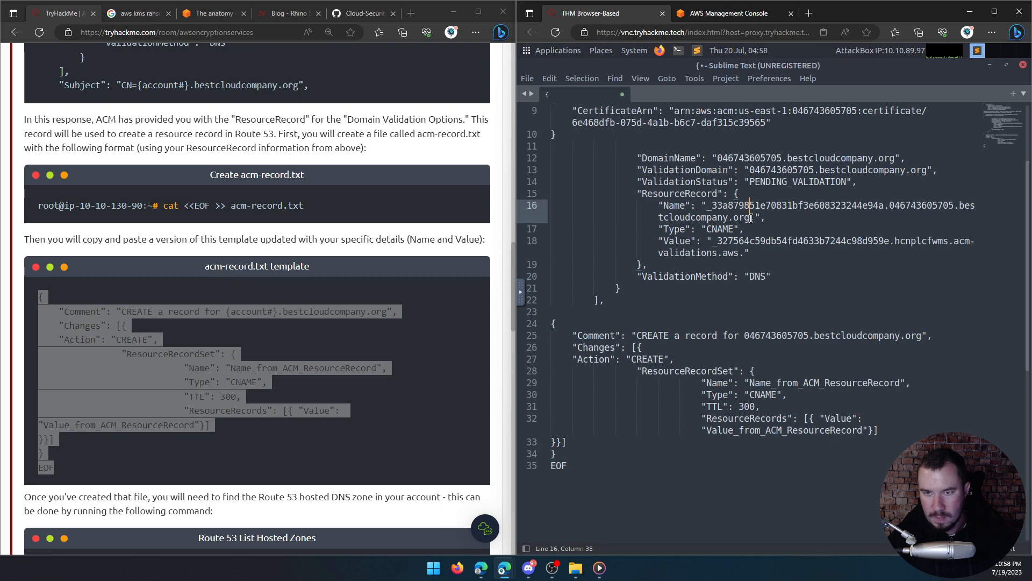
drag(756, 218, 705, 205)
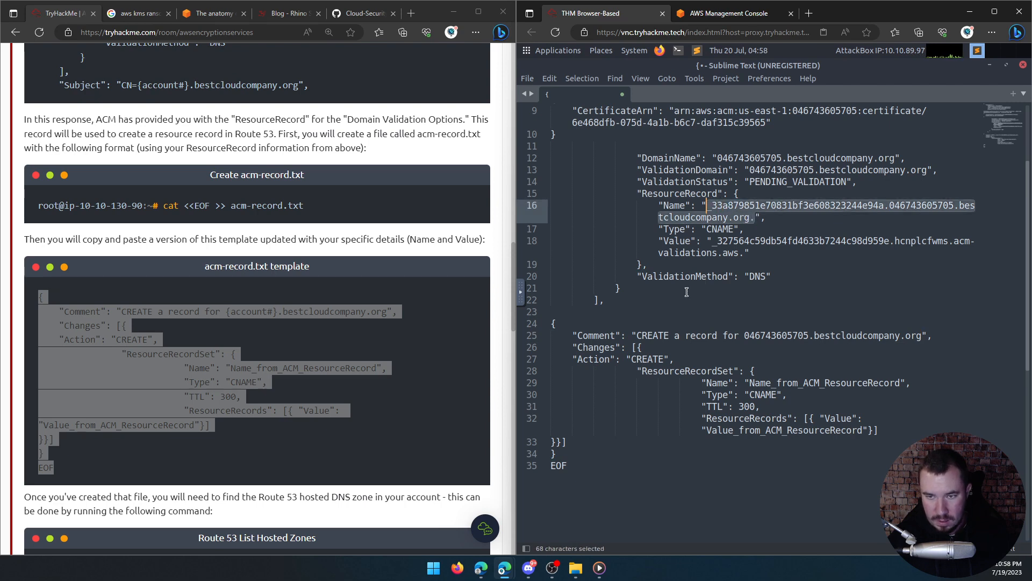
key(ctrl+c)
click(902, 382)
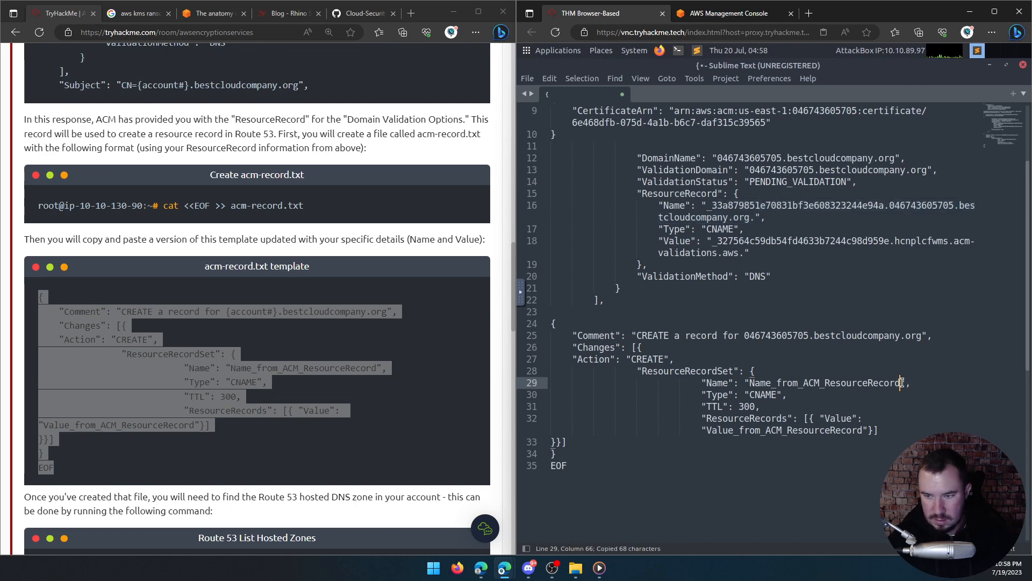
drag(903, 382, 751, 382)
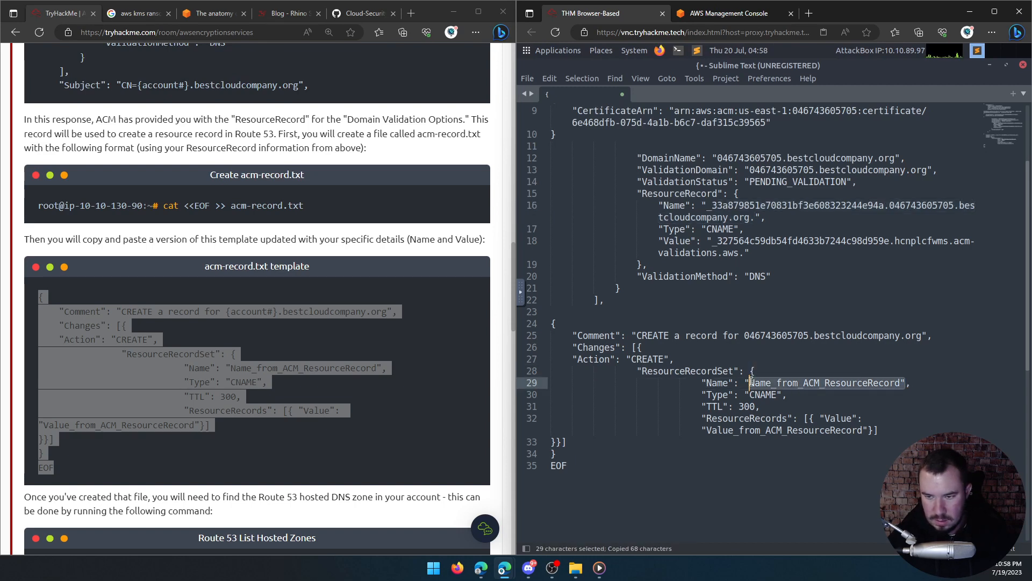
click(904, 390)
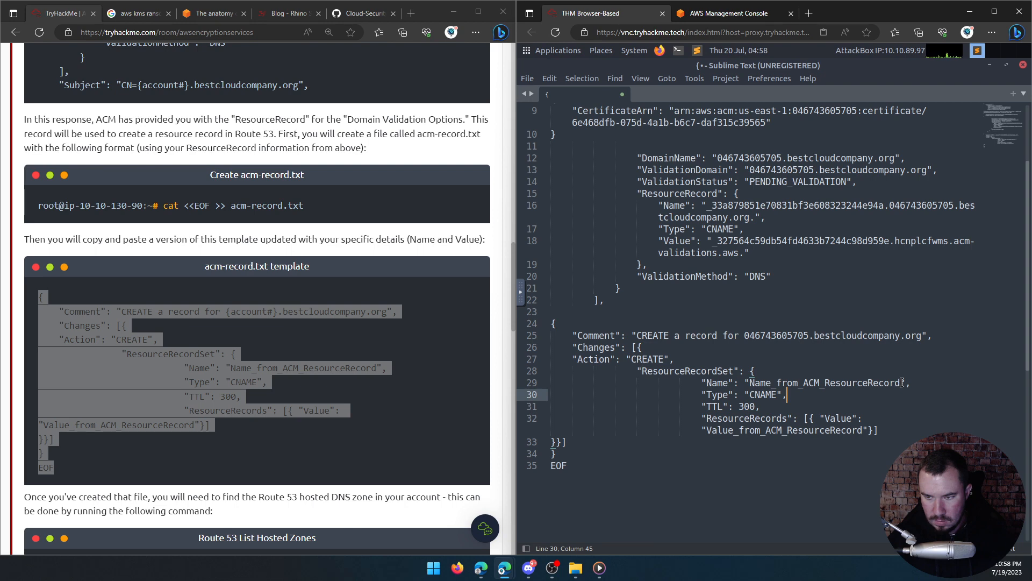
drag(901, 383, 749, 383)
key(ctrl+v)
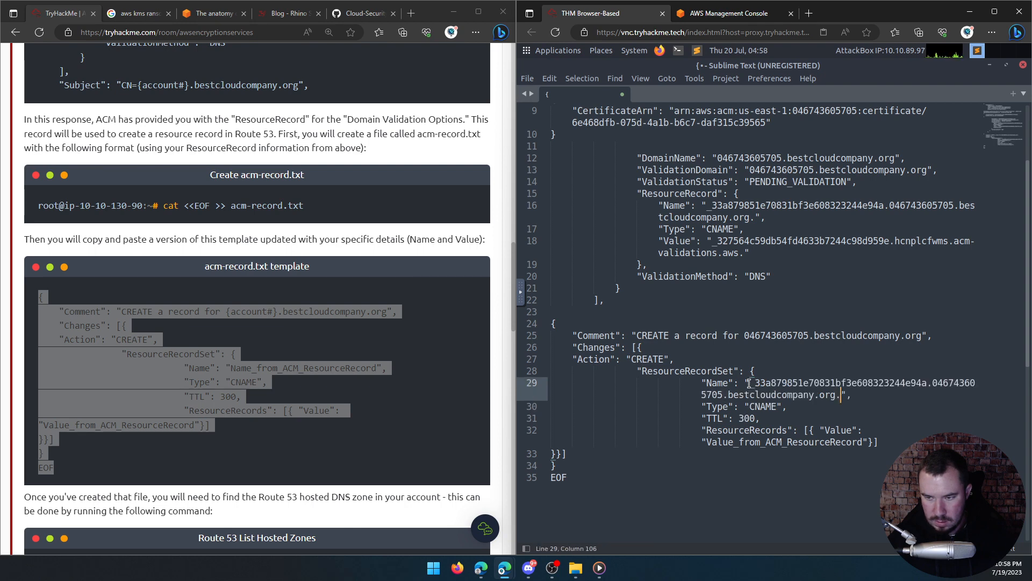
Step: Replace the Value_from_ACM_ResourceRecord placeholder with the CNAME ResourceRecord Value from the certificate details, including its trailing dot
click(761, 406)
click(747, 419)
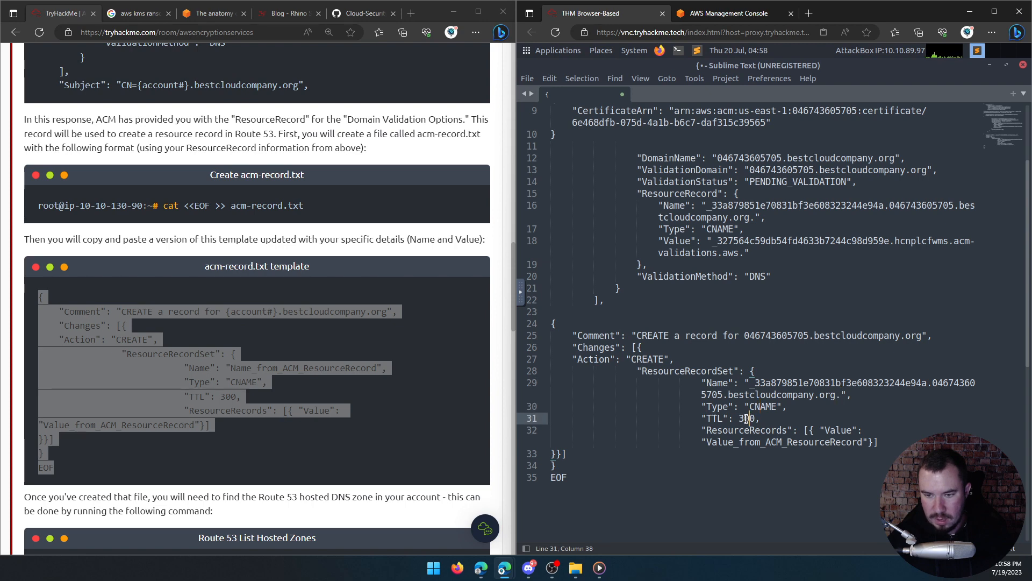
click(771, 430)
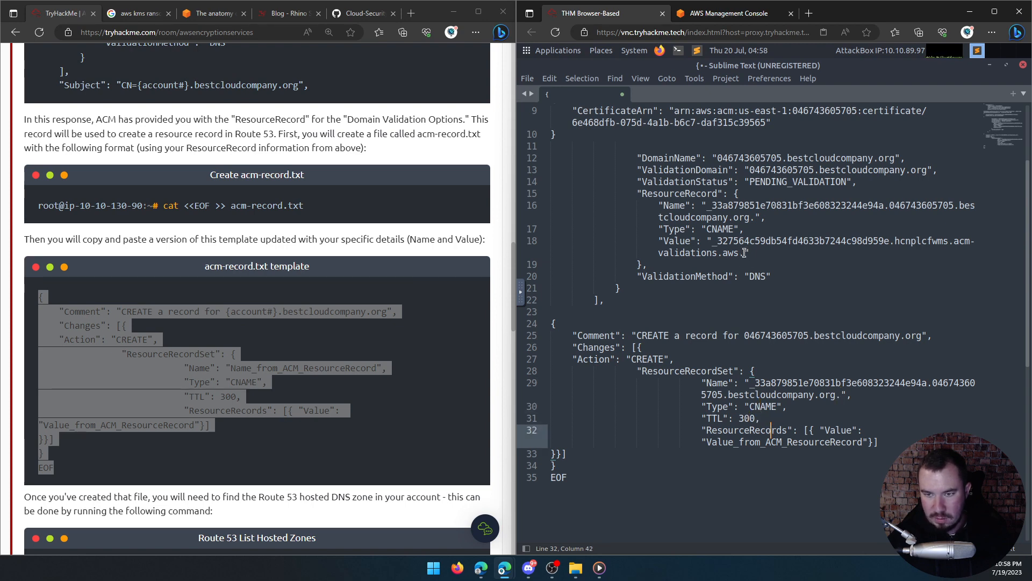
drag(744, 252, 713, 241)
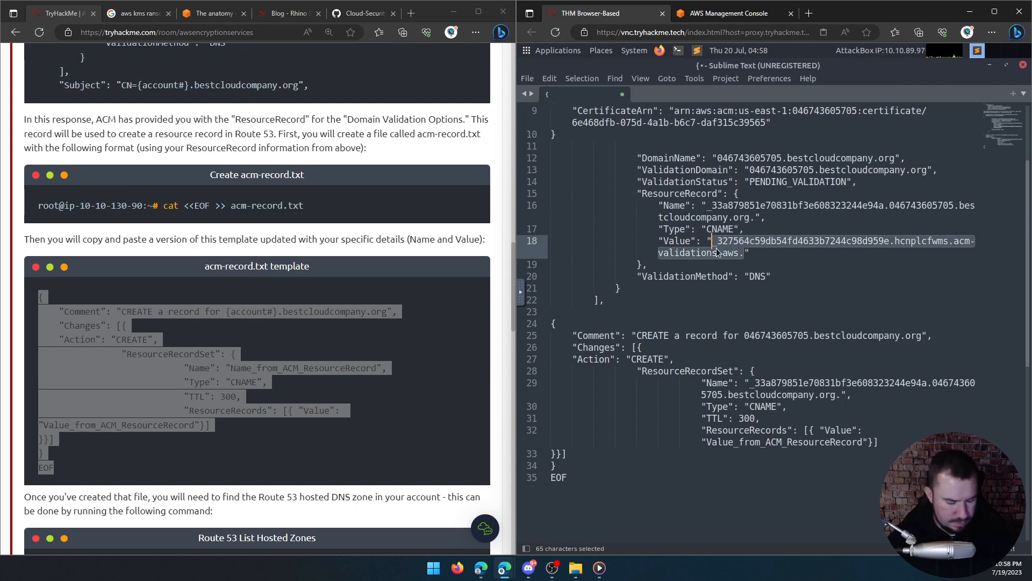
key(ctrl+c)
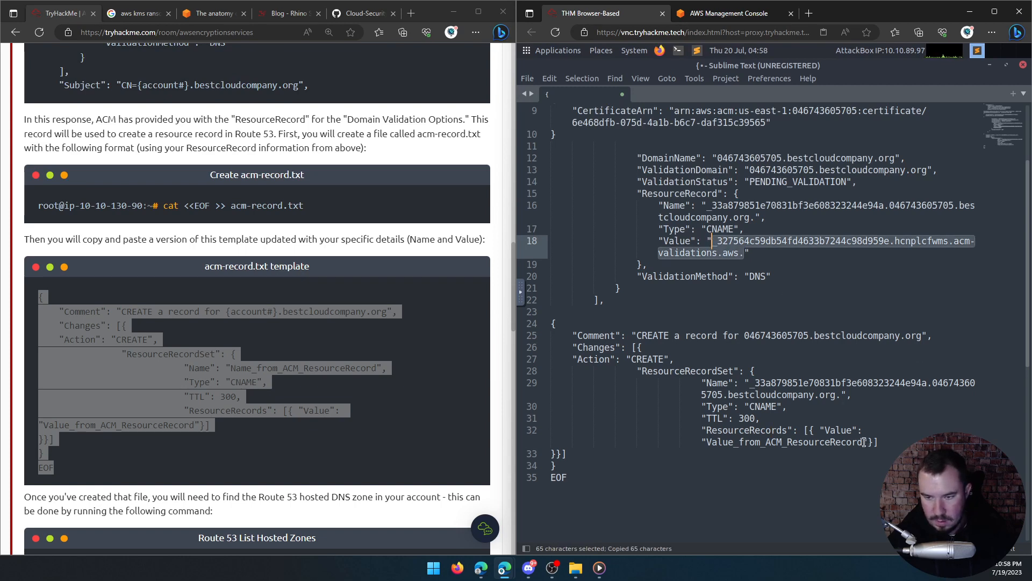
drag(861, 442, 707, 443)
key(ctrl+v)
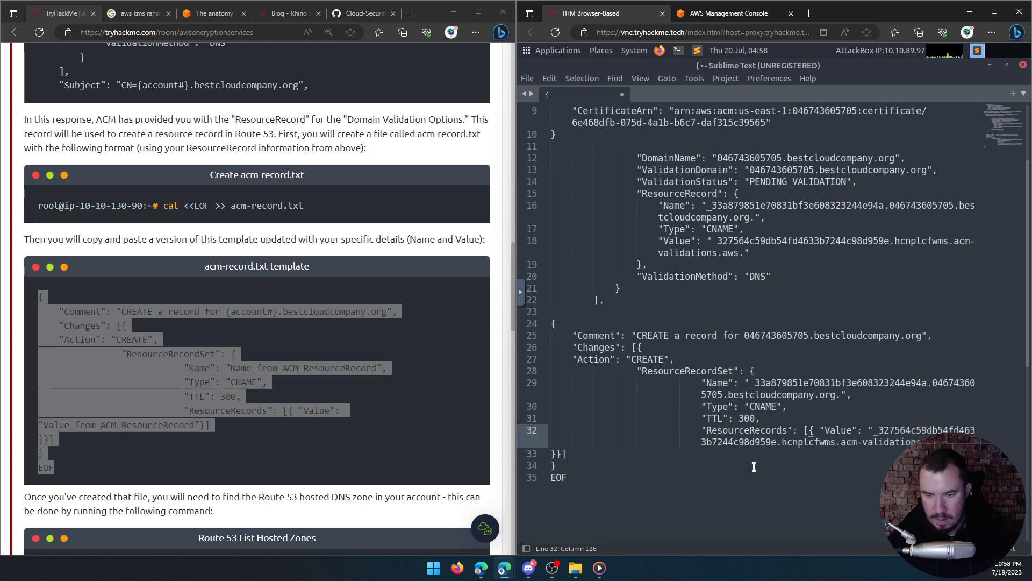
Step: Copy the completed record template, from the opening brace through EOF, and switch to AWS CloudShell
click(570, 466)
drag(568, 478, 549, 322)
right_click(602, 349)
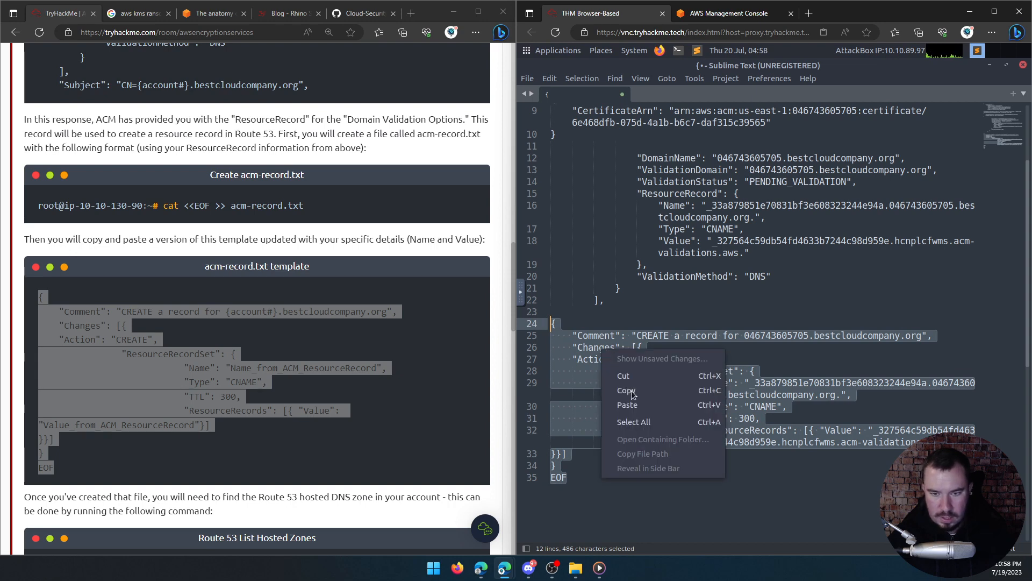
click(633, 390)
click(724, 16)
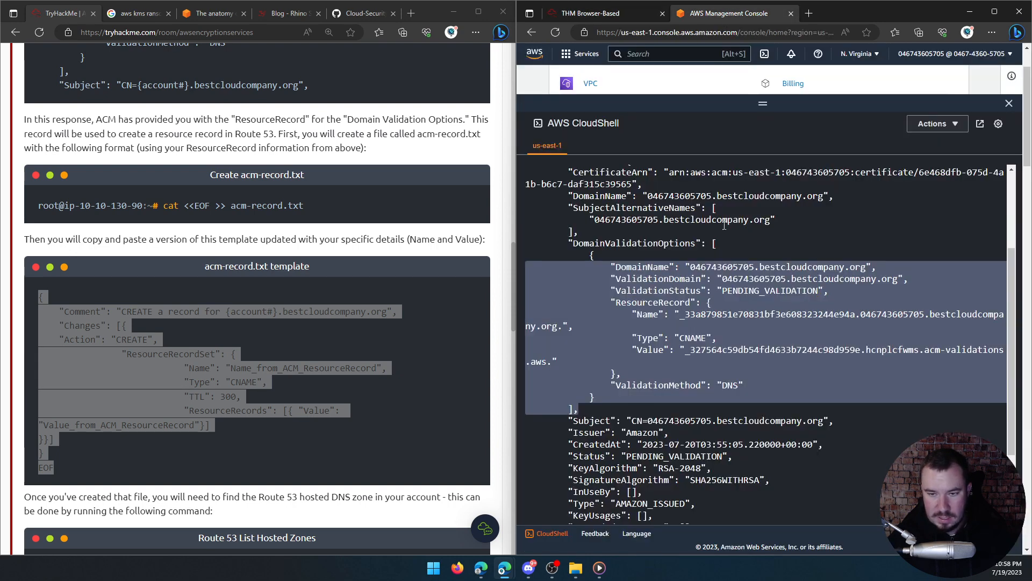
Step: Clear the certificate description and stray command output from the CloudShell terminal
scroll(716, 395, down, 3)
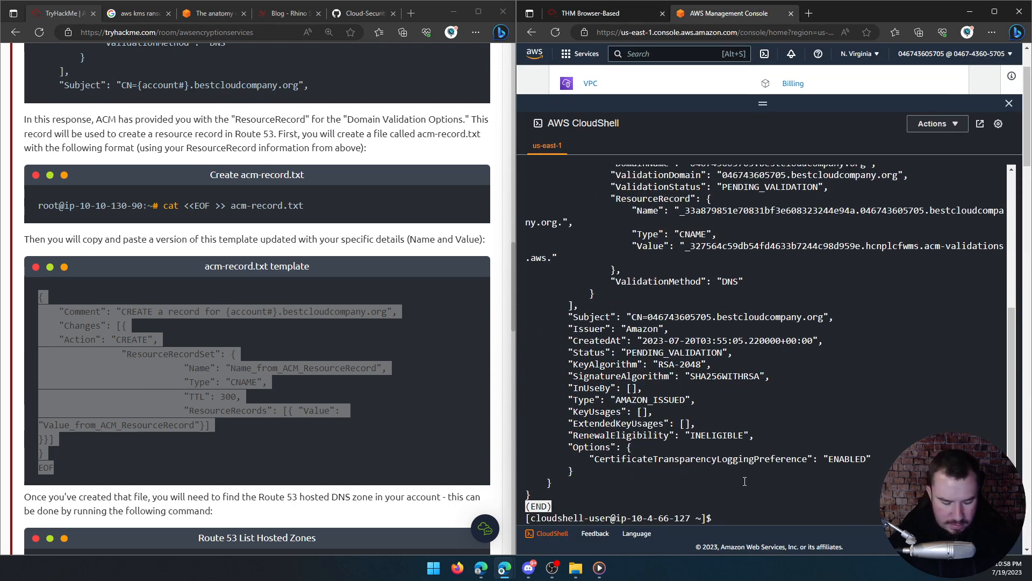
text(s)
key(Return)
key(ctrl+v)
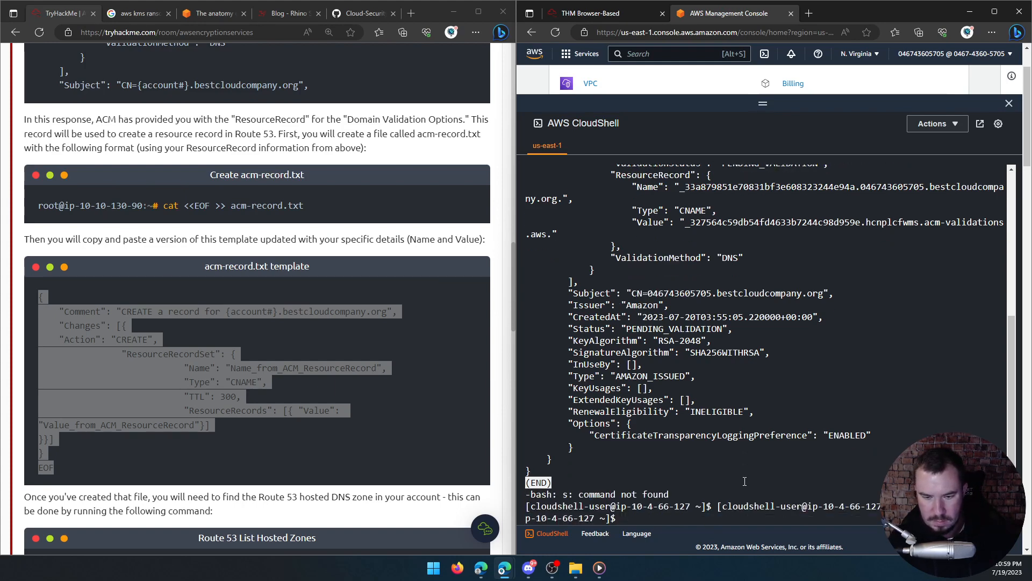
key(ctrl+l)
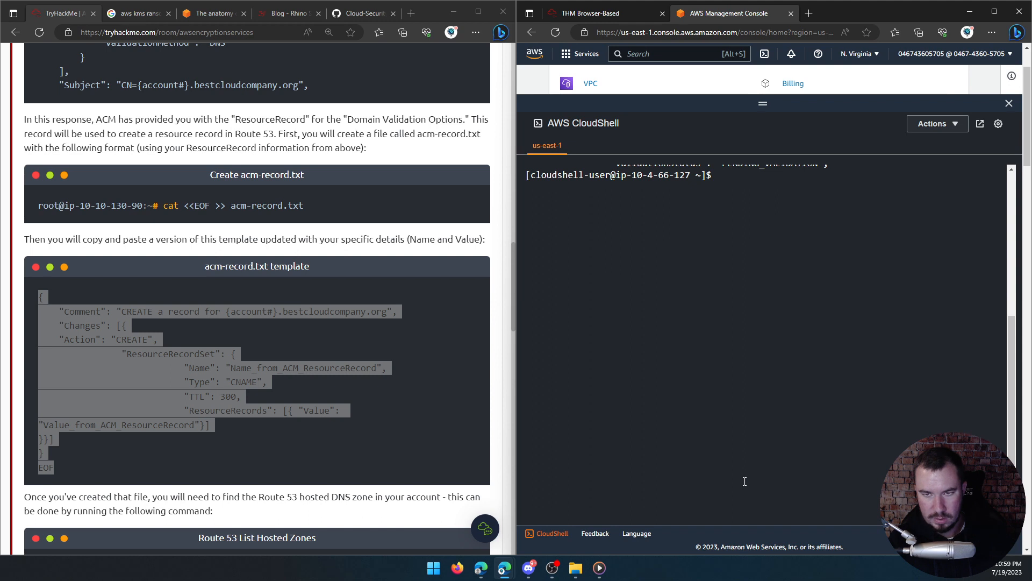
Step: Test file creation in CloudShell by writing "test" to test.txt with echo, running ls before and after
text(ls)
key(Return)
text(e)
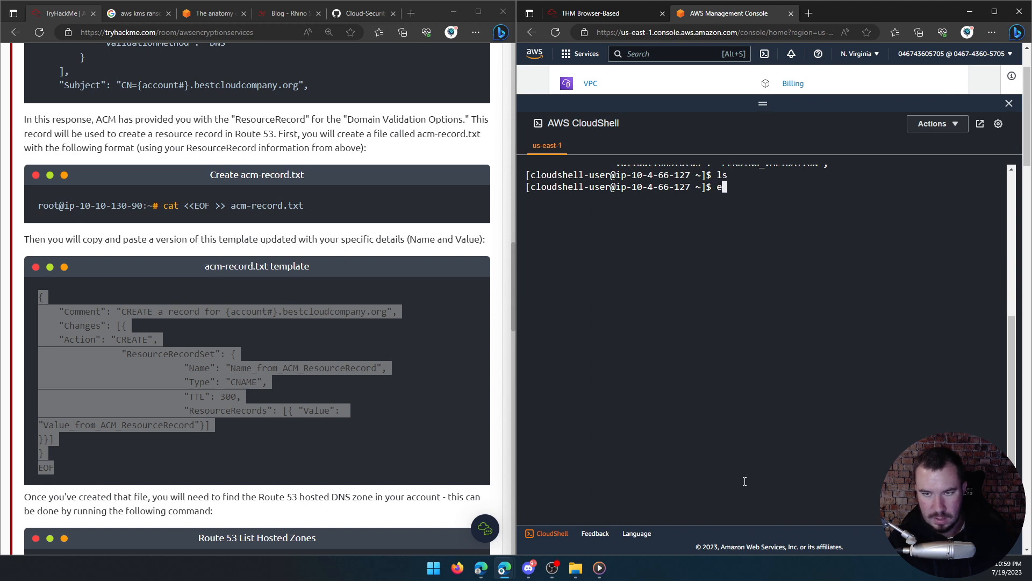
text(cho "test" > test.txt)
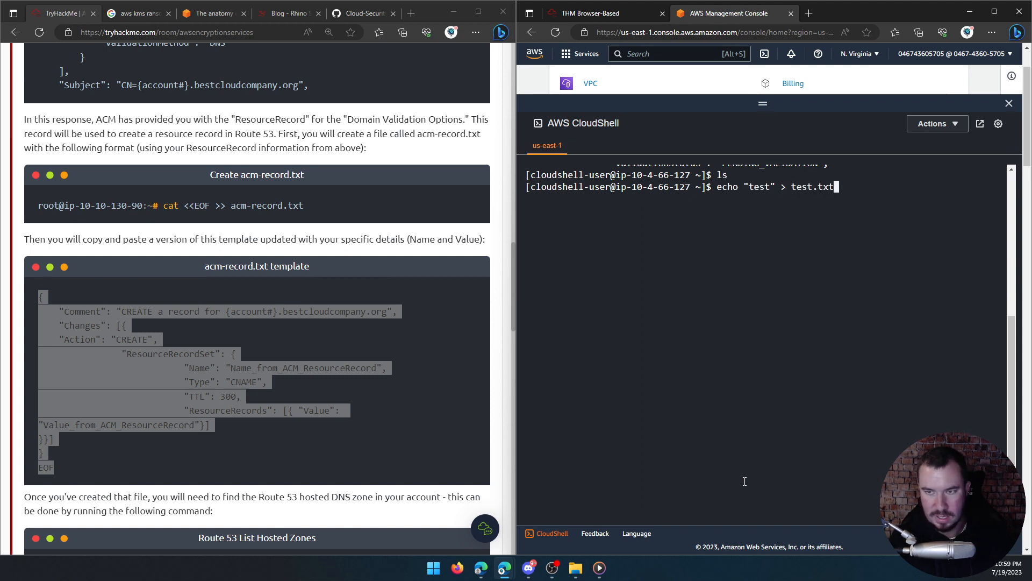
key(Return)
text(ls)
key(Return)
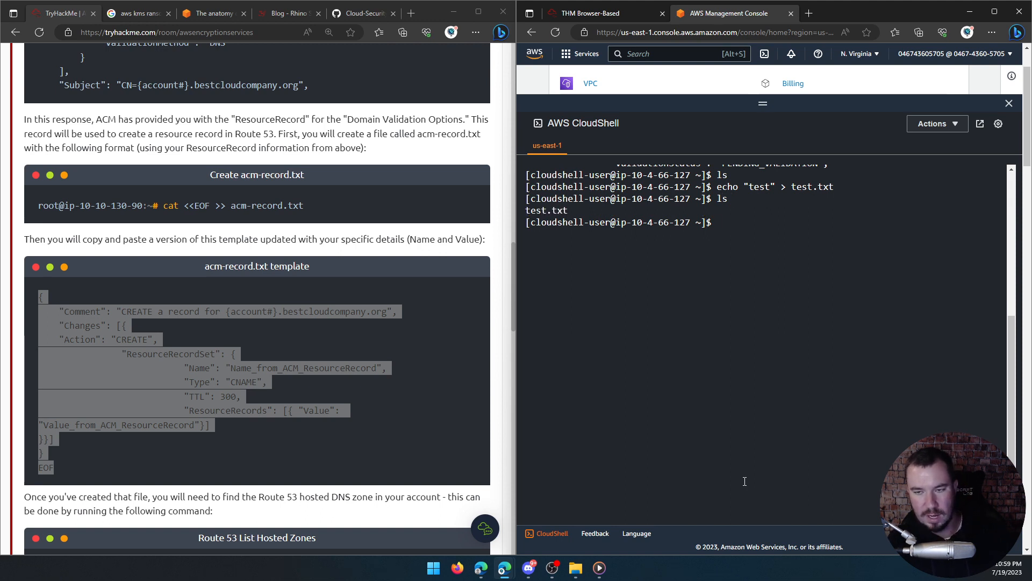
Step: Check that the nano editor is available by launching it and exiting the empty buffer
text(nano)
key(Return)
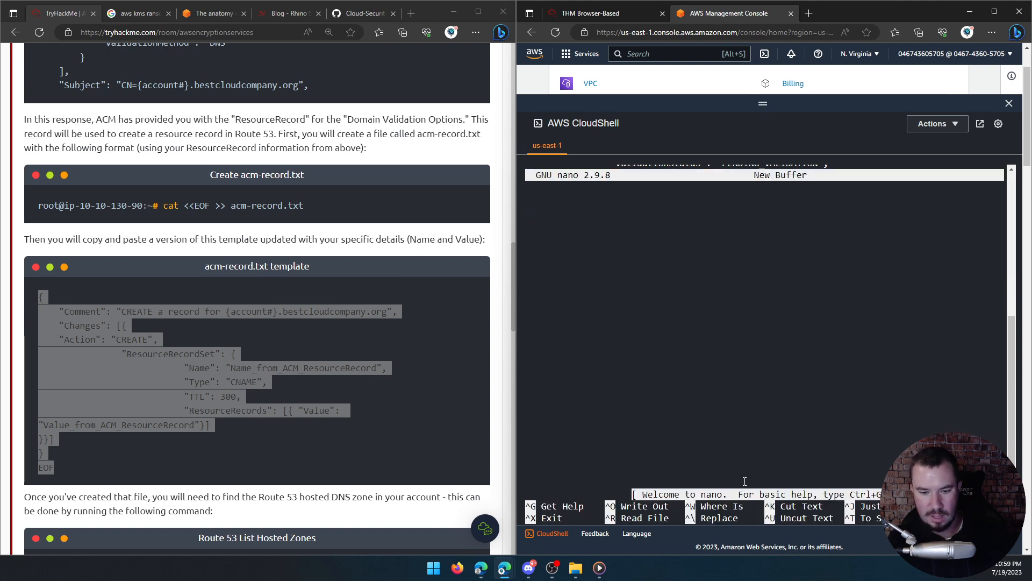
key(ctrl+x)
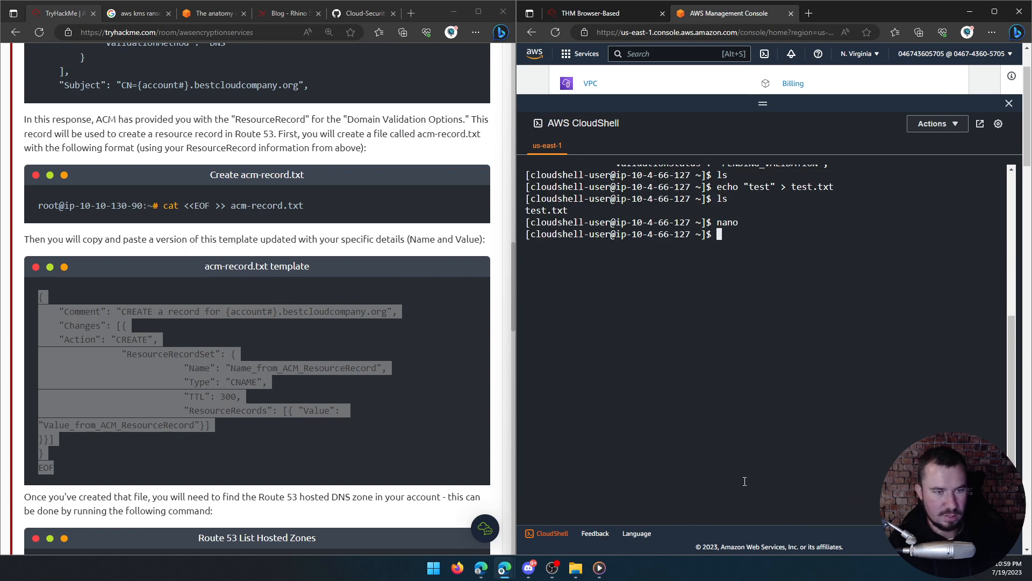
Step: Create acm-record.txt in nano and paste in the completed record copied from the Sublime Text notes, approving the multiline paste
text(nano ac)
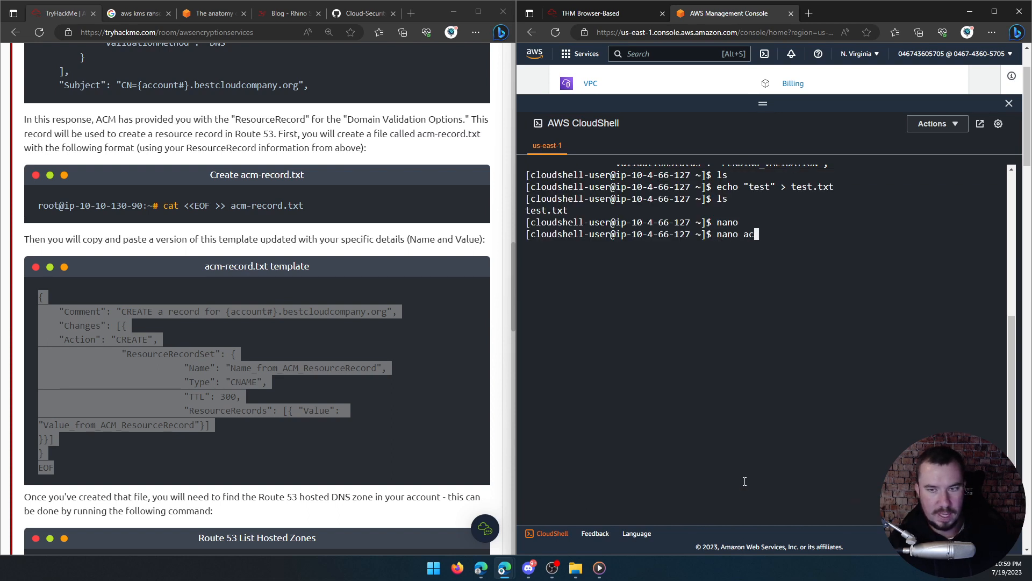
text(m-record.txt)
key(Return)
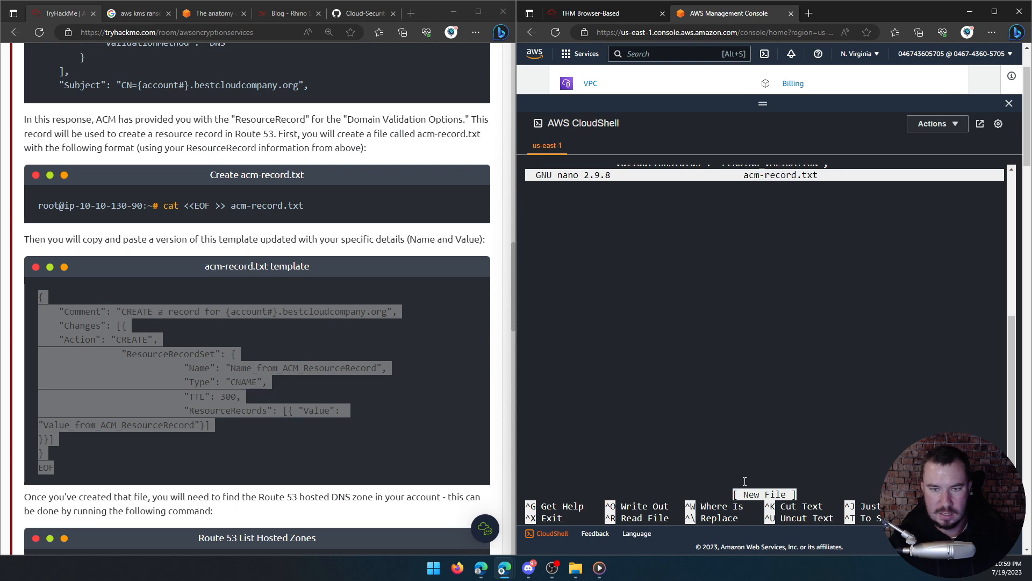
click(638, 10)
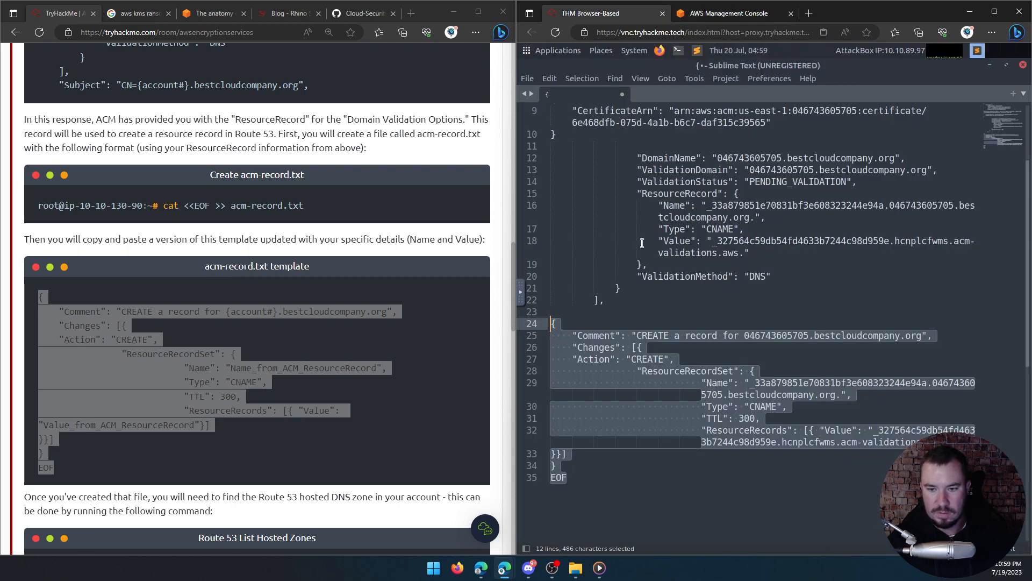
right_click(619, 345)
click(644, 384)
click(728, 14)
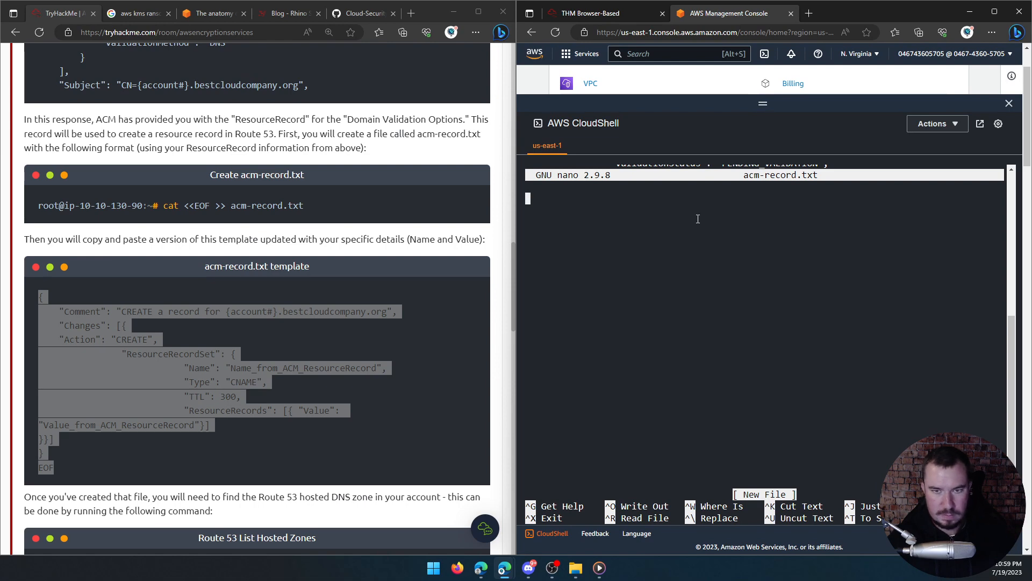
key(ctrl+v)
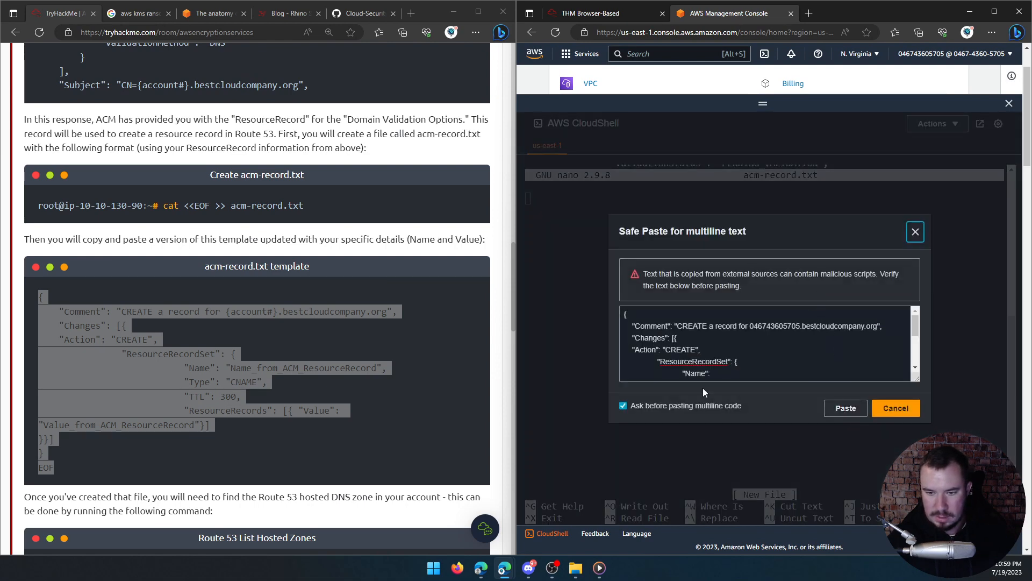
click(714, 407)
click(852, 419)
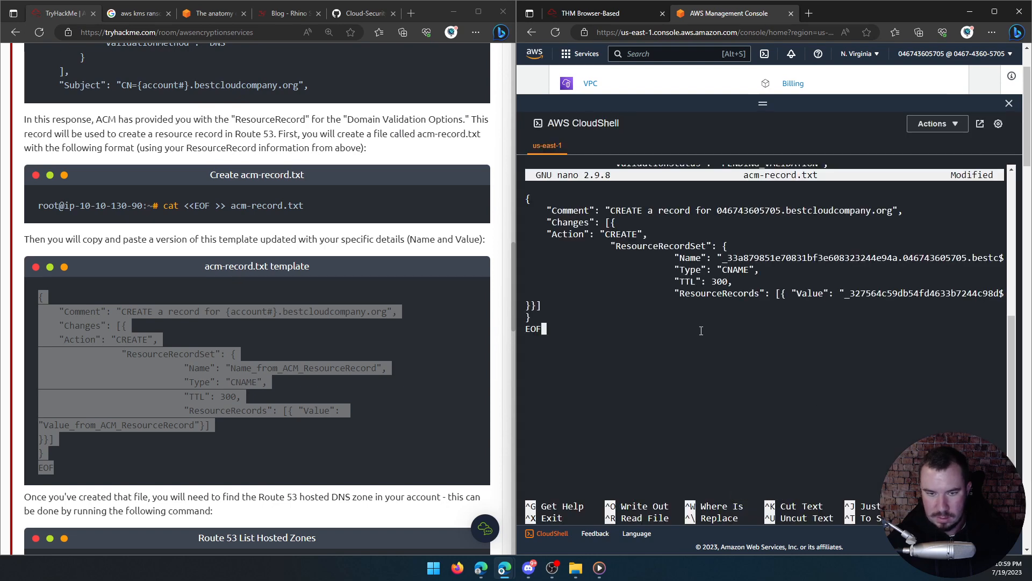
Step: Save acm-record.txt, exit nano, and display the file's contents with cat
key(ctrl+x)
key(y)
key(Return)
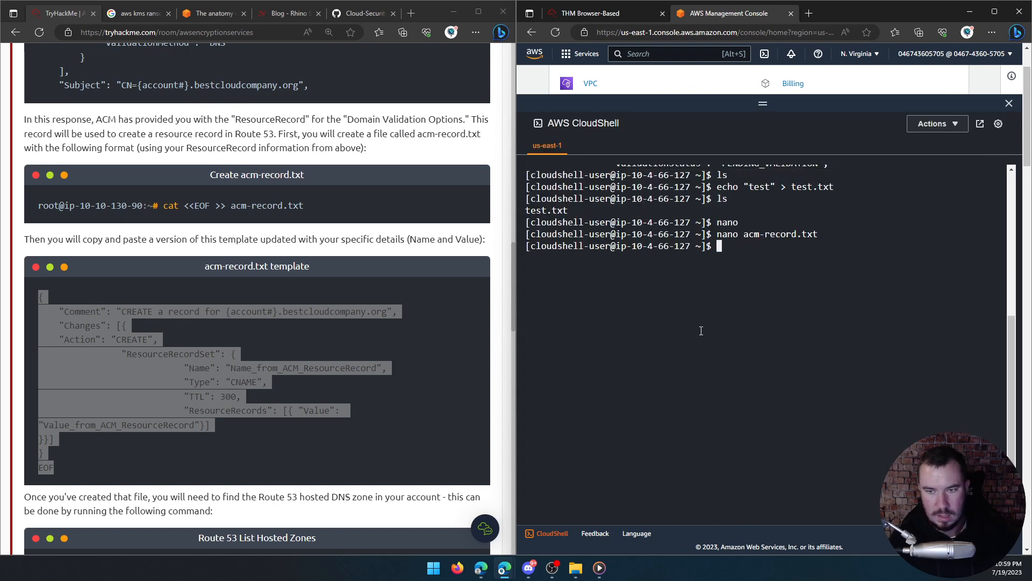
text(cat acm-record.txt)
key(Return)
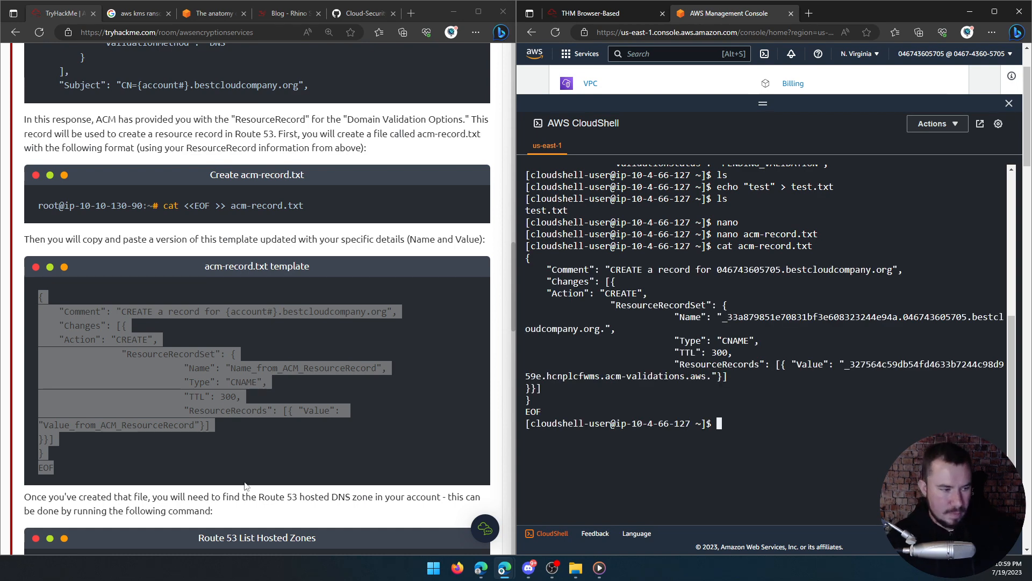
Step: List the account's Route 53 hosted zones in CloudShell with aws route53 list-hosted-zones, as described in the room's instructions
scroll(172, 443, down, 1)
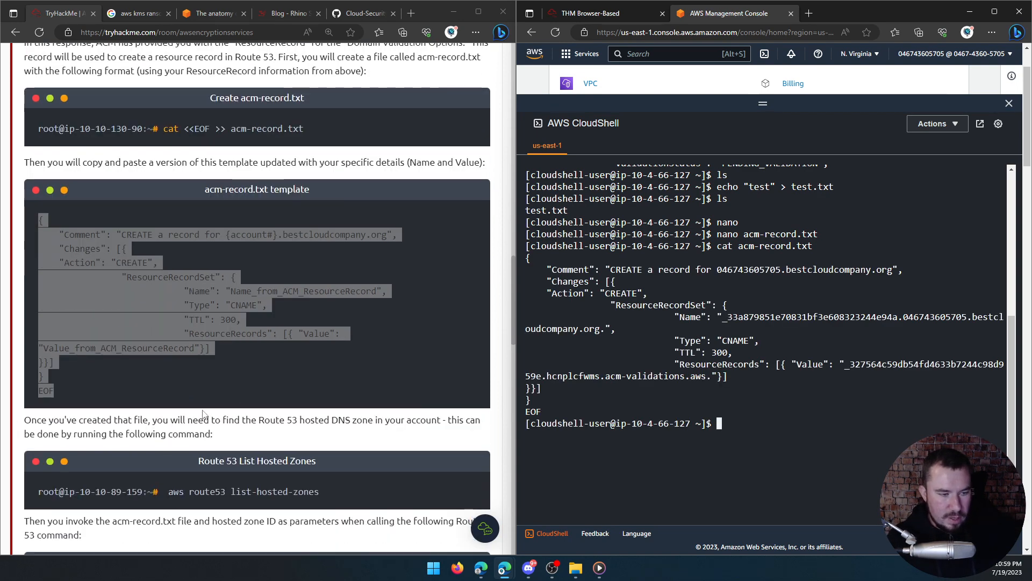
click(203, 415)
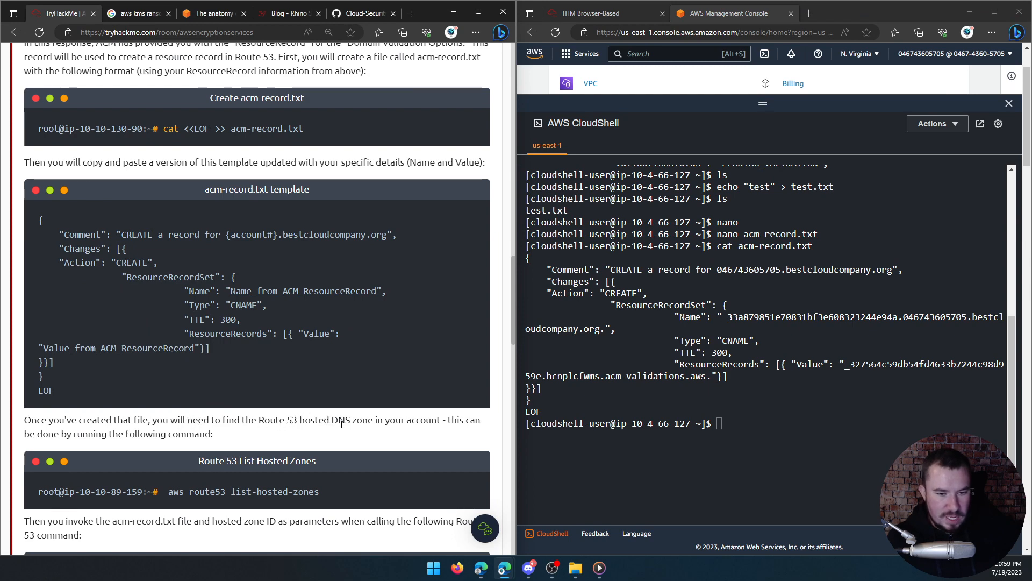
scroll(327, 420, down, 1)
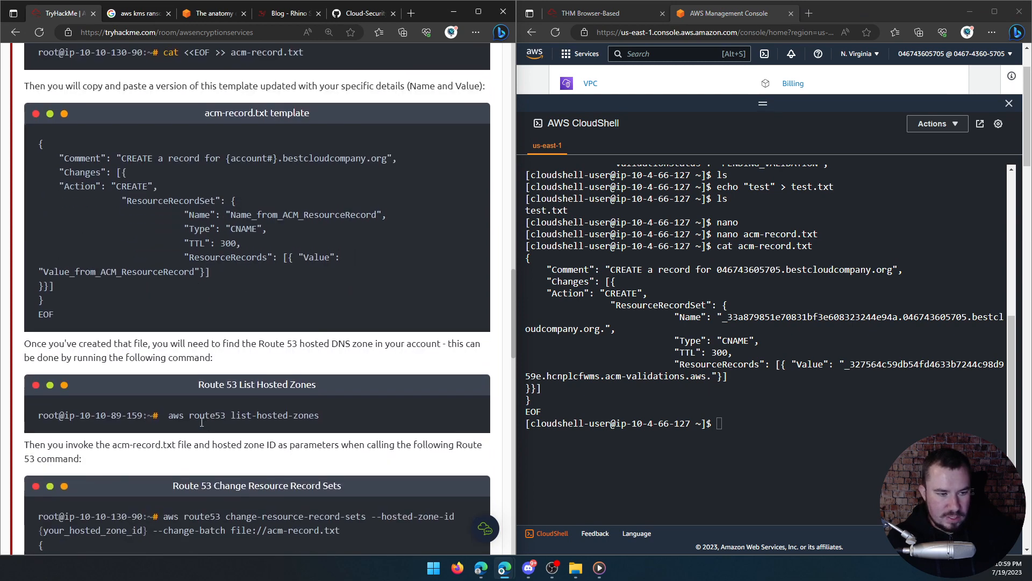
click(776, 428)
text(aws route)
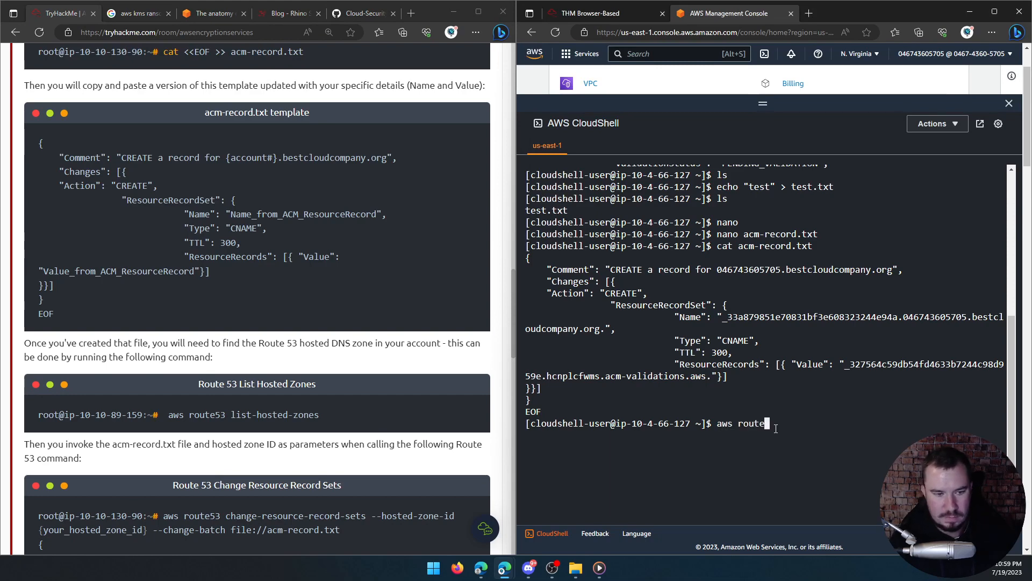
text(53 list-hosted-zones)
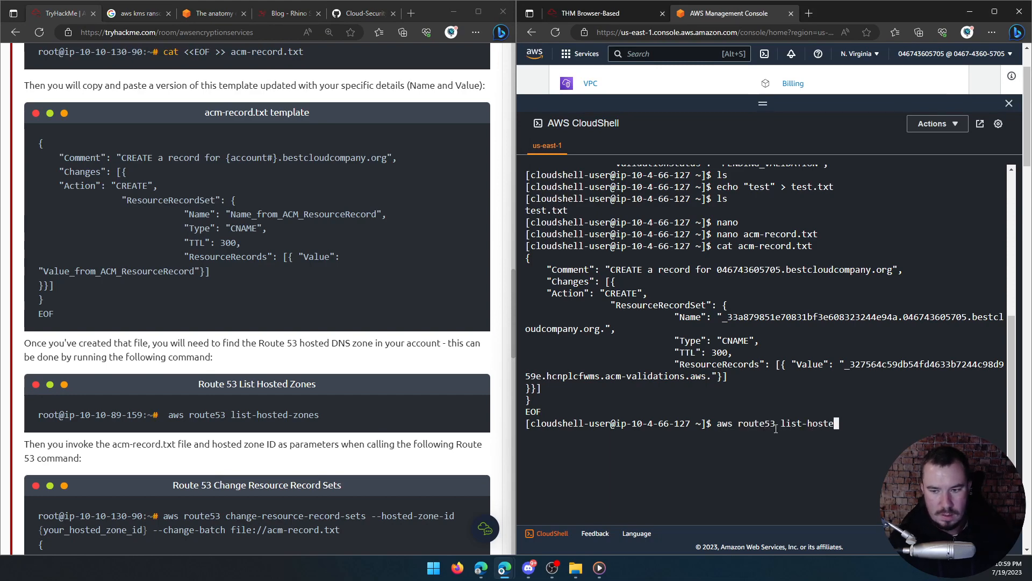
key(Return)
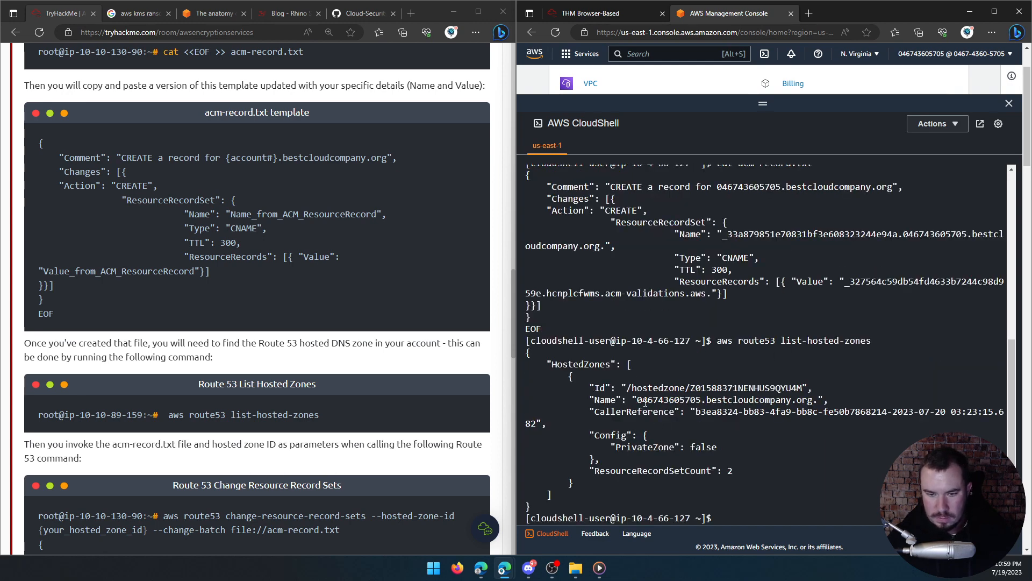
Step: Copy the hosted zones JSON output into the Sublime Text notes below a dashed separator, and return to CloudShell
drag(545, 507, 524, 352)
right_click(559, 370)
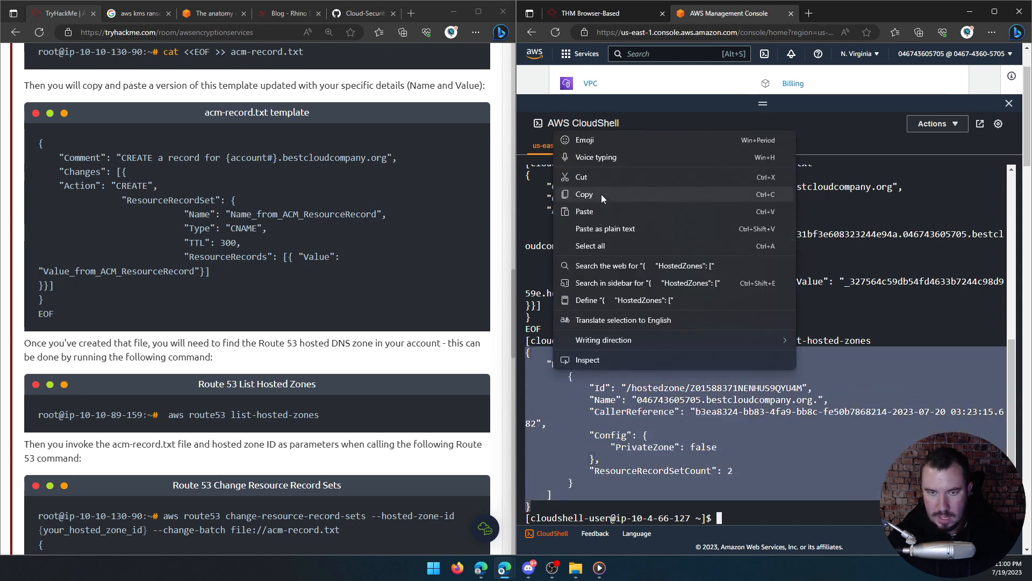
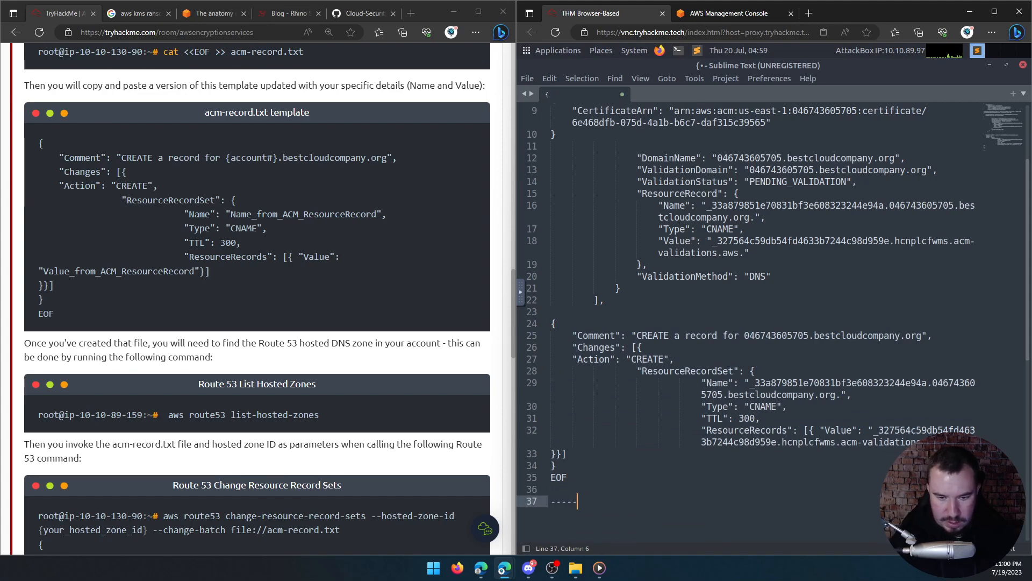
key(Return)
key(ctrl+v)
click(719, 22)
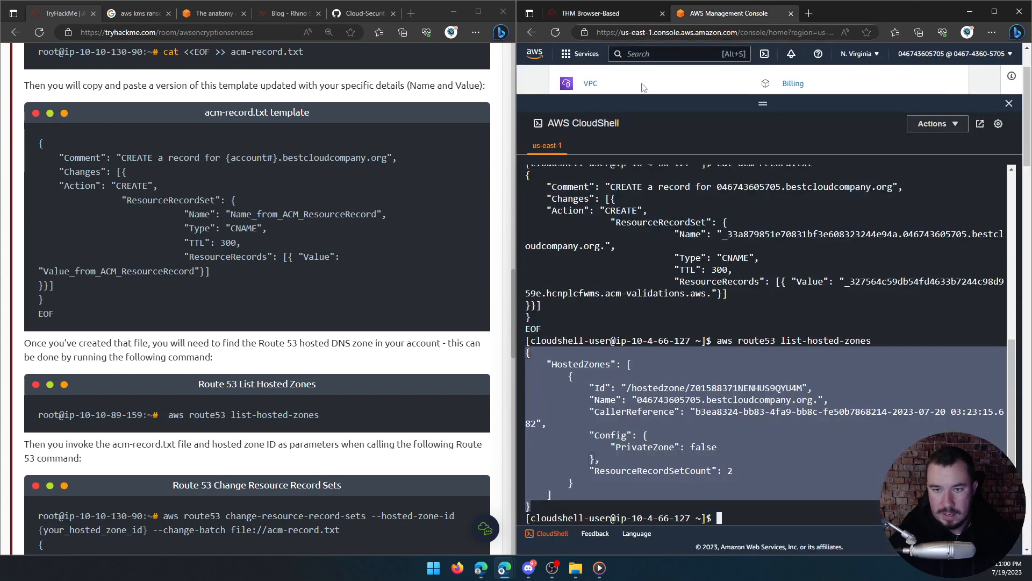
click(704, 439)
Step: Begin the record change command in CloudShell with aws route53 change-resource-record-sets --hosted-zone-id, following the room's example
scroll(296, 444, down, 1)
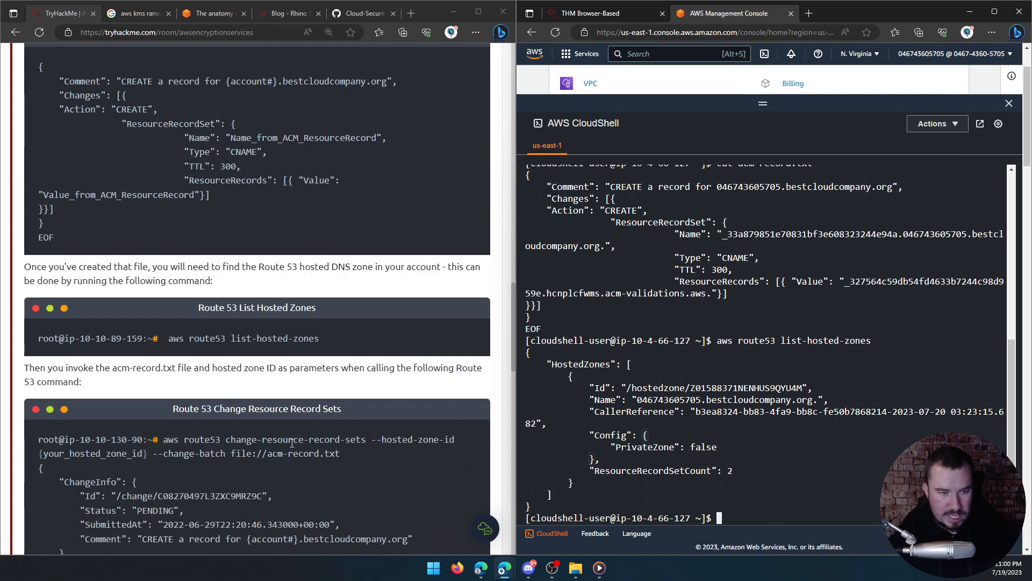
scroll(217, 437, down, 1)
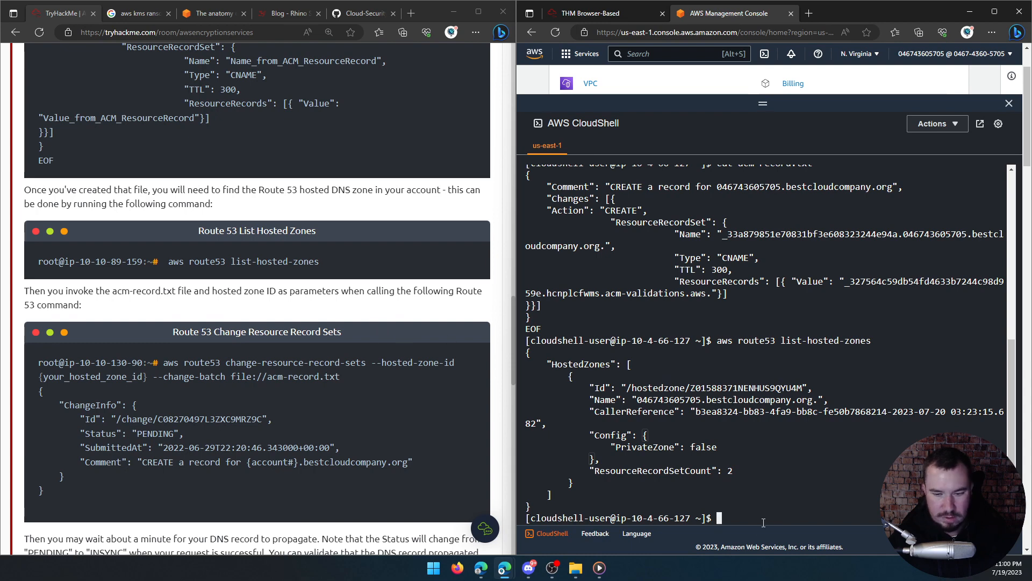
scroll(758, 515, down, 1)
text(aws route543)
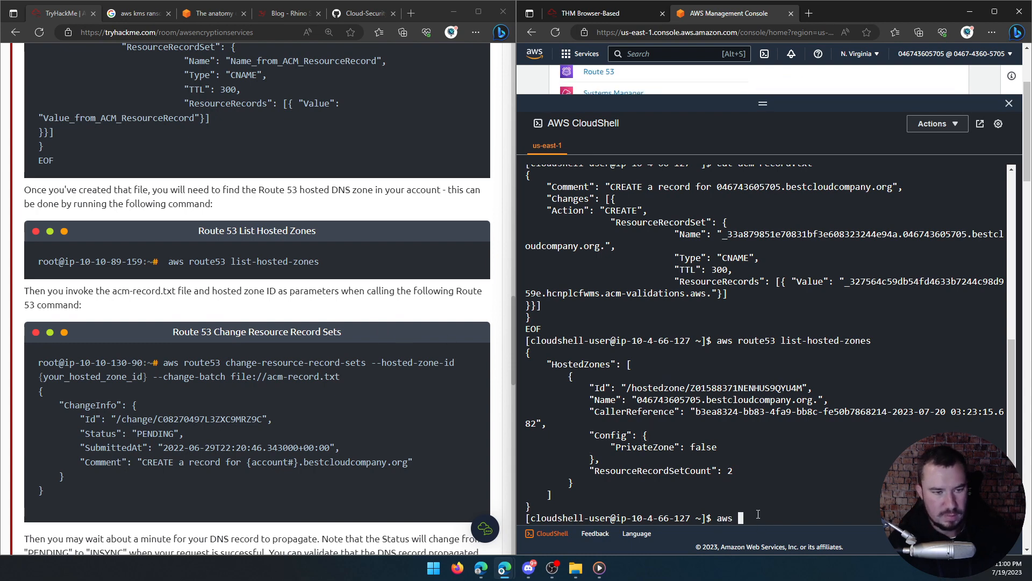
key(BackSpace)
key(BackSpace)
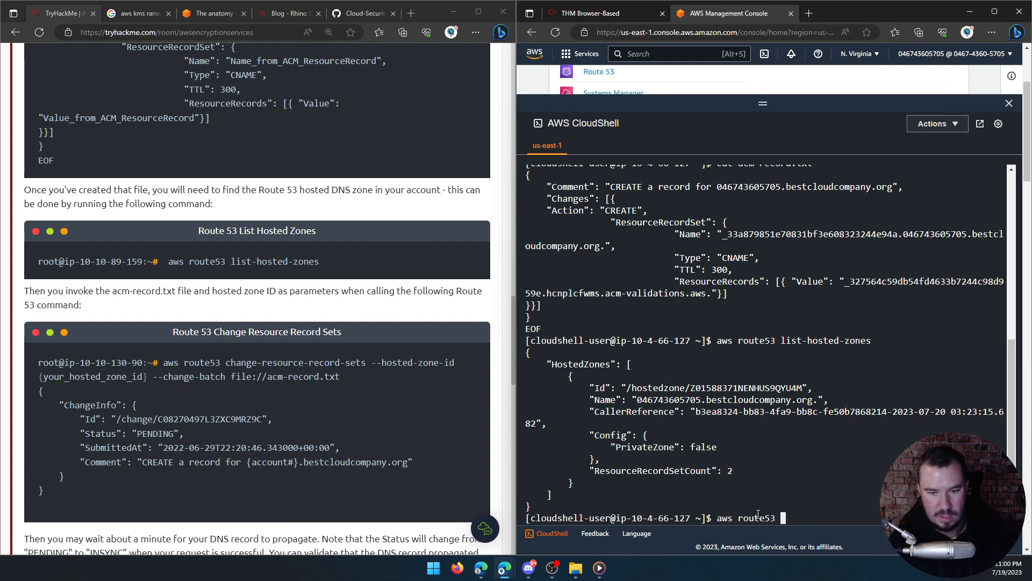
text(3 change-resource-rec)
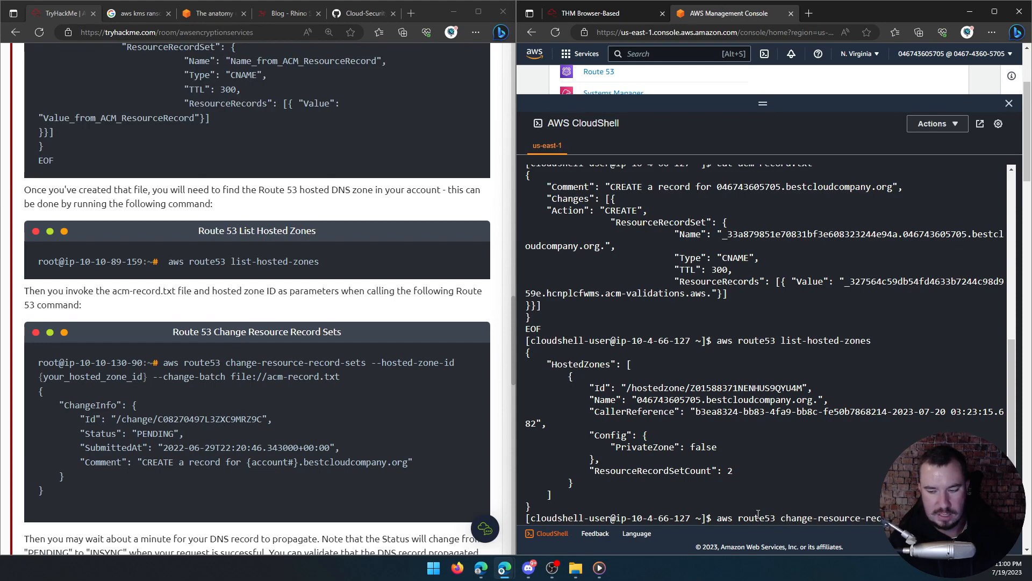
text(ord-sets --hosted-zone-id)
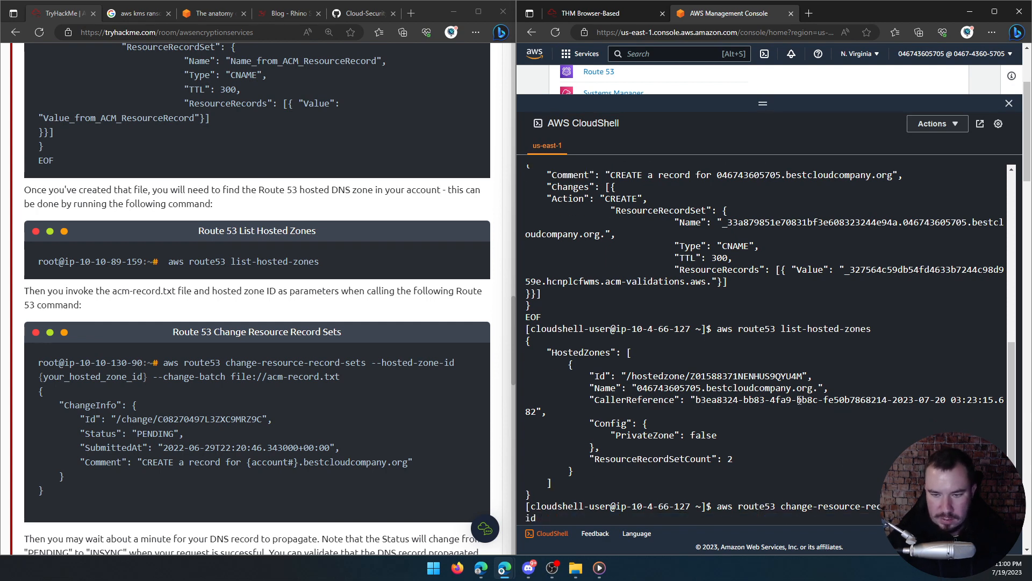
Step: Copy the full hosted zone Id, including its /hostedzone/ prefix, from the output and paste it as the command's --hosted-zone-id value
drag(804, 376, 626, 378)
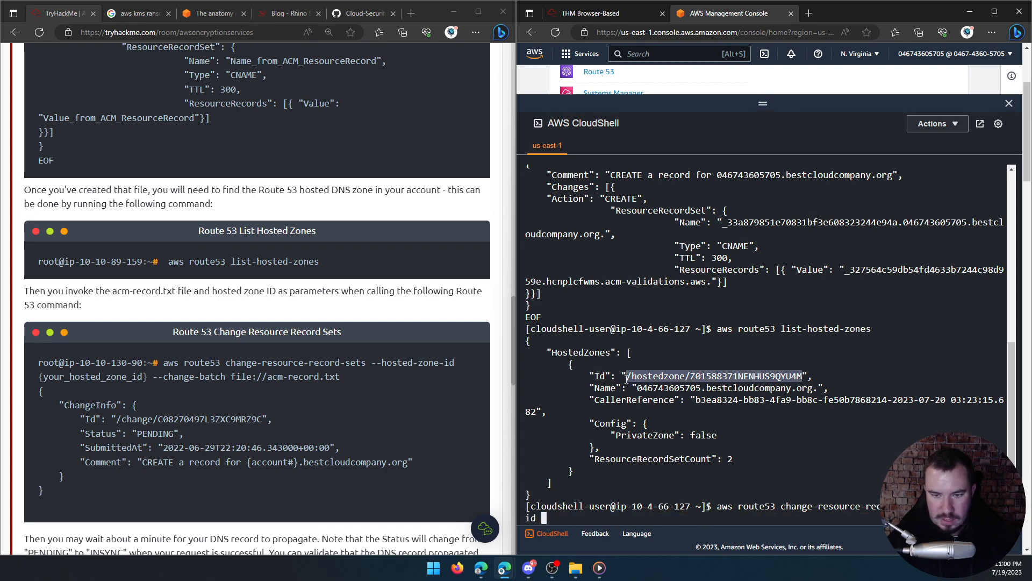
right_click(627, 378)
click(657, 204)
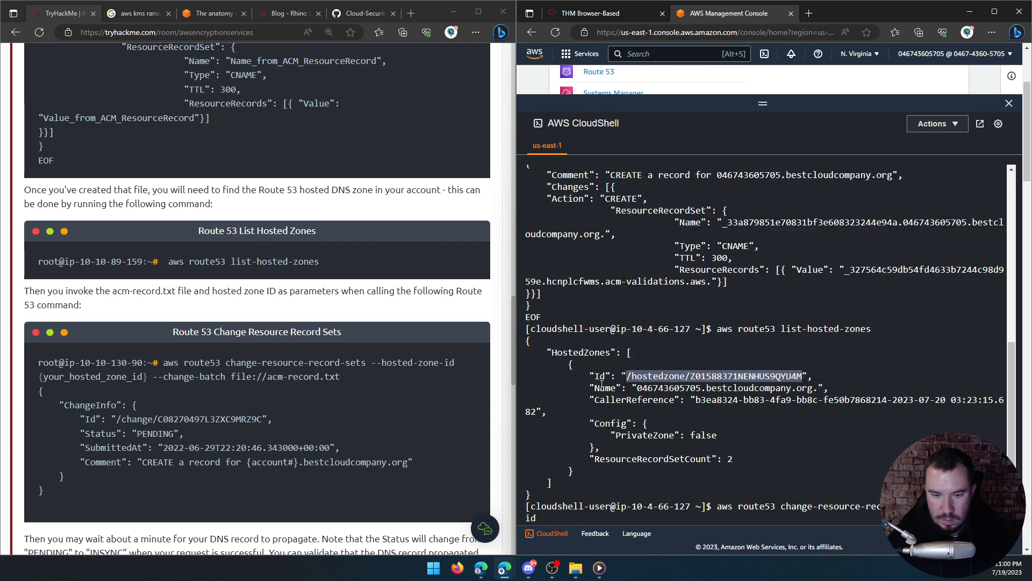
click(570, 518)
key(ctrl+v)
Step: Complete the command with --change-batch file://acm-record.txt, removing the duplicated file: prefix, and run it
text(--change-b)
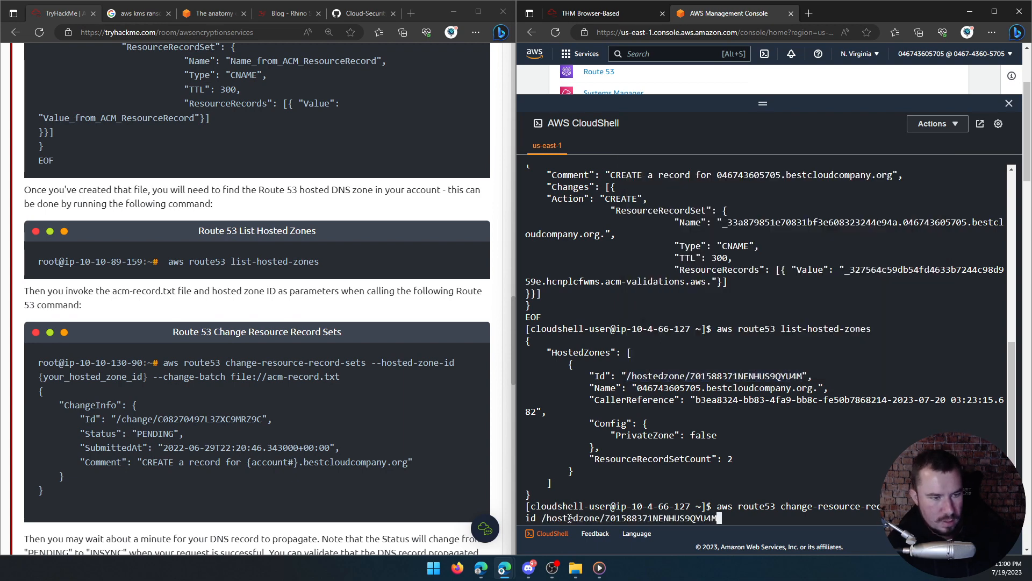
text(atc)
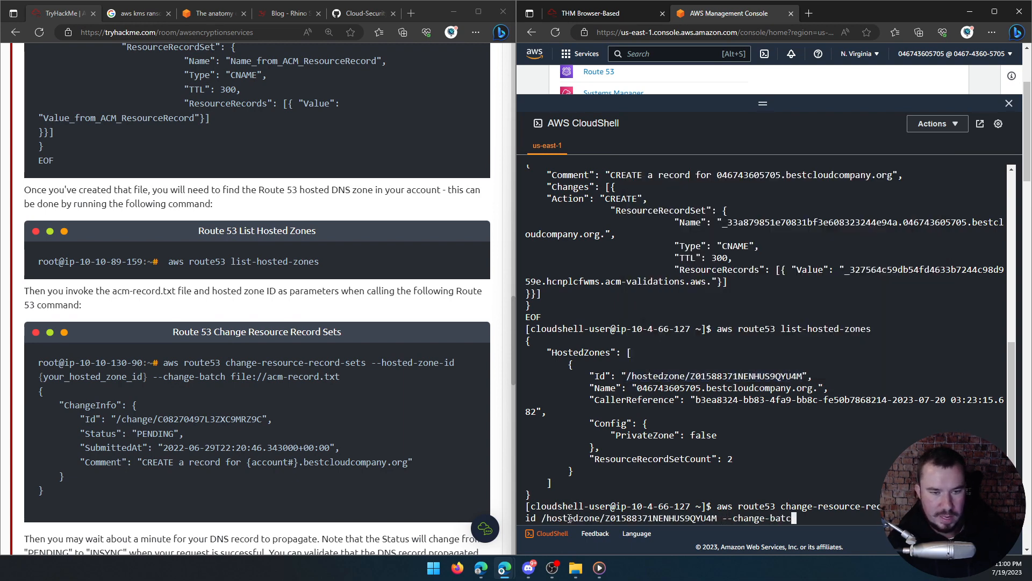
text(h file:file://acm)
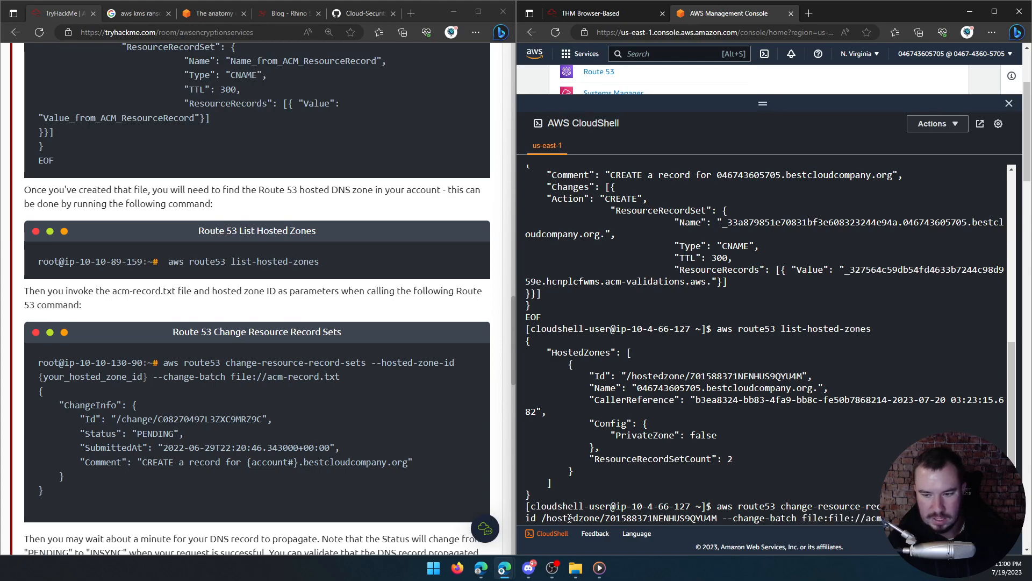
key(Left)
key(Left)
key(Left)
key(Left)
key(Left)
key(Left)
key(Left)
key(Left)
key(Left)
key(Left)
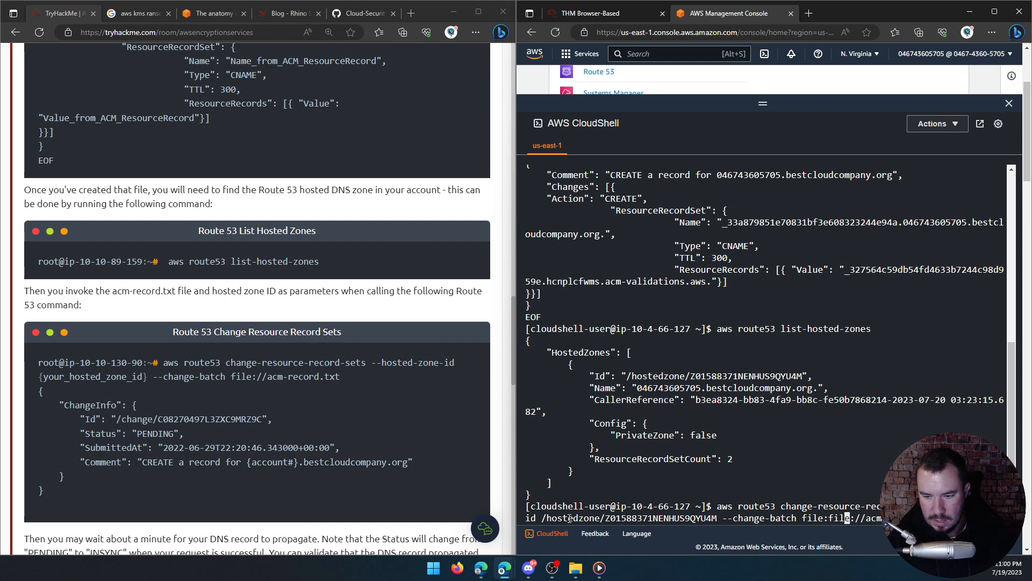
key(Delete)
key(Delete)
key(Delete)
key(Delete)
key(Delete)
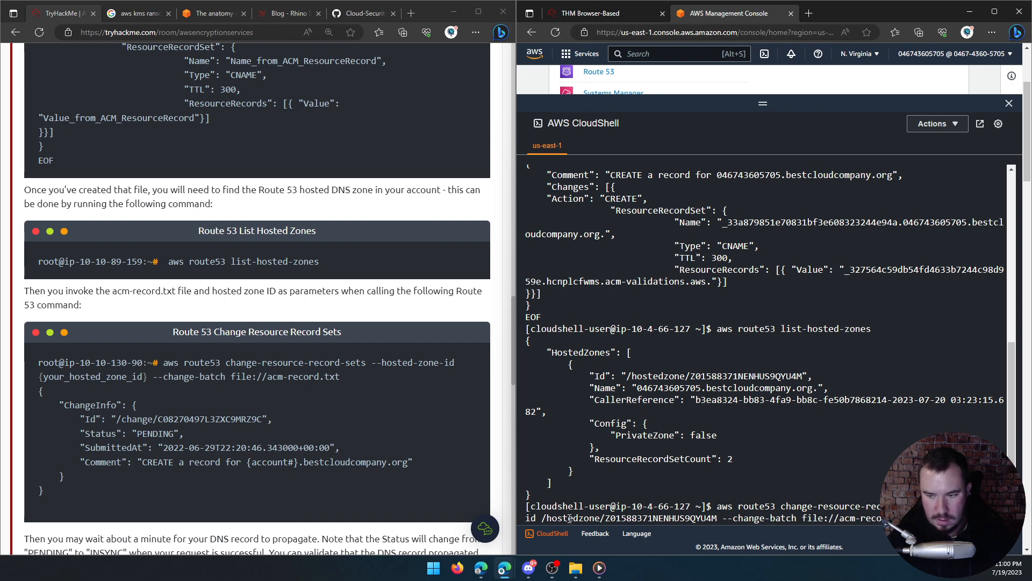
scroll(148, 394, down, 2)
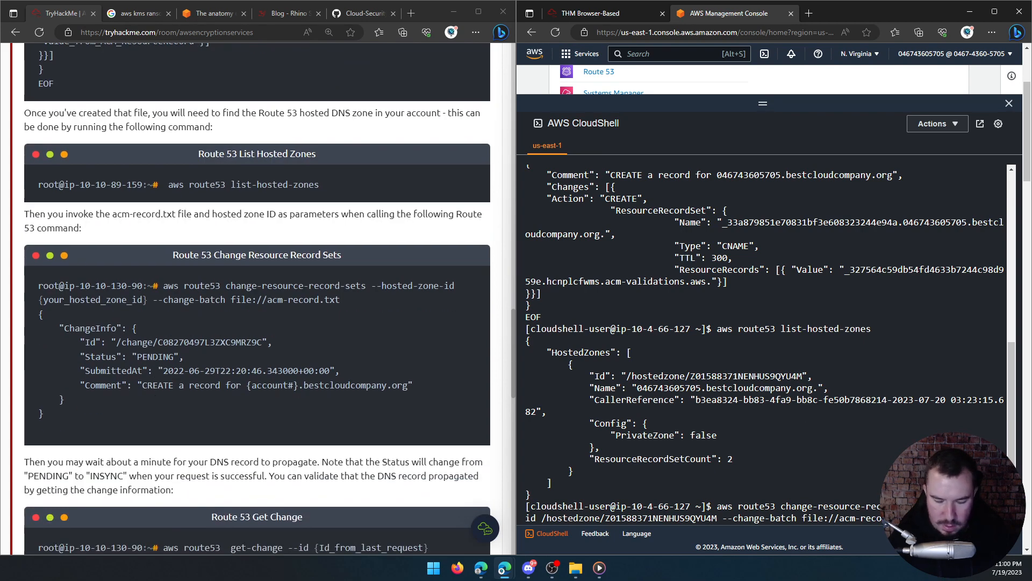
key(Return)
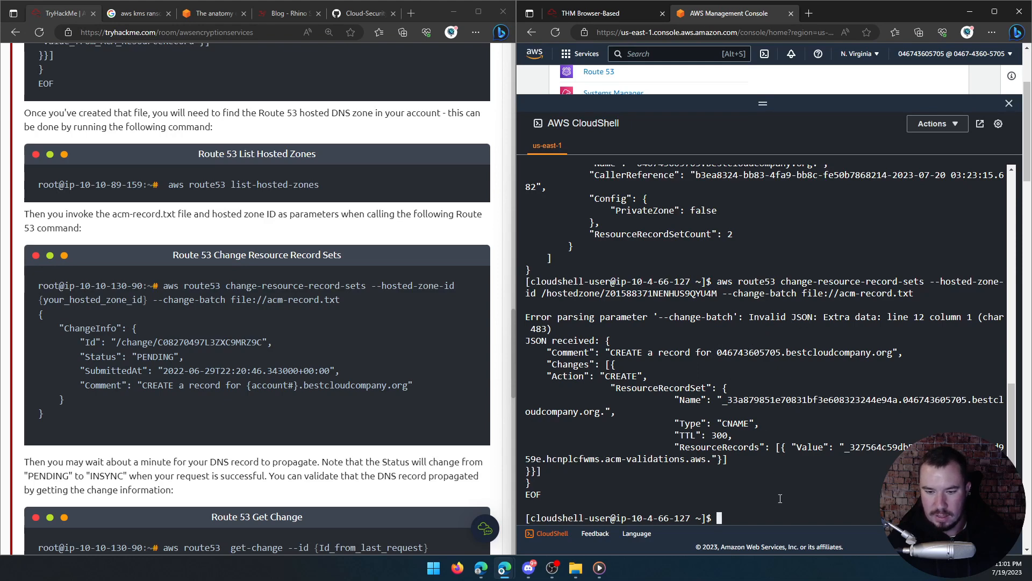
Step: Clear the terminal, list the files with ls, and open acm-record.txt in nano
text(clear)
key(Return)
text(ls)
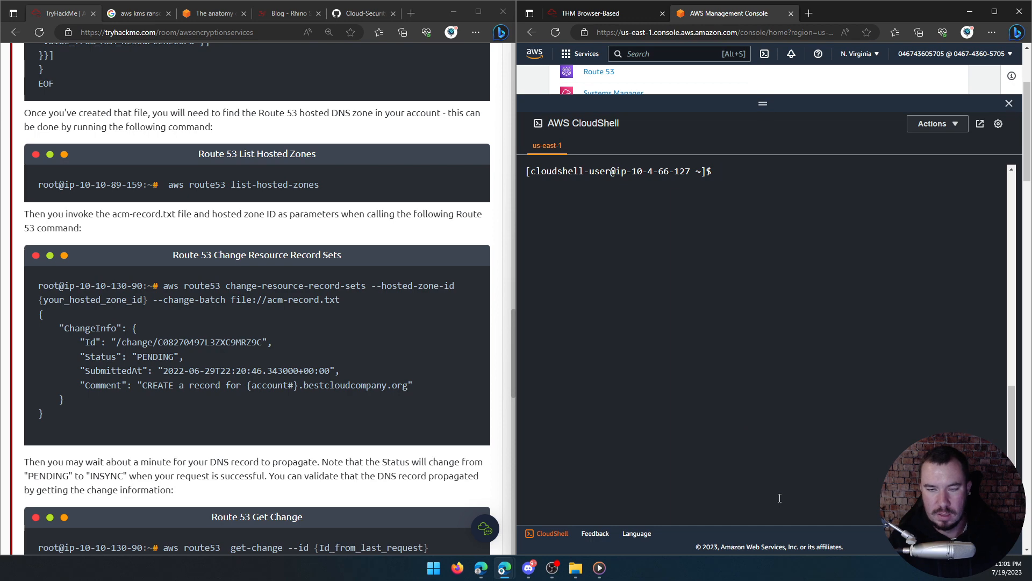
key(Return)
text(nano ac)
key(Tab)
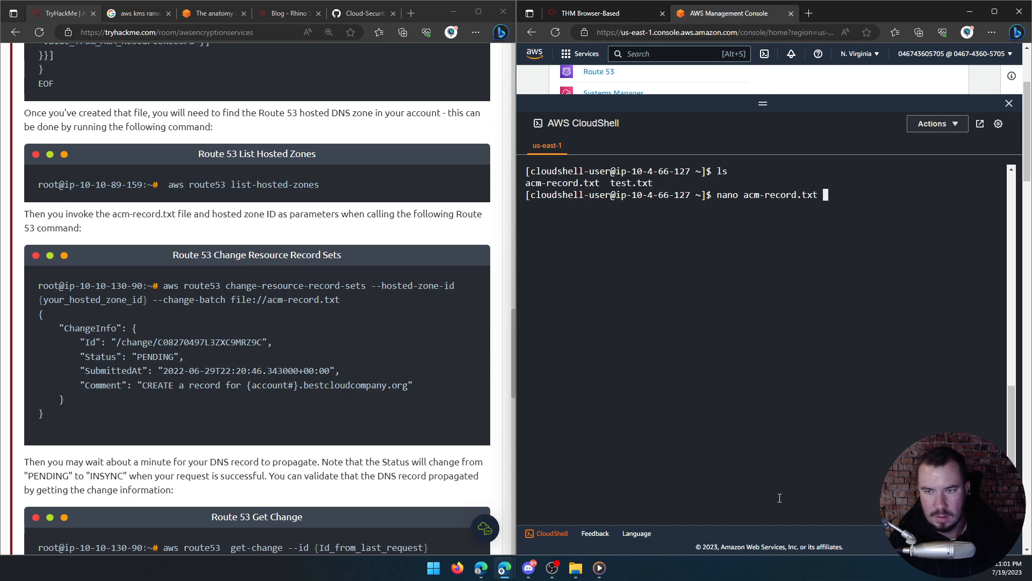
key(Return)
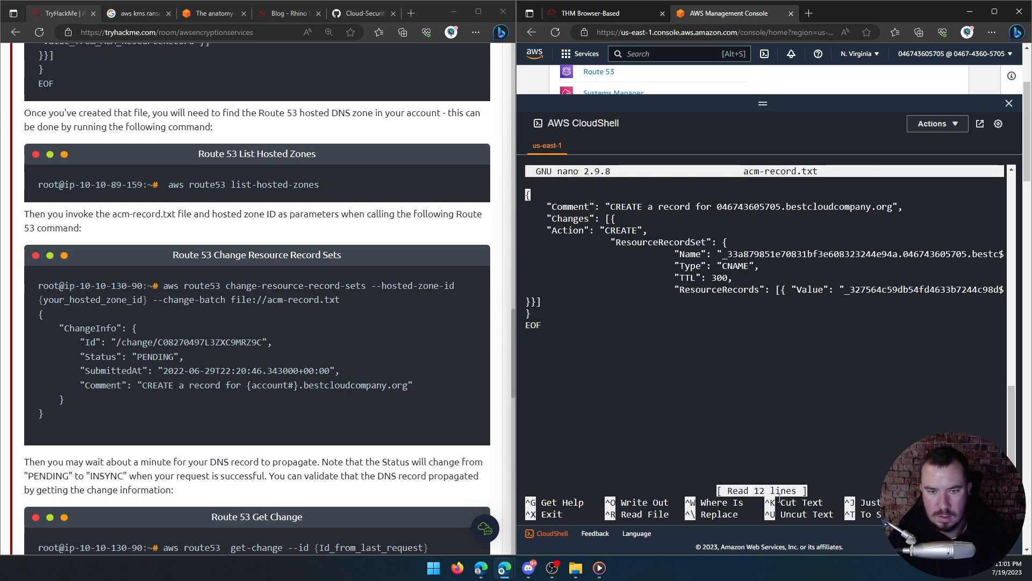
Step: Inspect acm-record.txt down to its final line in nano, and exit the editor without editing
key(Down)
key(Down)
key(Down)
key(Down)
key(Down)
key(Down)
key(Down)
key(Down)
key(Down)
key(Down)
key(Down)
key(Down)
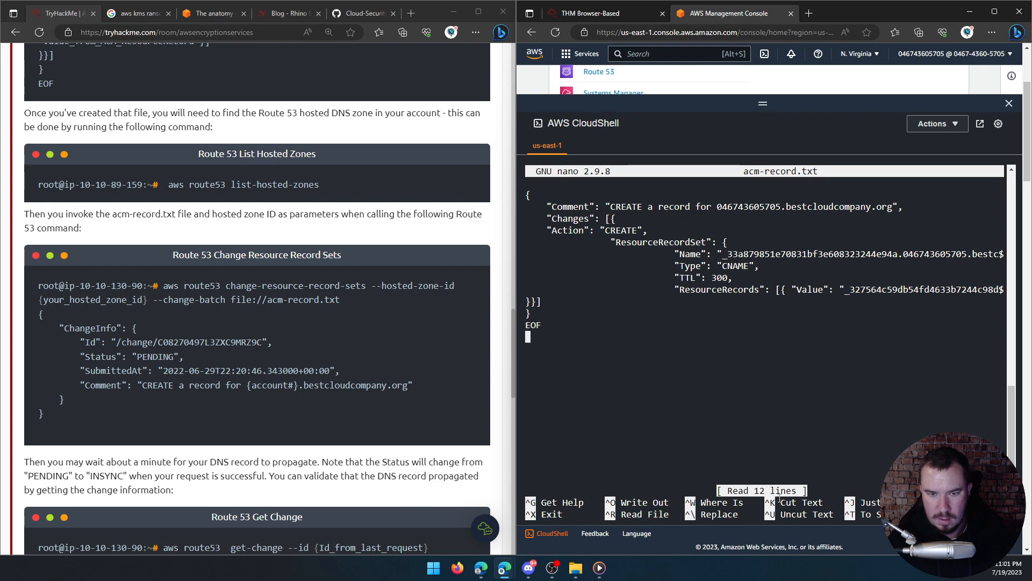
key(ctrl+x)
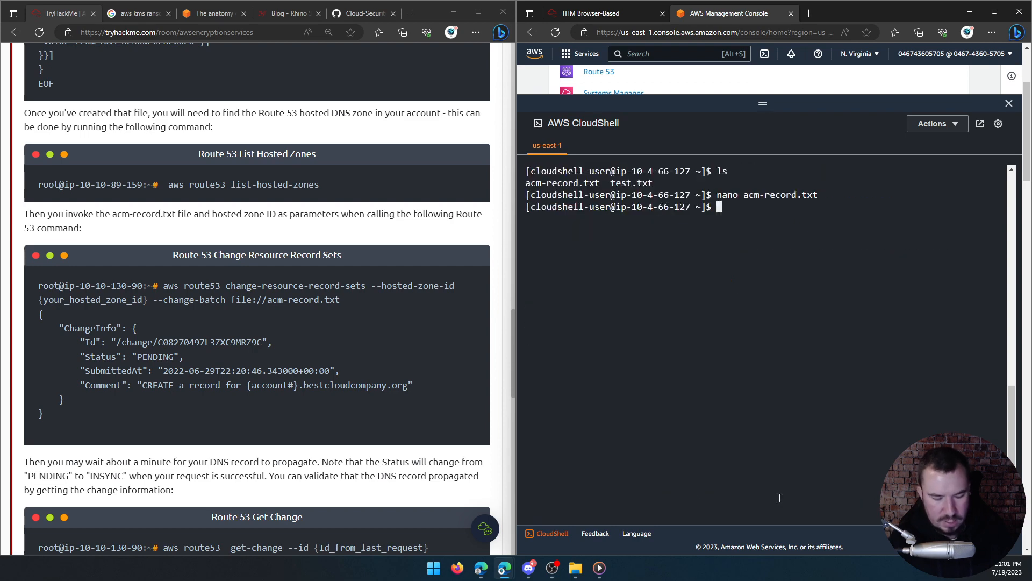
text(y)
key(Return)
Step: Recall the earlier aws route53 change-resource-record-sets command from the shell history and run it again with acm-record.txt
key(Up)
key(Up)
key(Up)
key(Up)
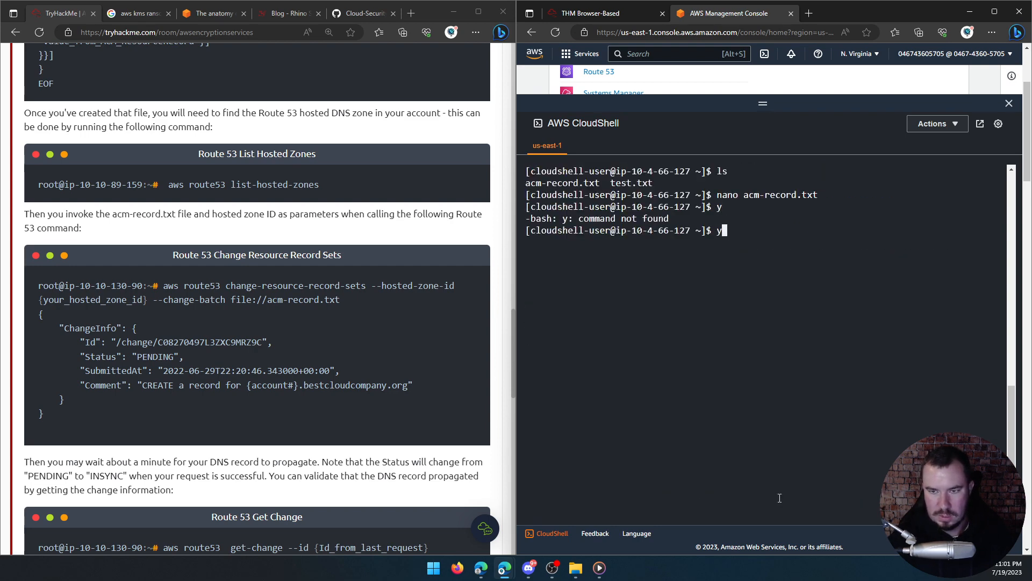
key(Up)
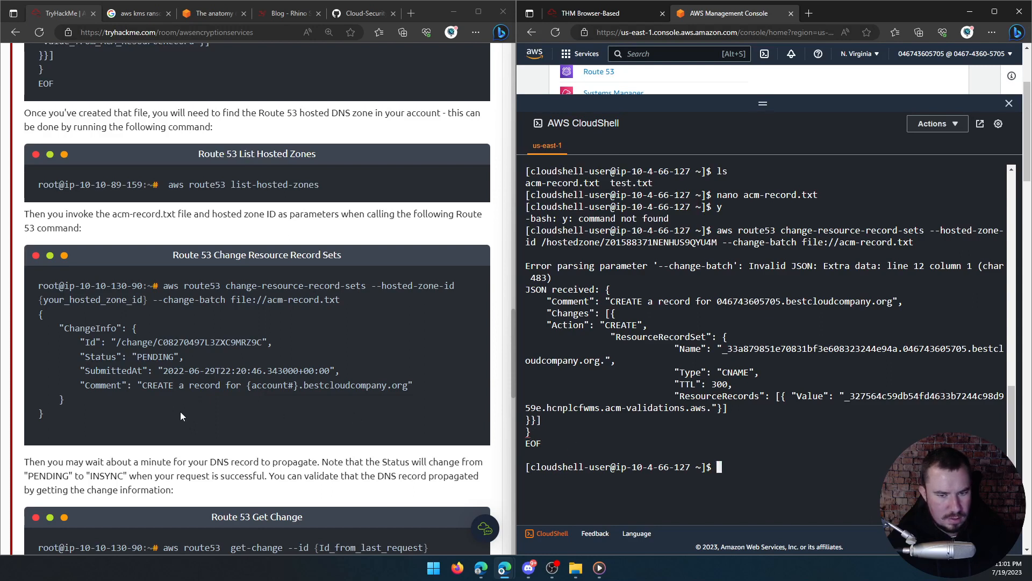
Step: Compare the acm-record.txt template in the room's instructions, including its closing EOF line, with the JSON shown in CloudShell
click(131, 401)
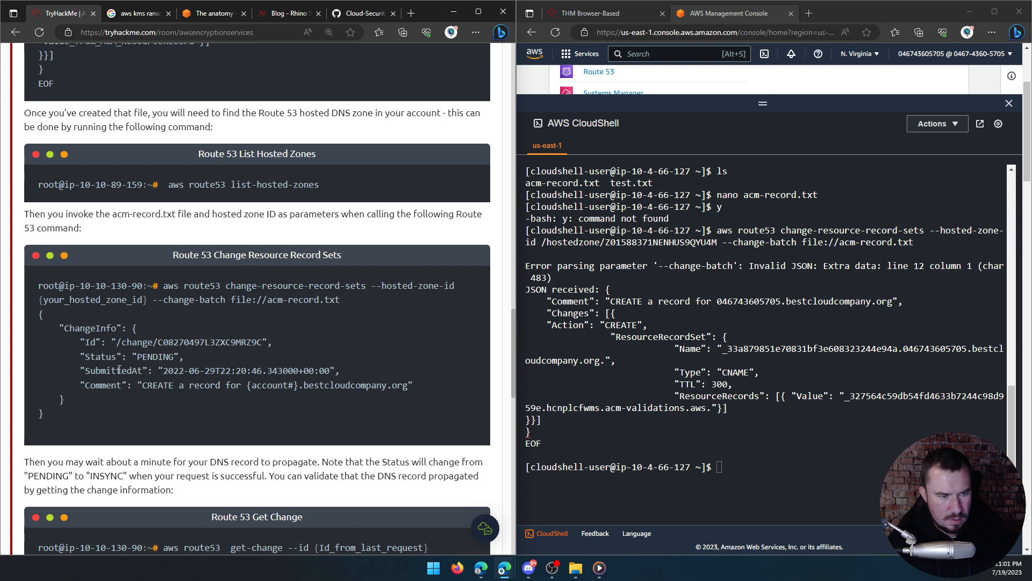
scroll(108, 367, up, 4)
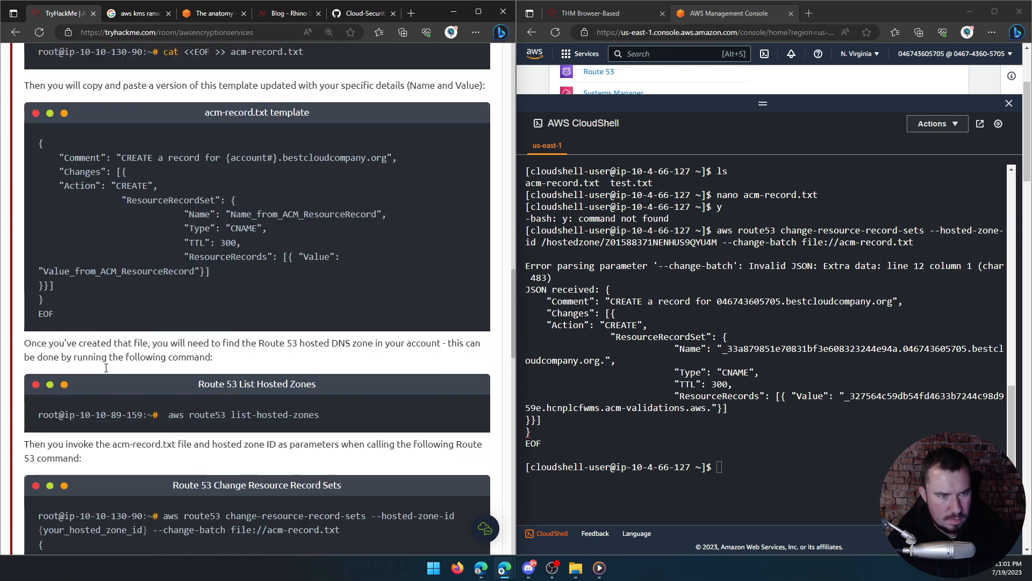
scroll(106, 368, up, 1)
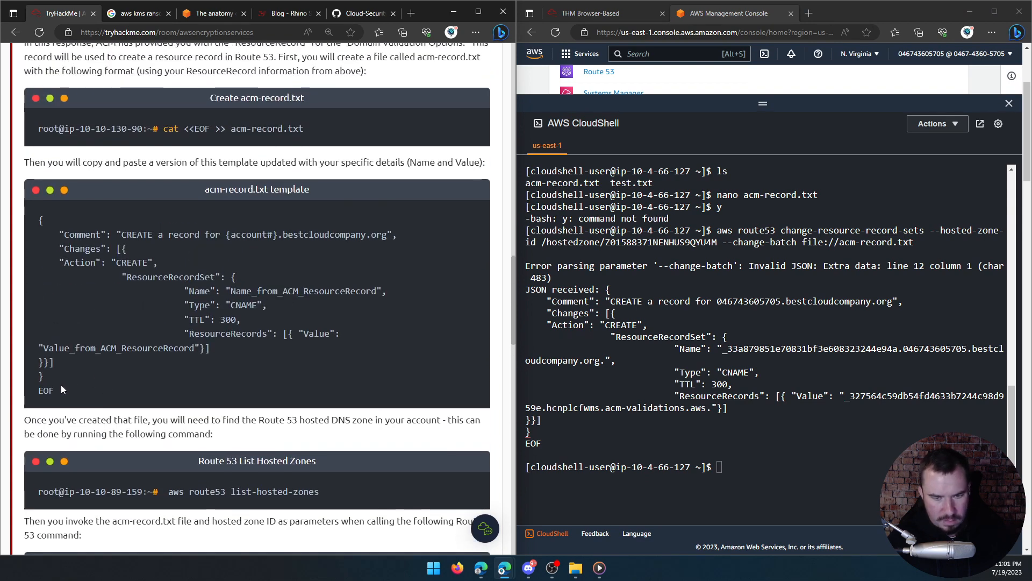
click(527, 432)
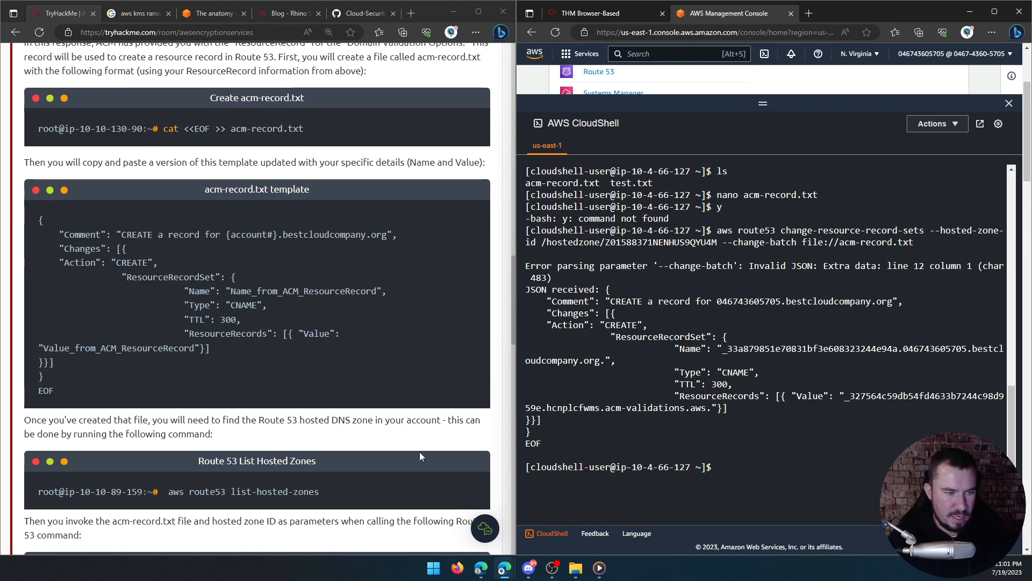
Step: Review the room's remaining Route 53 instructions and open acm-record.txt in nano
scroll(129, 380, down, 6)
scroll(129, 381, down, 5)
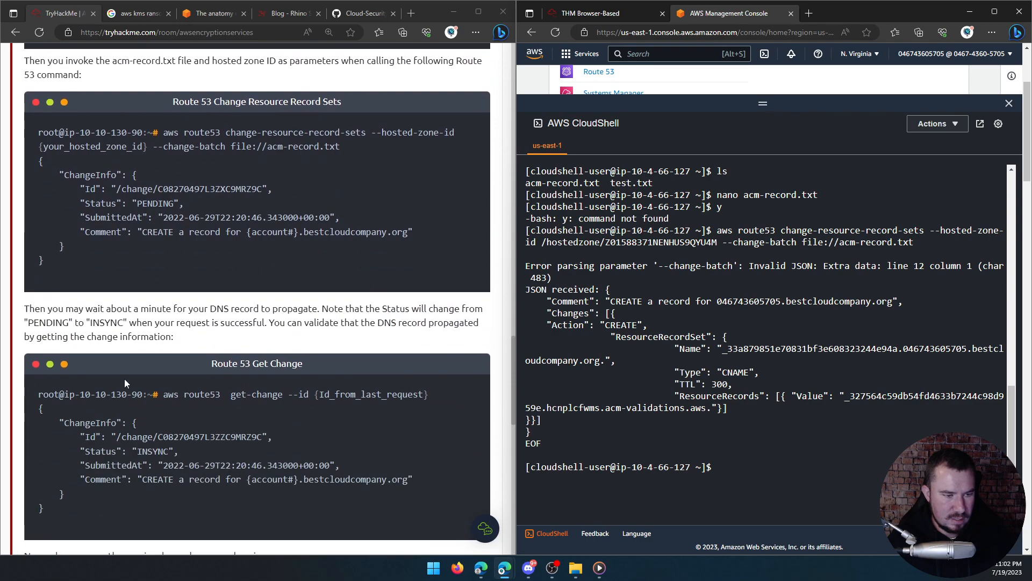
scroll(128, 377, up, 8)
scroll(128, 374, up, 3)
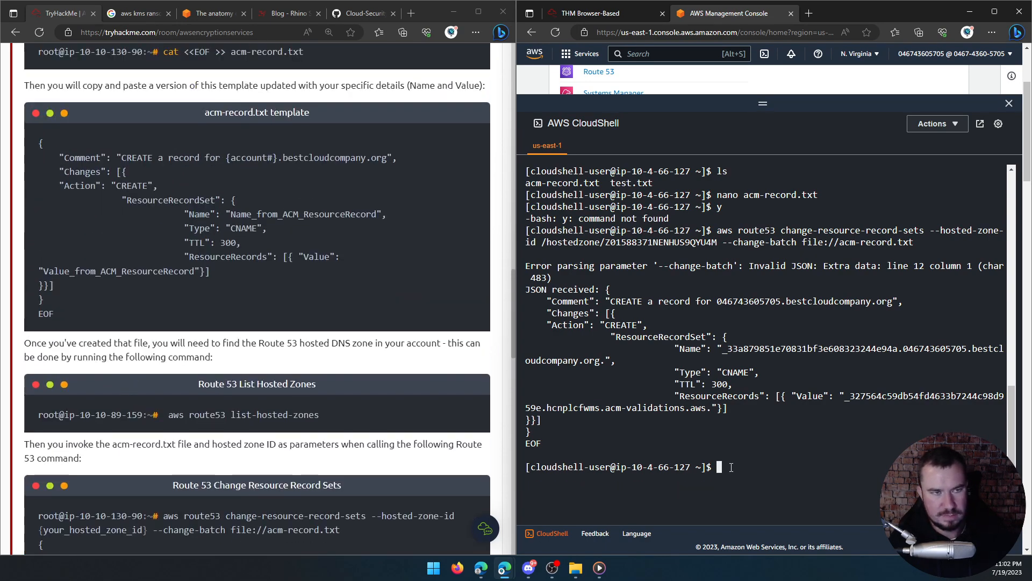
text(nano acm-record.txt)
key(Return)
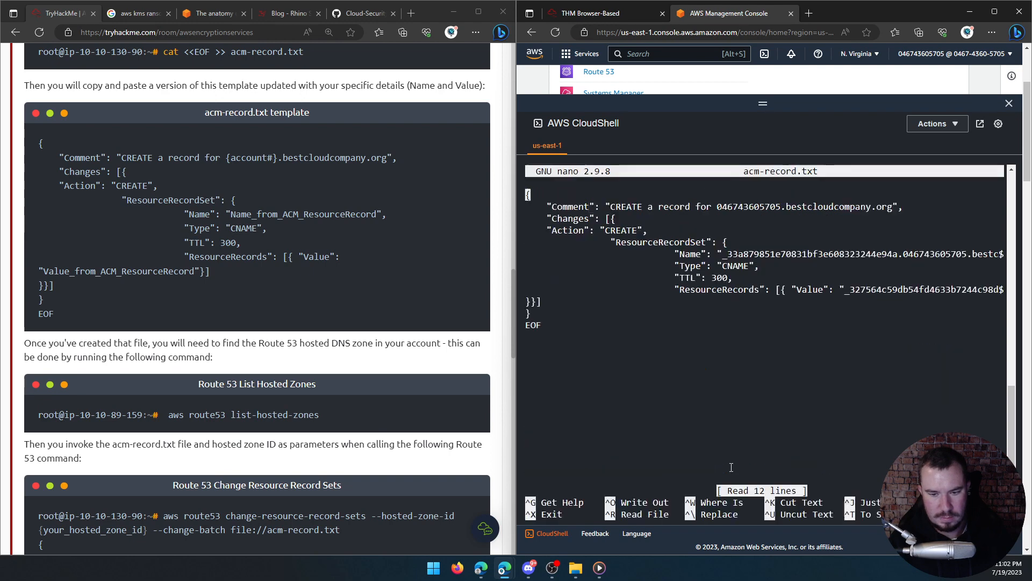
Step: Delete the closing EOF line from acm-record.txt and save the file under the same name
key(Down)
key(Down)
key(Down)
key(Down)
key(Down)
key(Down)
key(Down)
key(Down)
key(Down)
key(Down)
key(Down)
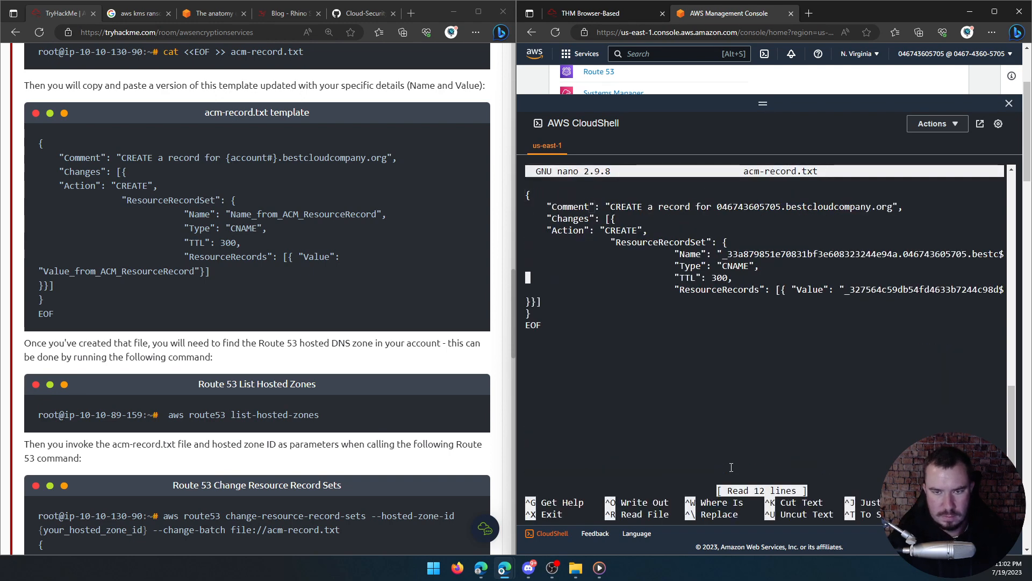
key(Right)
key(Right)
key(Right)
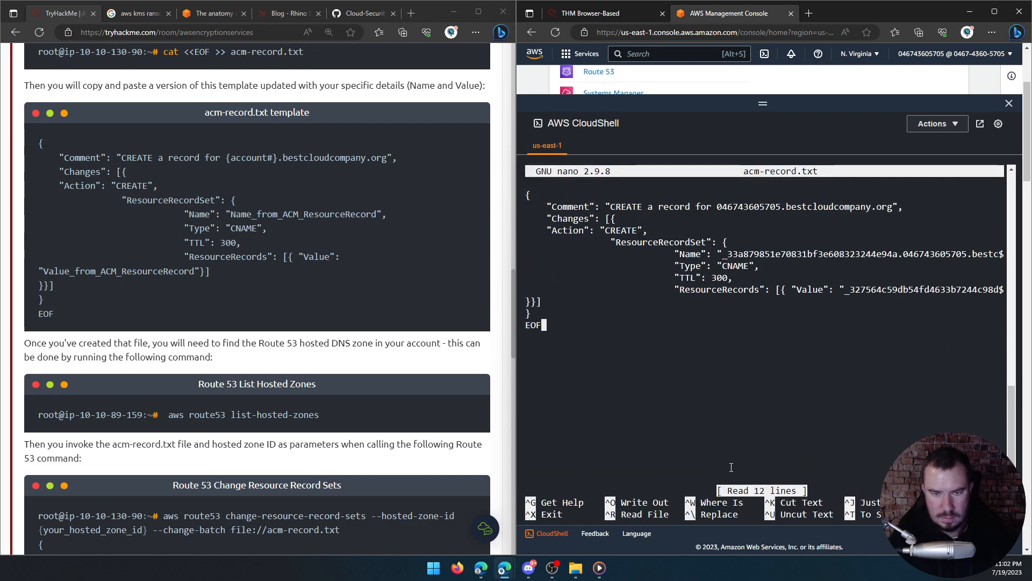
key(BackSpace)
key(BackSpace)
key(BackSpace)
key(BackSpace)
key(ctrl+x)
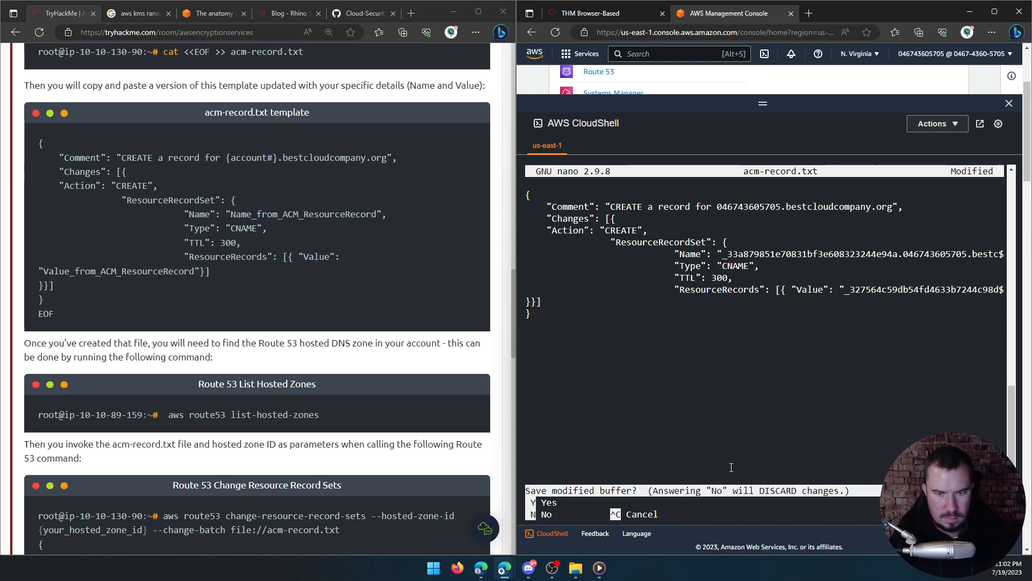
key(y)
key(Return)
Step: Rerun the earlier aws route53 change-resource-record-sets command with the edited acm-record.txt
key(Up)
key(Up)
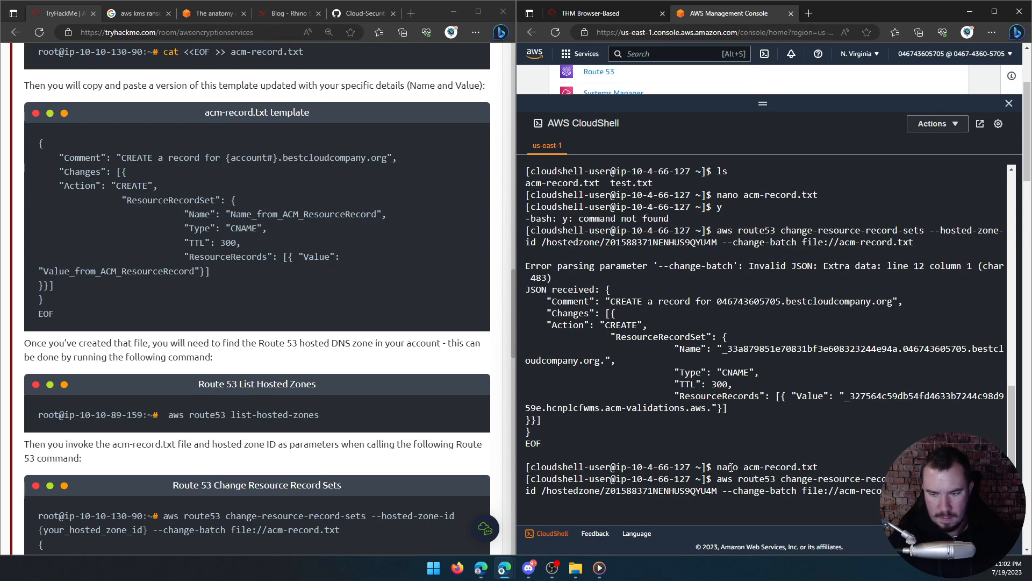
key(Return)
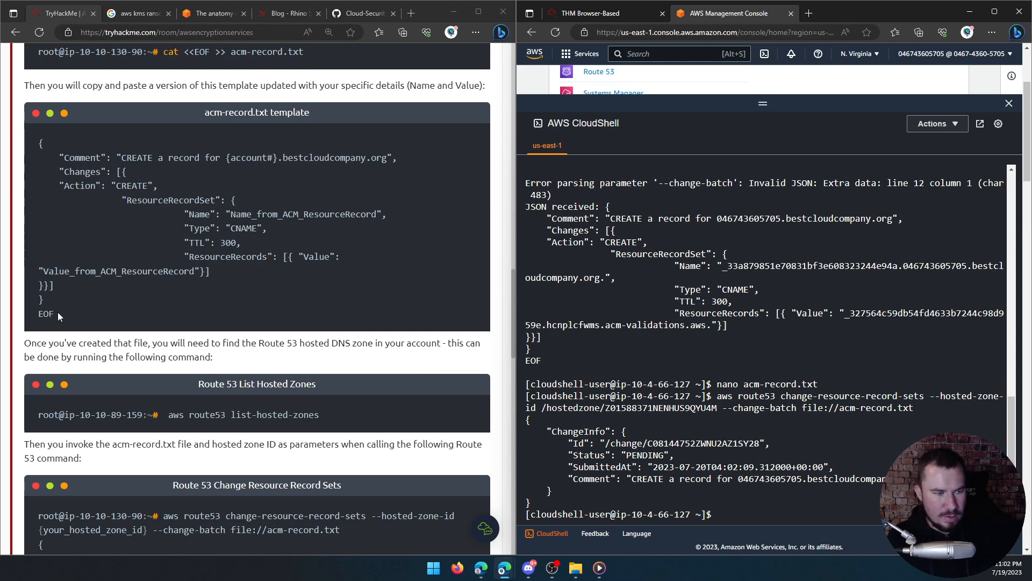
Step: Look up the template's EOF marker in a web search, and check the template's JSON body without that line
drag(56, 313, 37, 310)
click(57, 296)
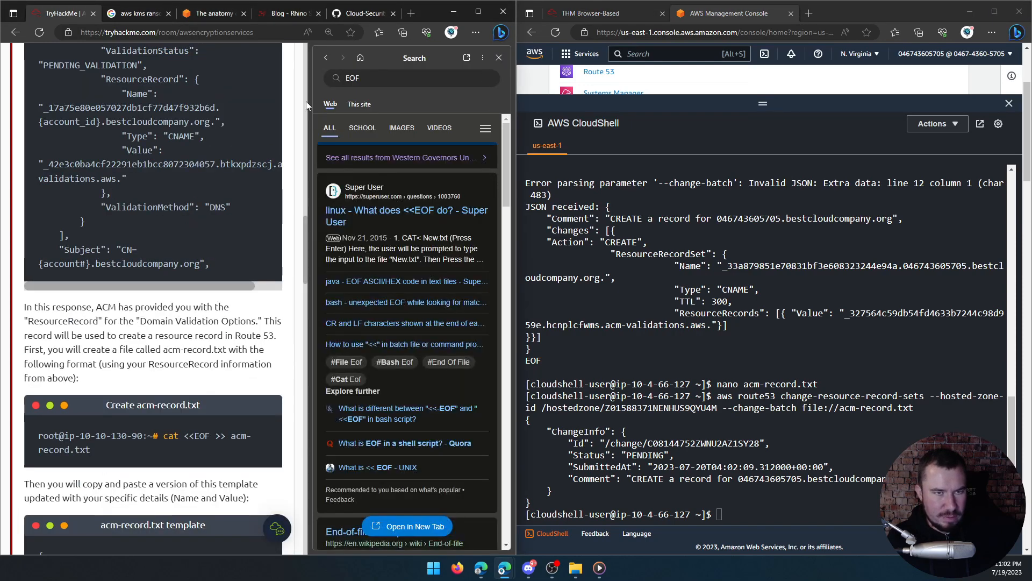
click(499, 58)
scroll(76, 289, down, 5)
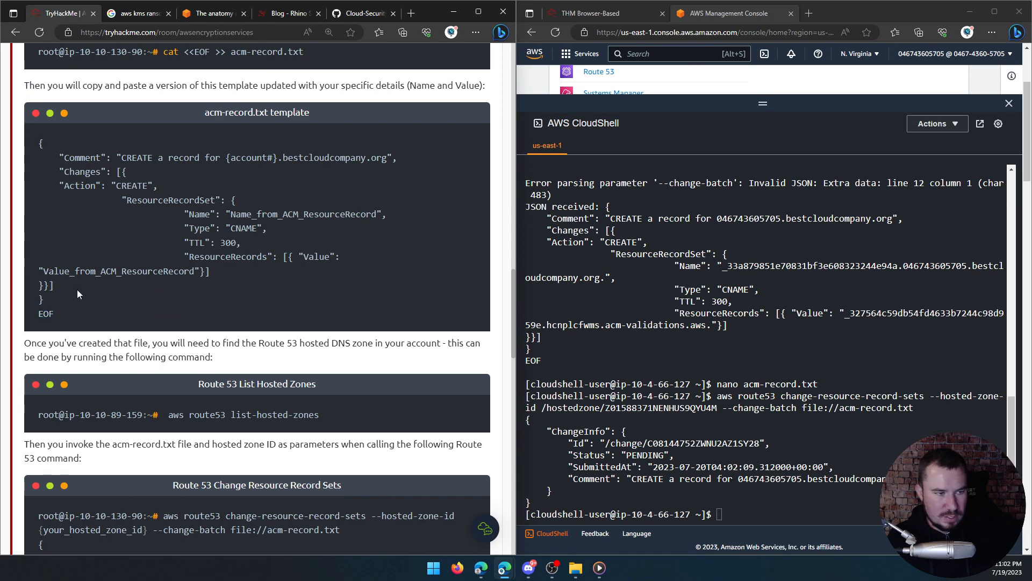
drag(46, 296, 37, 144)
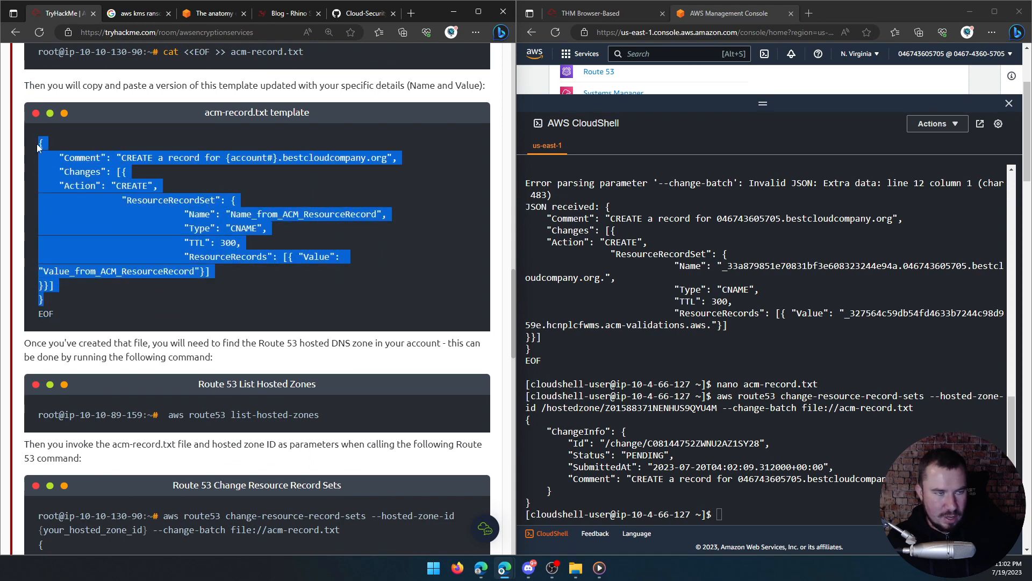
click(124, 286)
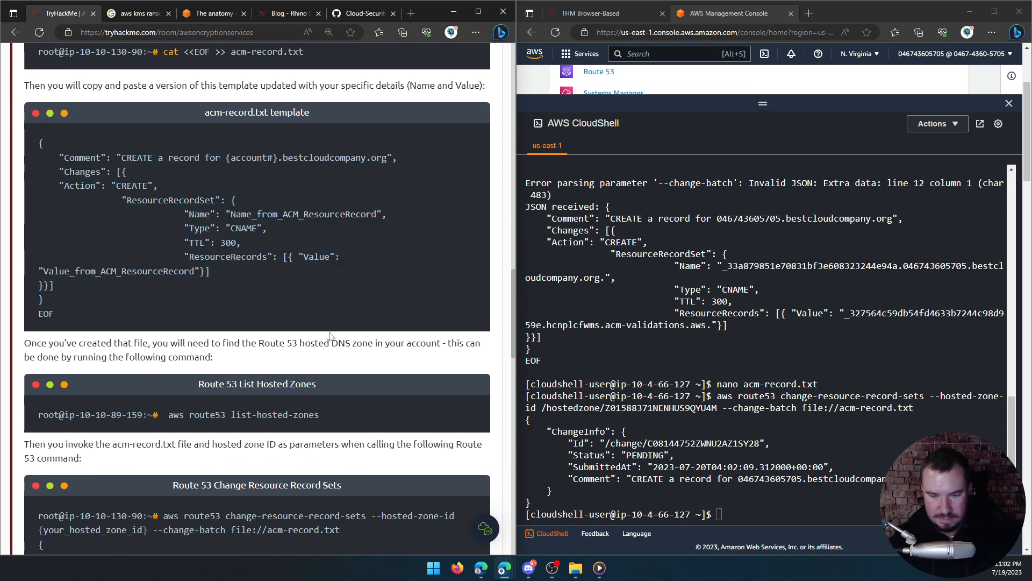
Step: Following the room's Get Change instructions, run aws route53 get-change --id with the change ID returned by the record submission
scroll(196, 420, down, 1)
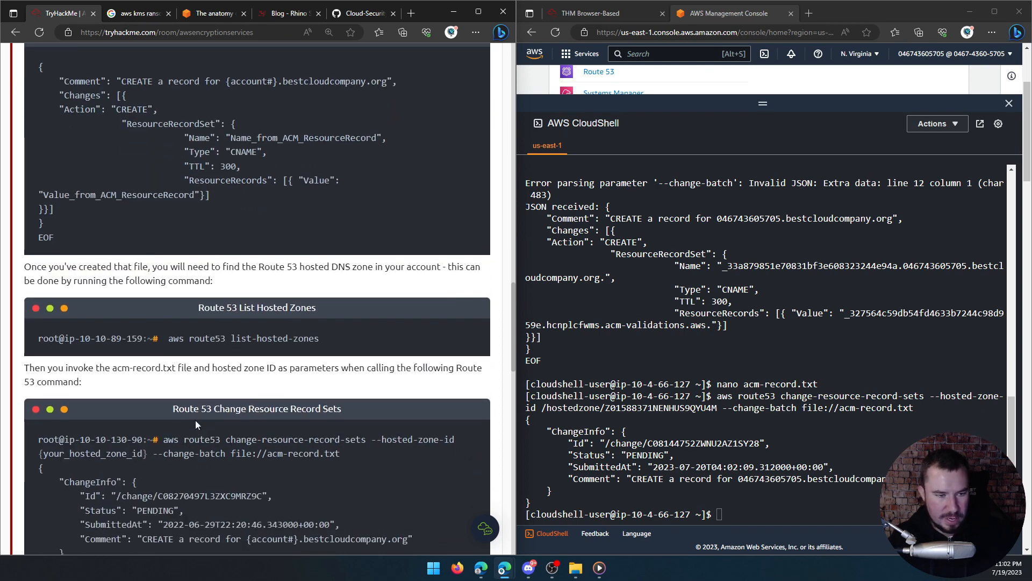
scroll(188, 399, down, 1)
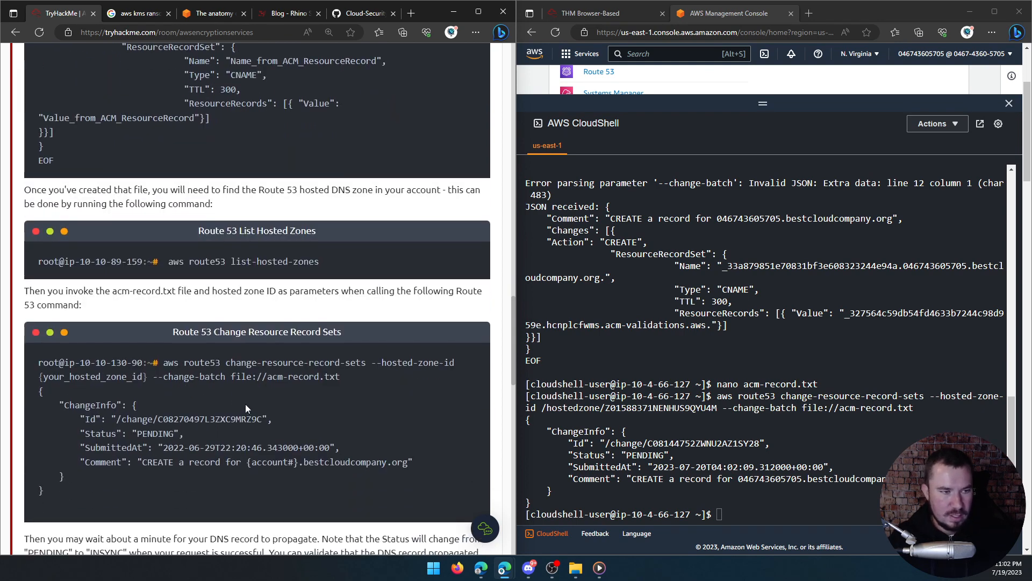
scroll(339, 371, down, 1)
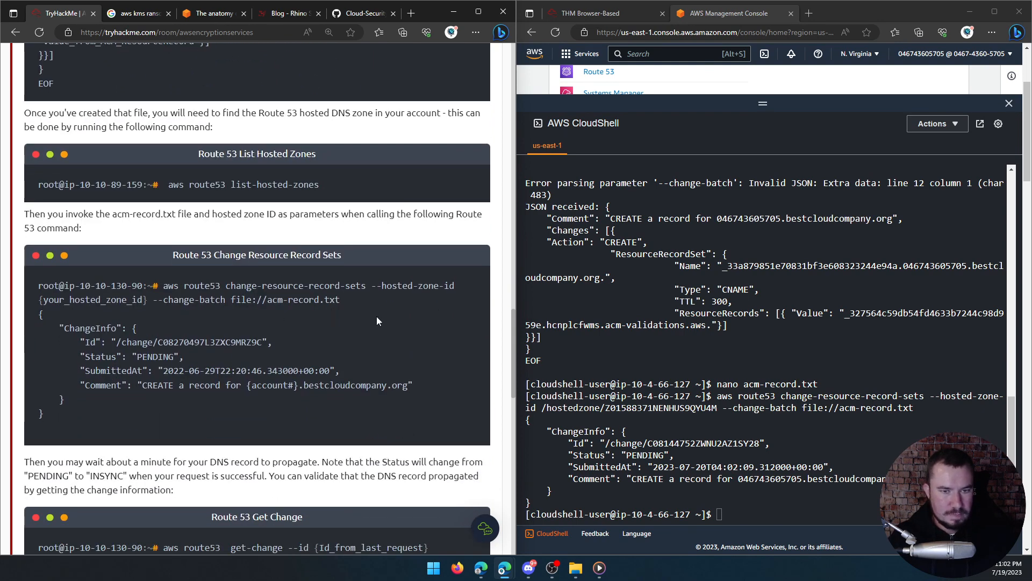
scroll(290, 297, down, 2)
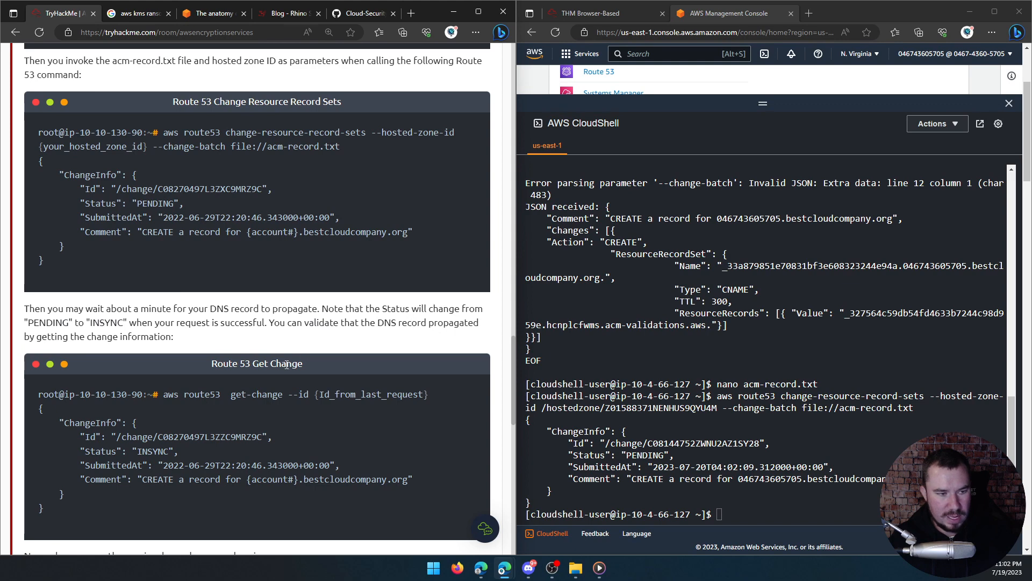
scroll(307, 385, down, 2)
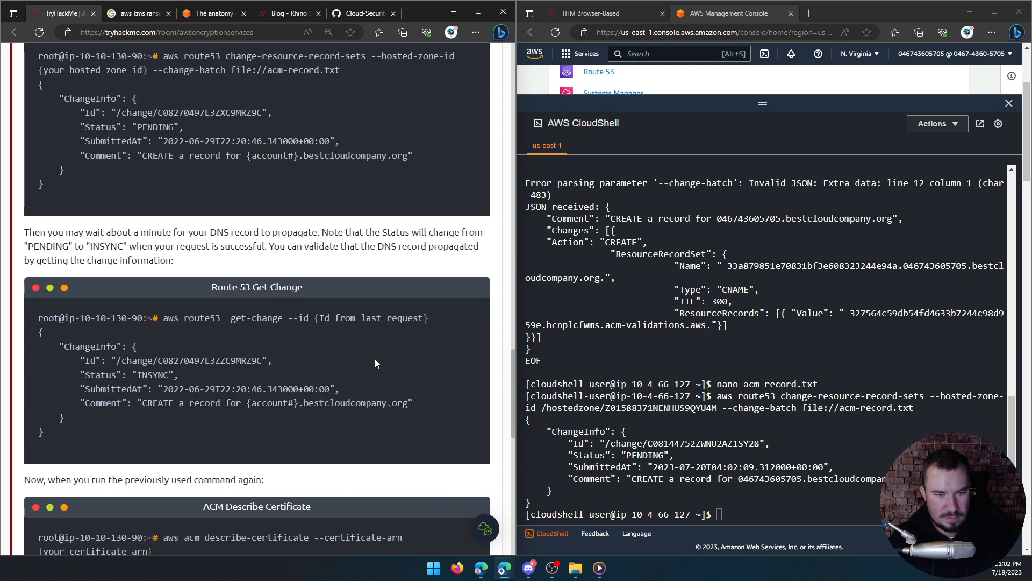
click(399, 394)
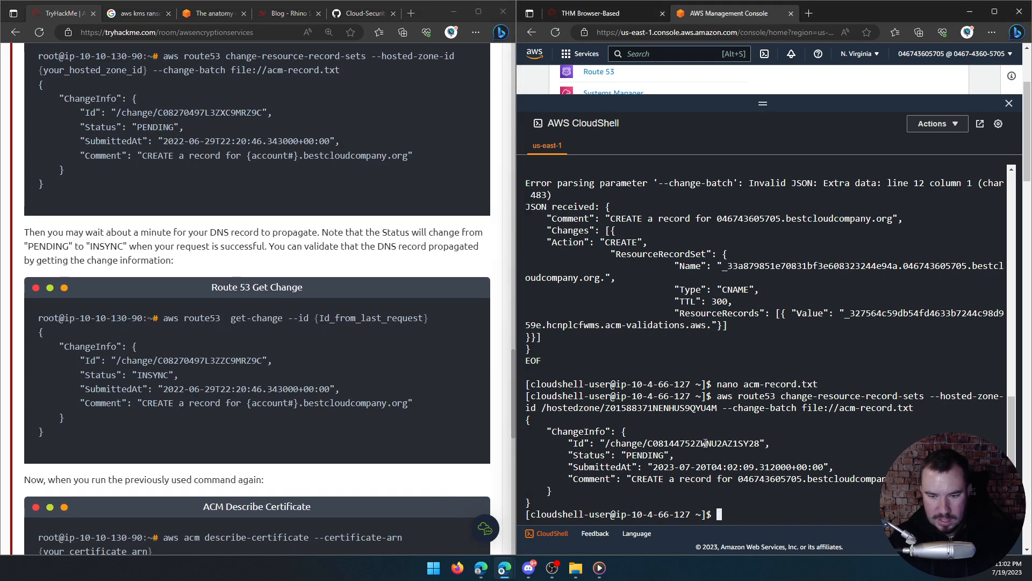
text(aws route53)
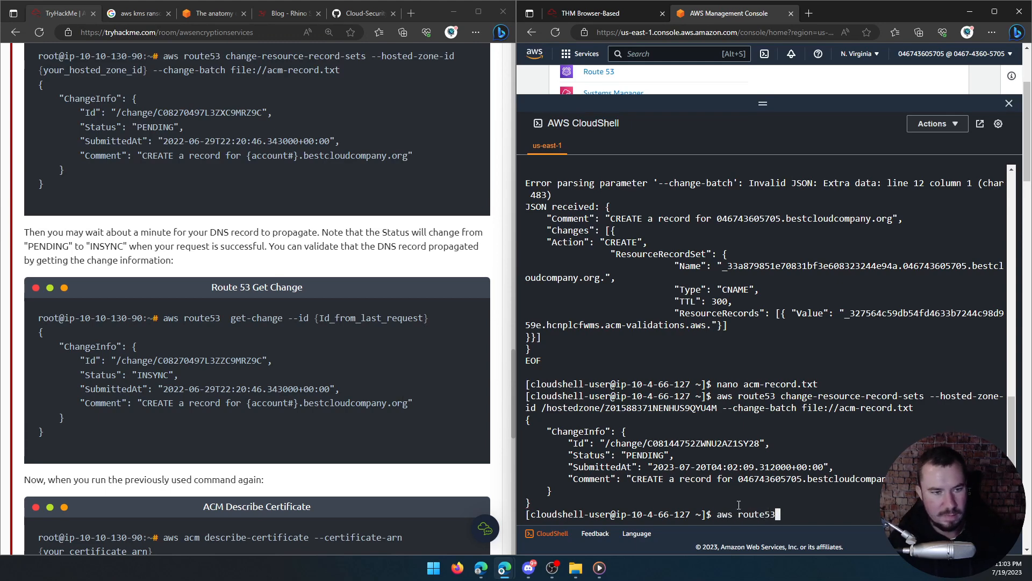
text( get-change)
text(--id)
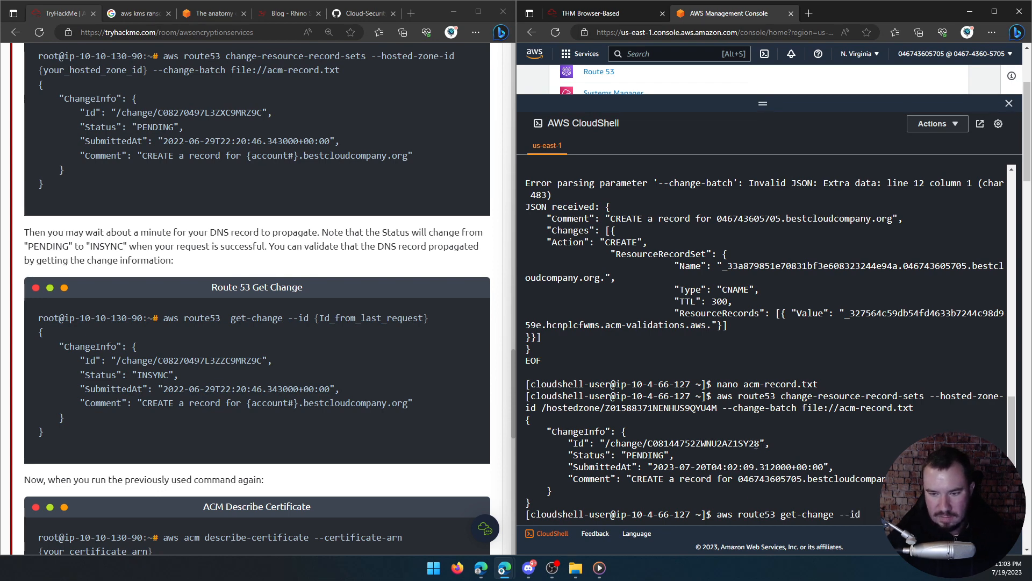
drag(760, 443, 606, 443)
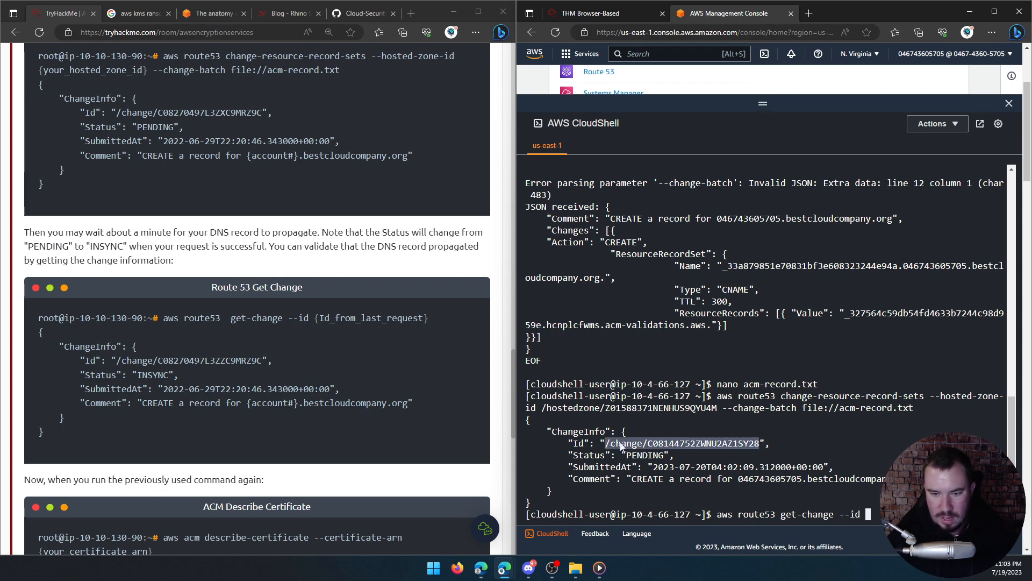
right_click(621, 446)
click(654, 269)
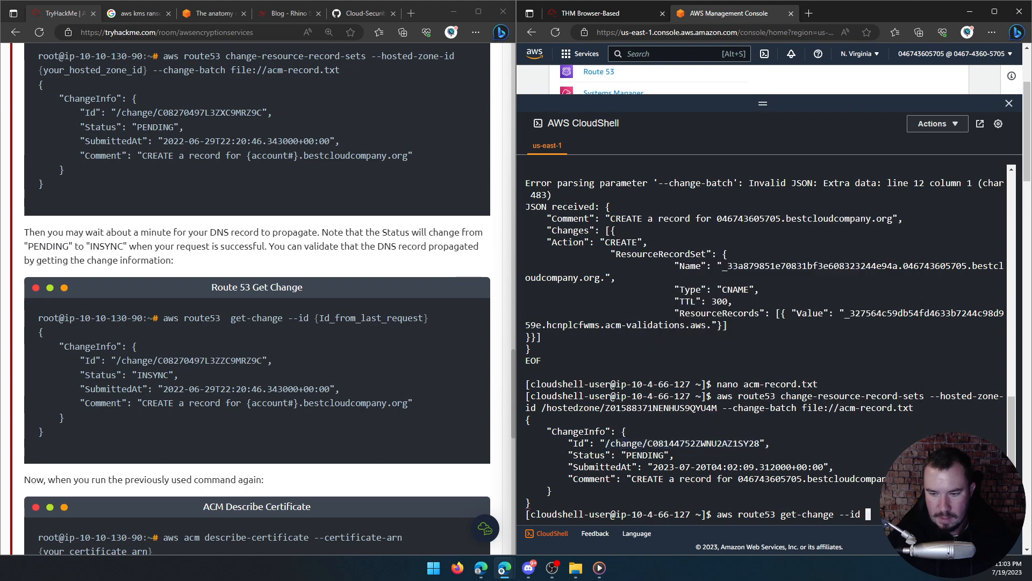
key(ctrl+v)
key(Return)
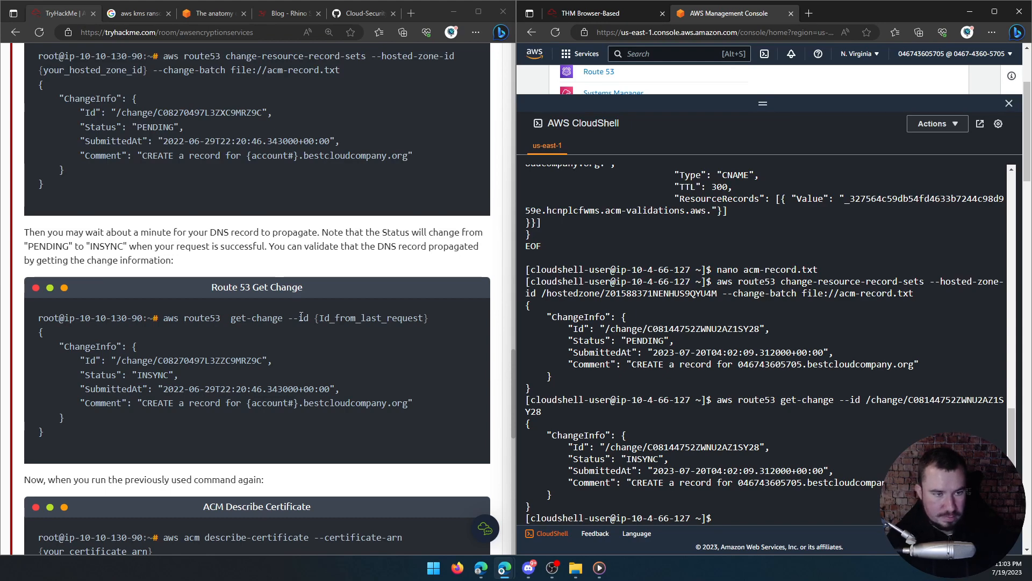
Step: Find the room's ACM Describe Certificate command and enter aws acm describe-certificate up to its --certificate-arn option in CloudShell
scroll(300, 326, down, 3)
scroll(301, 341, down, 1)
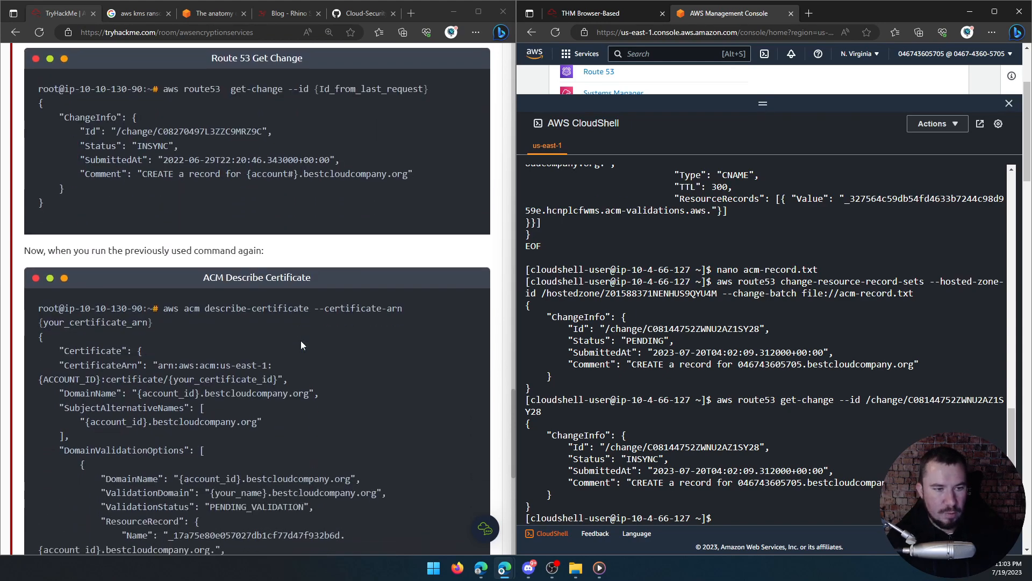
scroll(234, 273, down, 1)
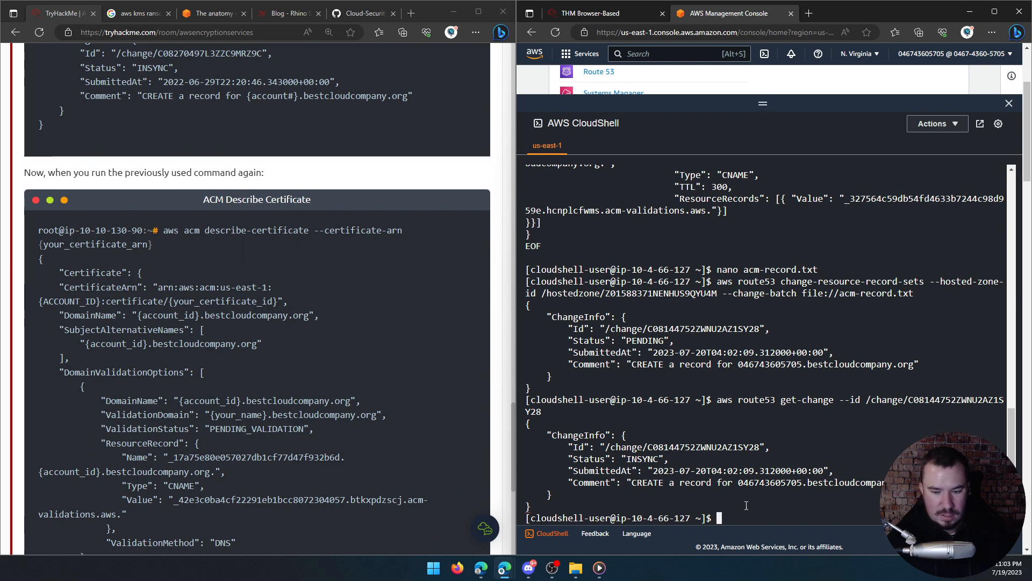
text(aws acm de)
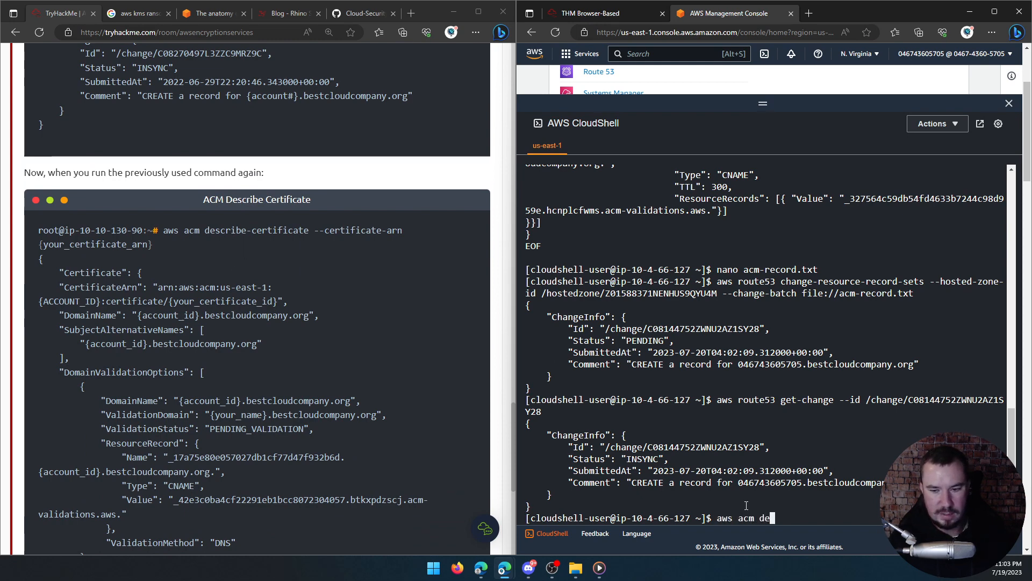
text(scribe-certificate --)
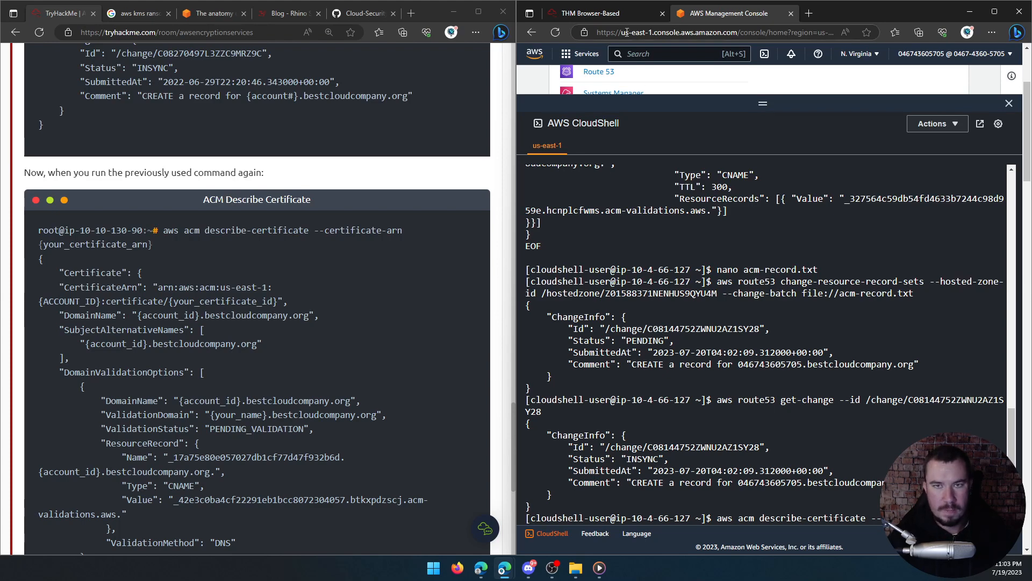
Step: Copy the certificate ARN from the Sublime Text notes in the AttackBox and run the describe-certificate command with it in CloudShell
click(619, 13)
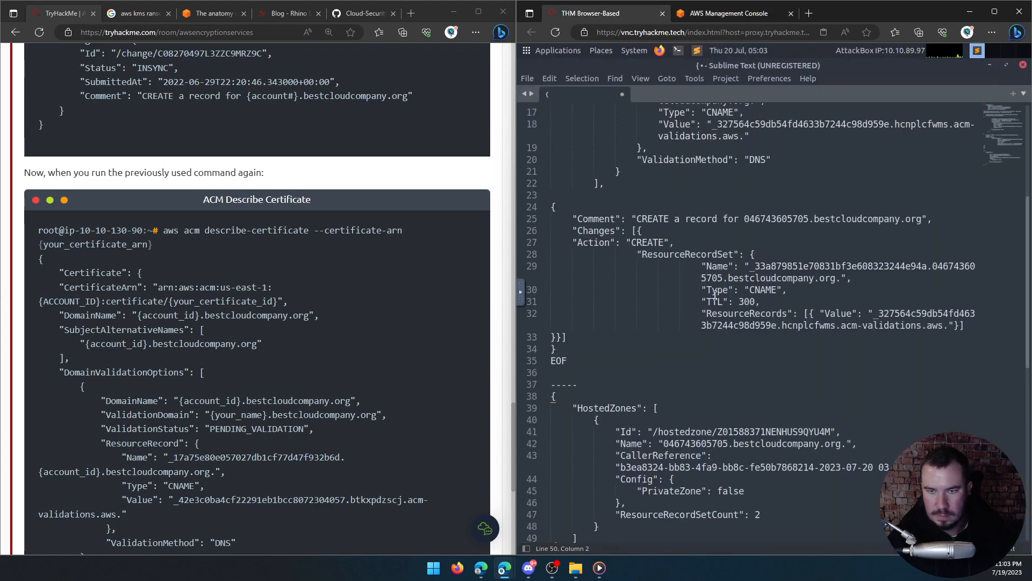
scroll(740, 262, up, 6)
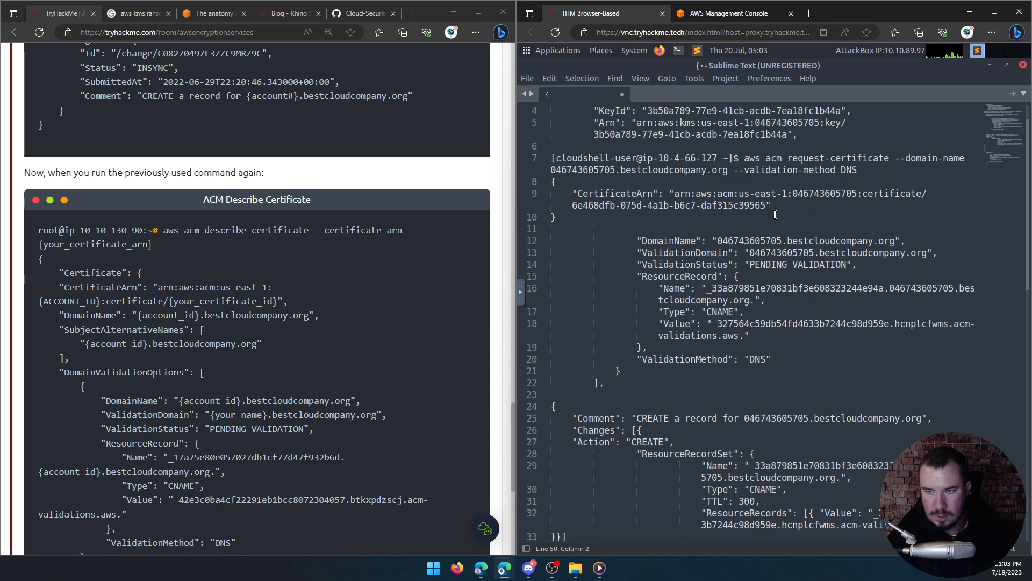
drag(765, 205, 675, 193)
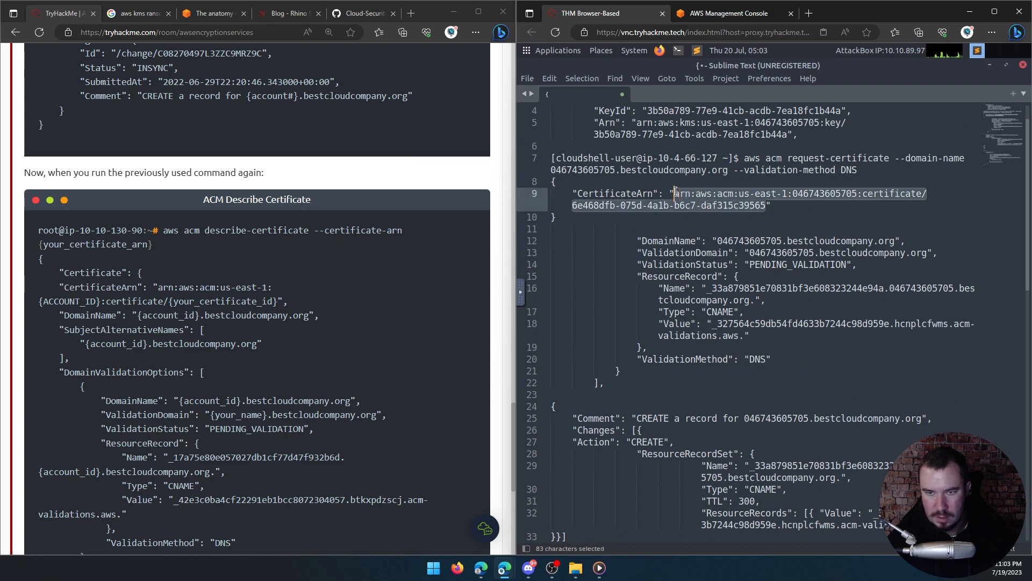
right_click(684, 195)
click(725, 216)
click(742, 15)
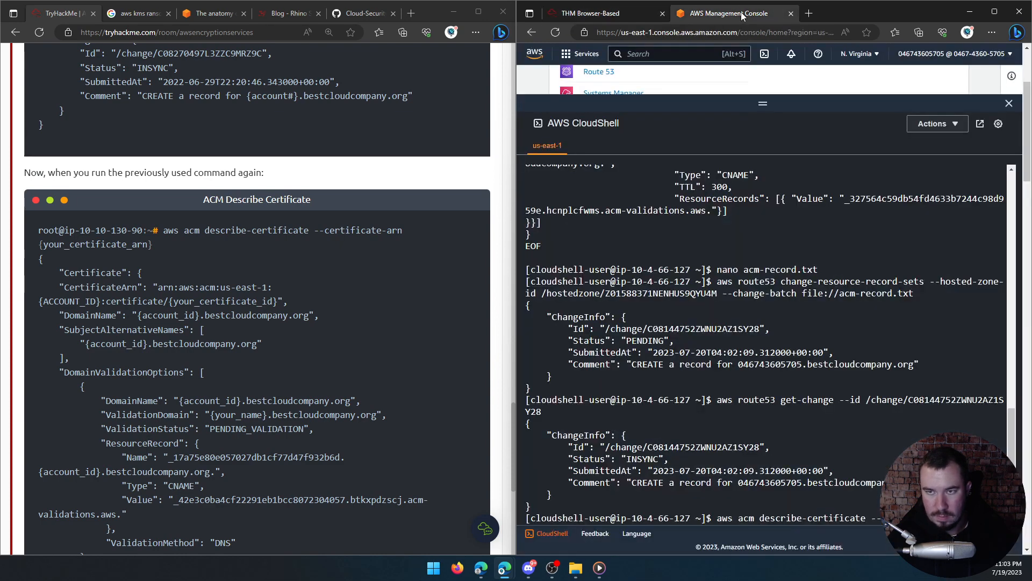
key(ctrl+v)
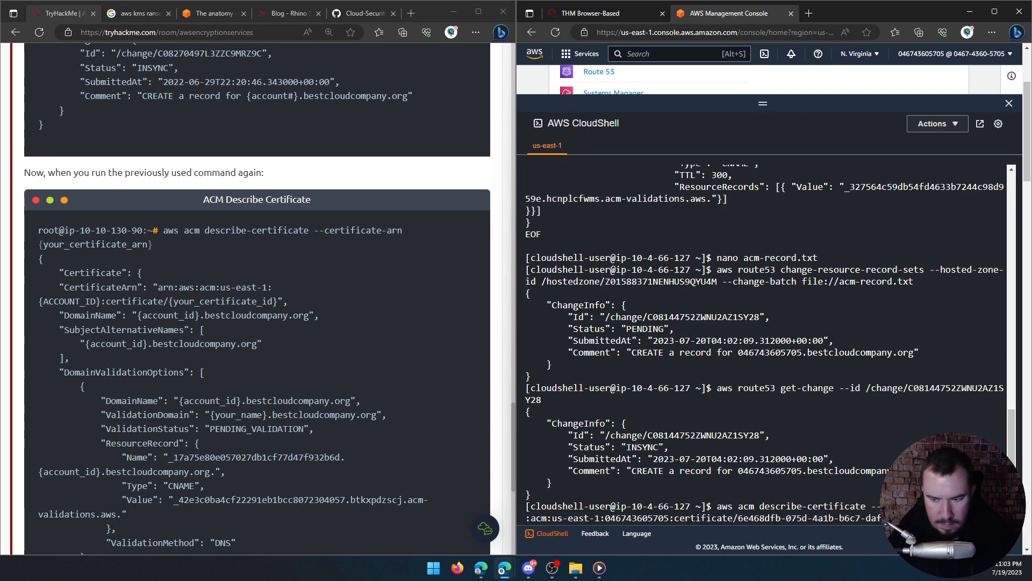
key(Return)
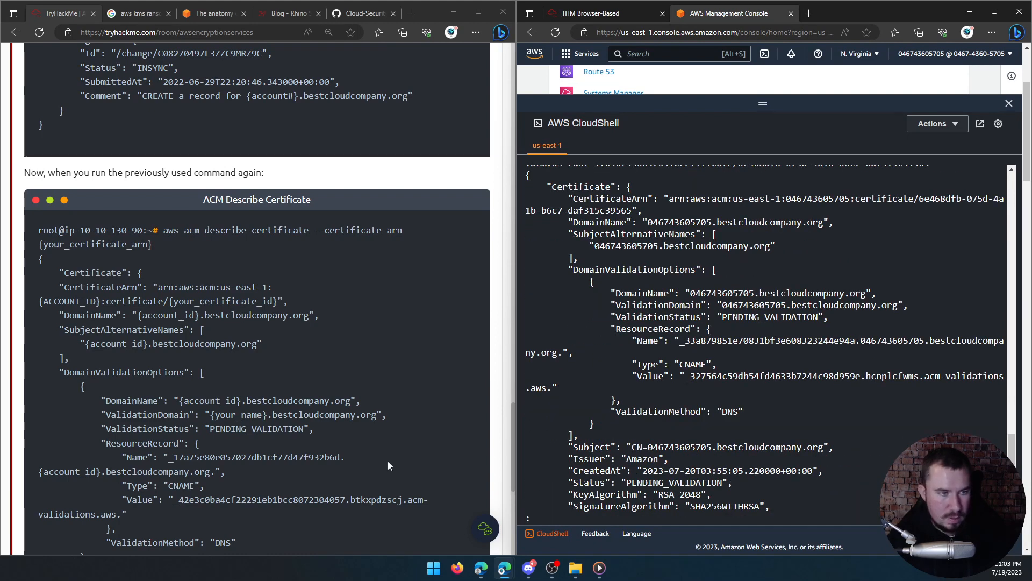
Step: Read the room's note on the expected ValidationStatus and examine the certificate details in the CloudShell output
scroll(255, 356, down, 4)
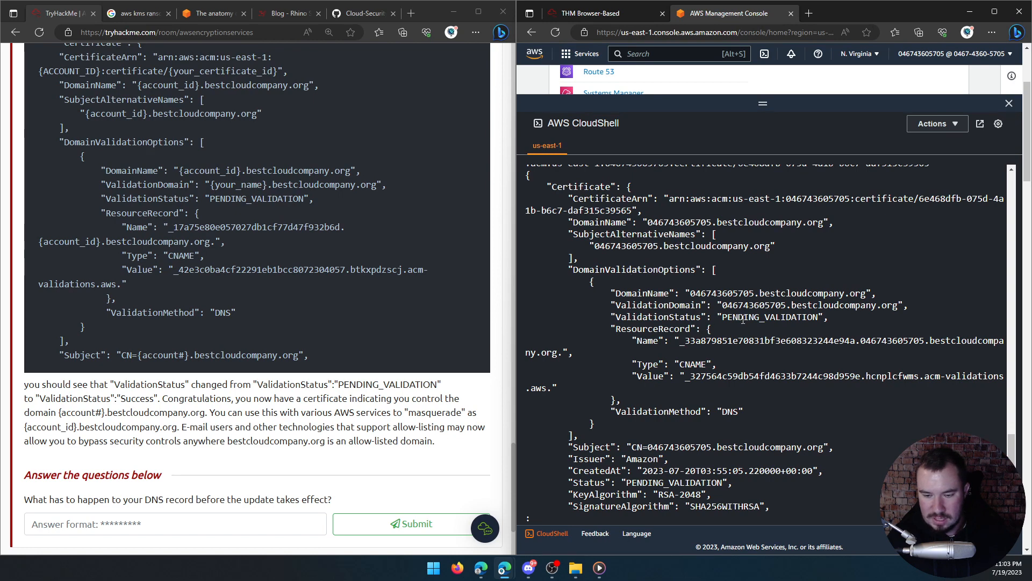
key(Down)
key(Down)
key(Down)
key(Down)
key(Down)
key(Down)
key(Down)
key(Down)
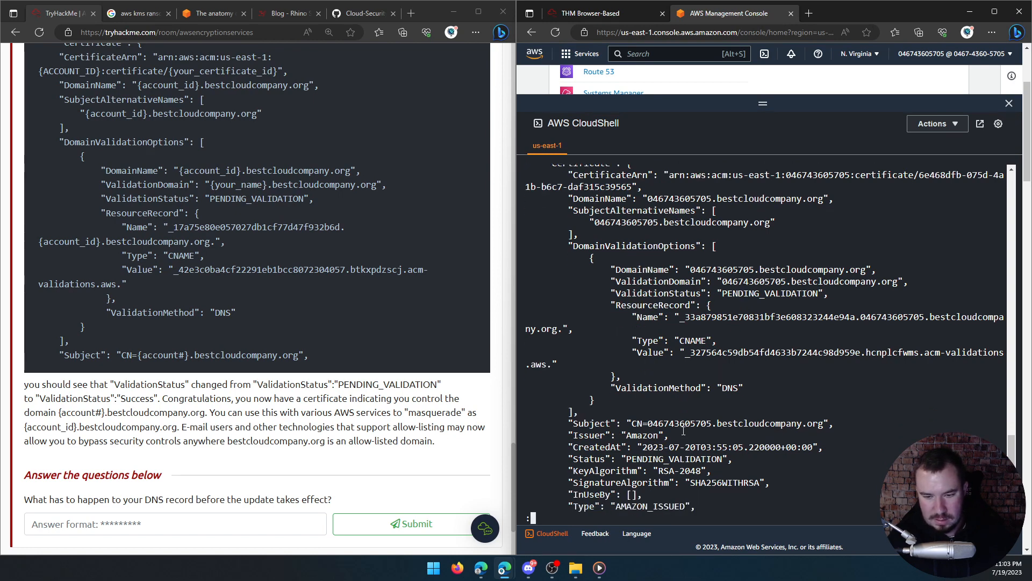
Step: View the rest of the certificate details, close the output and clear the CloudShell terminal
key(Down)
key(Down)
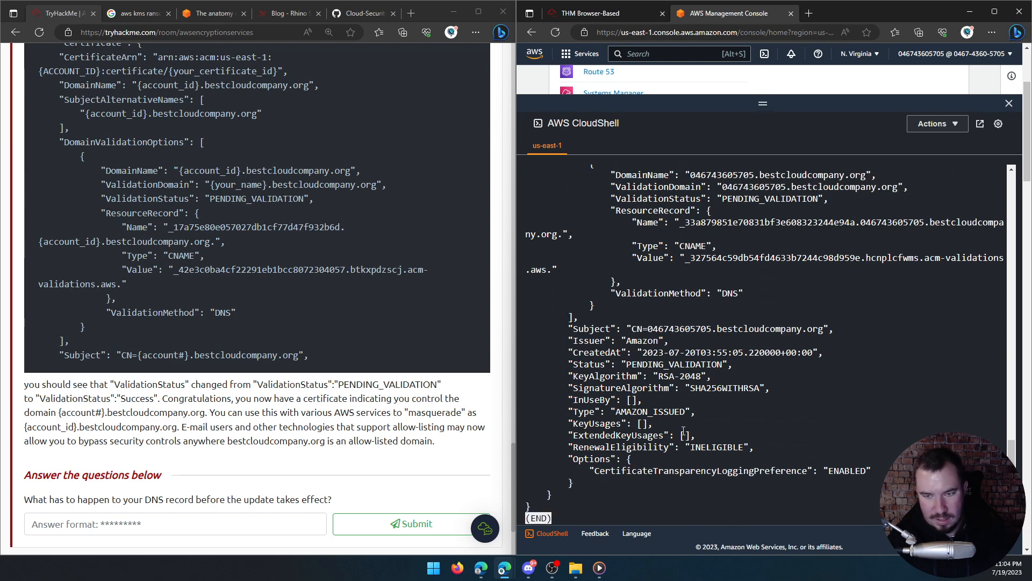
key(q)
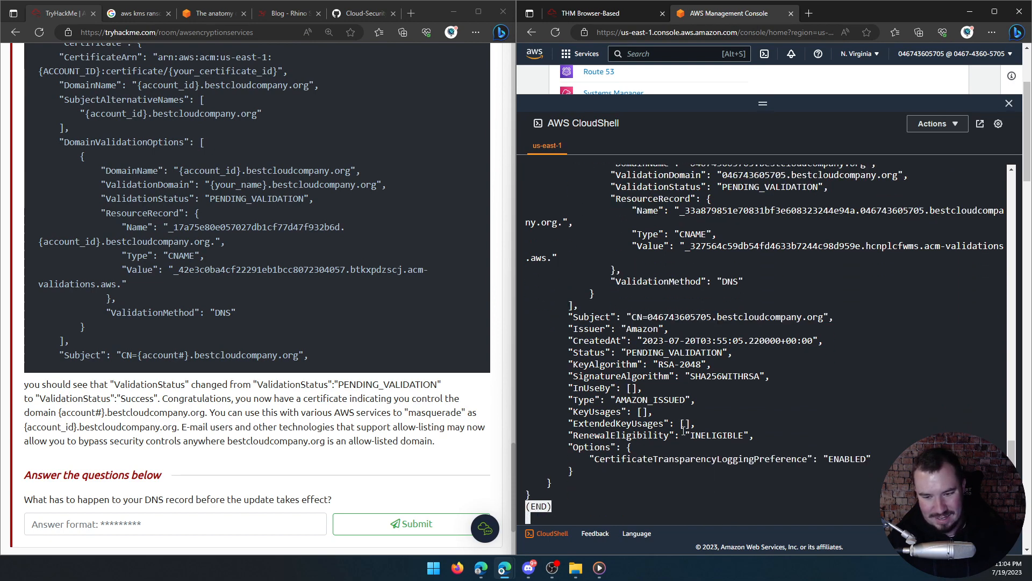
key(ctrl+l)
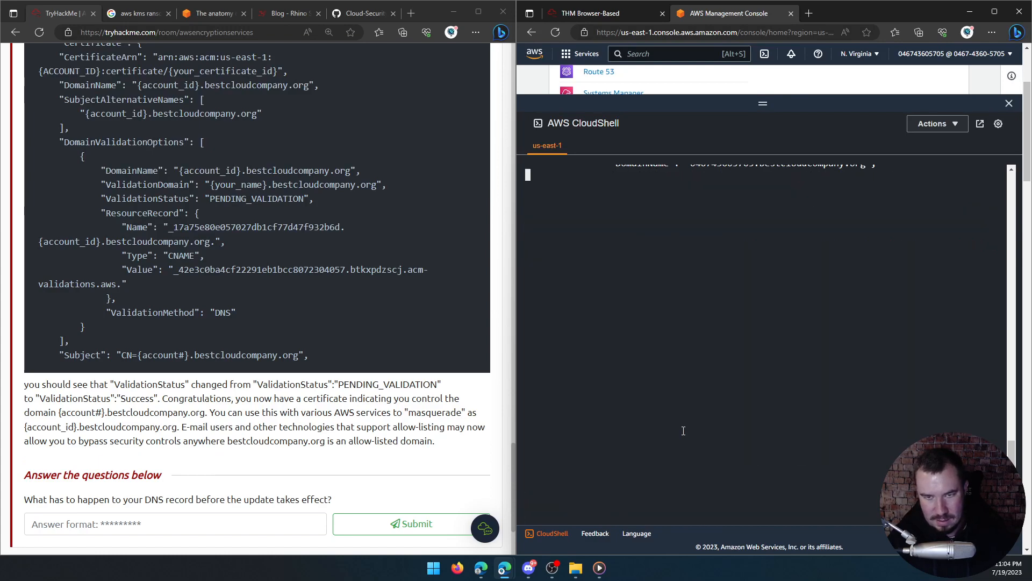
text(clear)
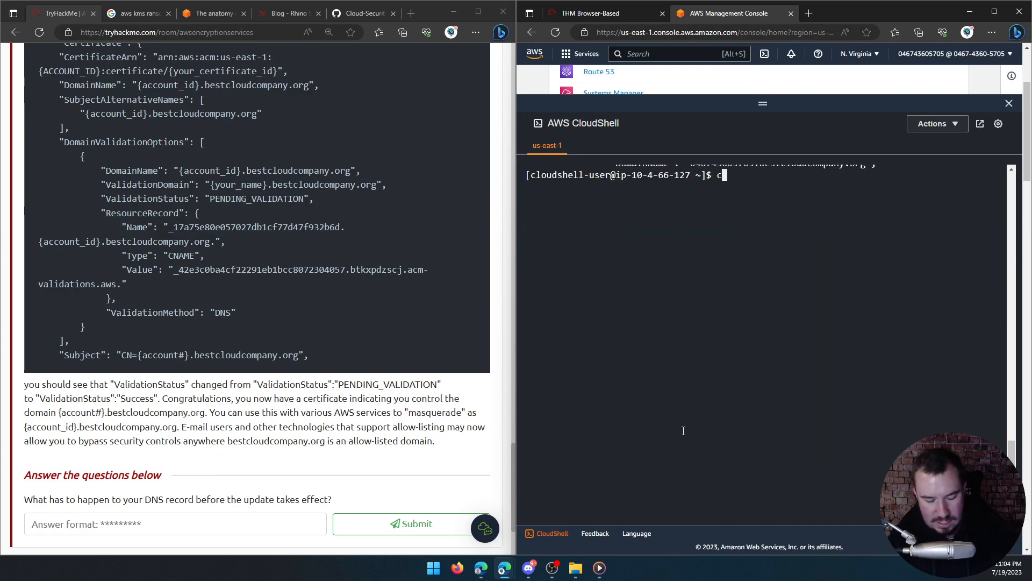
key(Return)
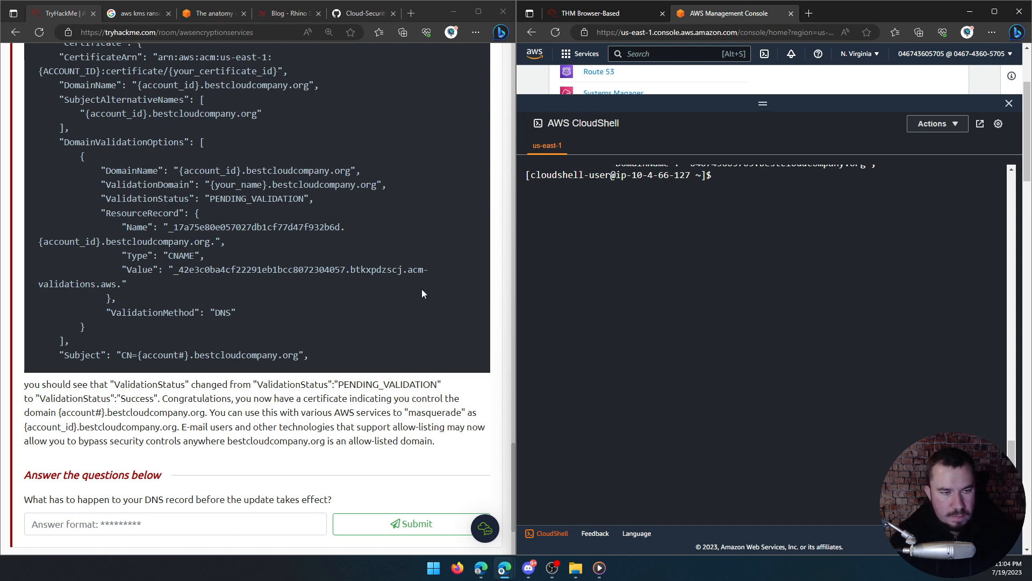
Step: Rerun aws acm describe-certificate with the same certificate ARN in CloudShell and check the ValidationStatus against the room's example
scroll(421, 293, up, 3)
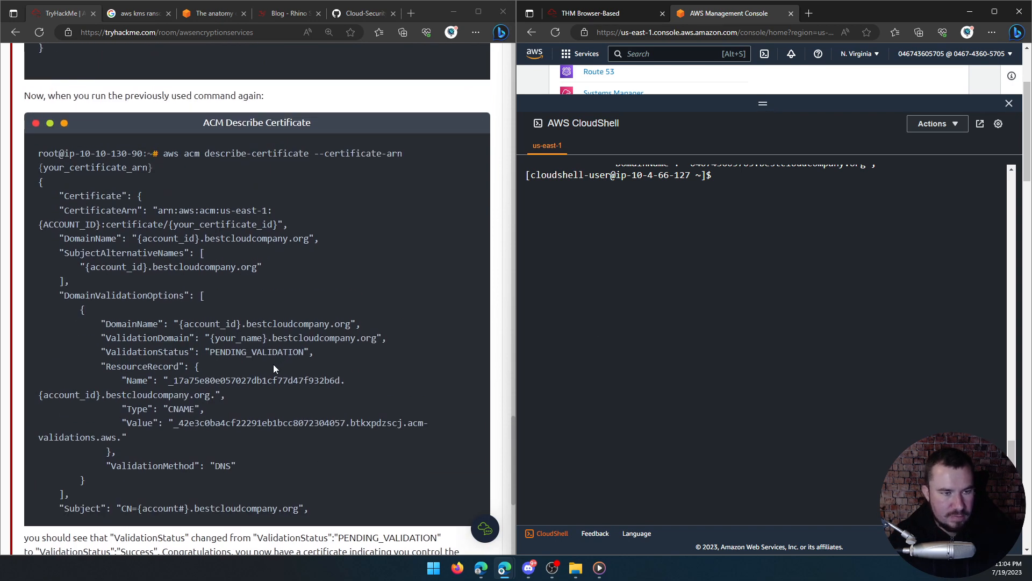
scroll(272, 364, down, 2)
scroll(225, 414, down, 1)
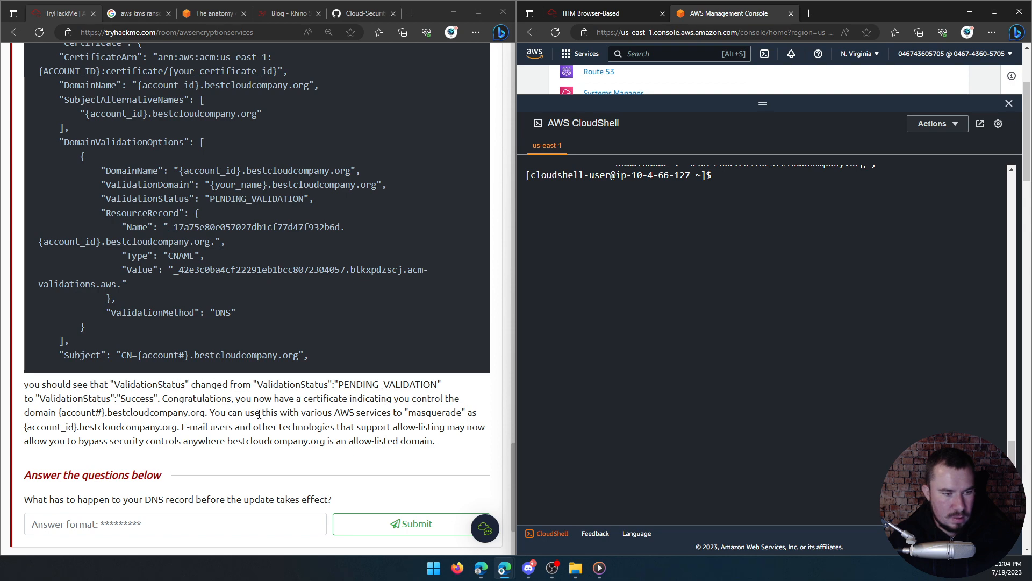
scroll(220, 333, up, 1)
scroll(279, 277, up, 1)
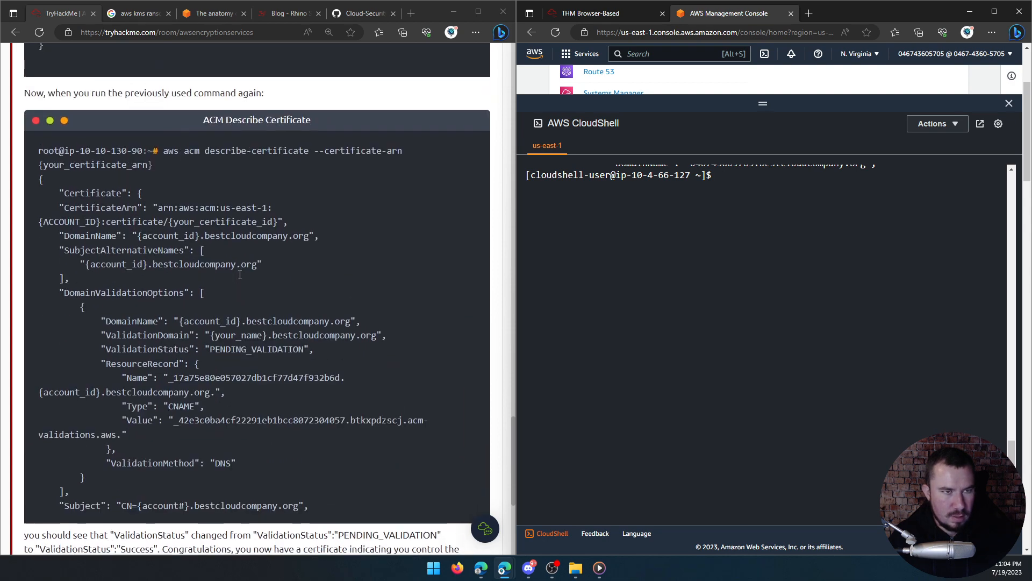
scroll(258, 261, down, 1)
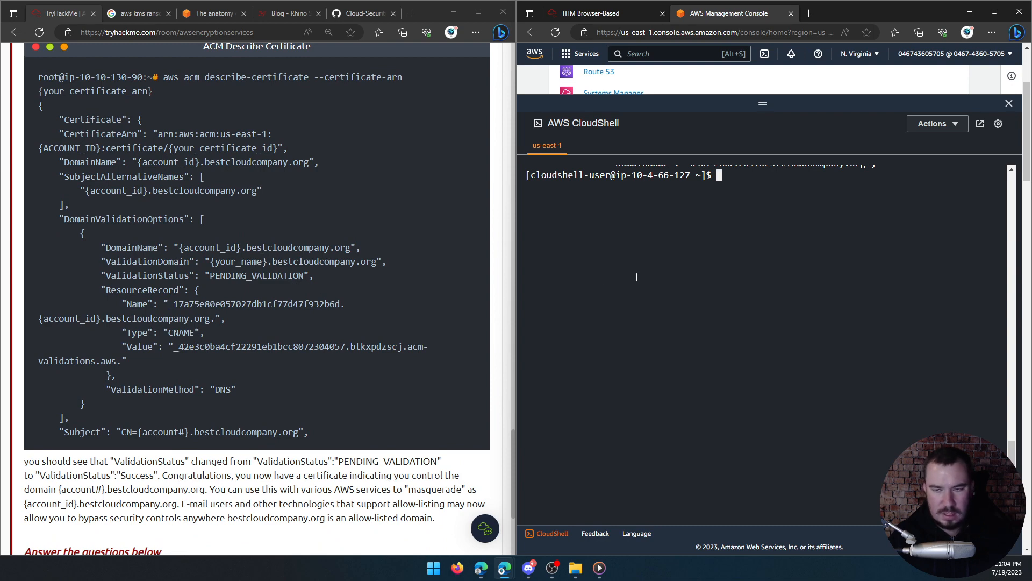
key(Up)
key(Up)
key(Up)
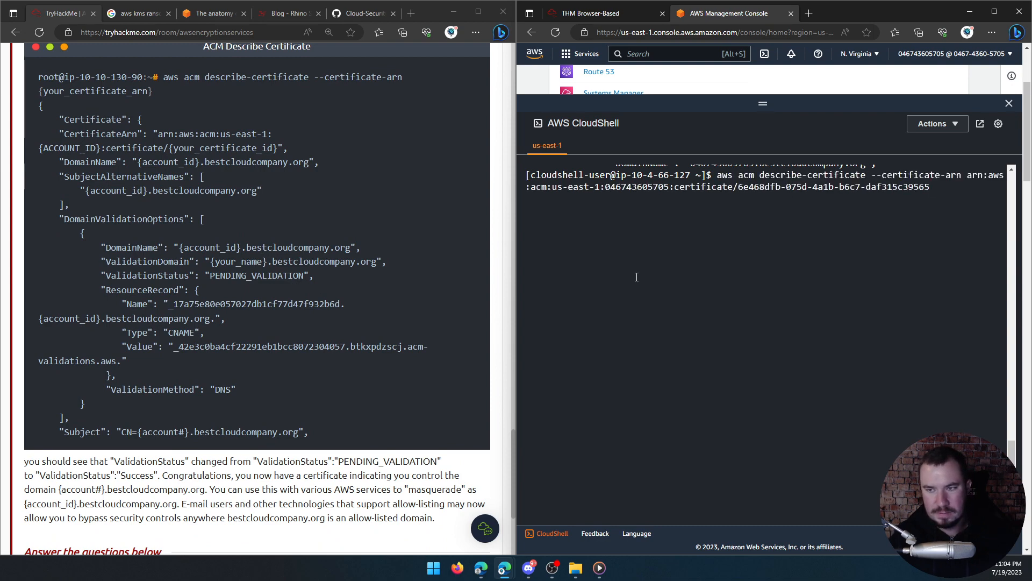
key(Return)
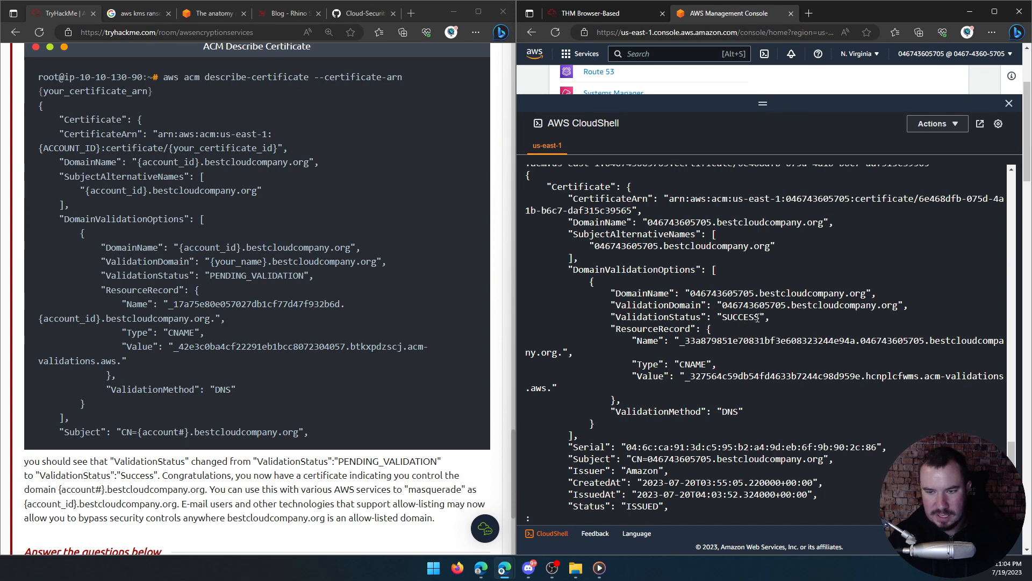
drag(757, 316, 722, 317)
click(706, 334)
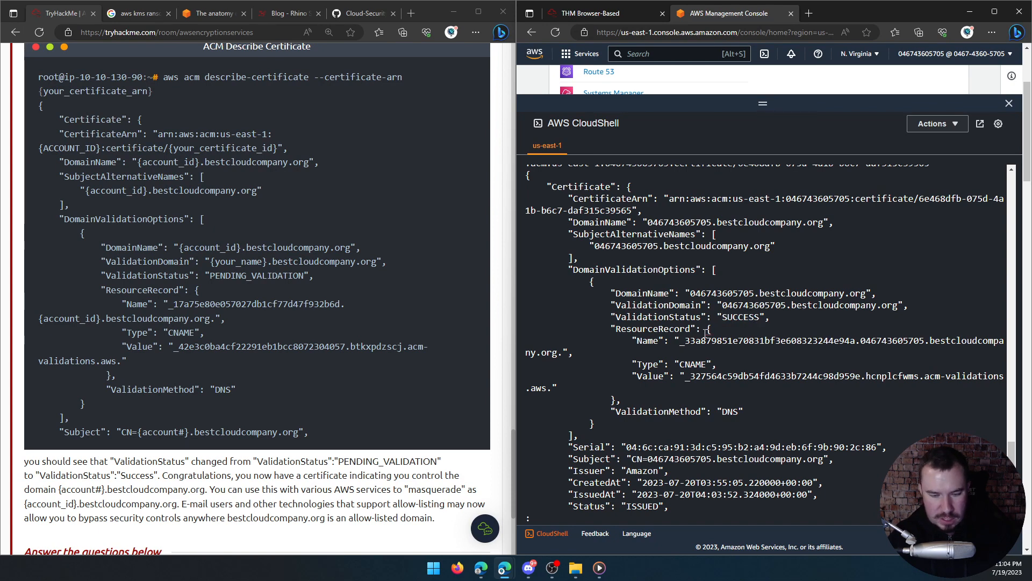
Step: Exit the certificate output and clear the CloudShell screen
text(q)
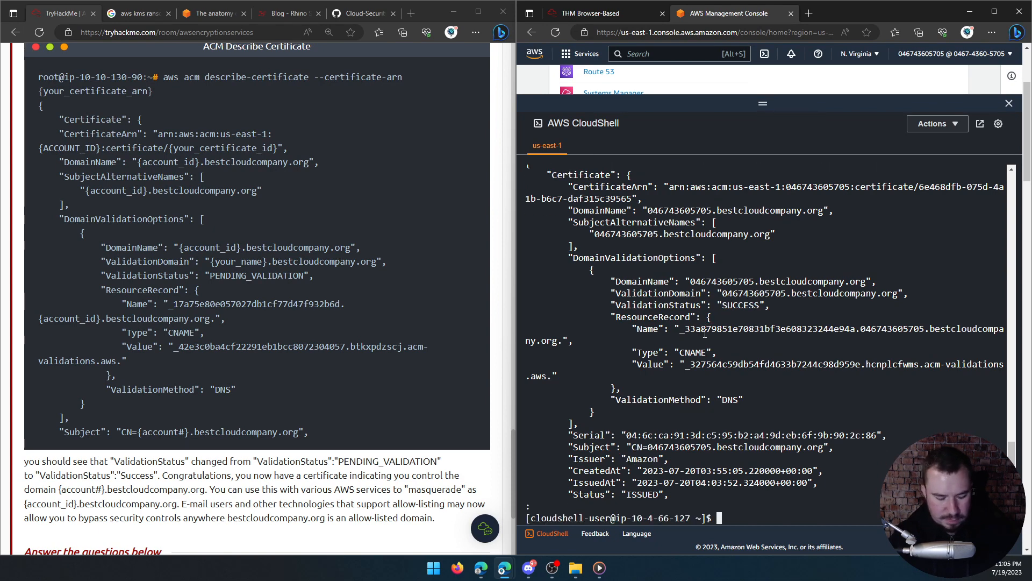
text(eset)
key(Return)
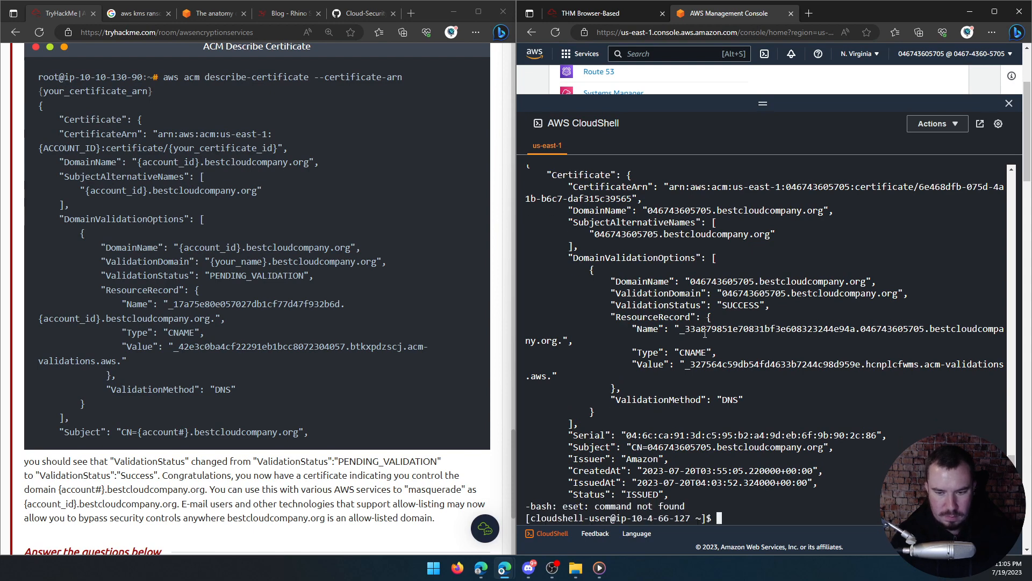
key(ctrl+l)
Step: Review the room's note on the DNS record change and try "propogate" as the answer to the Task 5 DNS record question
scroll(229, 444, down, 1)
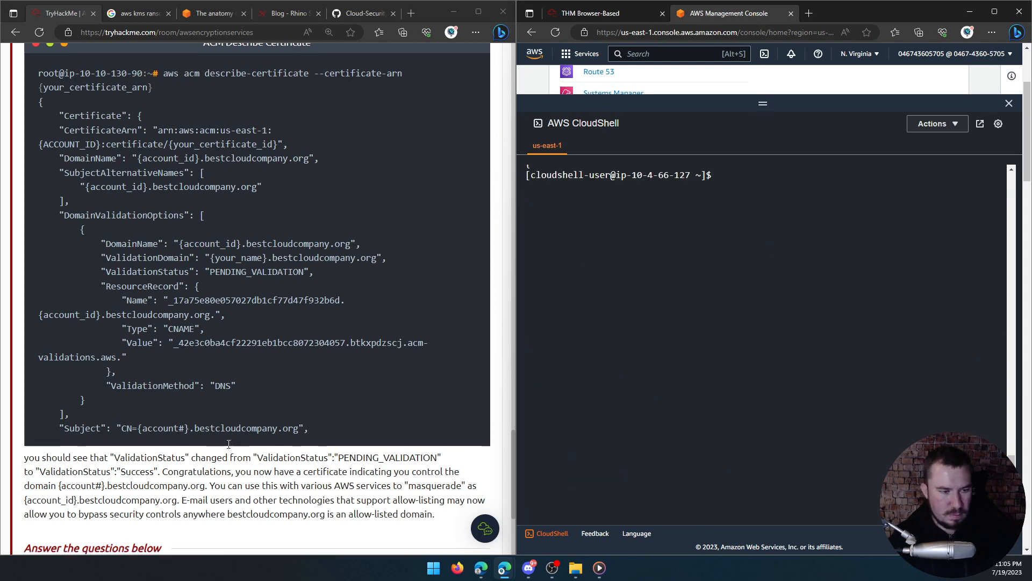
scroll(229, 444, down, 1)
scroll(258, 376, down, 1)
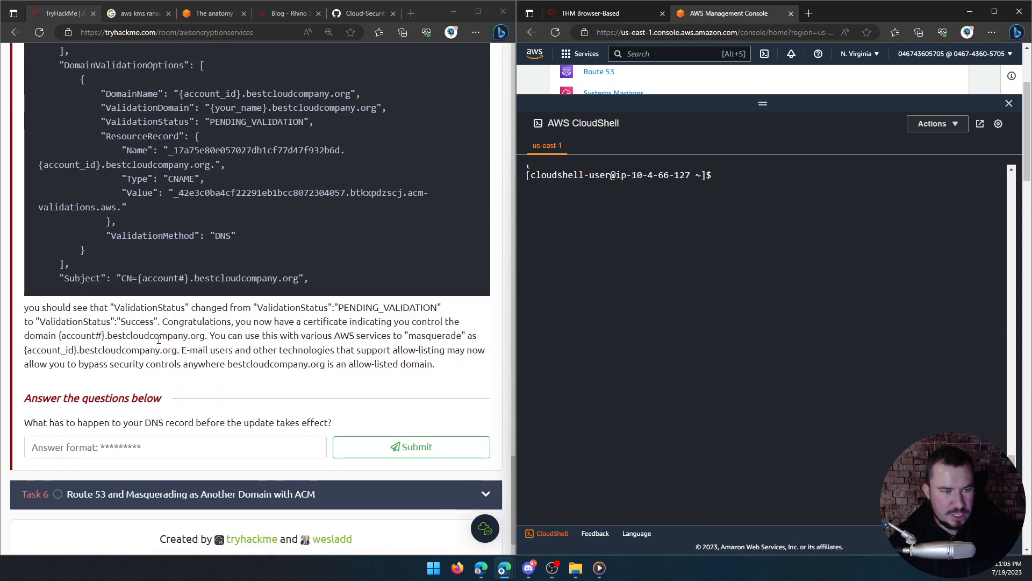
scroll(310, 344, down, 1)
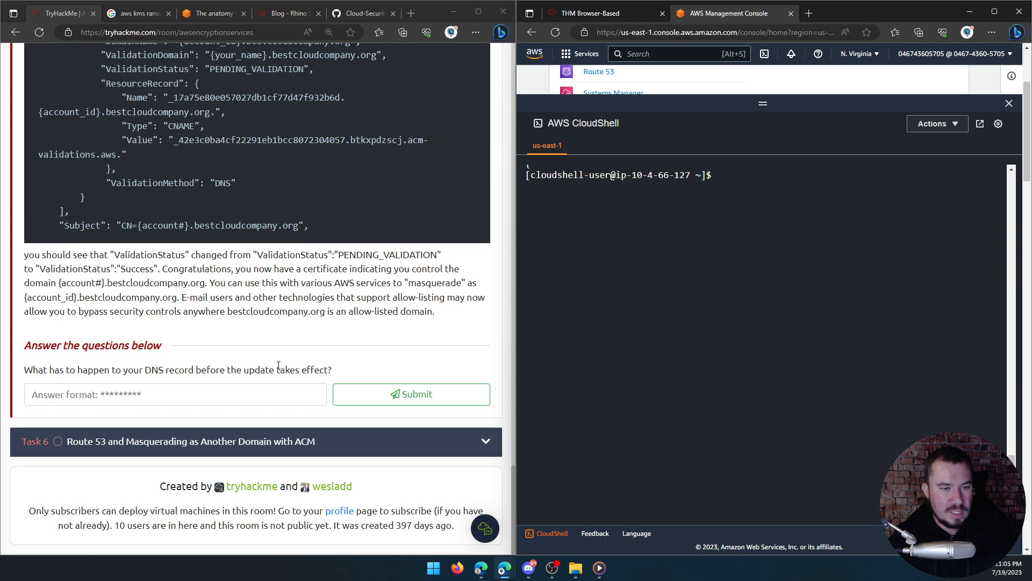
click(156, 391)
scroll(188, 359, up, 12)
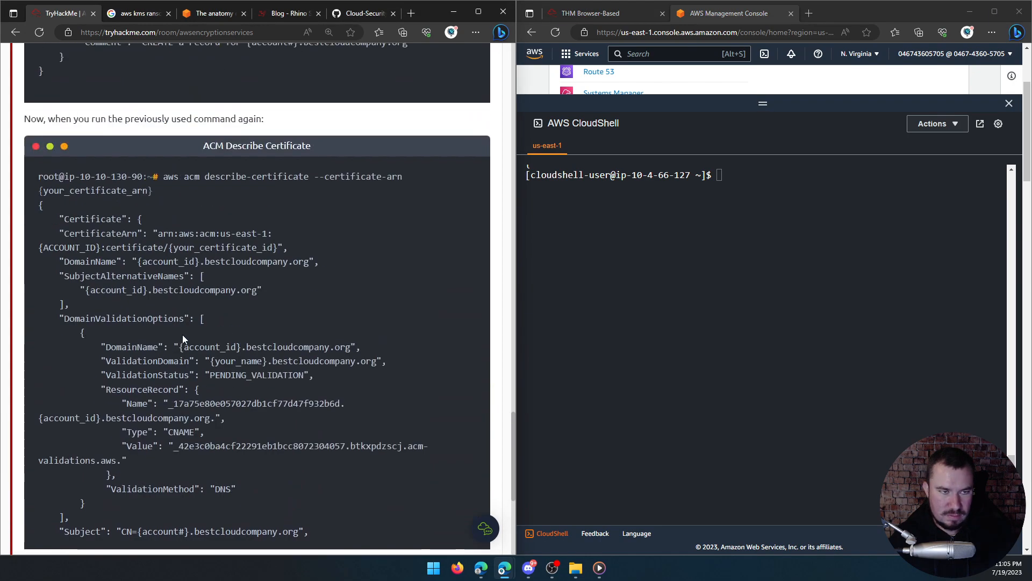
scroll(179, 350, up, 3)
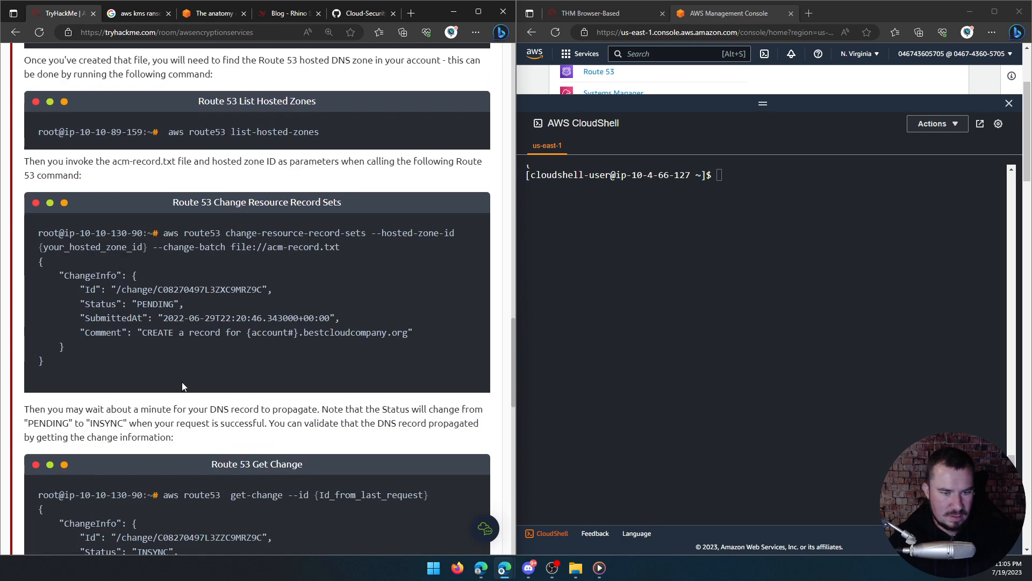
scroll(144, 401, up, 1)
scroll(143, 400, down, 1)
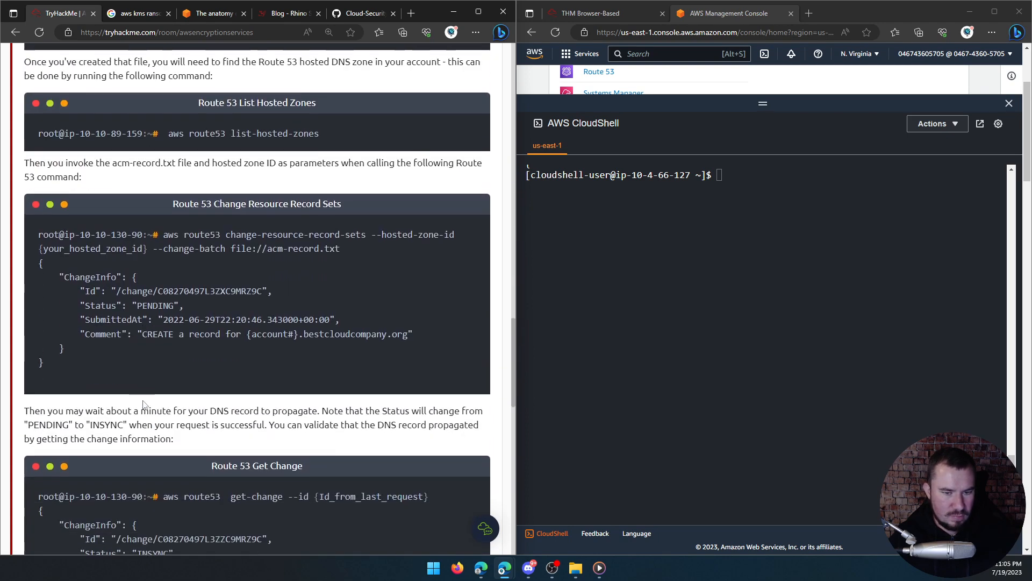
scroll(147, 399, up, 2)
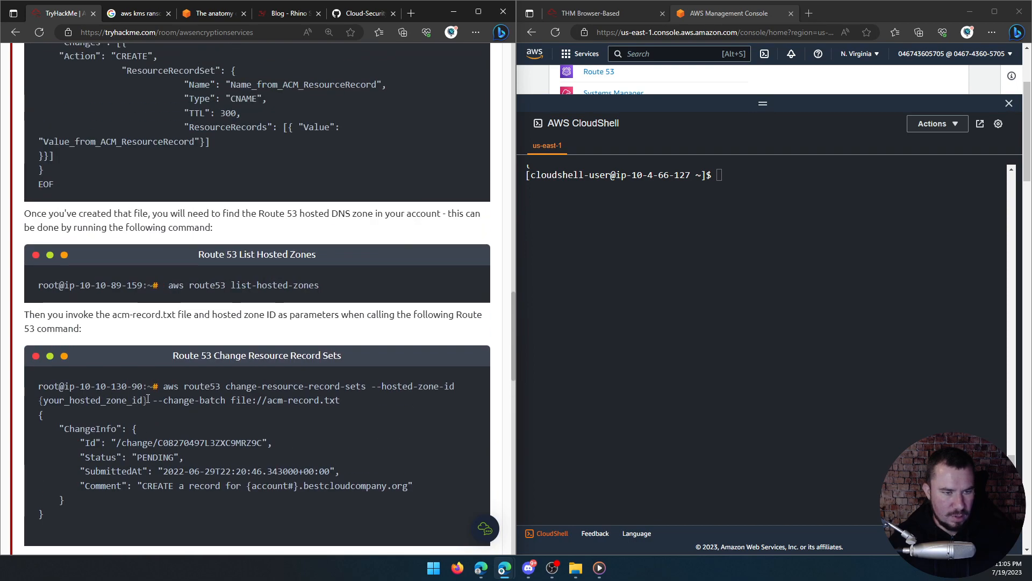
scroll(148, 399, down, 15)
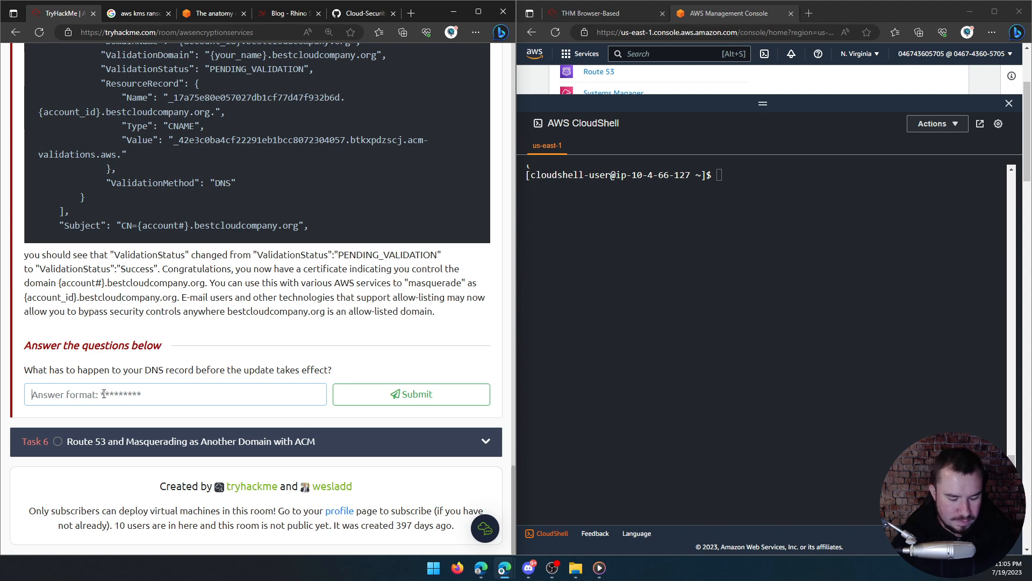
text(propogate)
key(Return)
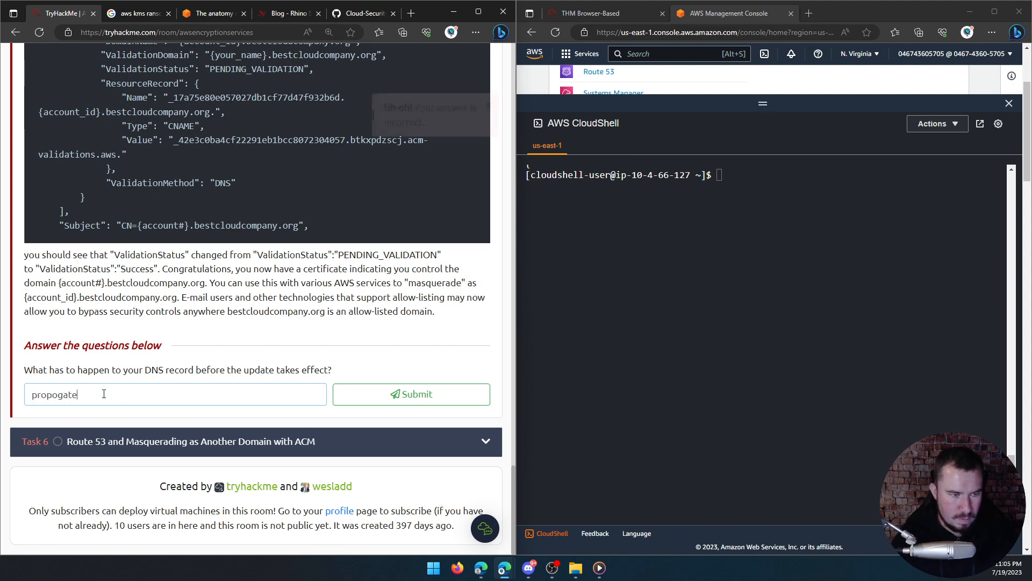
Step: Clear the answer to the DNS record question and try "insyn" instead
key(BackSpace)
key(BackSpace)
key(BackSpace)
key(BackSpace)
key(BackSpace)
key(BackSpace)
key(BackSpace)
key(BackSpace)
key(BackSpace)
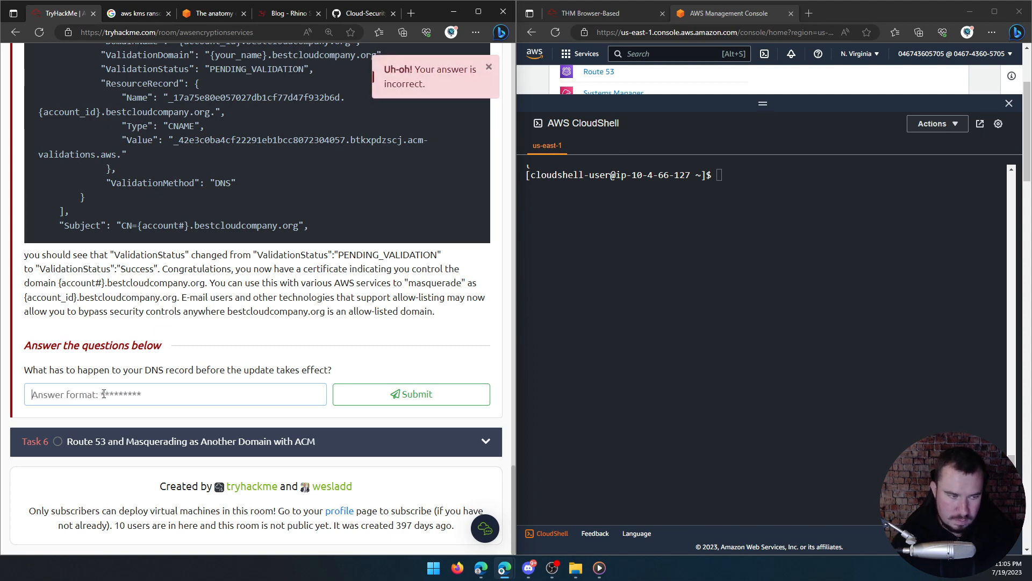
text(insyn)
key(Return)
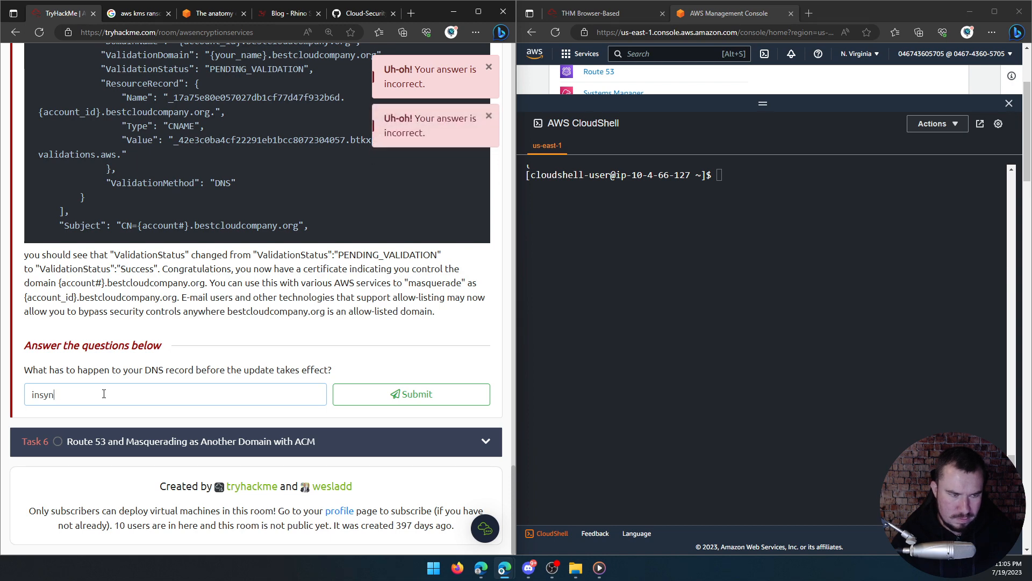
Step: Clear the answer, reread the Route 53 instructions and try "validation" for the DNS record question
key(BackSpace)
key(BackSpace)
key(BackSpace)
key(BackSpace)
key(BackSpace)
key(BackSpace)
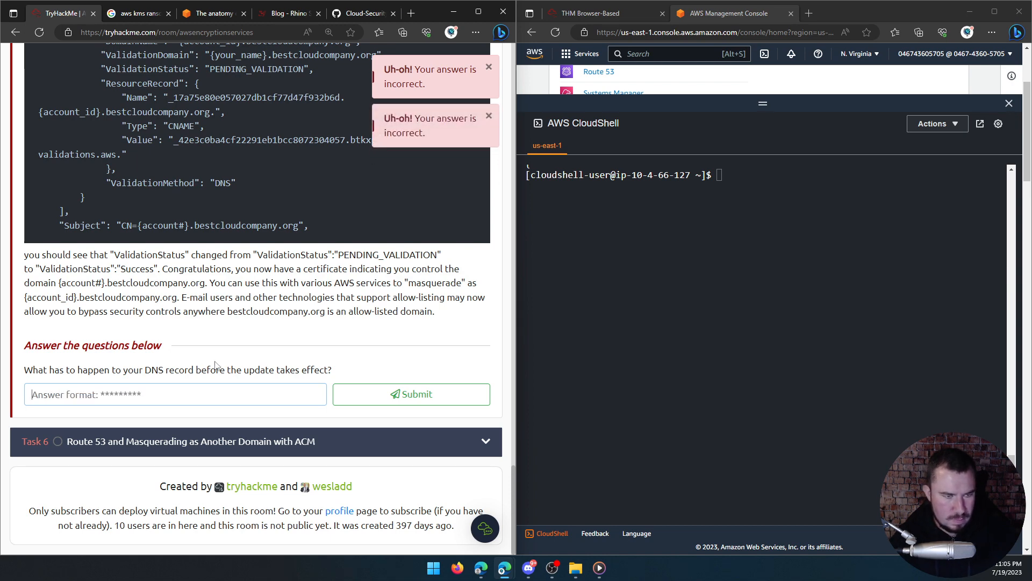
scroll(364, 355, up, 15)
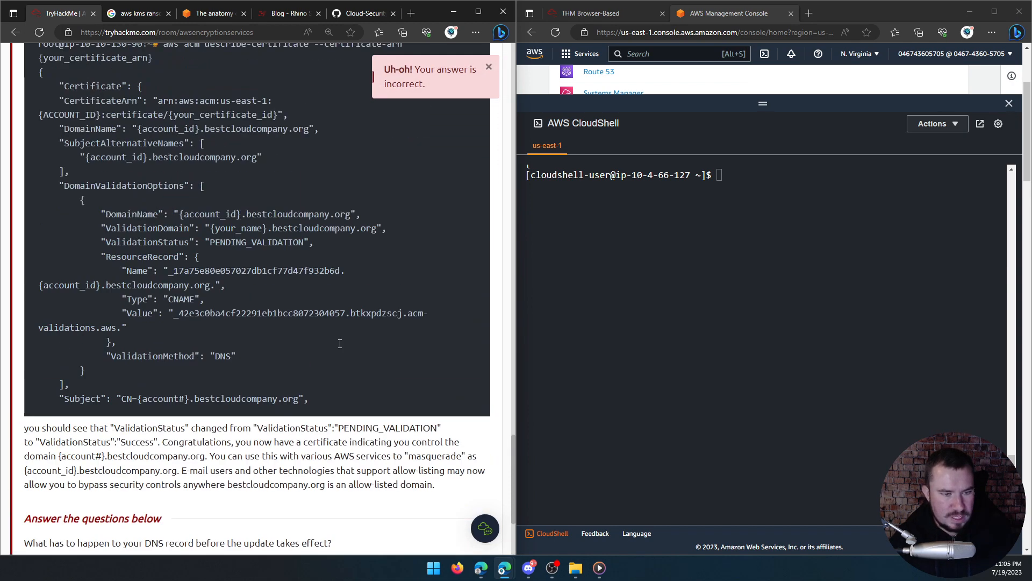
scroll(333, 344, up, 7)
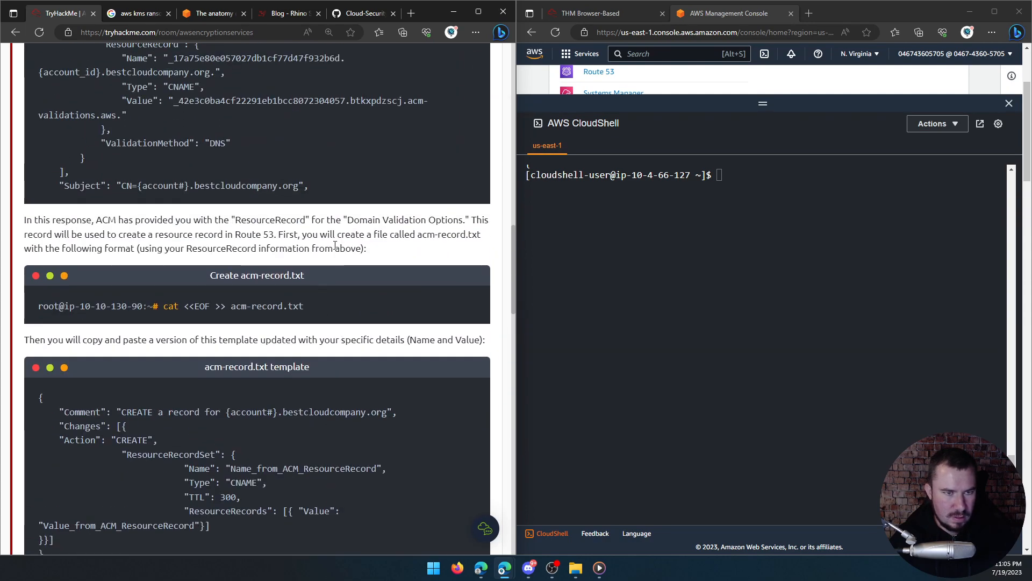
scroll(311, 335, down, 15)
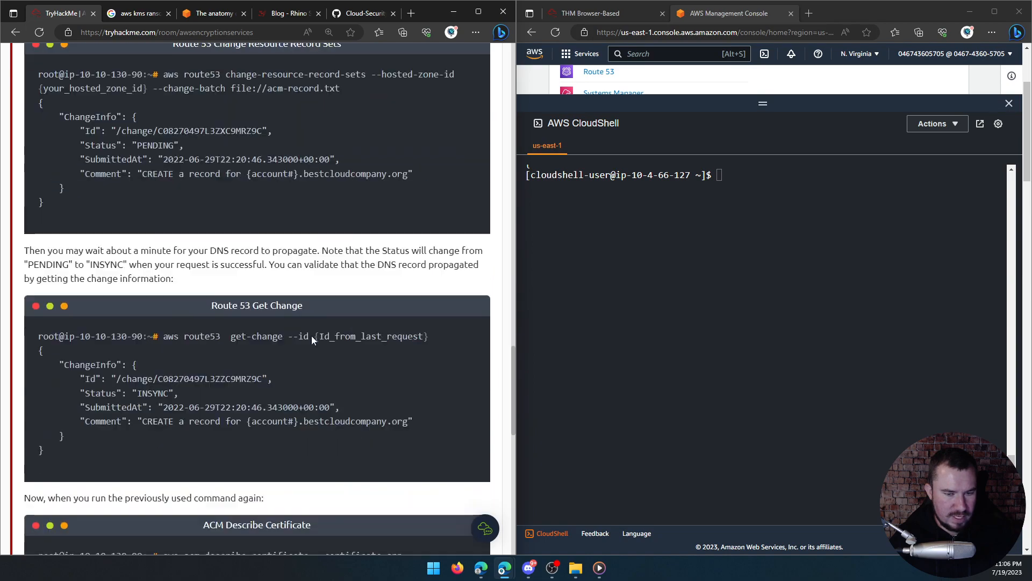
scroll(297, 353, down, 1)
text(validation)
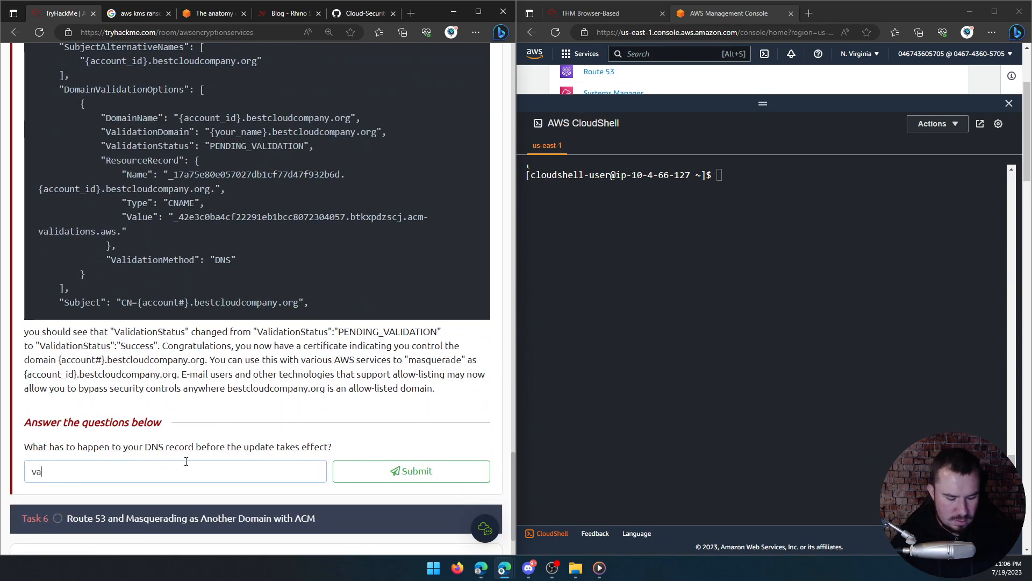
key(Return)
Step: Reread the Task 5 certificate instructions and try "validate" as the answer to the DNS record question
scroll(215, 453, up, 15)
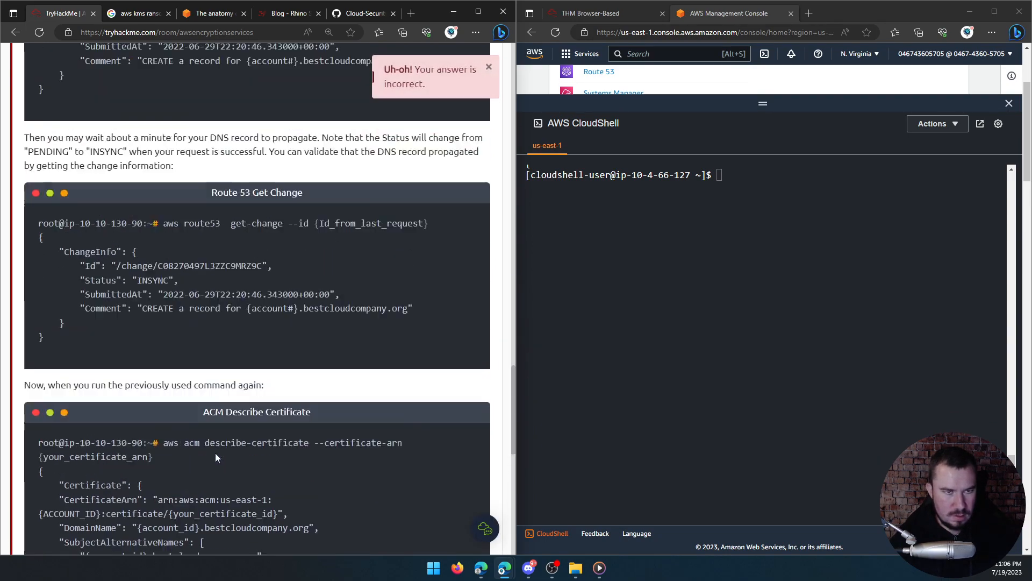
scroll(273, 450, up, 10)
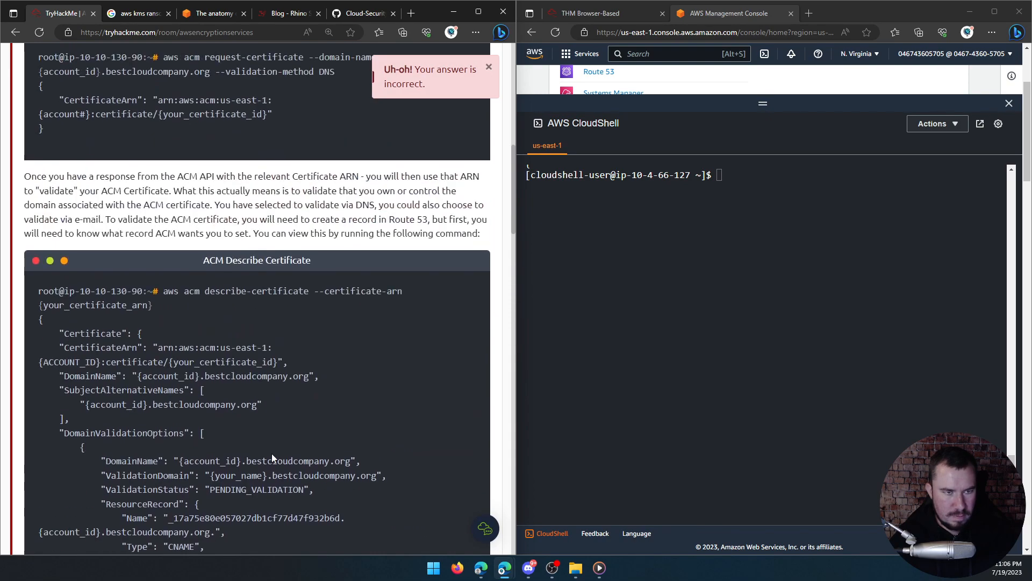
scroll(269, 456, down, 1)
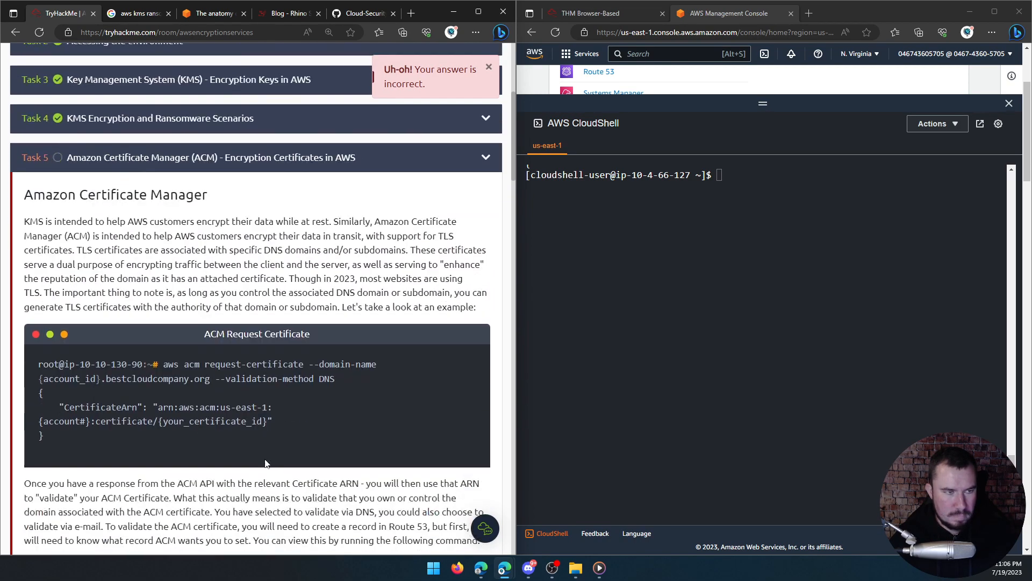
scroll(264, 463, up, 1)
scroll(258, 471, down, 1)
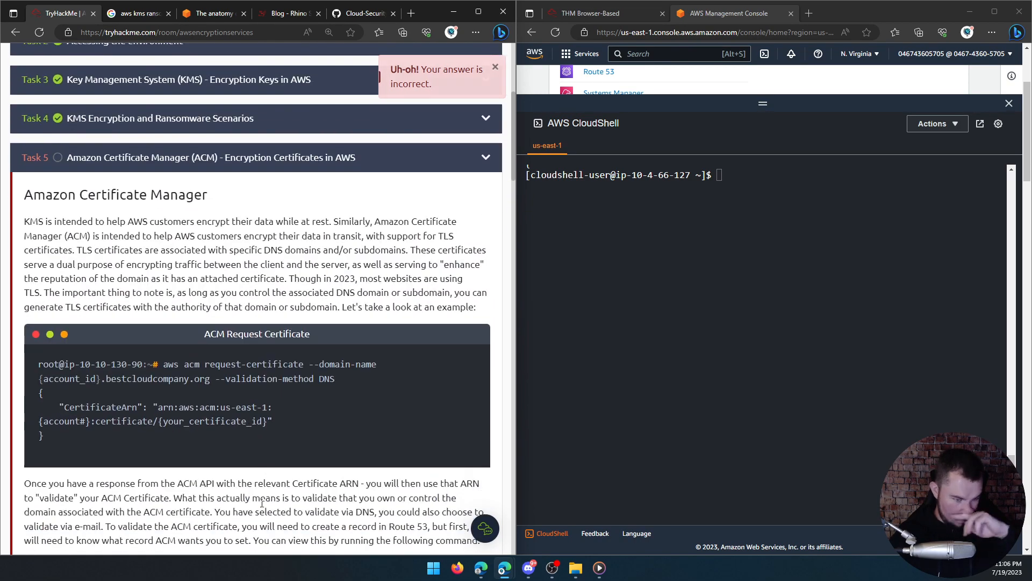
scroll(253, 480, down, 2)
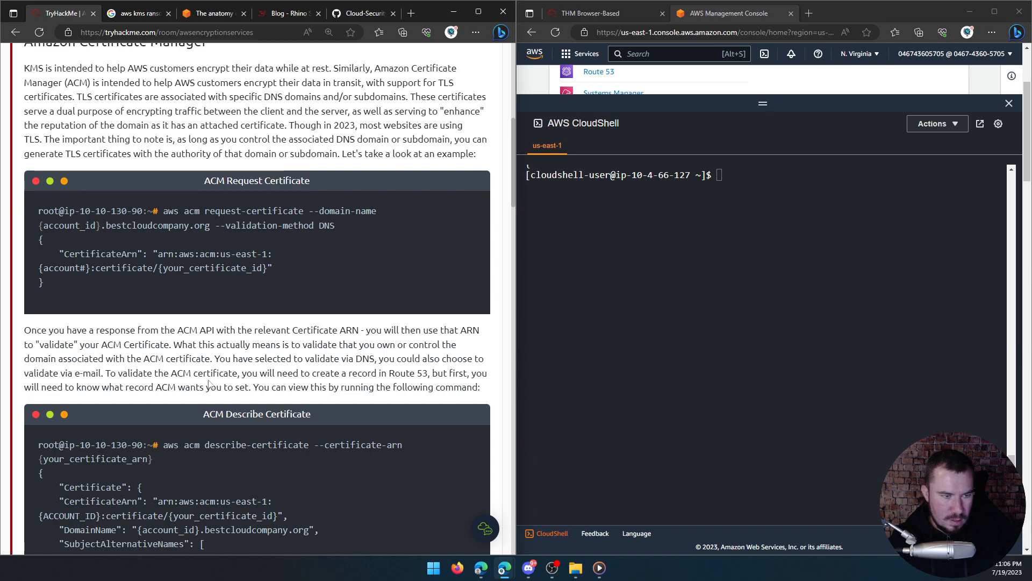
scroll(204, 392, down, 15)
scroll(204, 392, down, 15)
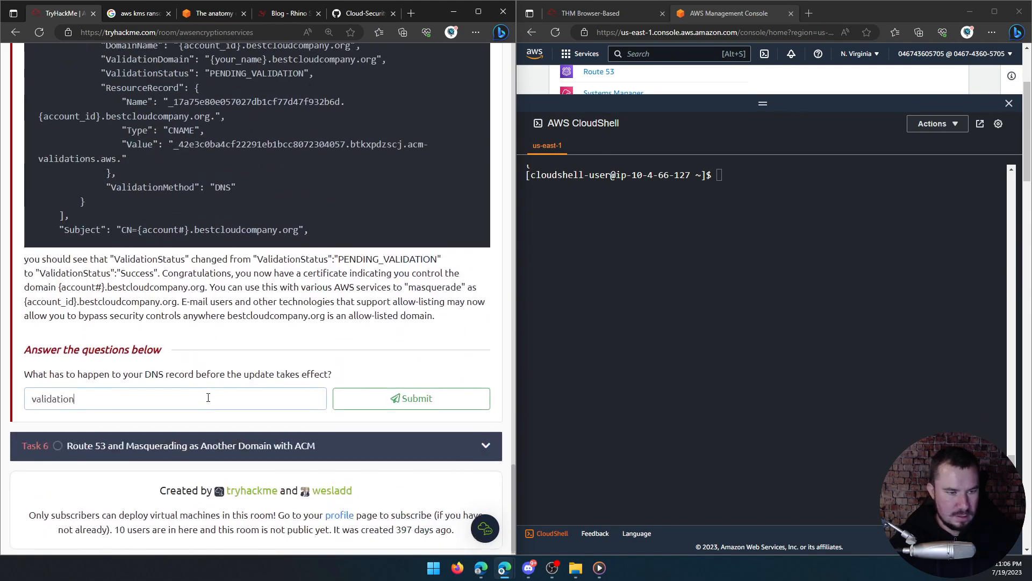
text(e)
key(Return)
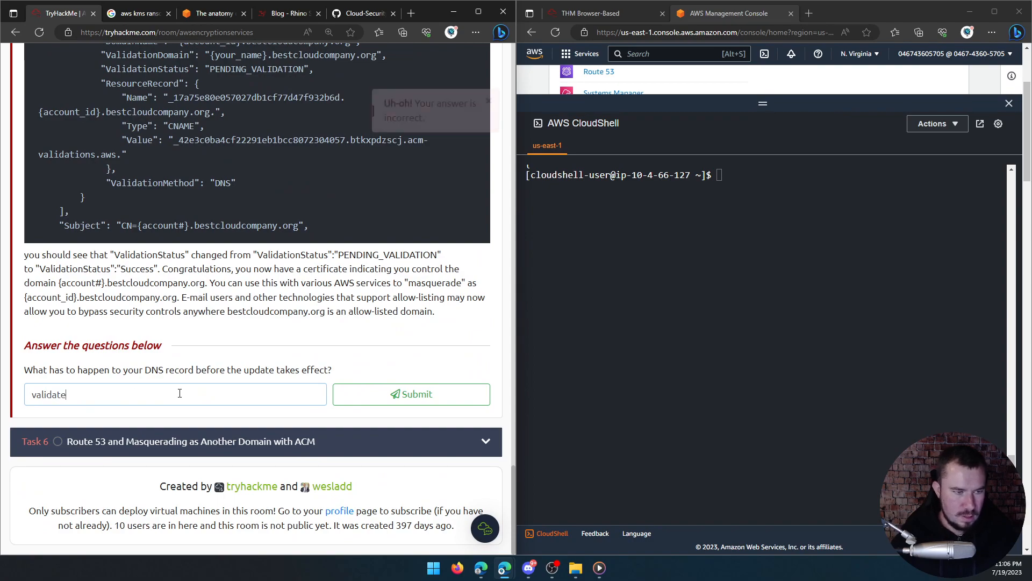
Step: Read through the Task 5 text from the ACM introduction to the Route 53 record change for what happens to the DNS record
scroll(176, 410, up, 20)
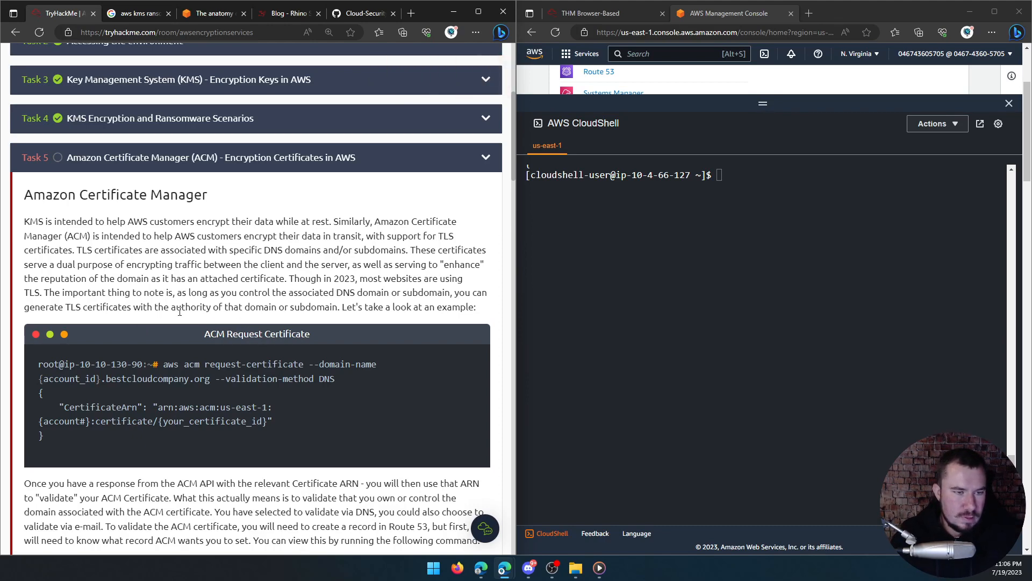
scroll(184, 306, down, 3)
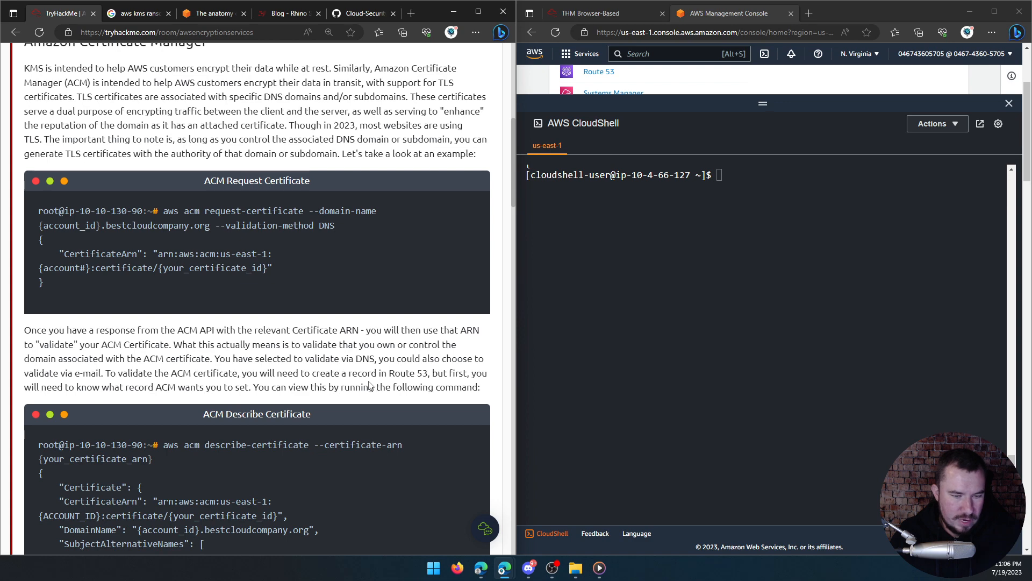
scroll(331, 373, down, 5)
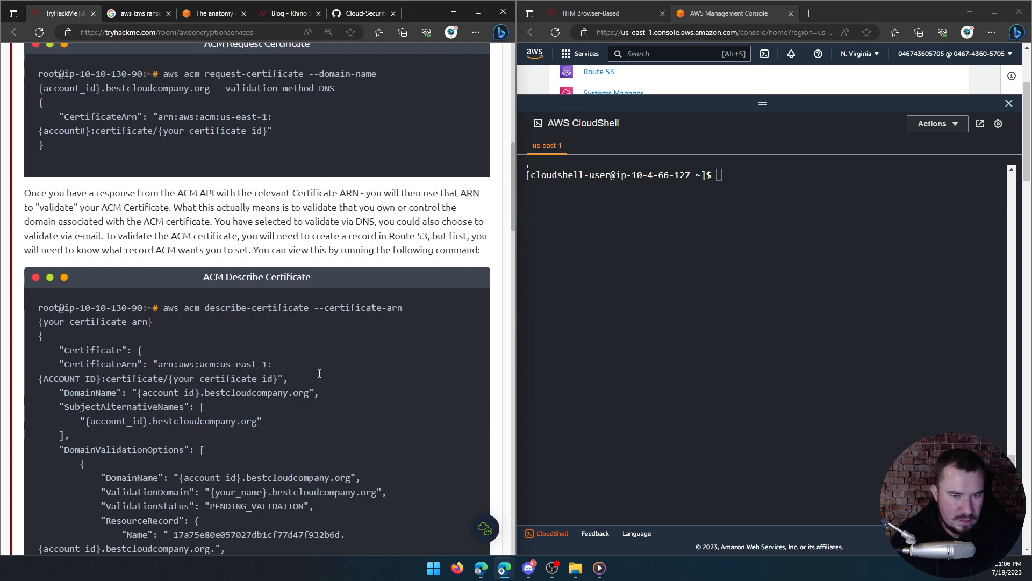
scroll(315, 375, down, 3)
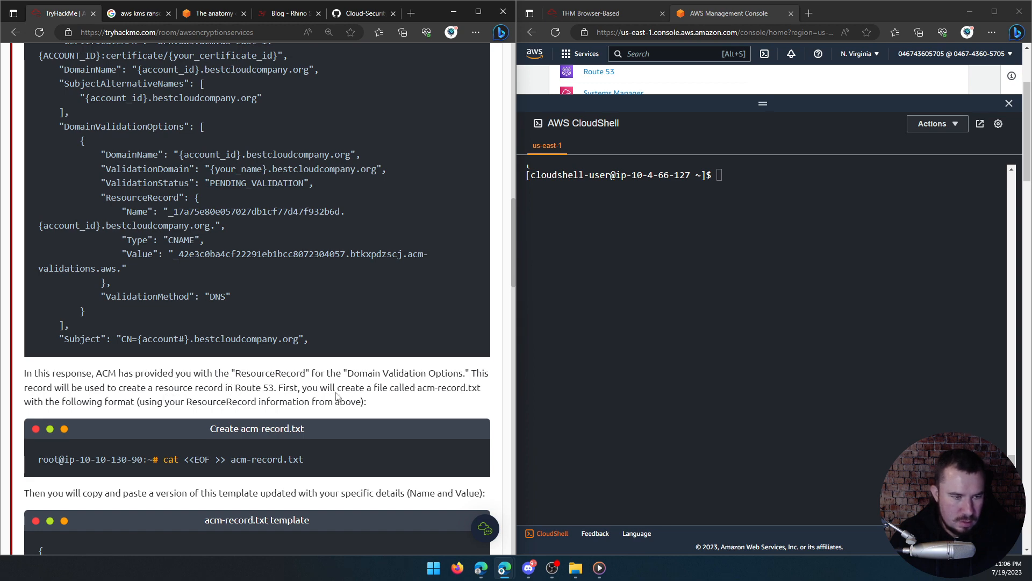
scroll(220, 388, down, 2)
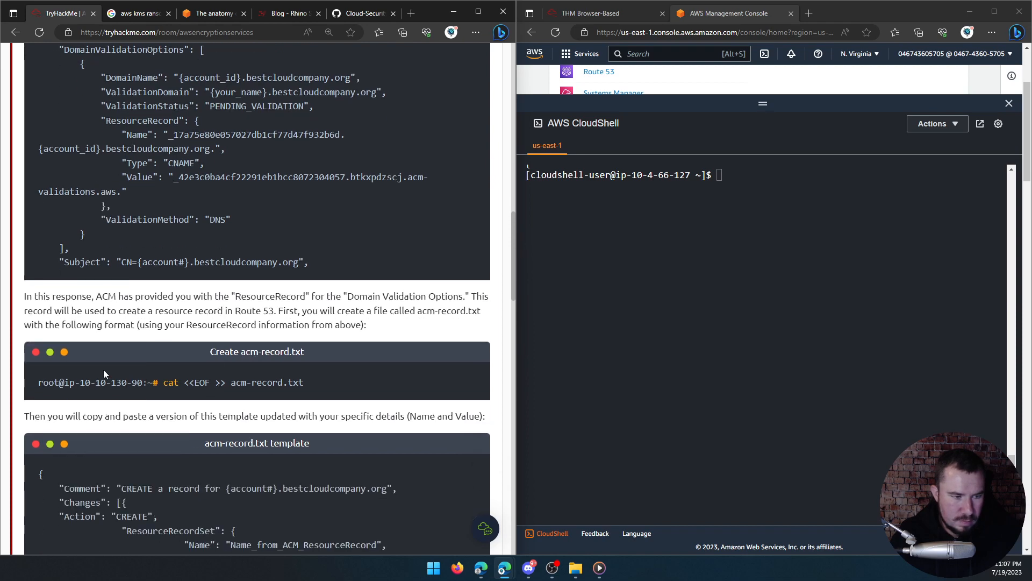
scroll(105, 368, down, 3)
scroll(129, 365, down, 3)
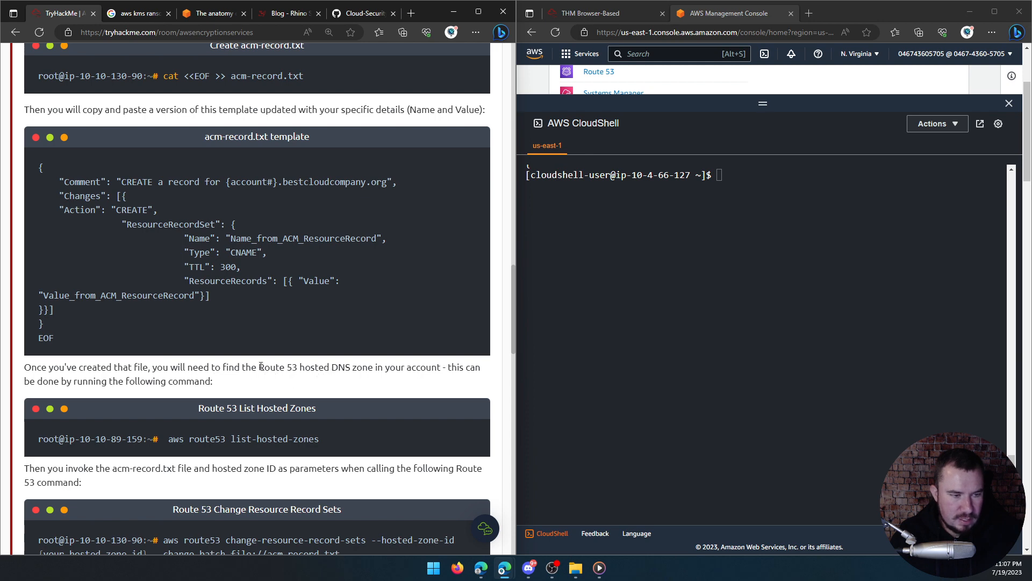
scroll(152, 366, down, 2)
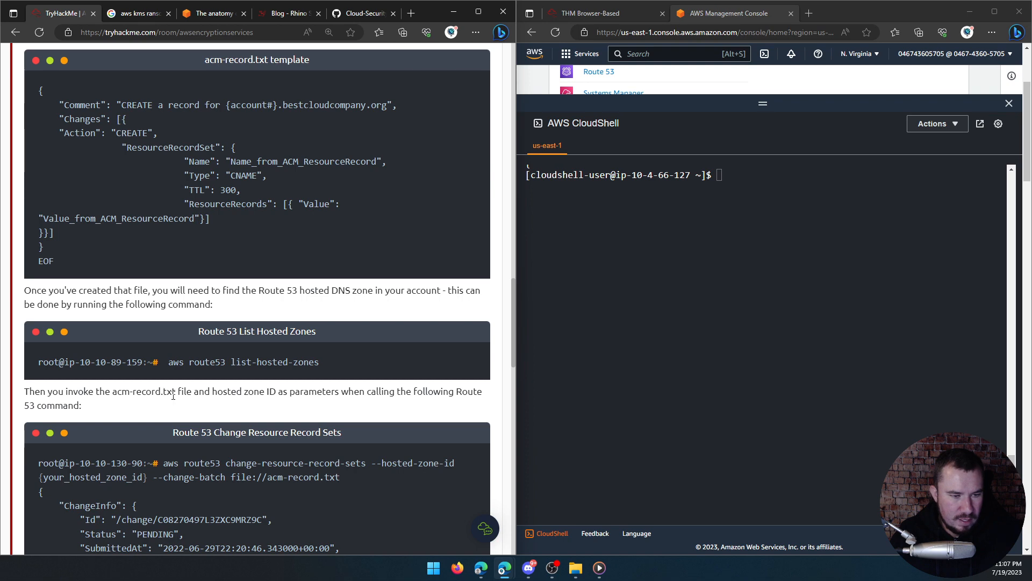
scroll(173, 396, down, 5)
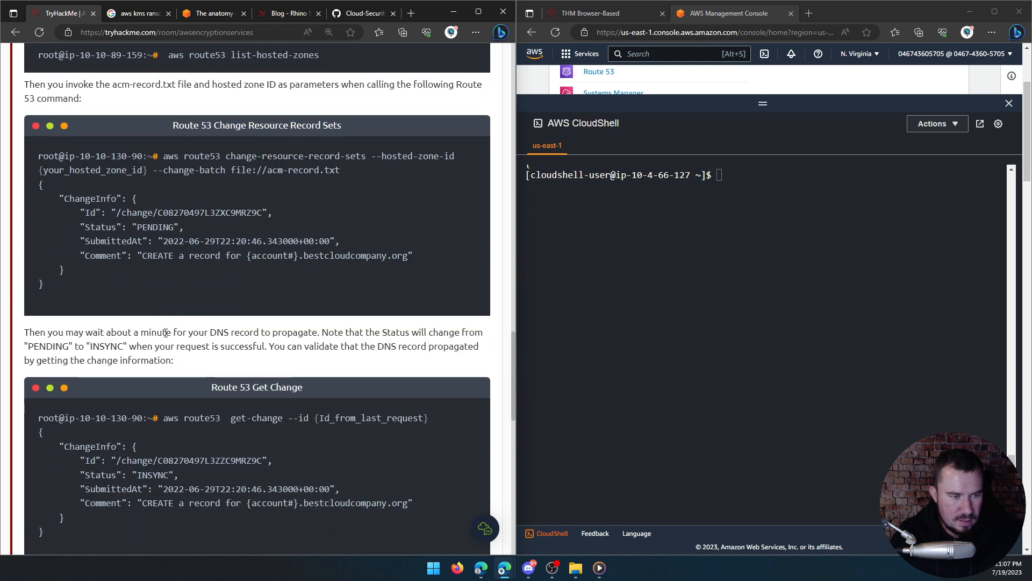
Step: Copy "propagate" from the note below the Route 53 record change and submit it as the Task 5 answer, replacing the previous attempt
drag(316, 335, 273, 335)
right_click(274, 335)
click(289, 343)
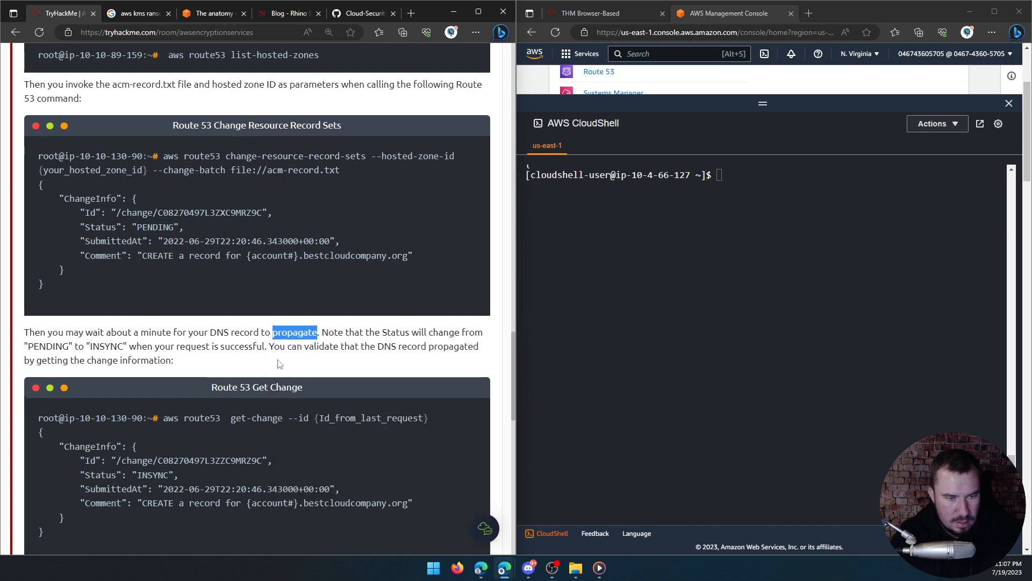
scroll(256, 385, down, 10)
click(219, 402)
key(ctrl+a)
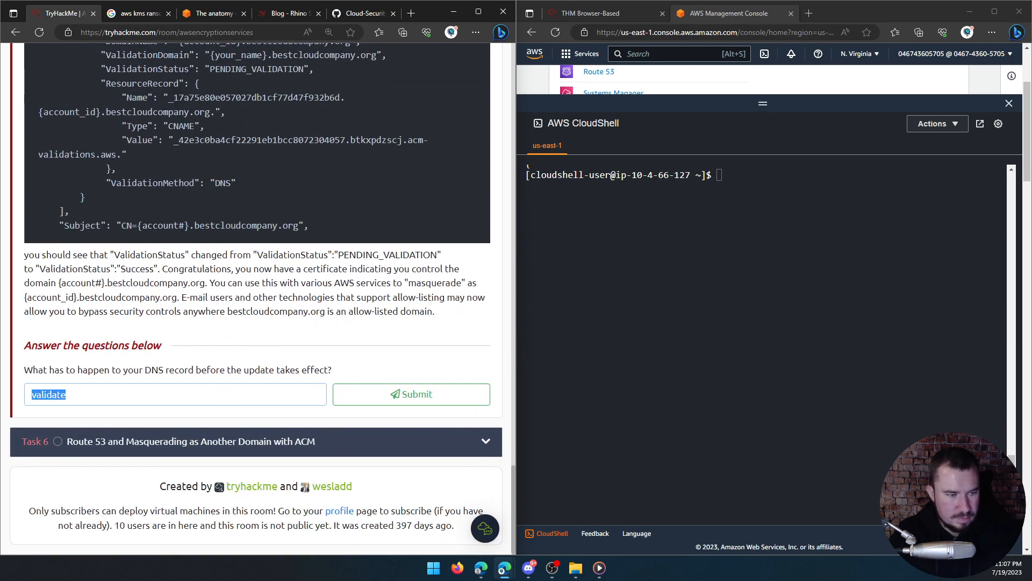
key(ctrl+v)
key(Return)
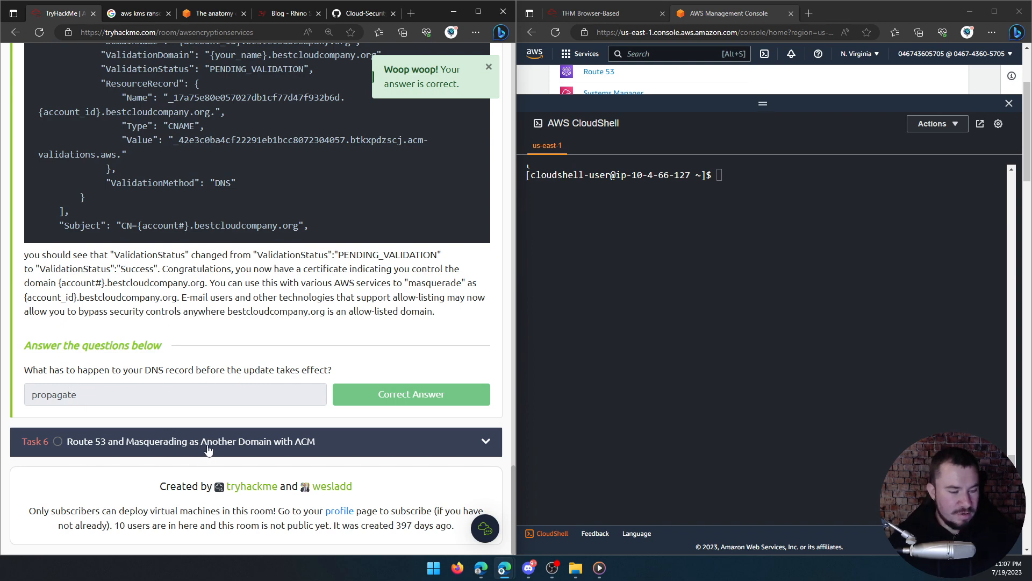
Step: Open Task 6 on Route 53 and masquerading as another domain, and read its text and question
click(226, 442)
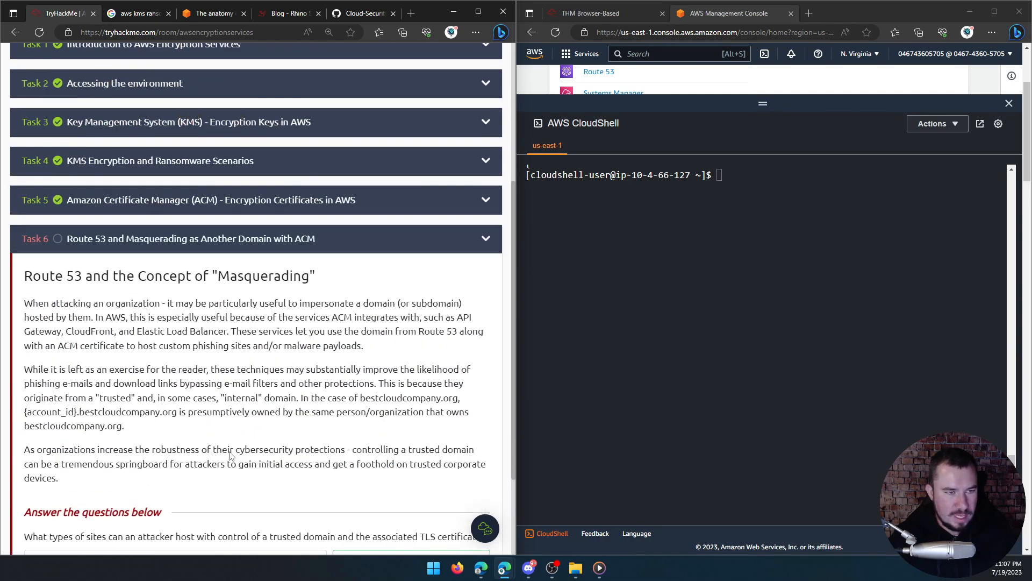
scroll(211, 433, down, 3)
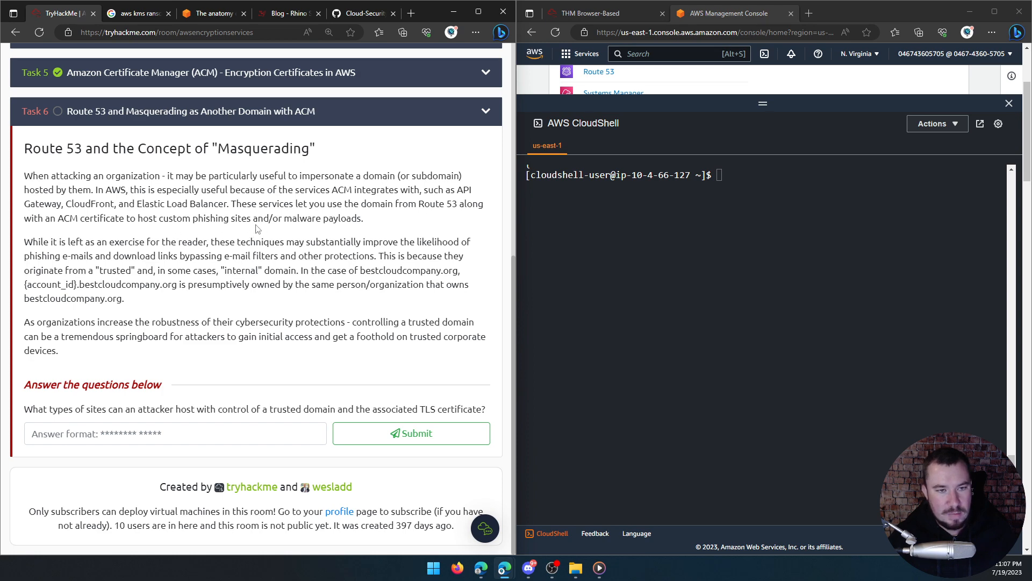
Step: Browse the AWS articles on the Rhino Security Labs blog and return to the TryHackMe room
click(291, 17)
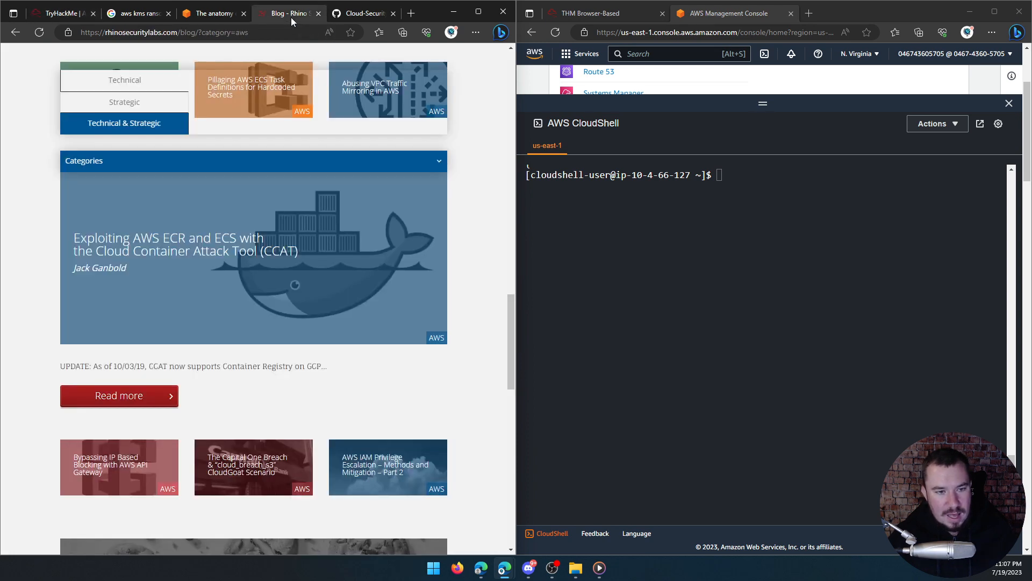
scroll(168, 345, up, 3)
scroll(168, 345, up, 10)
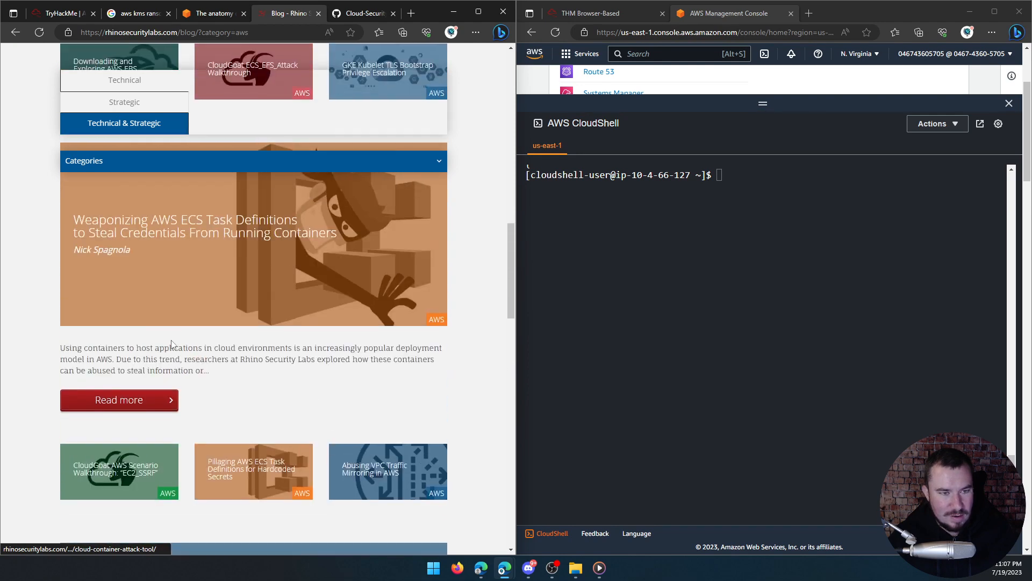
scroll(168, 345, up, 3)
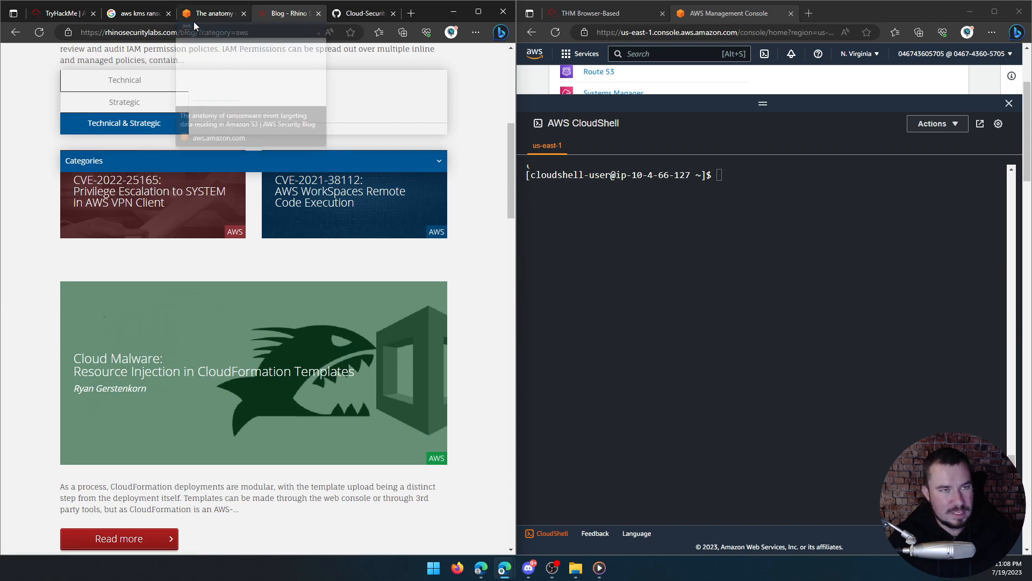
click(66, 20)
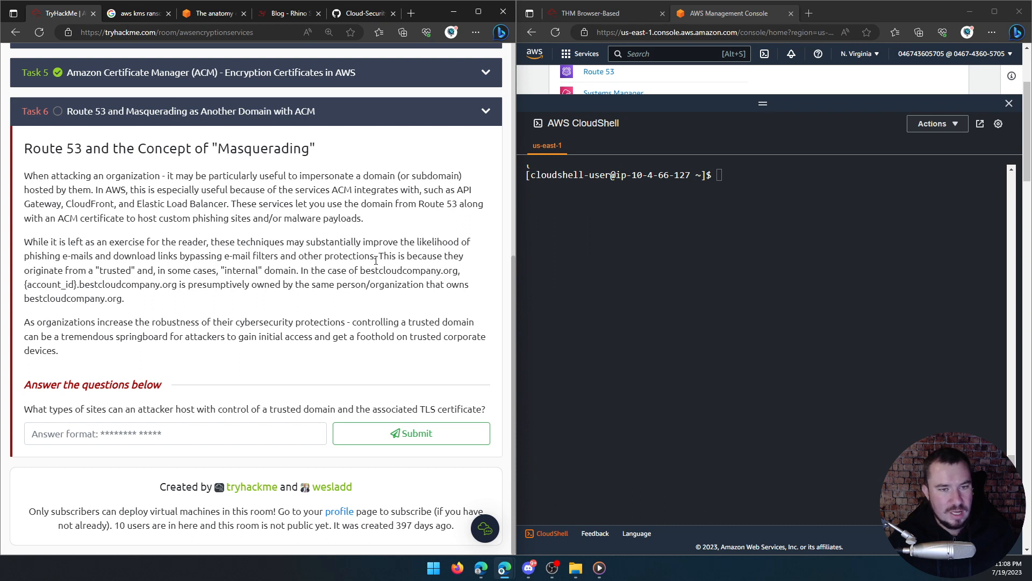
Step: Review the Task 6 masquerading text, submit "phishing sites" as the answer and close the room completion message
drag(376, 258, 24, 242)
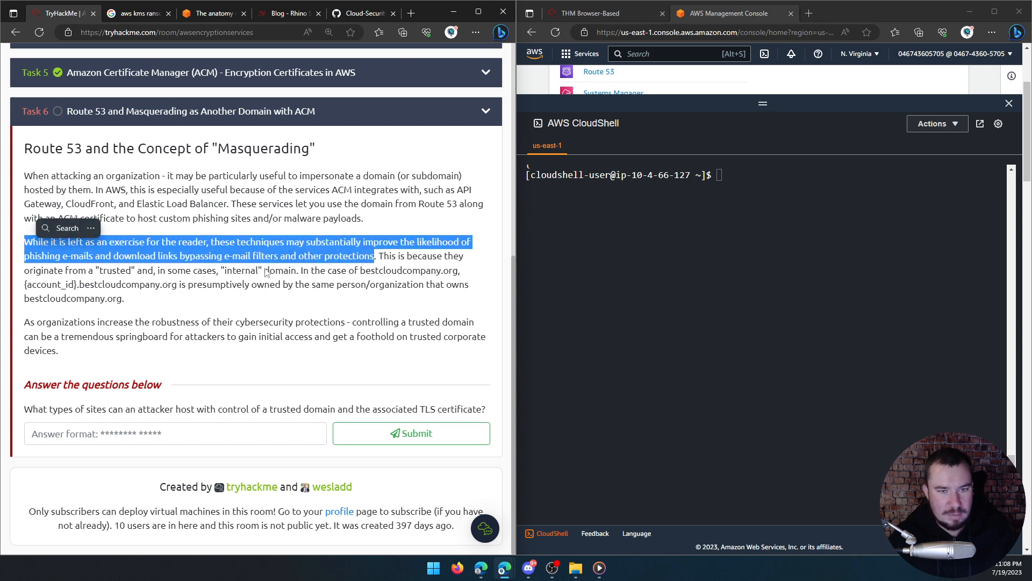
click(293, 269)
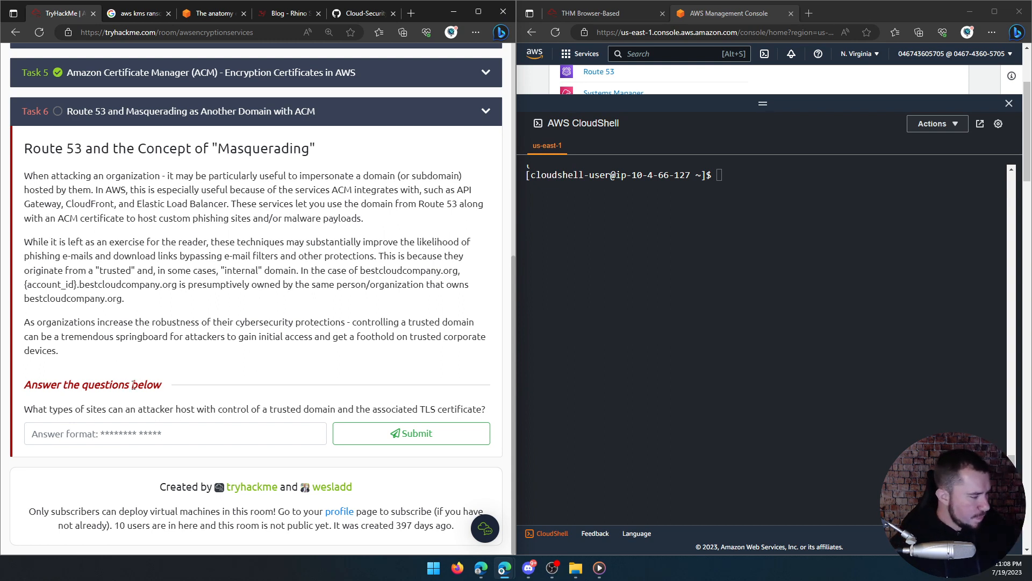
click(229, 428)
text(phishing sites)
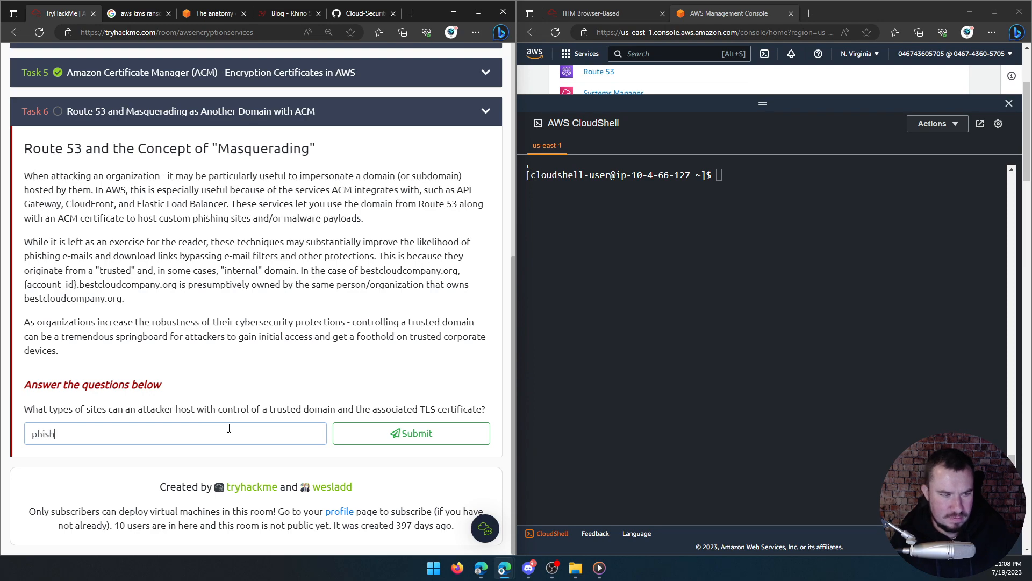
key(Return)
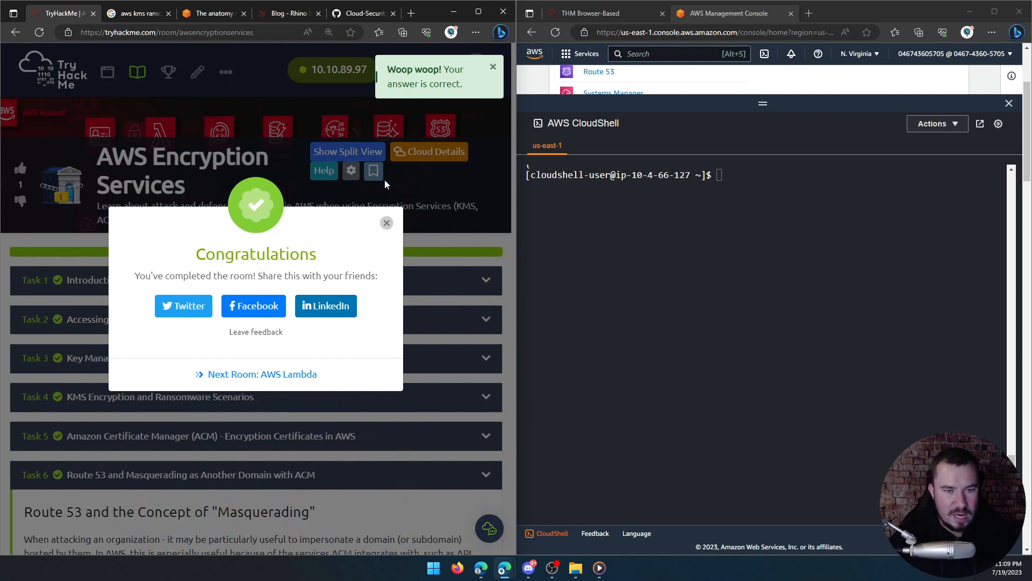
click(387, 222)
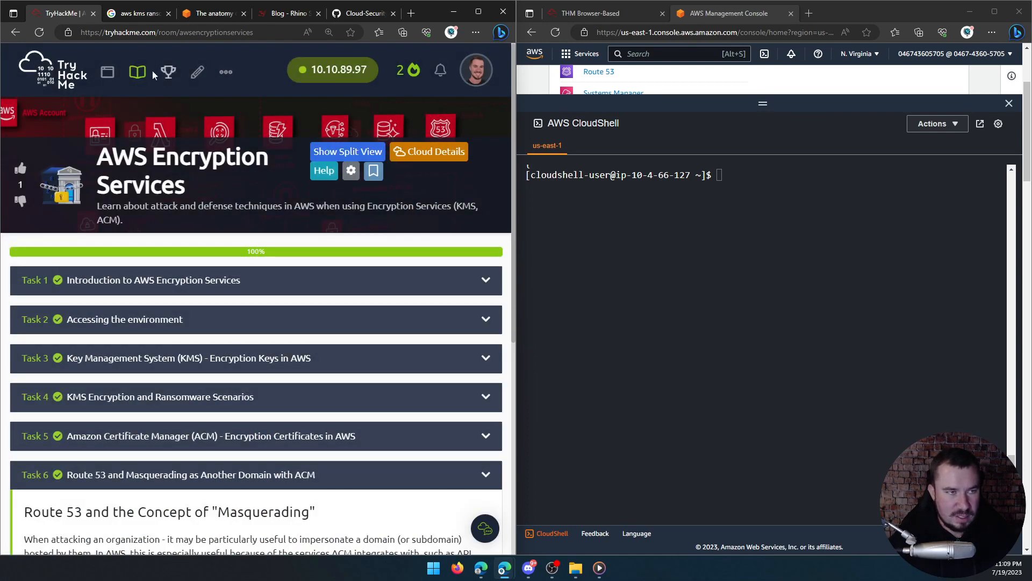
Step: Go to TryHackMe's learning content and open the Attacking and Defending AWS path
click(137, 71)
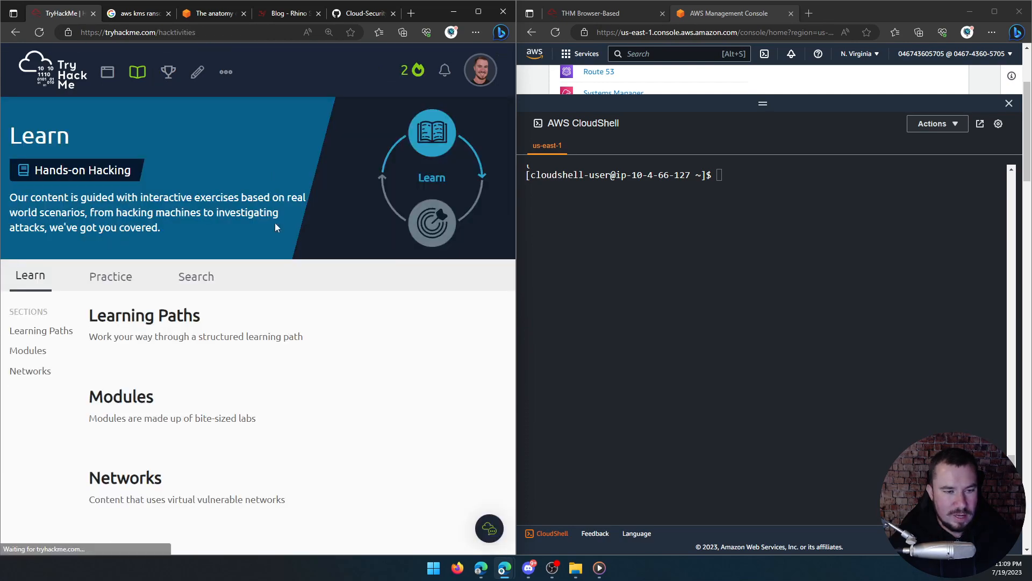
scroll(414, 269, down, 3)
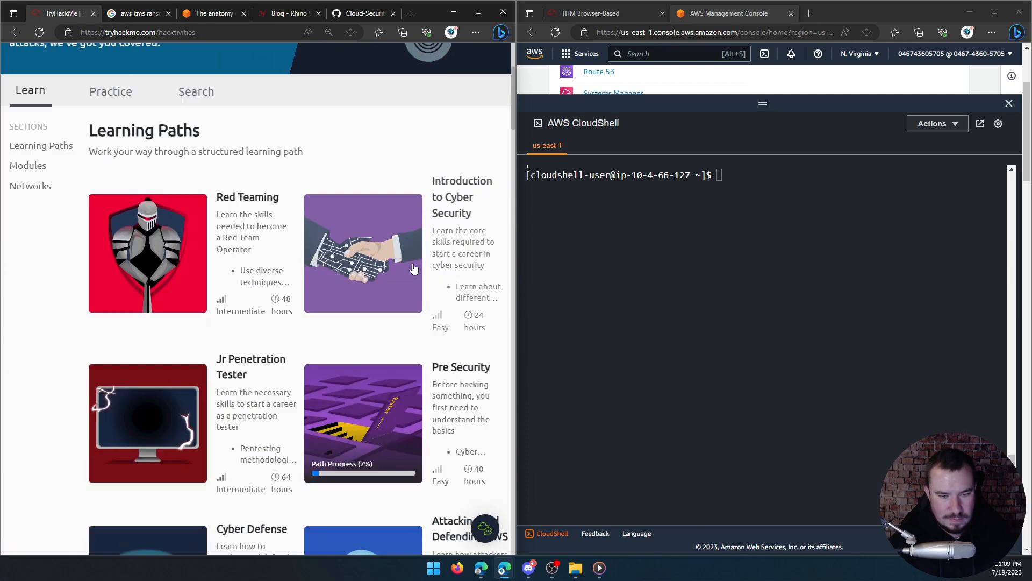
scroll(413, 268, down, 5)
click(375, 263)
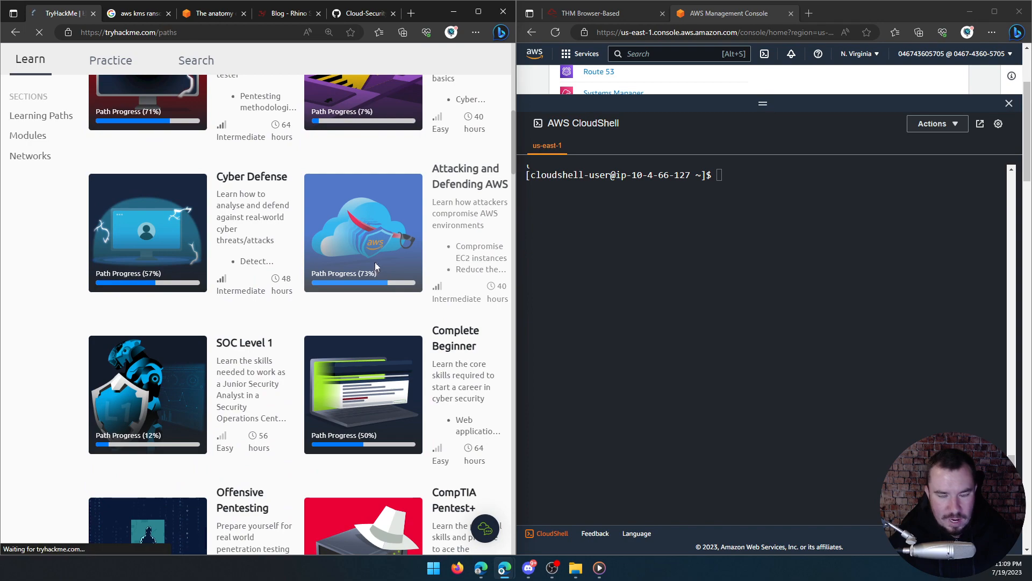
Step: Expand the Attacking and Defending Core Services and Introduction to AWS modules to review their rooms
scroll(144, 275, down, 5)
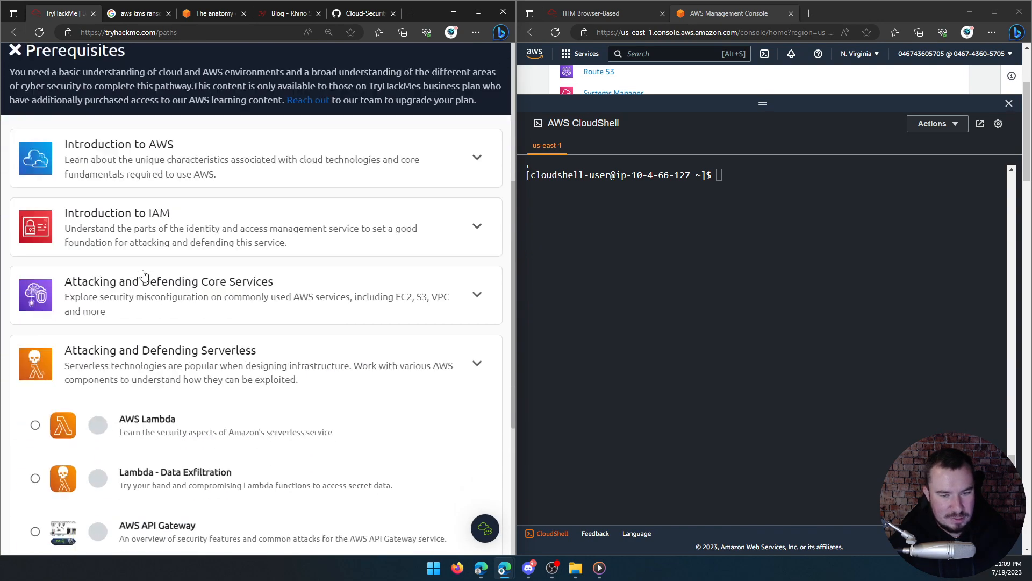
scroll(144, 274, down, 2)
click(178, 204)
scroll(176, 232, down, 1)
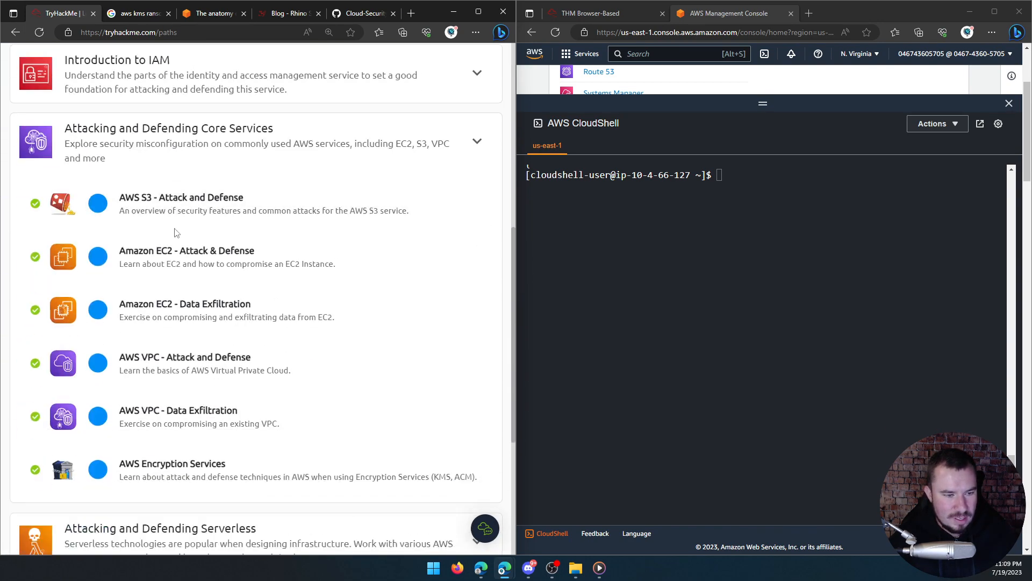
scroll(178, 237, down, 1)
scroll(207, 215, up, 5)
click(205, 206)
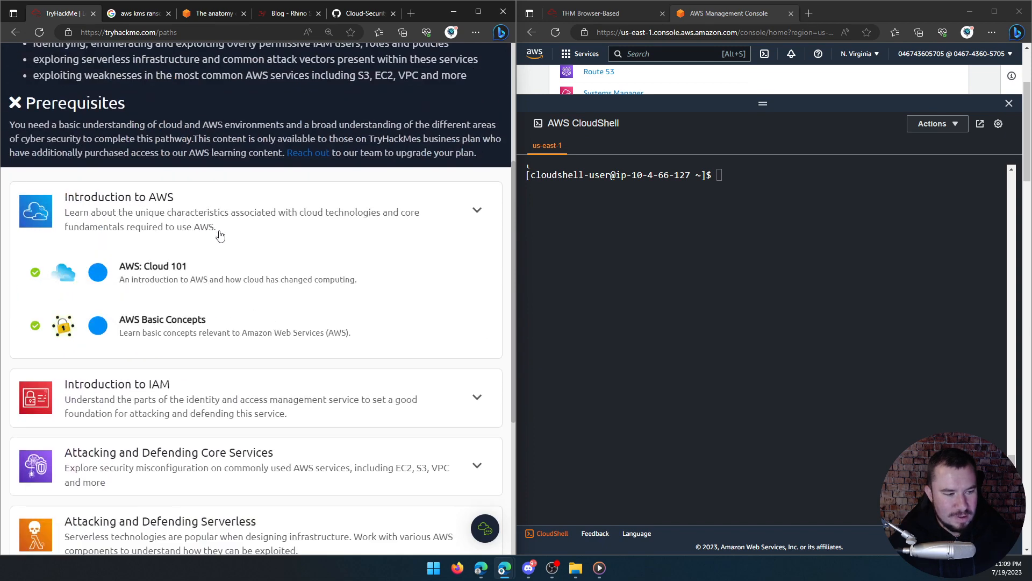
Step: Expand the Introduction to IAM and Attacking and Defending Core Services modules in turn to review their rooms
scroll(217, 239, down, 1)
click(208, 312)
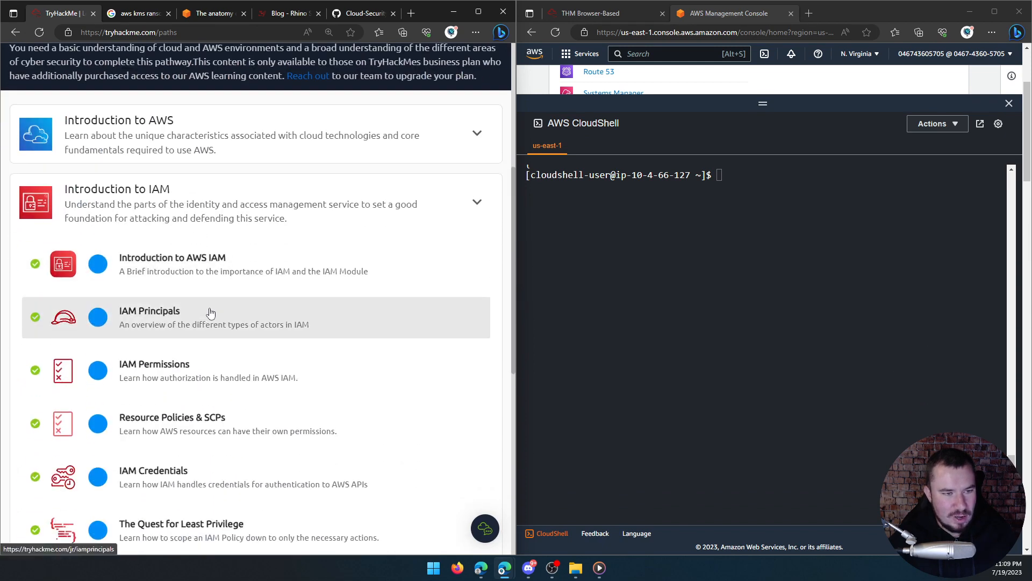
scroll(210, 313, down, 5)
click(183, 339)
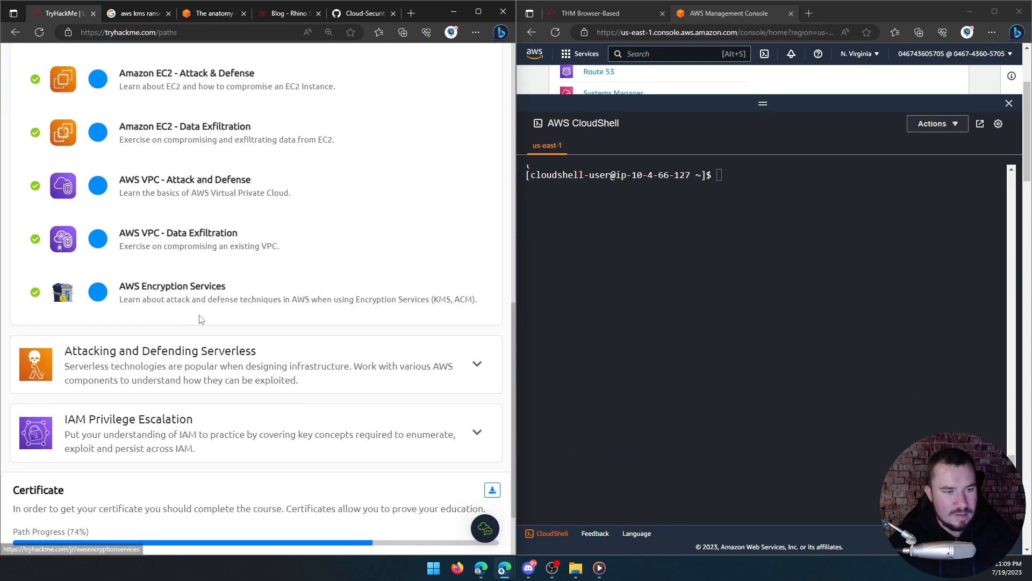
scroll(201, 319, up, 3)
Step: Review the rooms in the Attacking and Defending Serverless and IAM Privilege Escalation modules and collapse the list again
scroll(203, 318, down, 5)
click(202, 304)
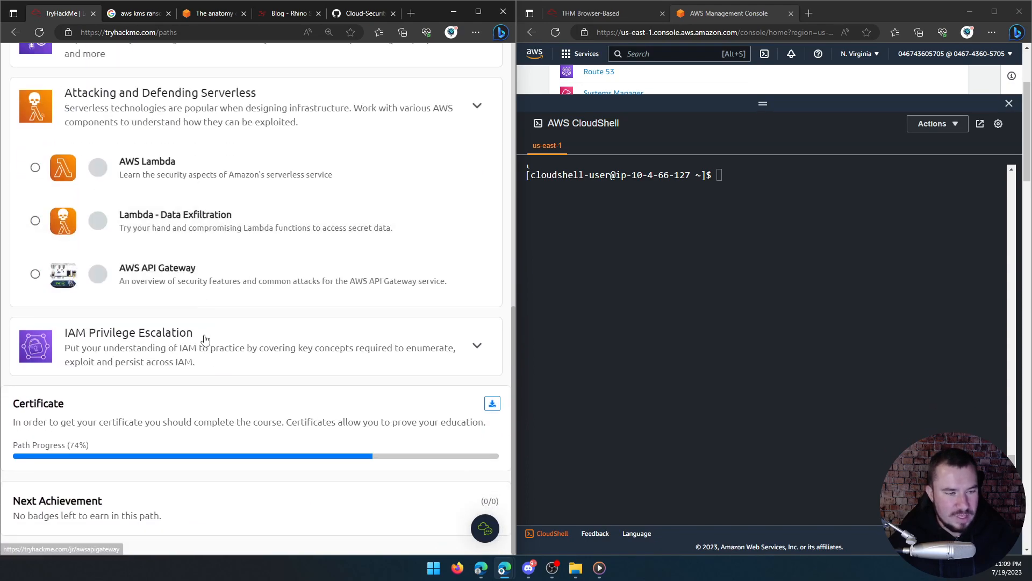
click(205, 339)
scroll(208, 328, up, 2)
click(206, 252)
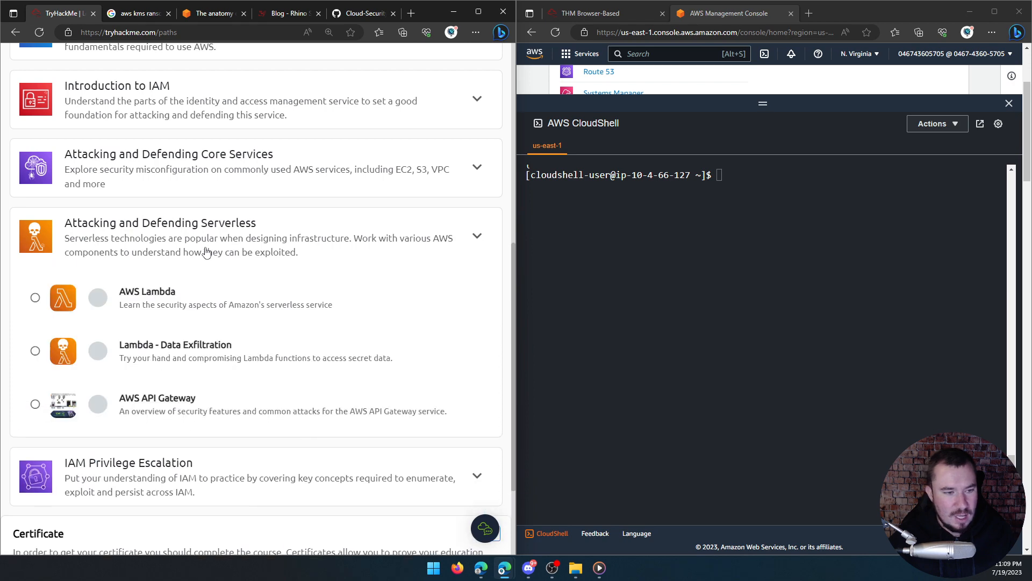
scroll(200, 290, down, 1)
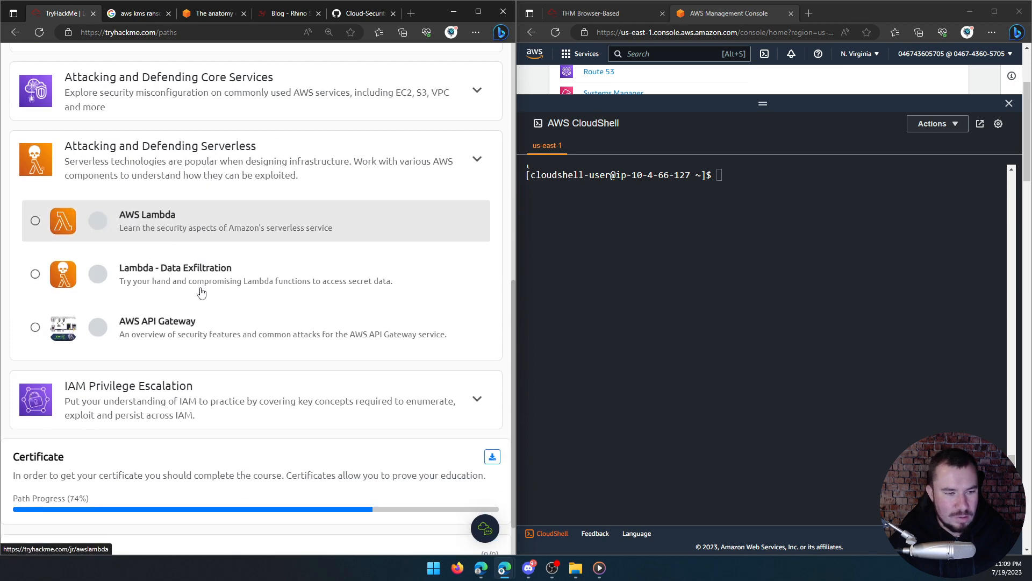
click(183, 388)
scroll(179, 341, up, 1)
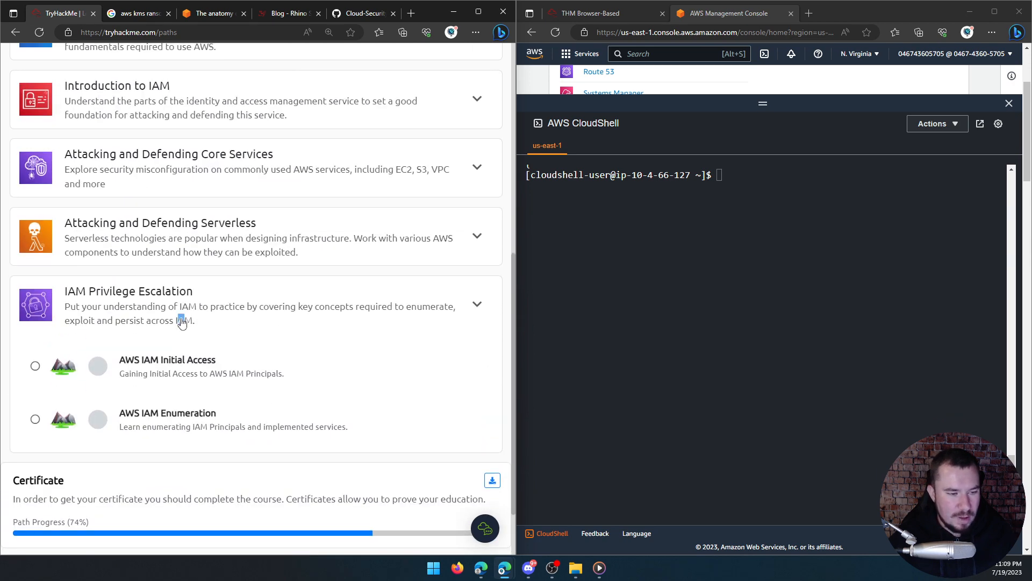
click(181, 322)
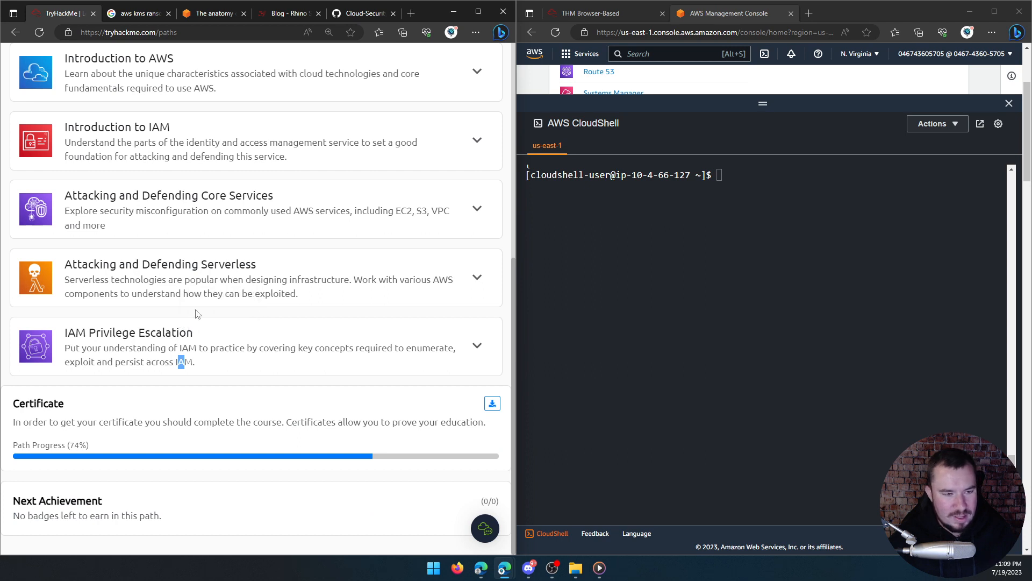
Step: Recheck the Serverless and IAM Privilege Escalation rooms, leaving all modules of the path collapsed
click(204, 281)
scroll(202, 344, down, 1)
click(203, 377)
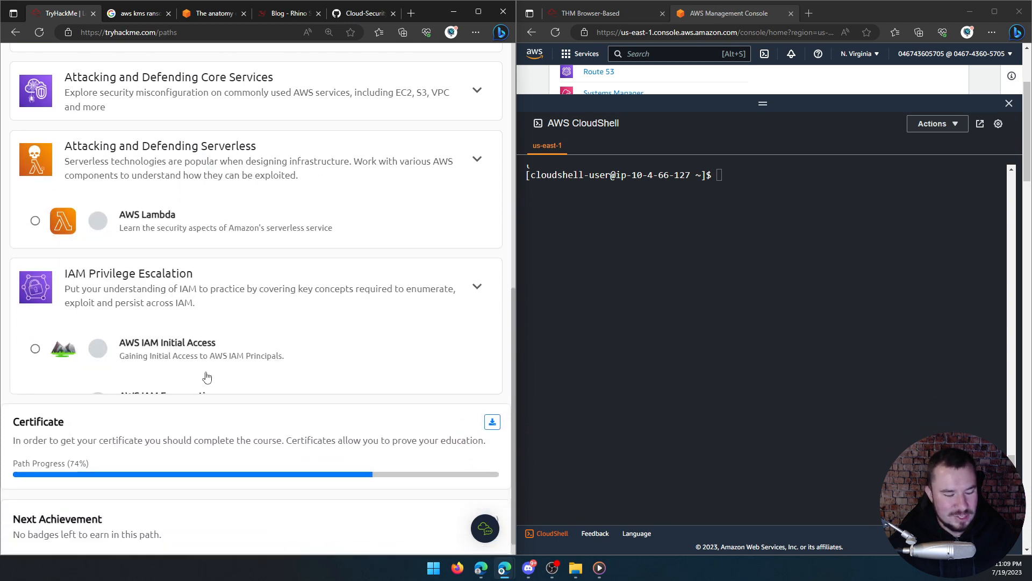
click(207, 242)
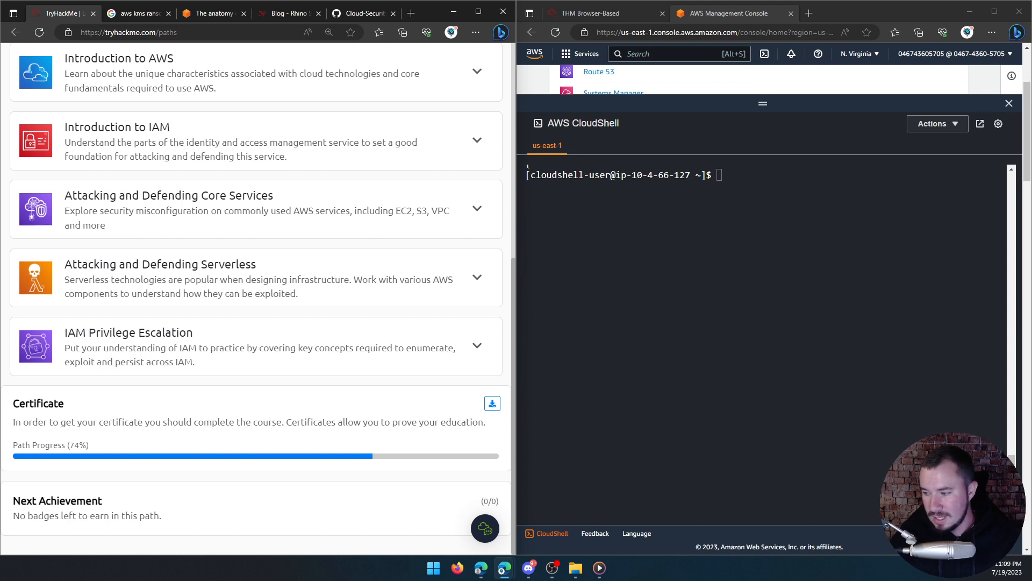
key(alt+Tab)
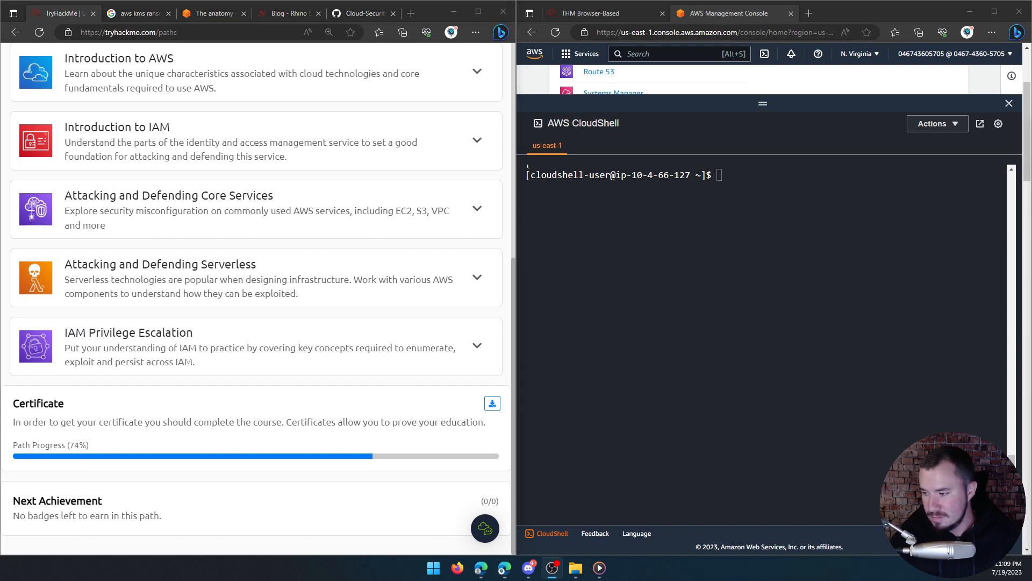